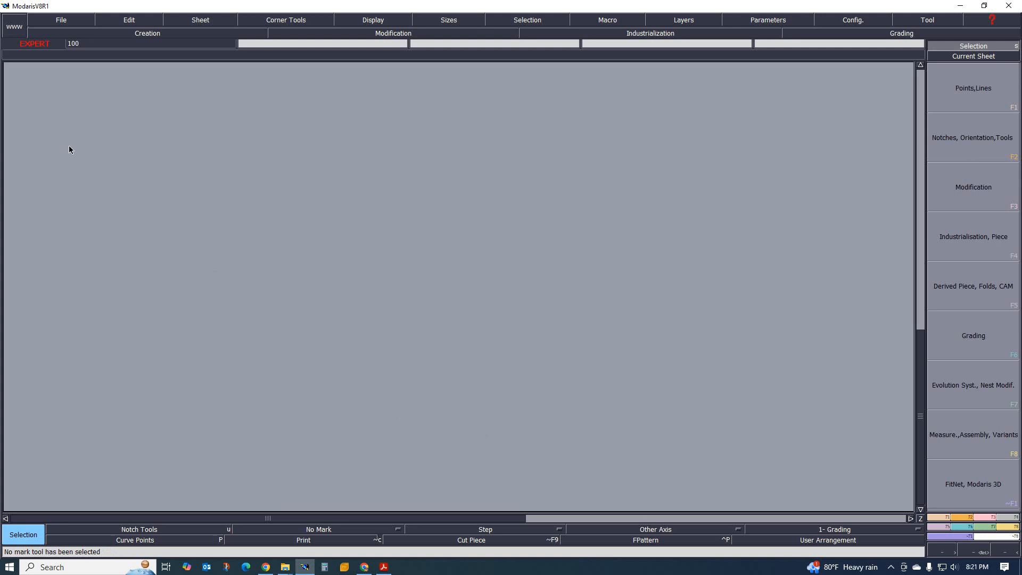
Create a new model named DENIM OVARLE.
left_click(65, 24)
left_click(59, 33)
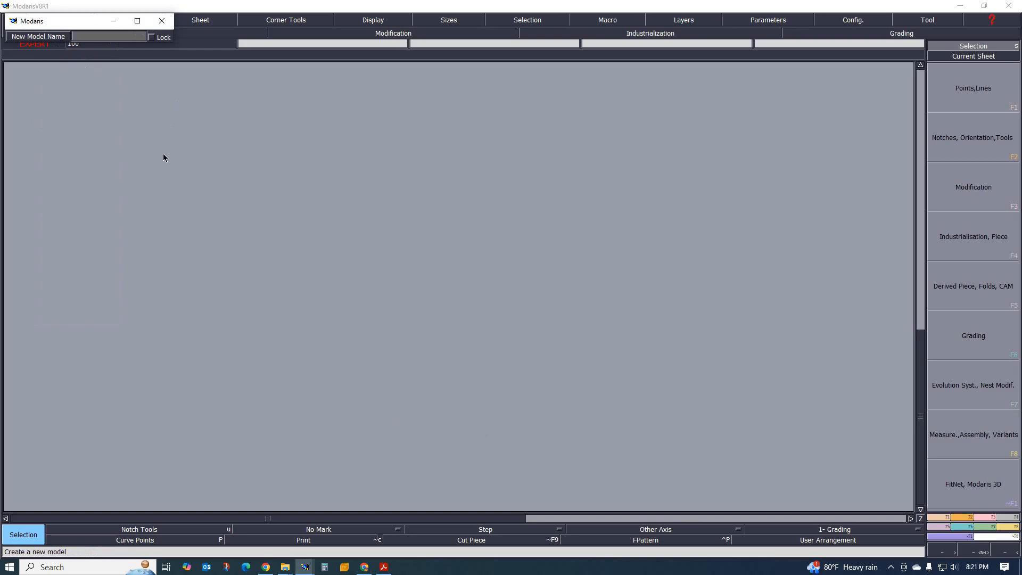
type("DENIM OVARLE")
key("Return")
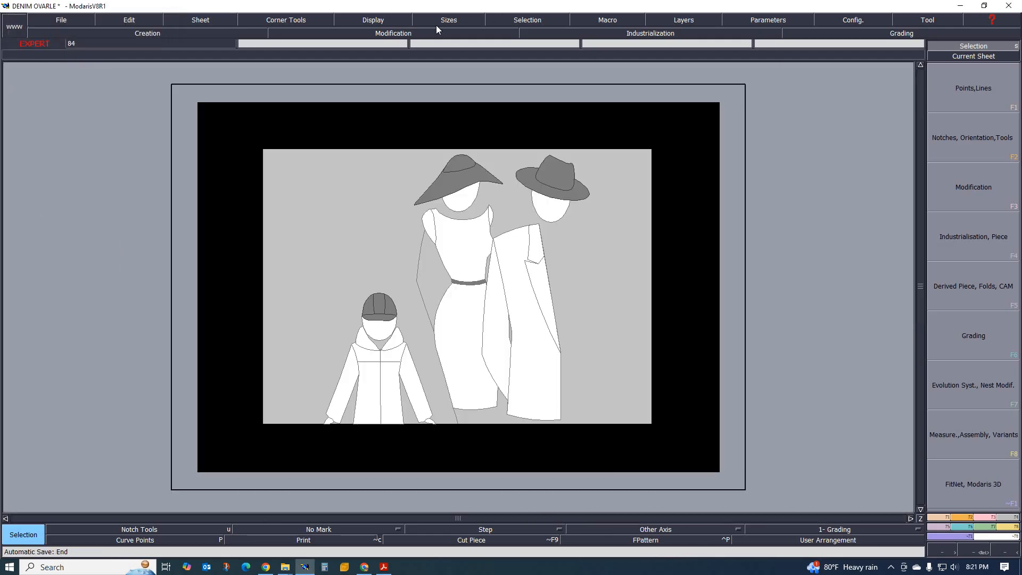
Display the title block and the size list on the model sheet.
left_click(372, 20)
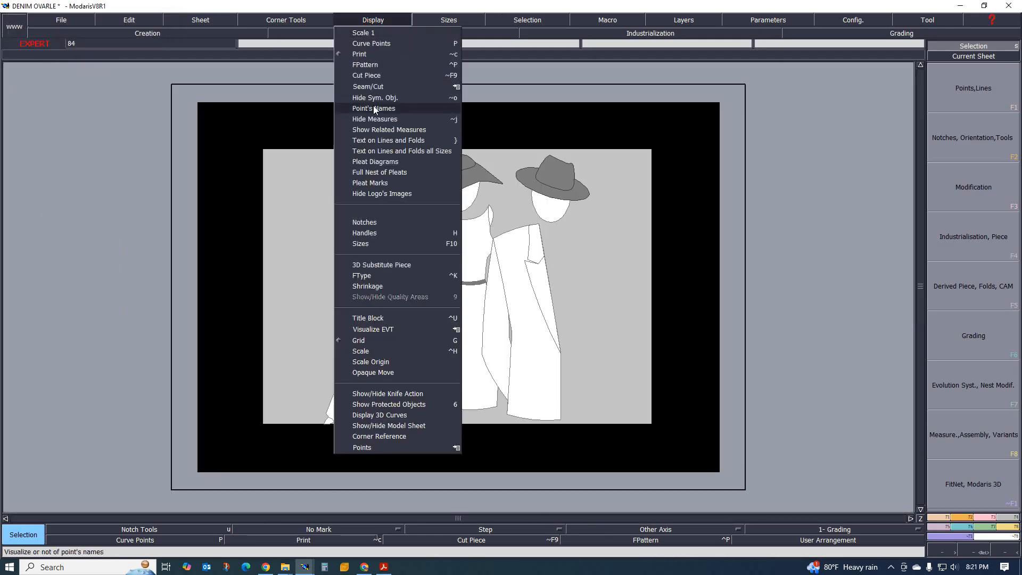
left_click(378, 318)
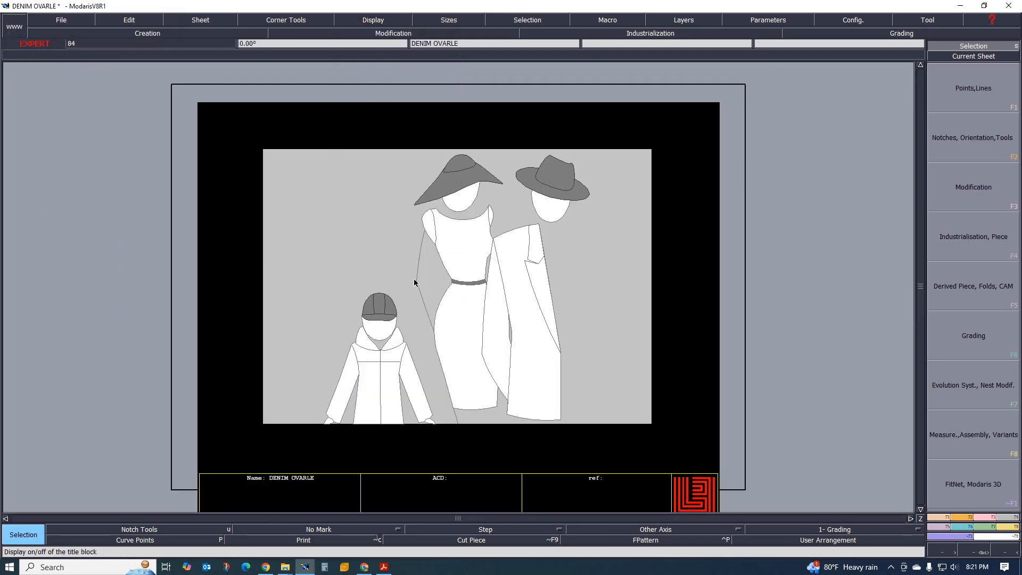
left_click(375, 22)
left_click(373, 241)
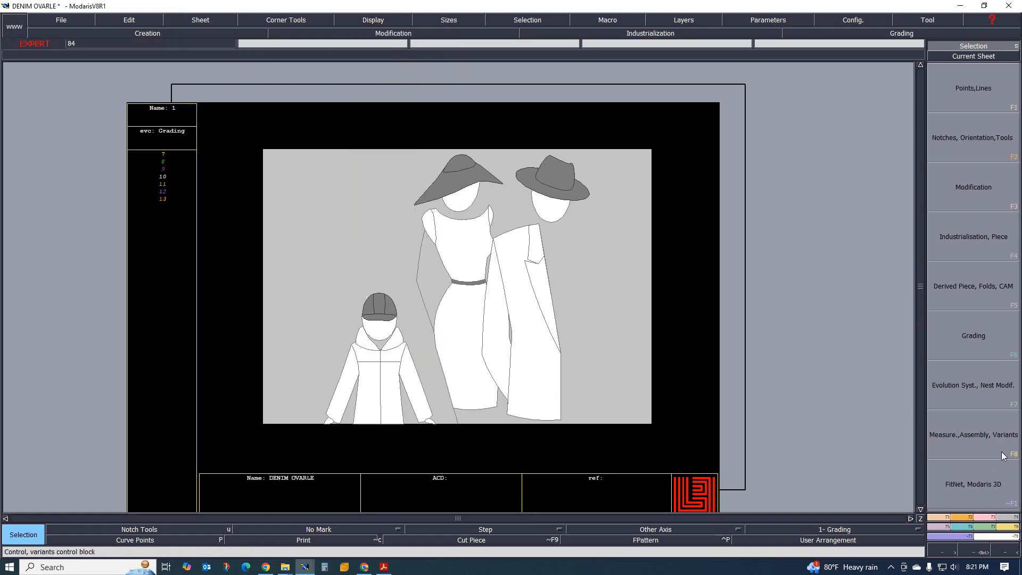
Check the size range in the PDF size chart and import the size file "32 TO 48" into the model.
left_click(999, 393)
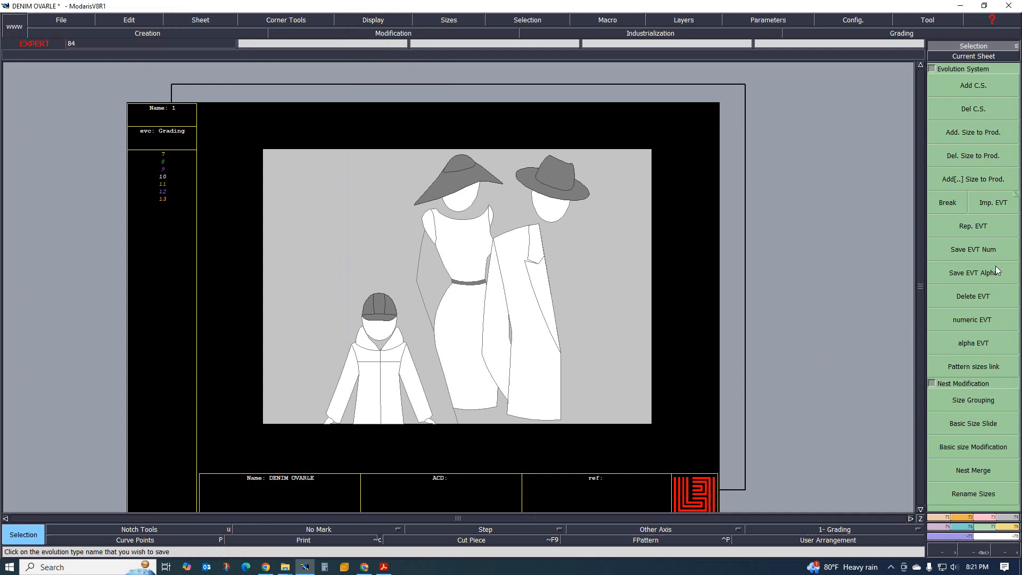
left_click(996, 205)
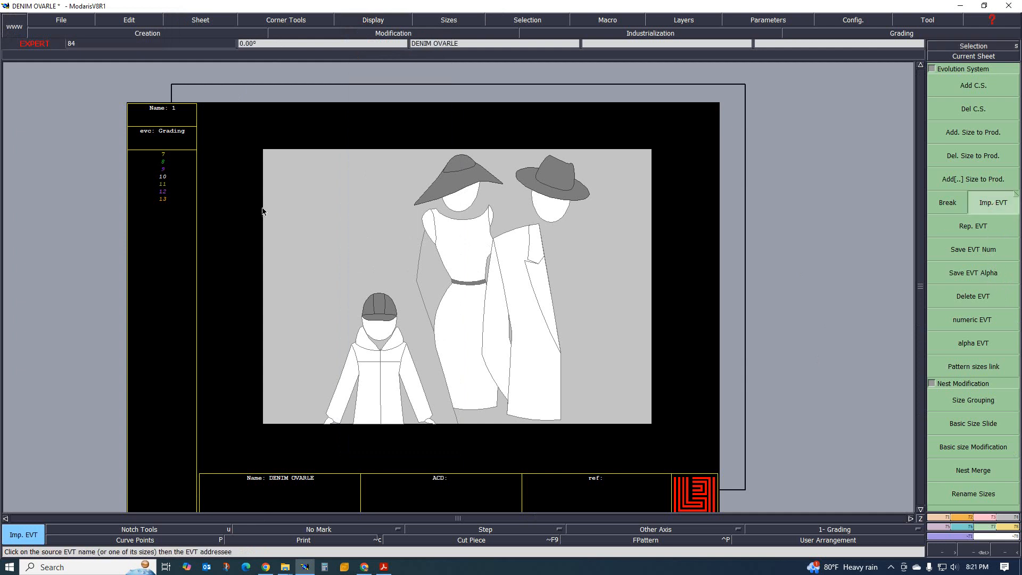
left_click(242, 242)
mouse_move(386, 567)
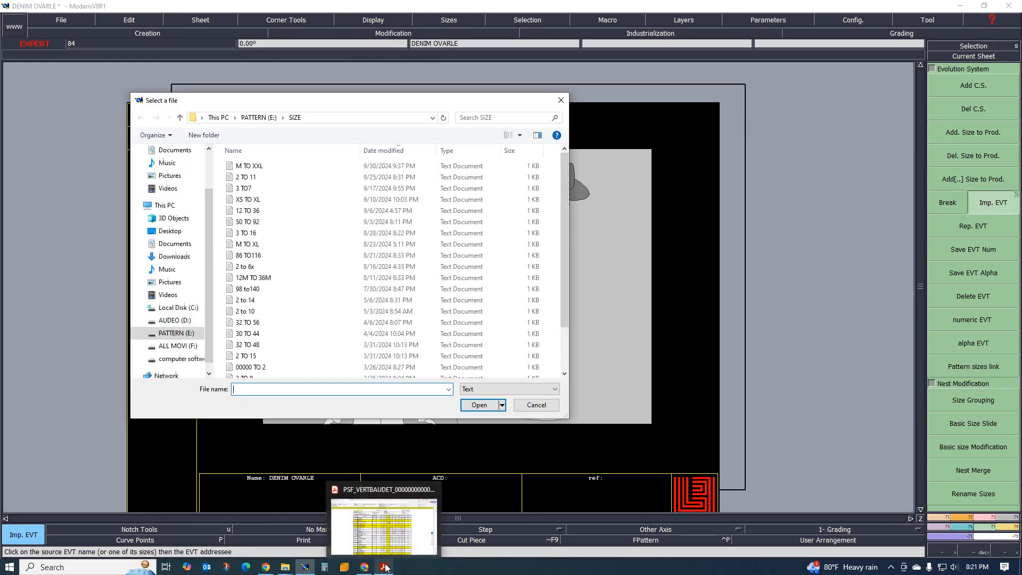
left_click(381, 535)
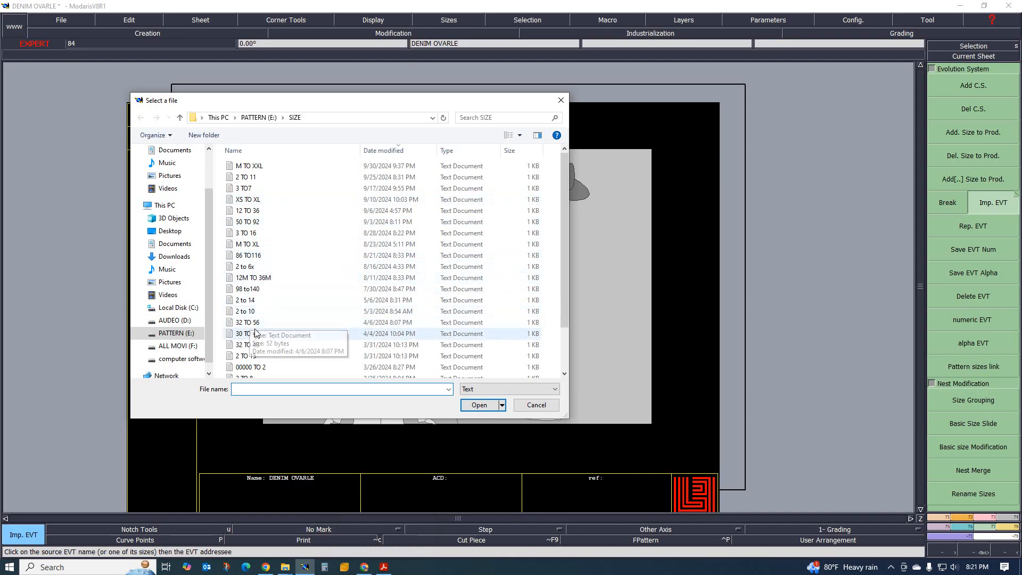
scroll(255, 332, "down", 2)
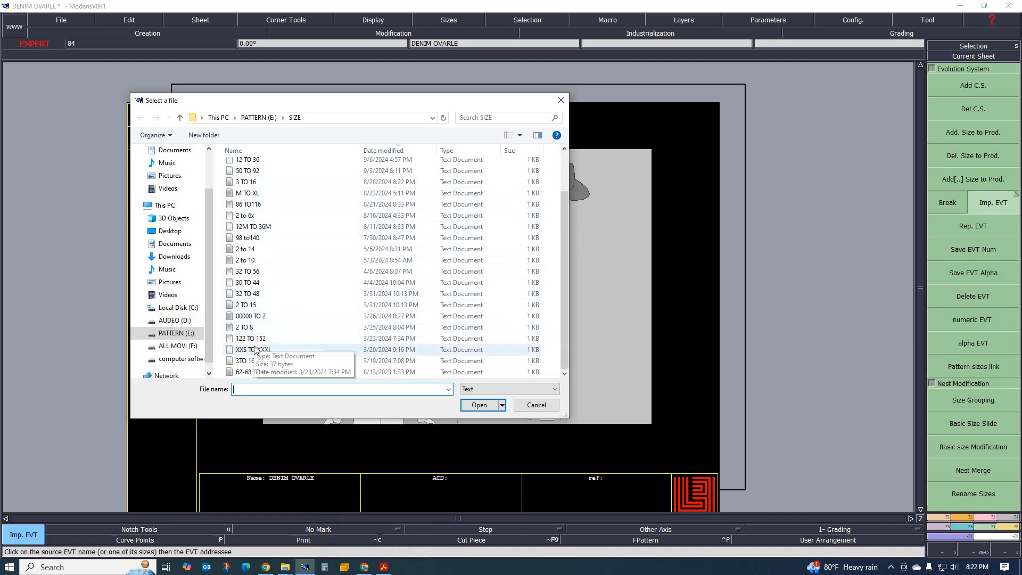
double_click(249, 295)
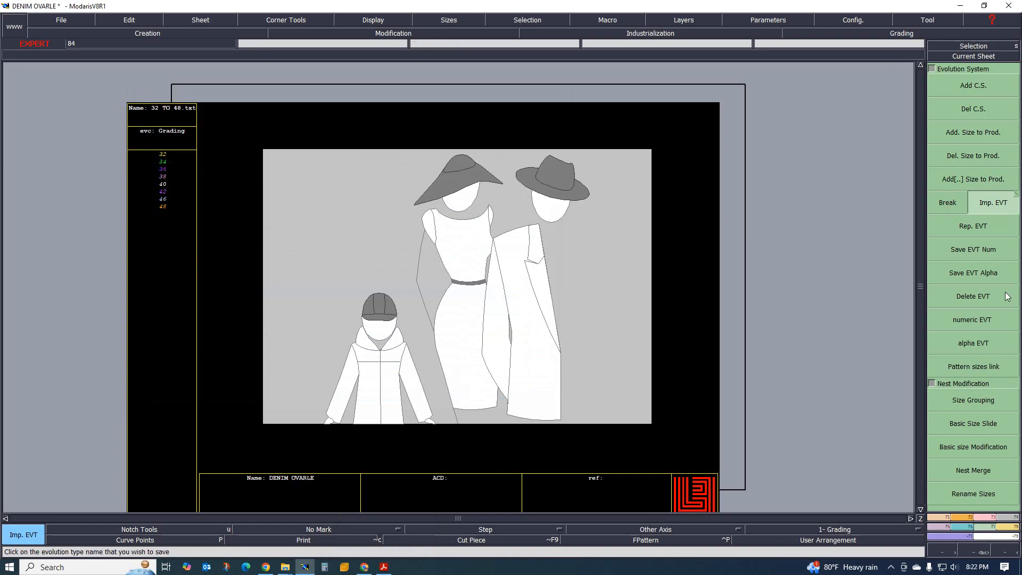
Remove size 32 from the sizes to produce and compare the size list with the PDF size chart.
left_click(974, 157)
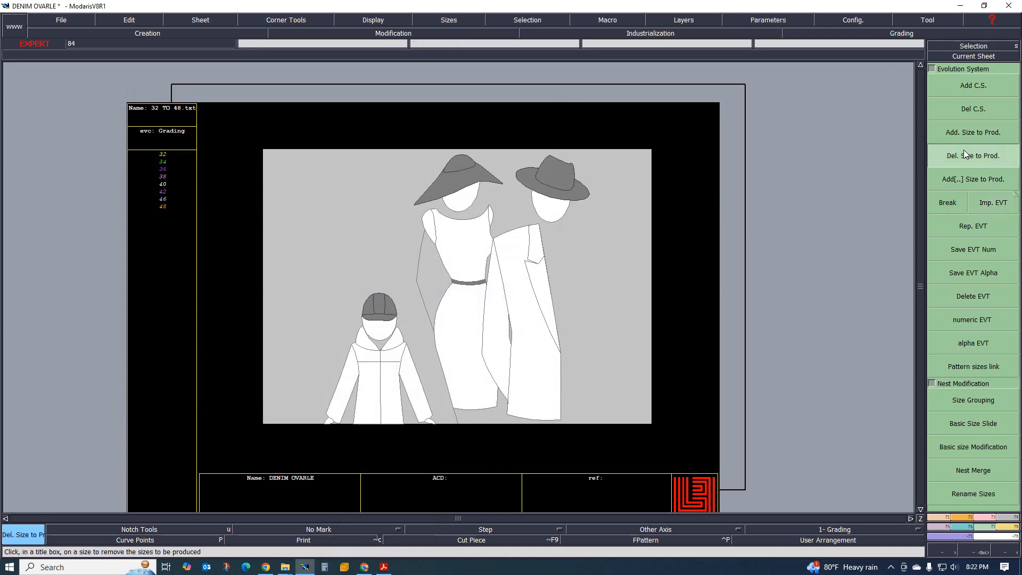
left_click(163, 155)
left_click(171, 179)
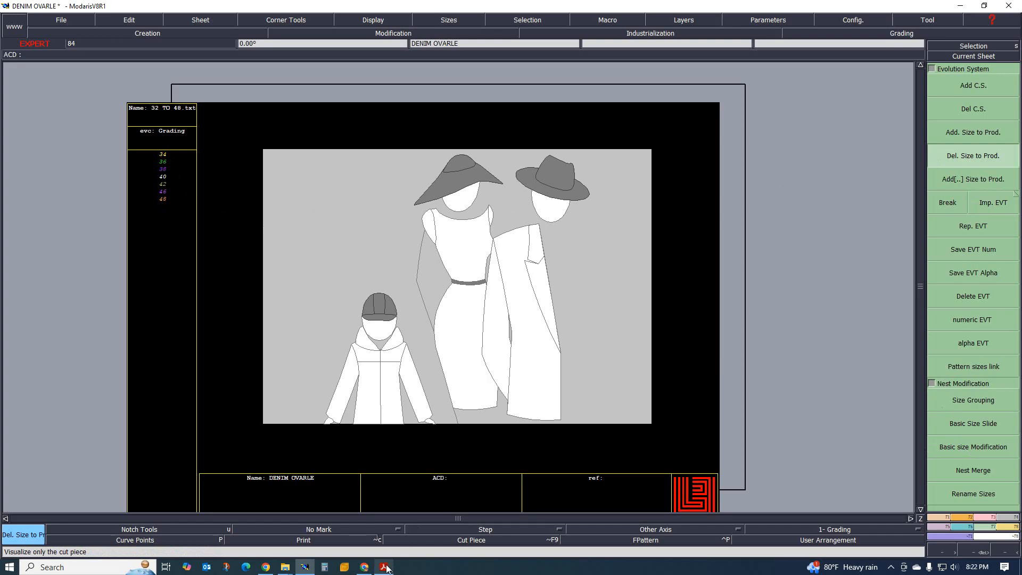
mouse_move(387, 569)
left_click(391, 527)
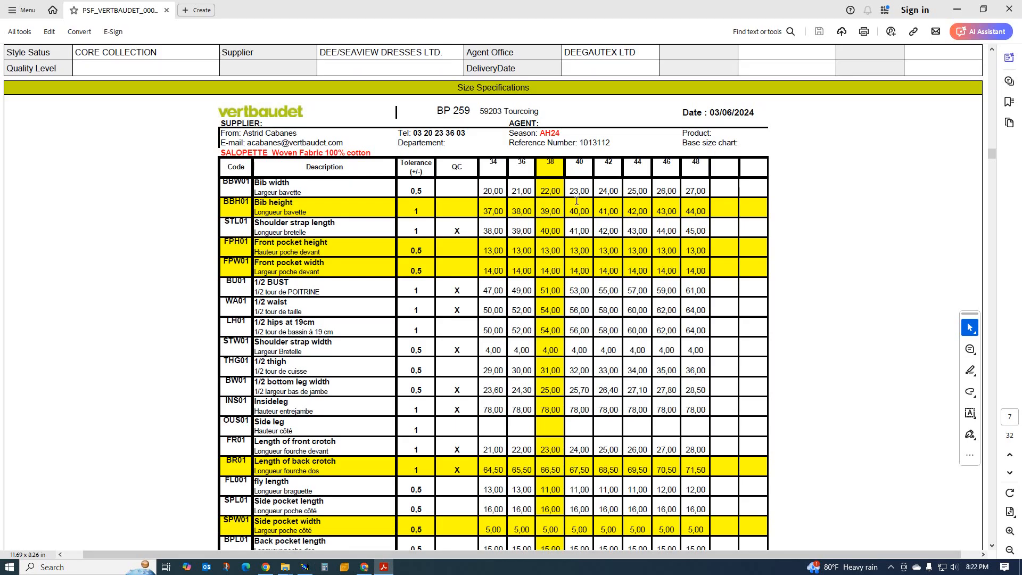
left_click(957, 10)
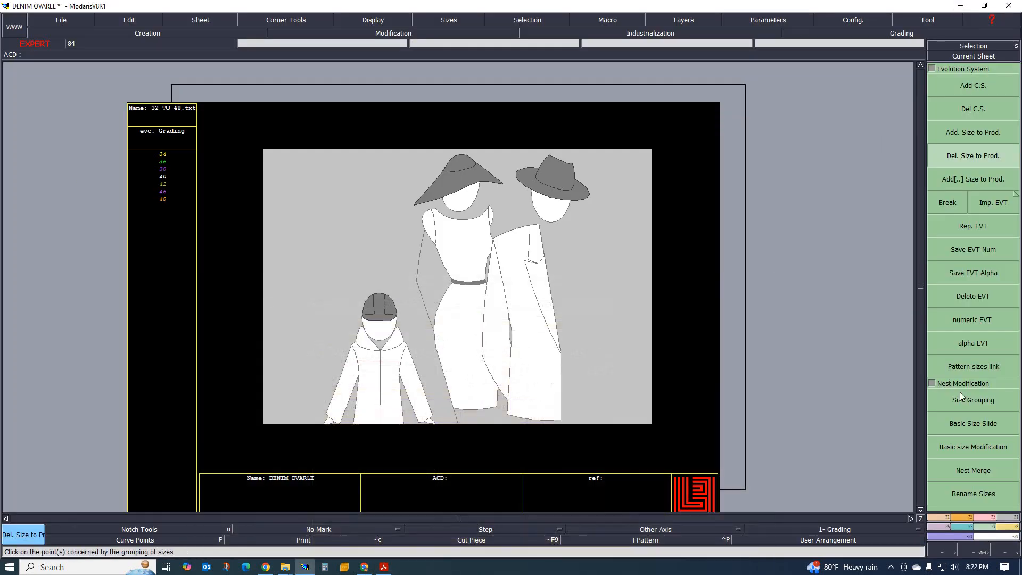
Make 38 the base size of the model and add a new blank sheet.
left_click(972, 425)
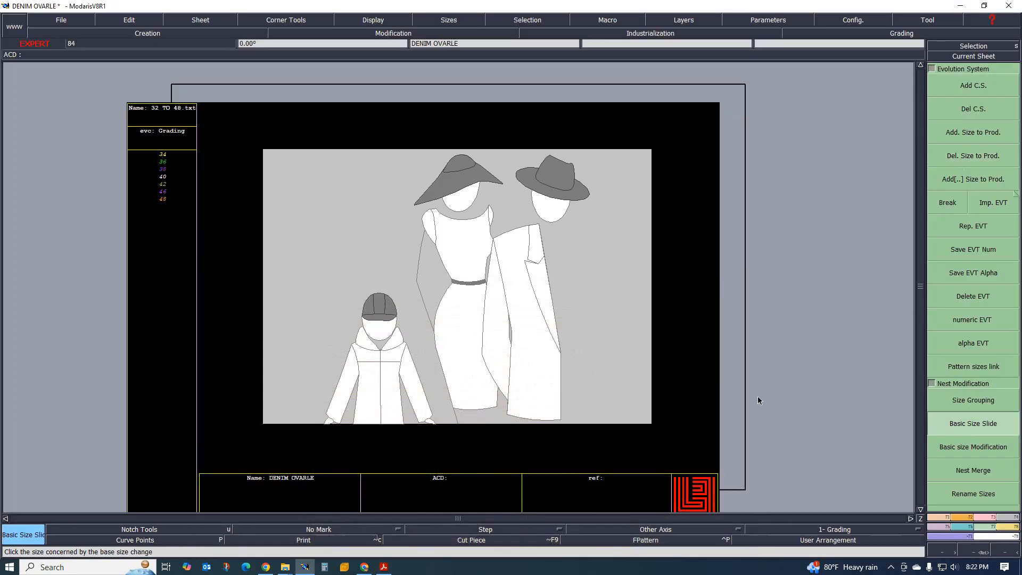
left_click(163, 168)
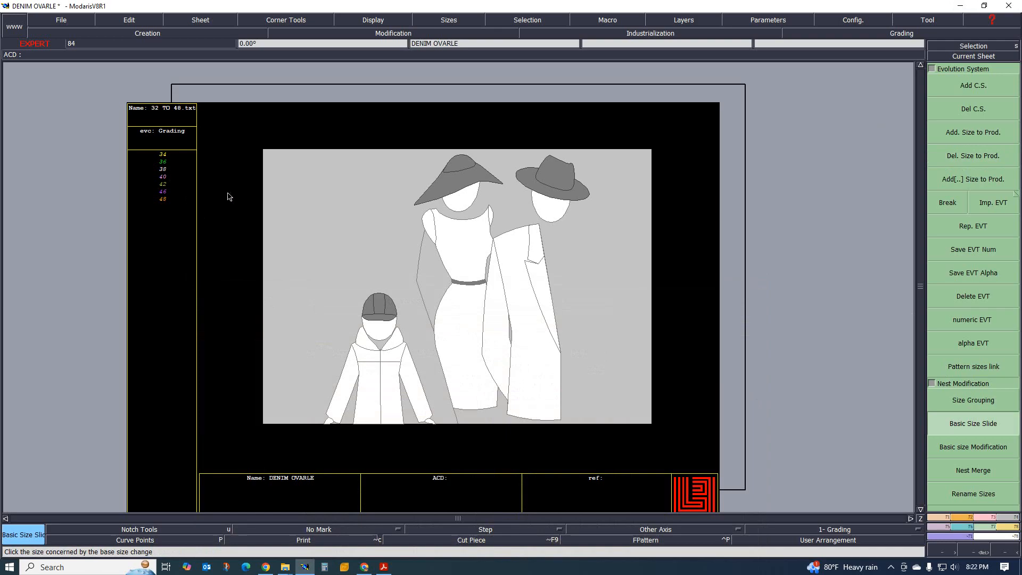
left_click(199, 20)
left_click(203, 30)
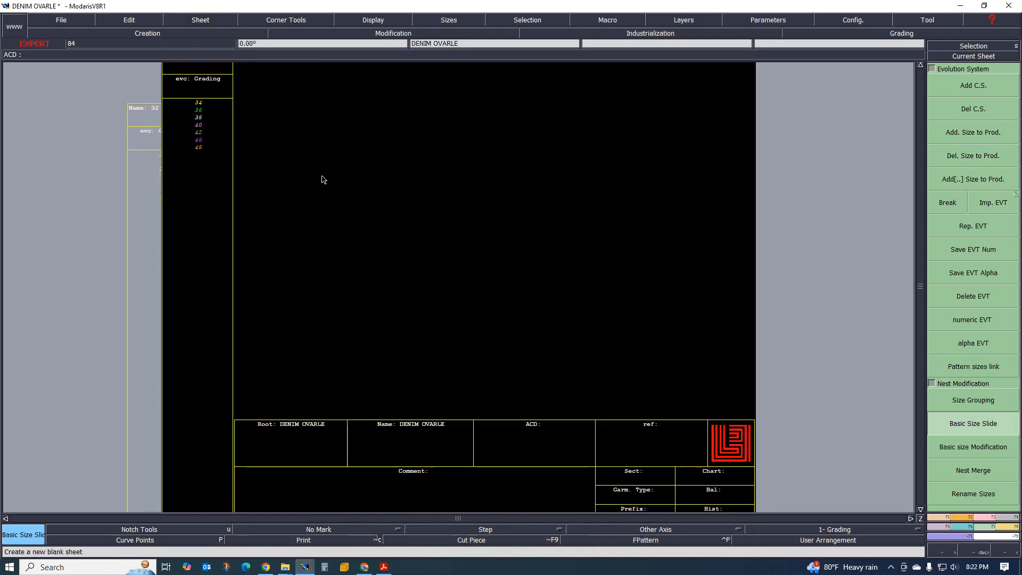
With the Rectangle tool ready, switch to the PDF size chart and add the size 38 inside leg and front crotch, 78 + 23, in Calculator.
left_click(953, 519)
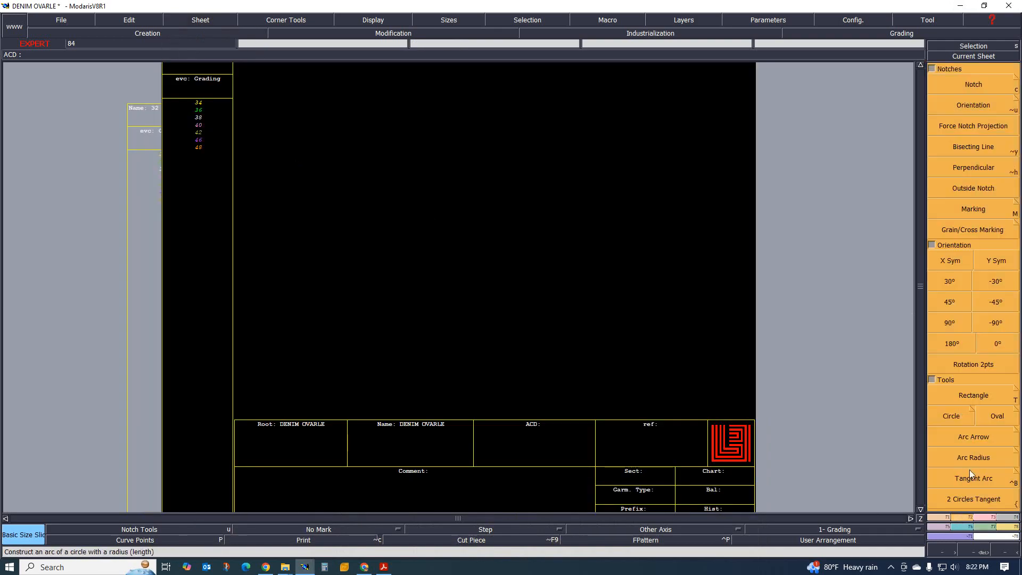
left_click(973, 396)
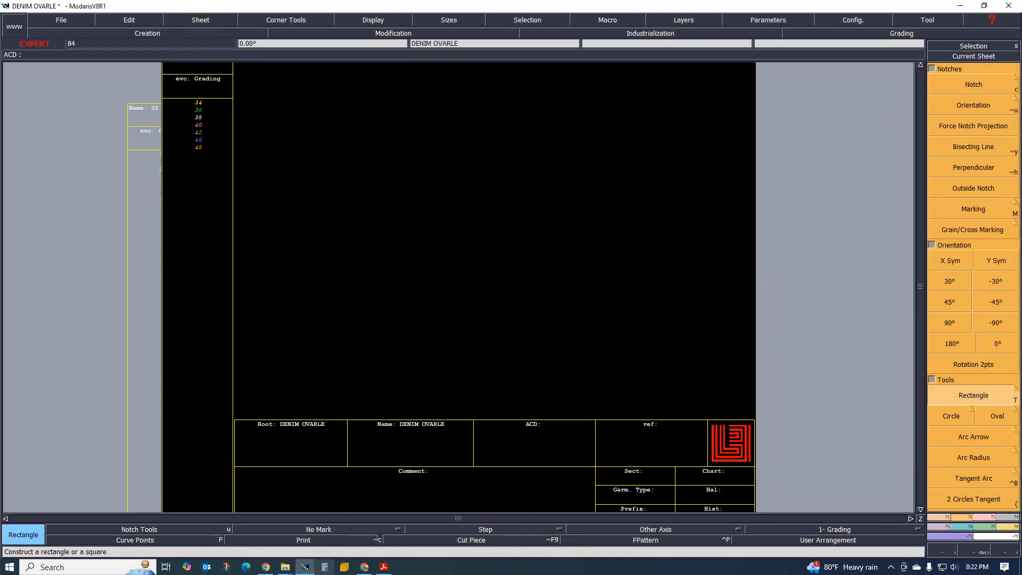
left_click(384, 567)
scroll(452, 426, "down", 5)
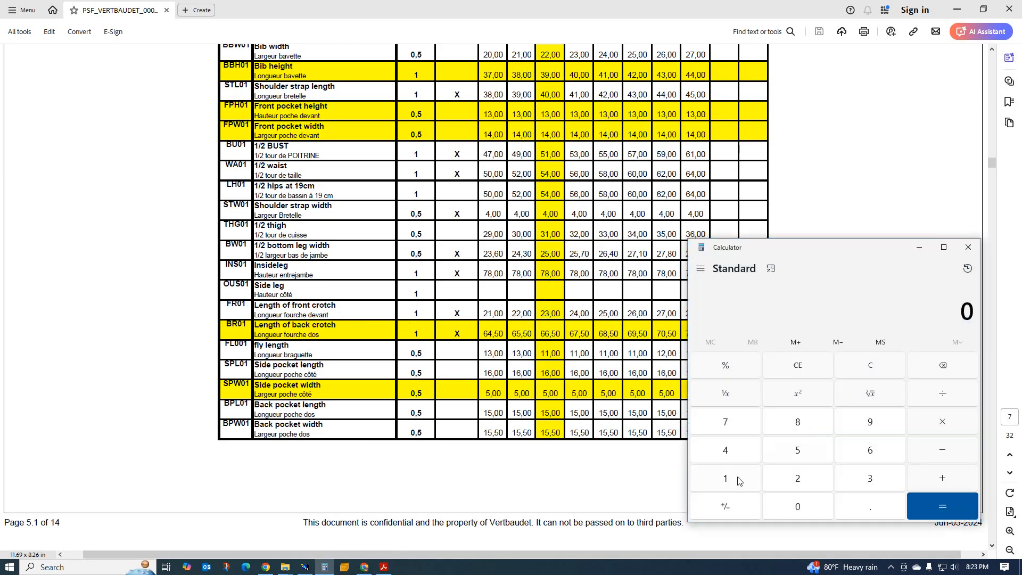
left_click(714, 420)
left_click(808, 422)
left_click(931, 476)
left_click(806, 481)
left_click(871, 479)
left_click(927, 499)
Switch back to Modaris and start a rectangle on the blank sheet with a width of 101 cm.
left_click(307, 567)
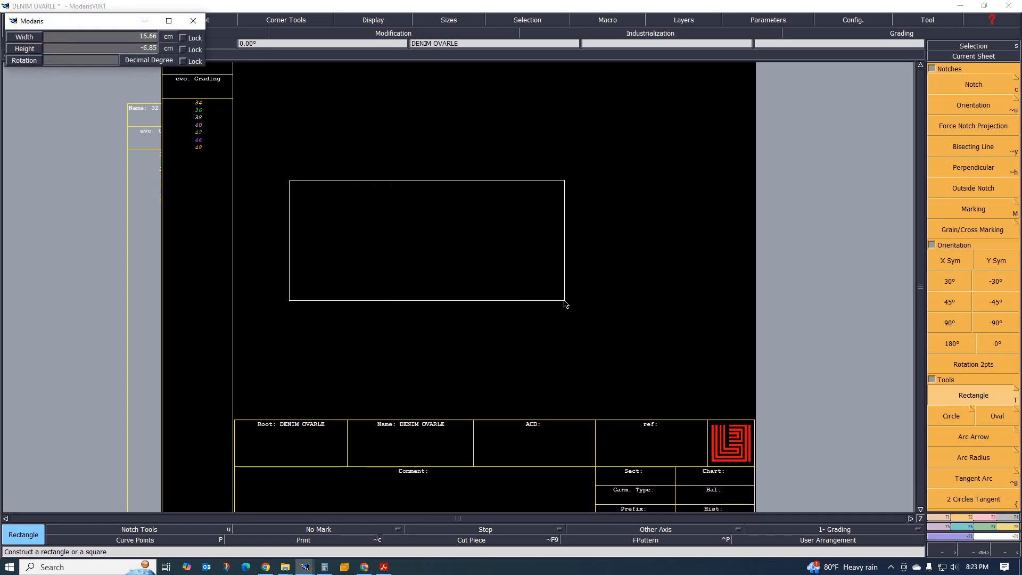
type("101")
key("Return")
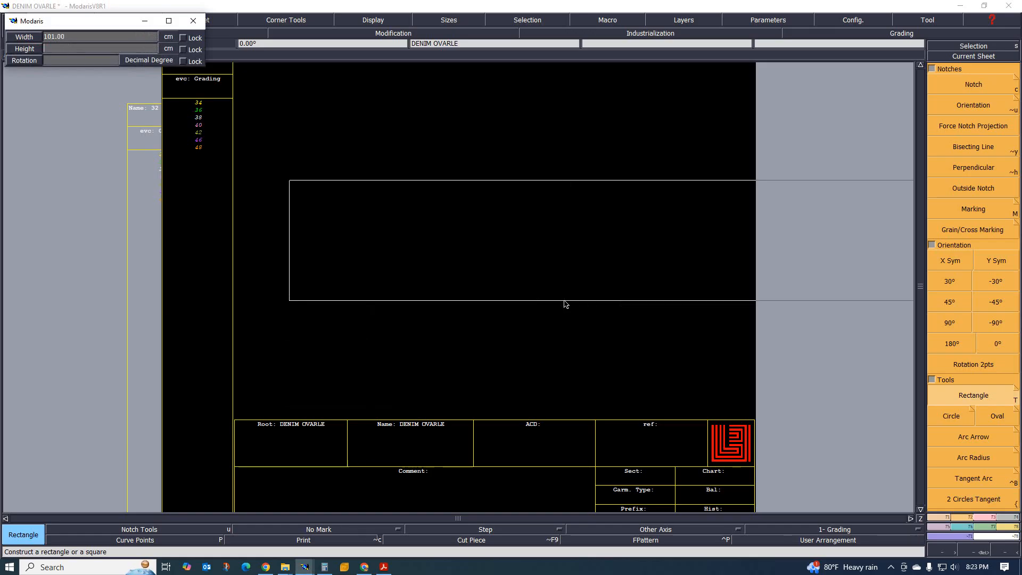
Consult the PDF size chart, set the rectangle's height to -28 cm, and fit the finished rectangle in view.
left_click(384, 566)
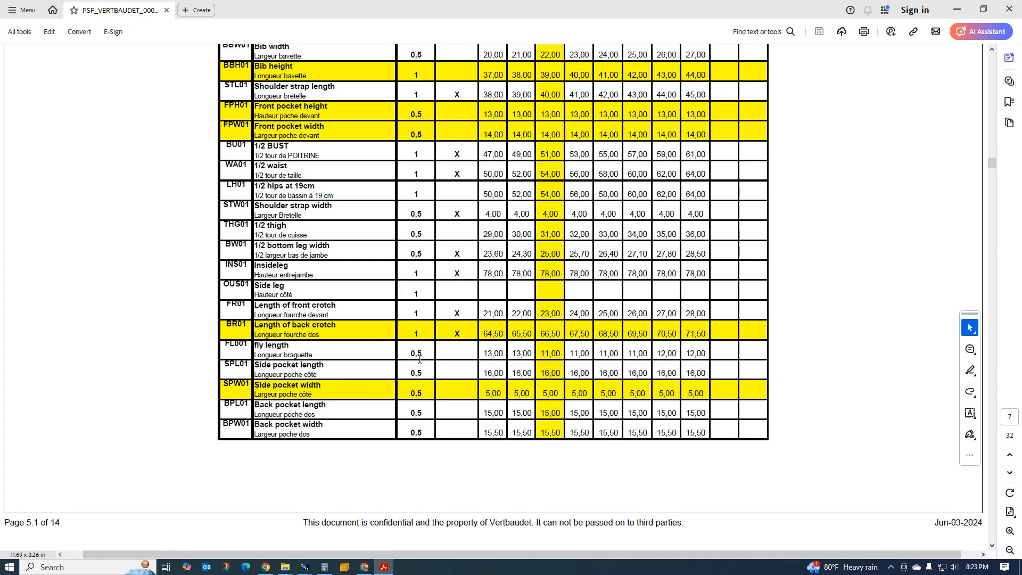
scroll(419, 360, "up", 3)
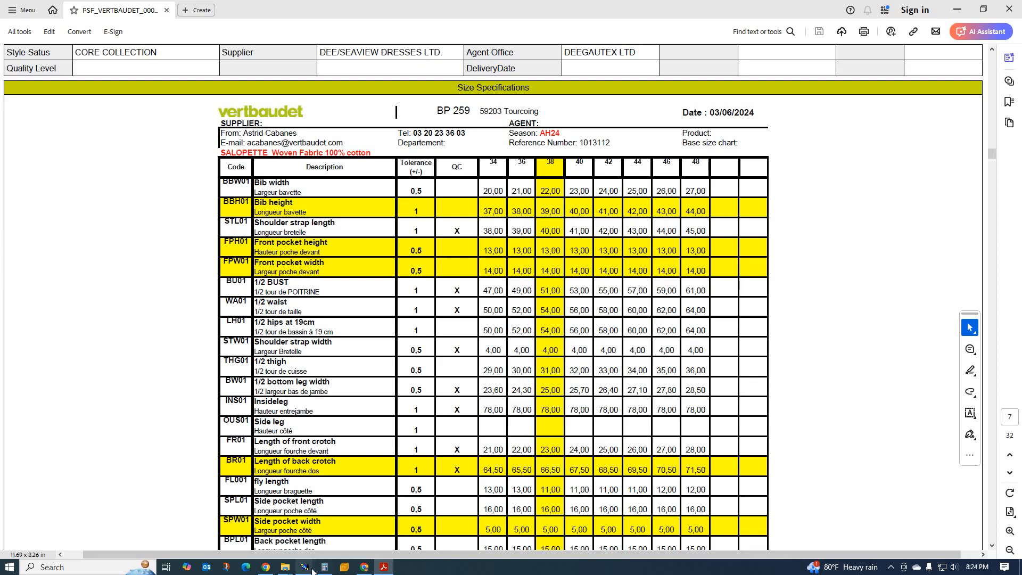
mouse_move(304, 567)
left_click(255, 517)
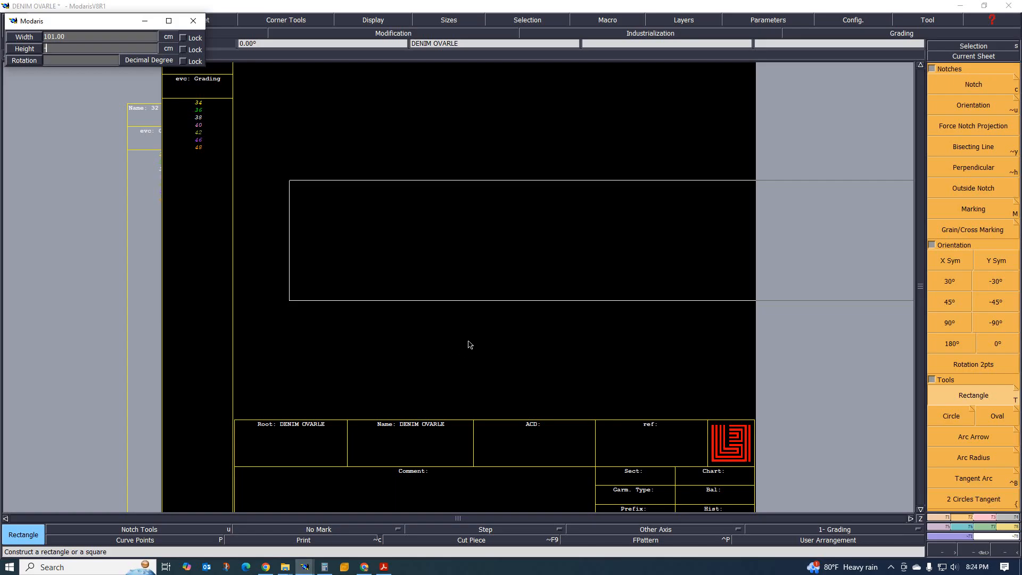
key("Return")
key("Return")
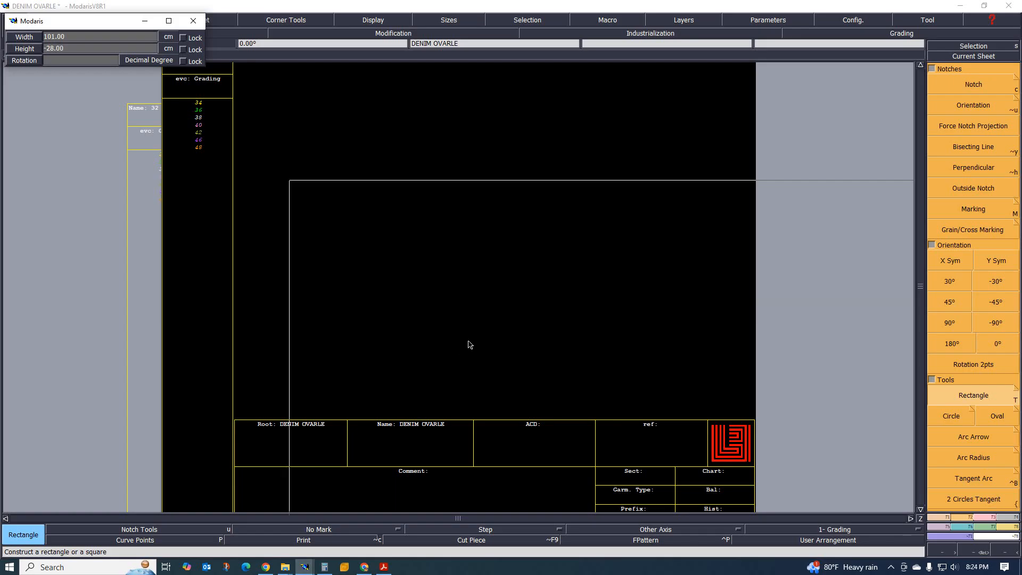
key("Home")
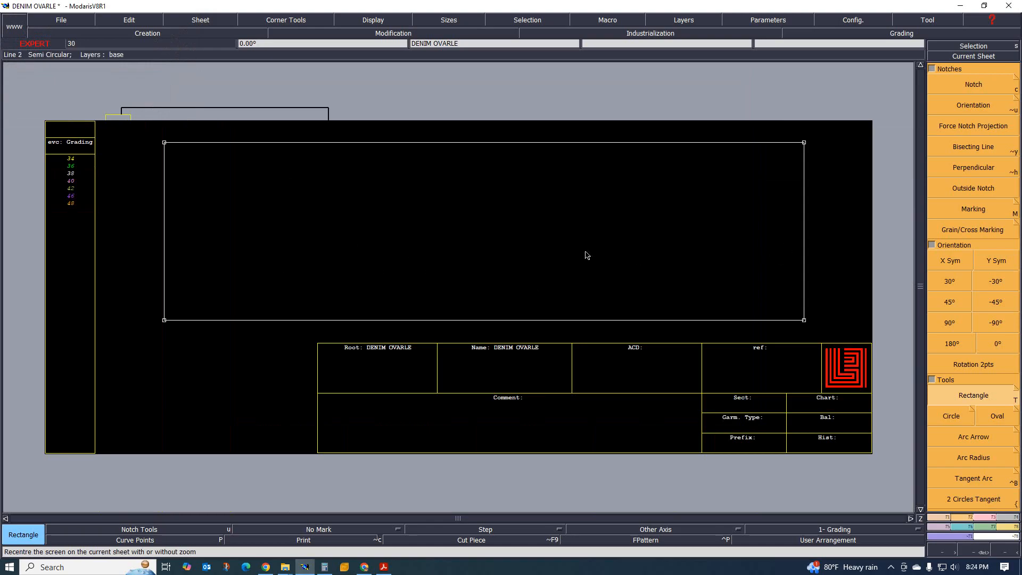
scroll(578, 248, "down", 2)
scroll(535, 198, "up", 3)
scroll(392, 215, "down", 2)
scroll(420, 230, "up", 1)
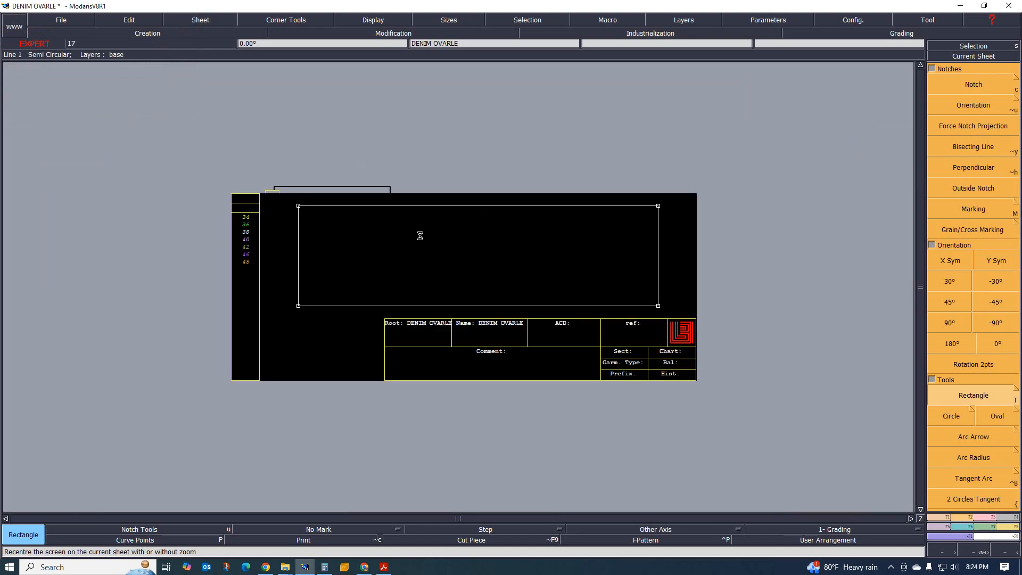
scroll(426, 234, "up", 1)
scroll(712, 244, "up", 1)
scroll(632, 248, "down", 2)
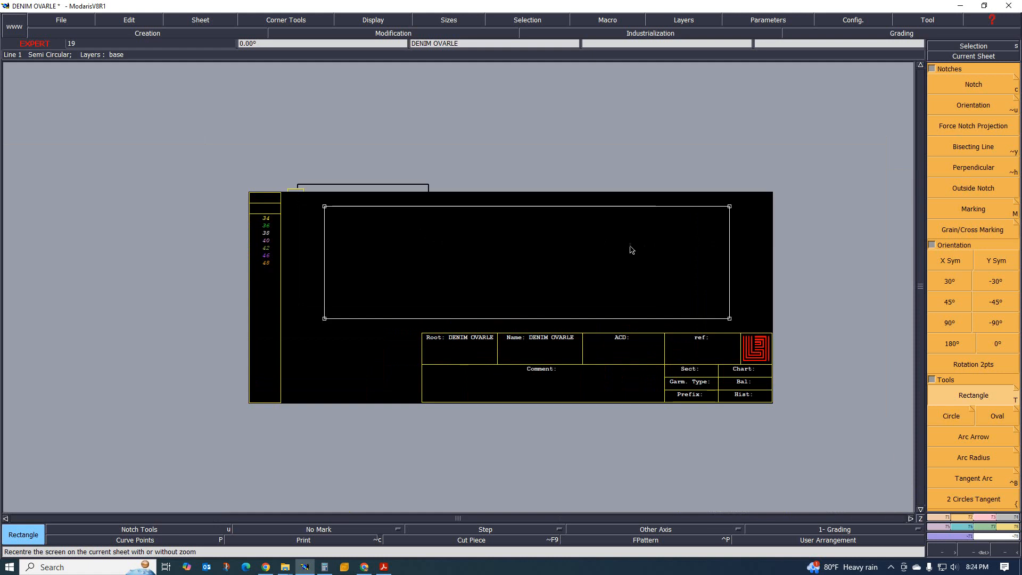
scroll(629, 248, "up", 1)
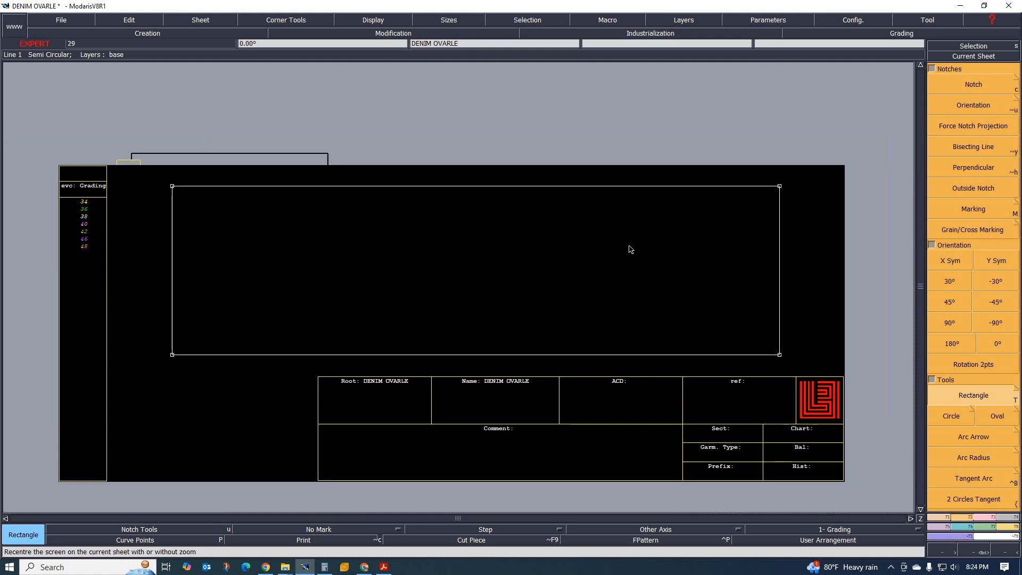
Switch to the PDF and examine the overall's measurement sketch and the crotch, hip and thigh rows of the size chart.
left_click(383, 566)
scroll(496, 437, "down", 2)
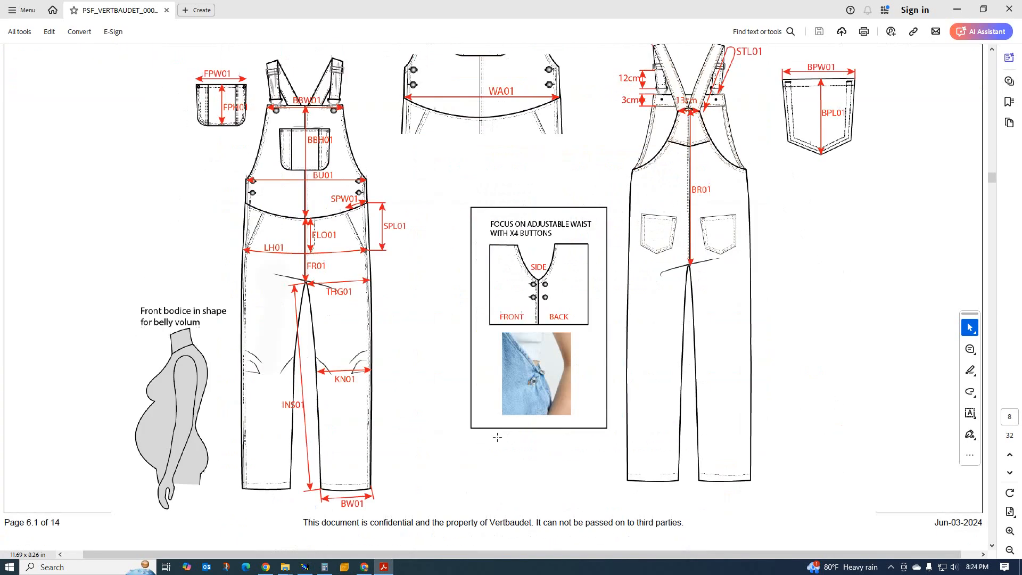
scroll(484, 421, "up", 1)
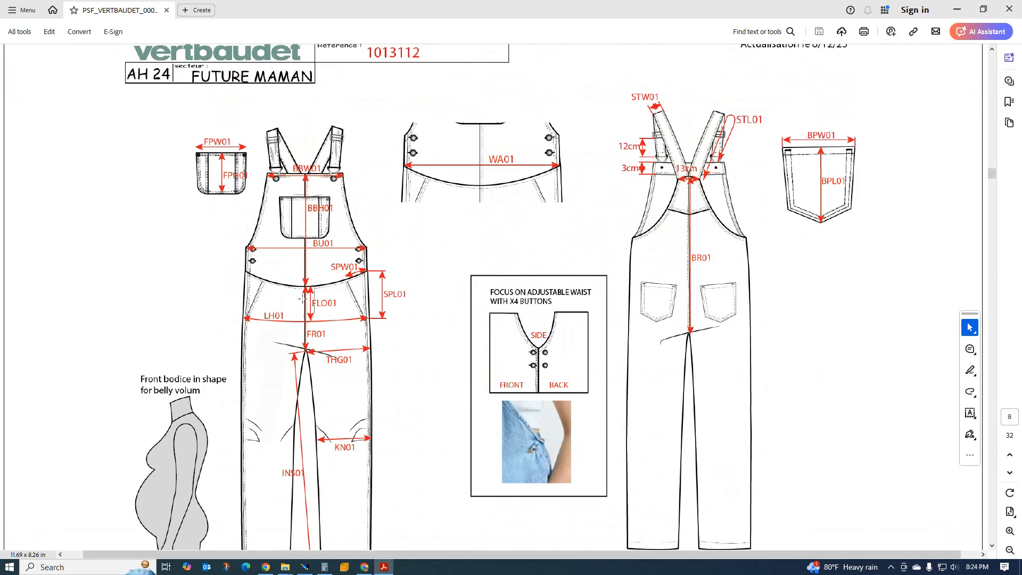
scroll(302, 325, "up", 5)
mouse_move(309, 568)
scroll(373, 357, "up", 4)
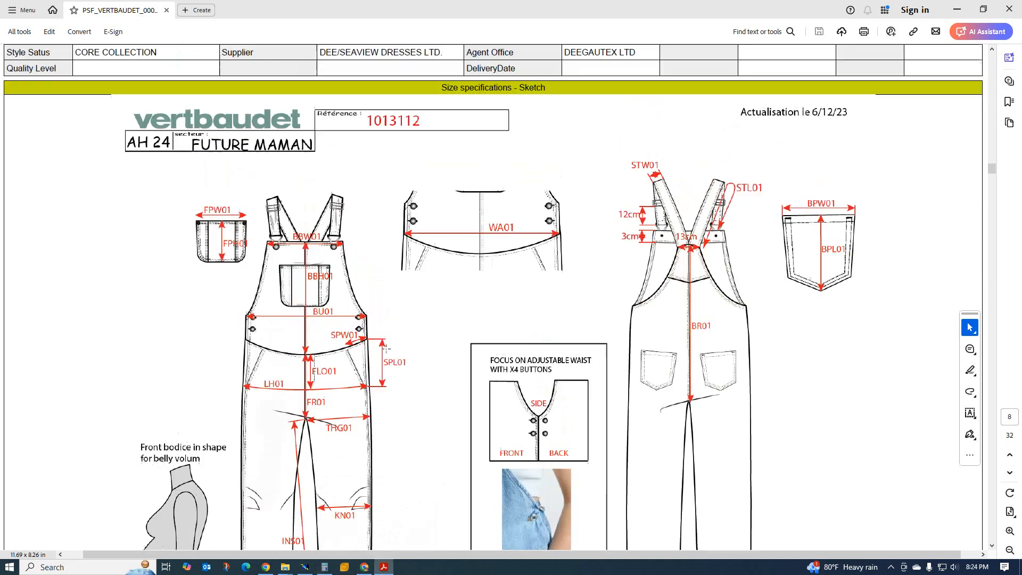
scroll(386, 348, "up", 5)
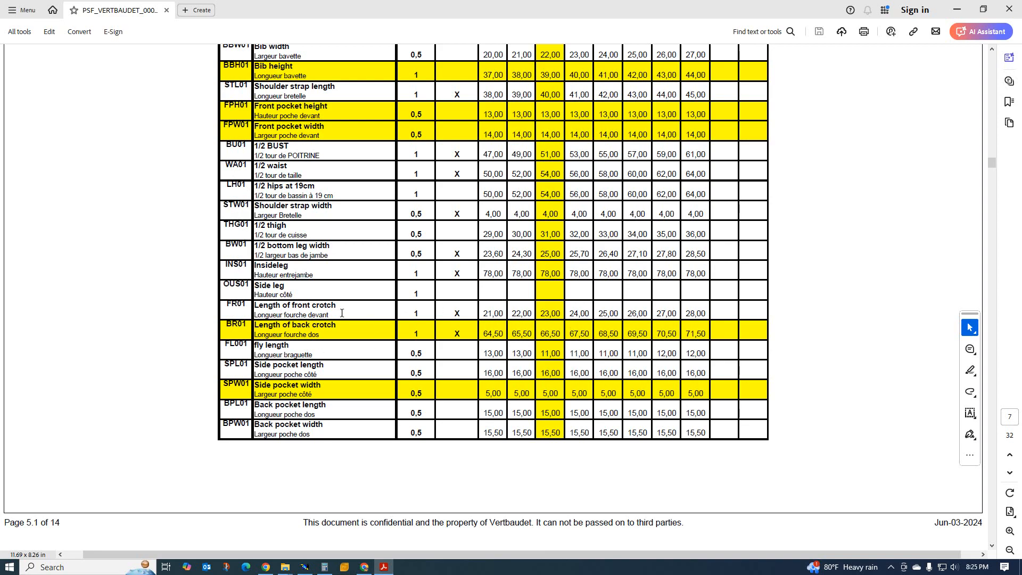
Switch back to Modaris and create two parallels to the rectangle's left edge, one at -23 cm and one freehand at about -15.42 cm.
scroll(342, 313, "up", 3)
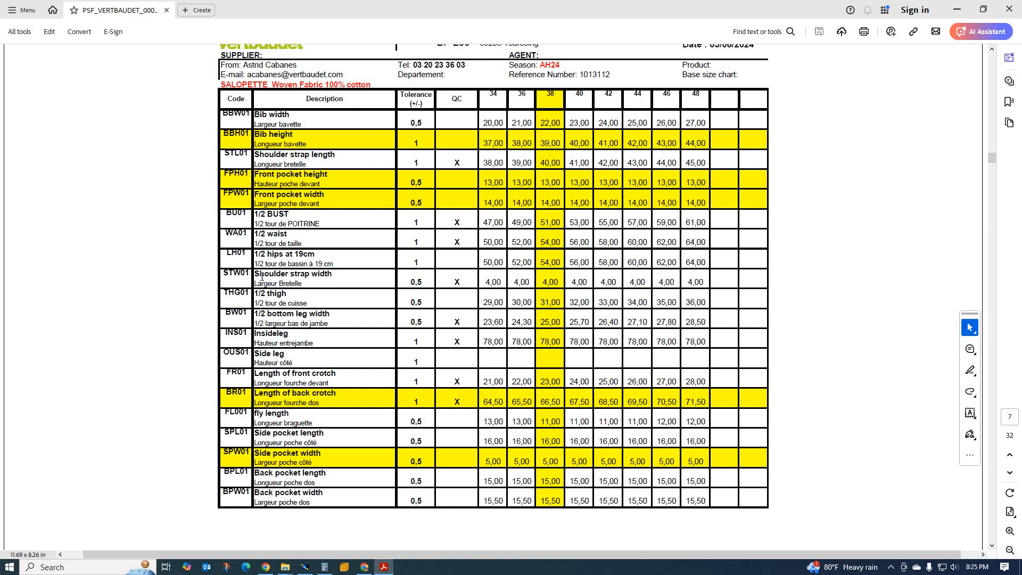
left_click(304, 566)
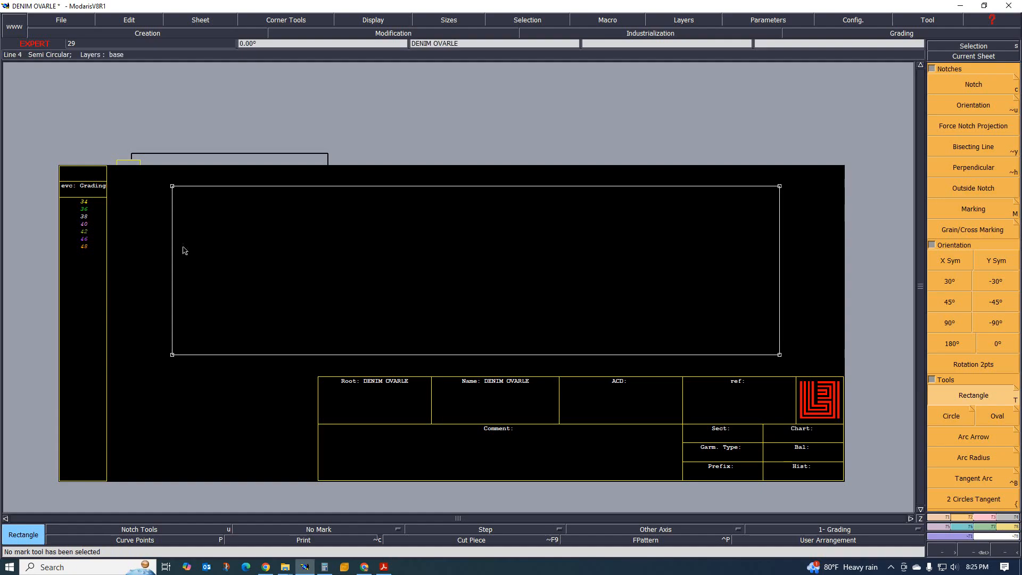
left_click(943, 517)
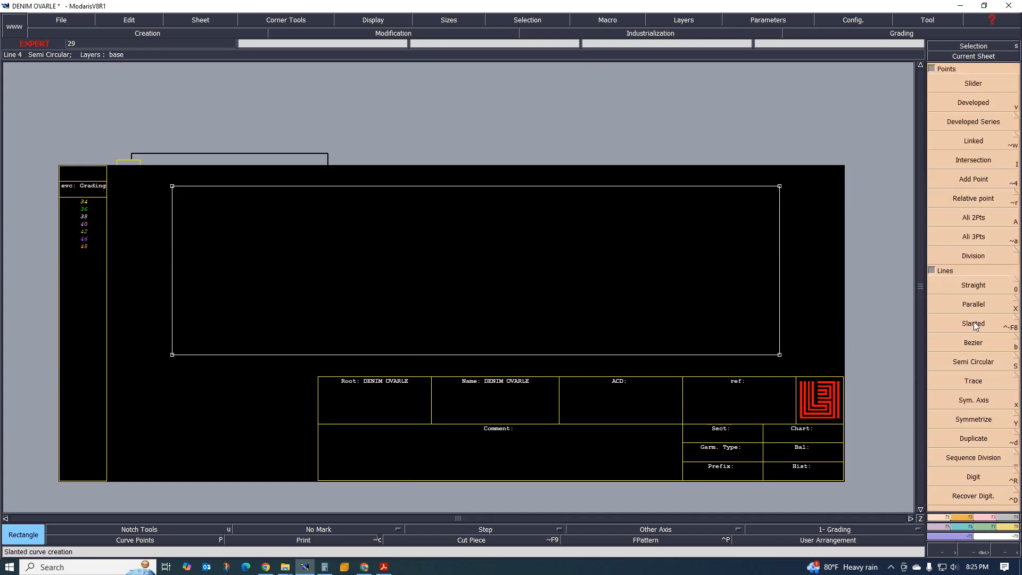
left_click(942, 321)
left_click(969, 305)
left_click(174, 282)
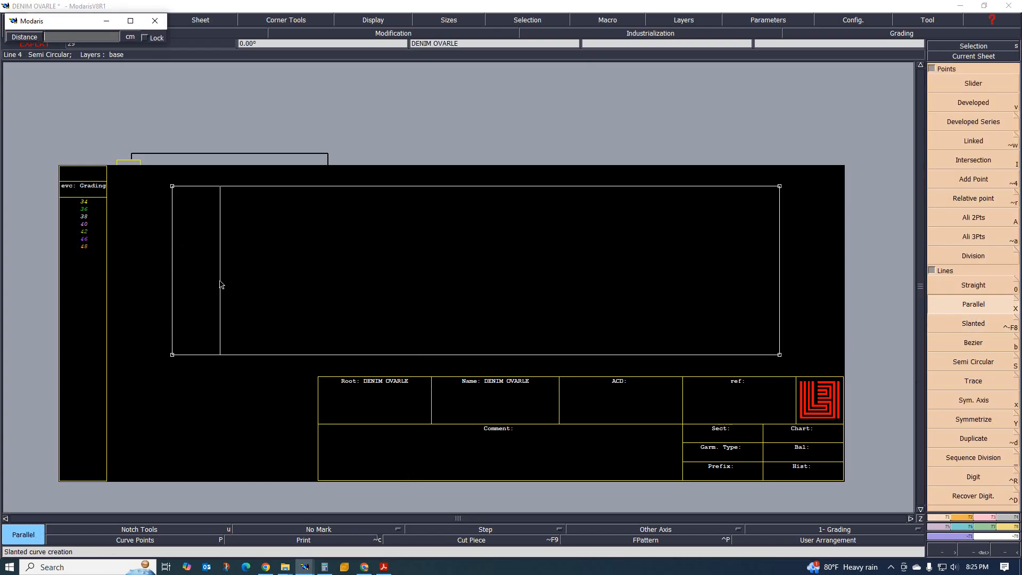
type("-23")
key("Return")
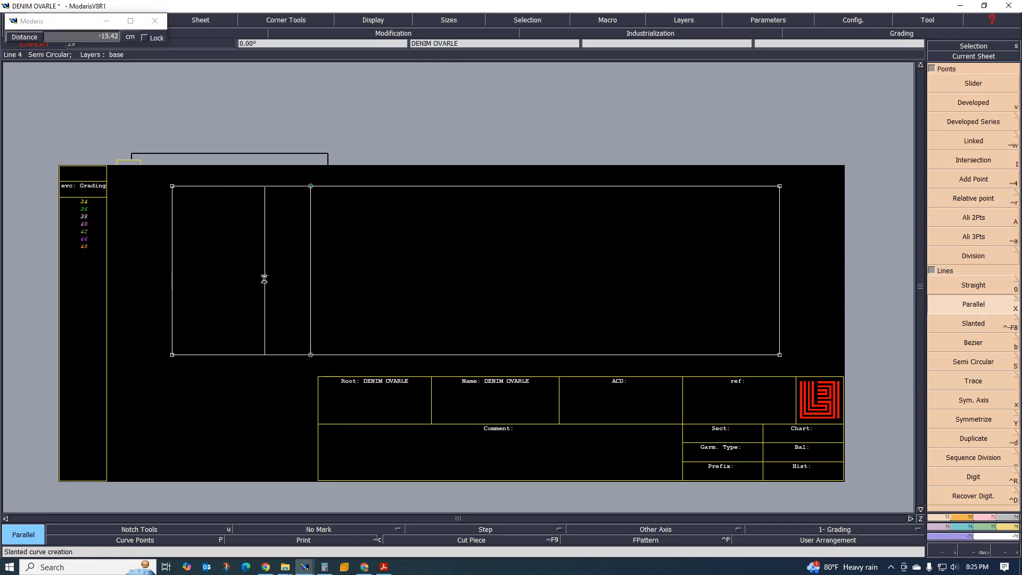
left_click(265, 280)
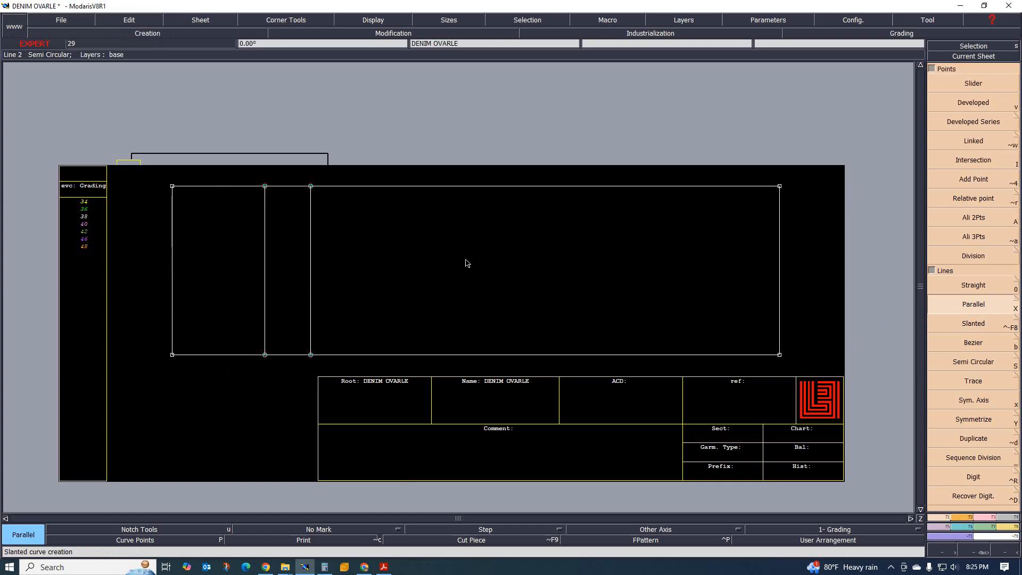
Switch to the PDF and compare the overall's measurement sketch with the size 38 rows of the size chart.
left_click(384, 567)
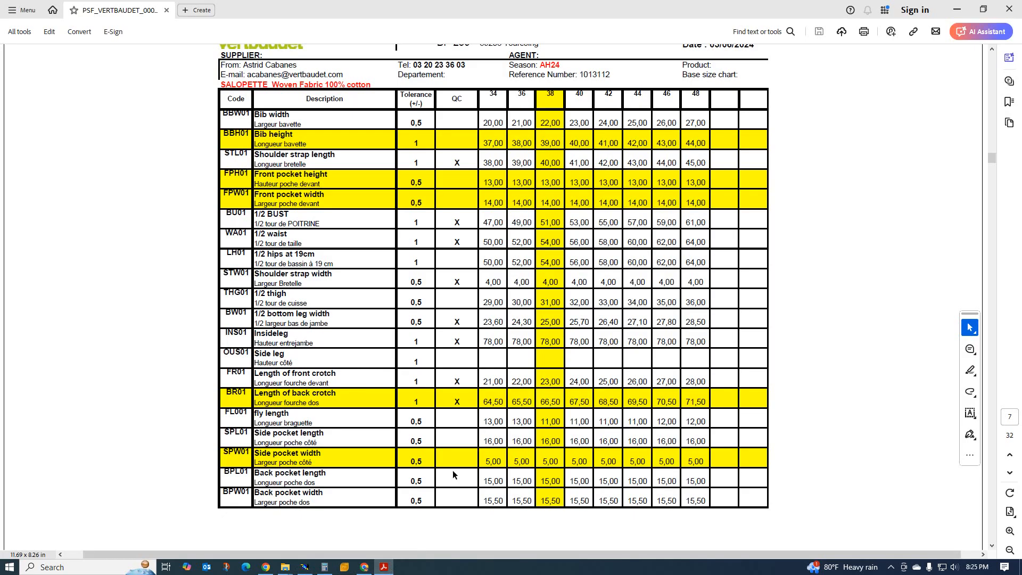
scroll(473, 428, "down", 10)
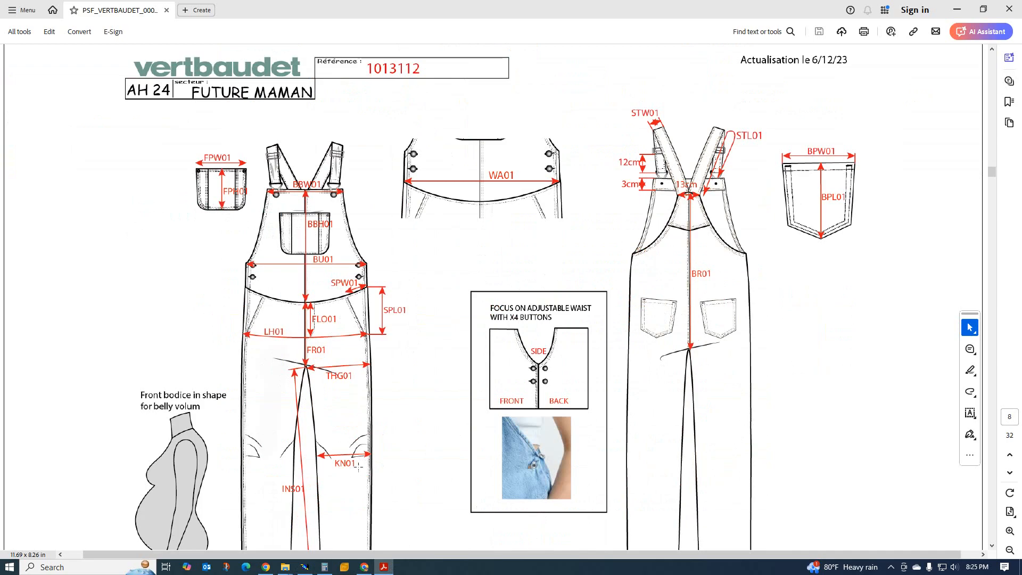
scroll(358, 468, "up", 5)
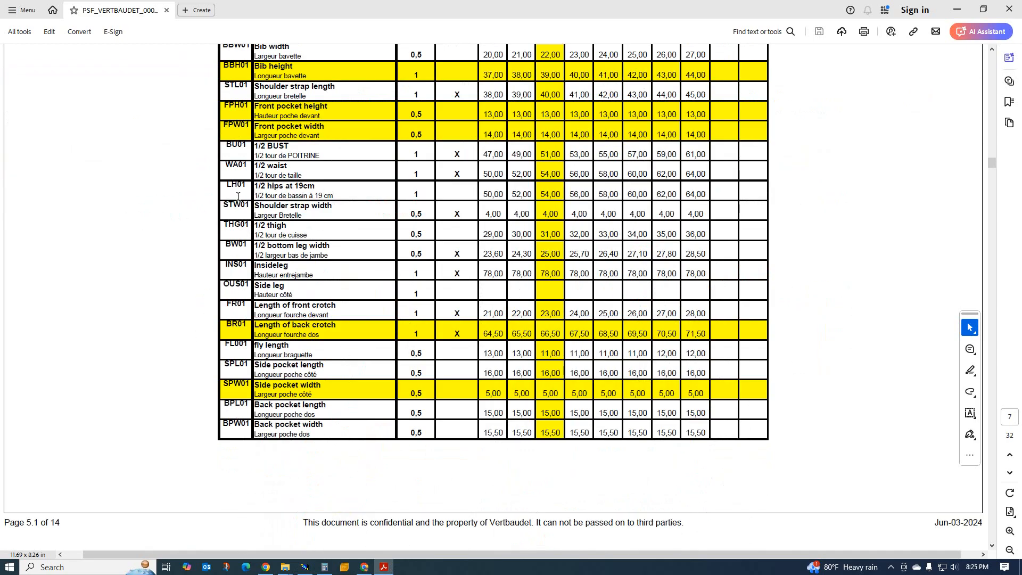
scroll(233, 172, "up", 3)
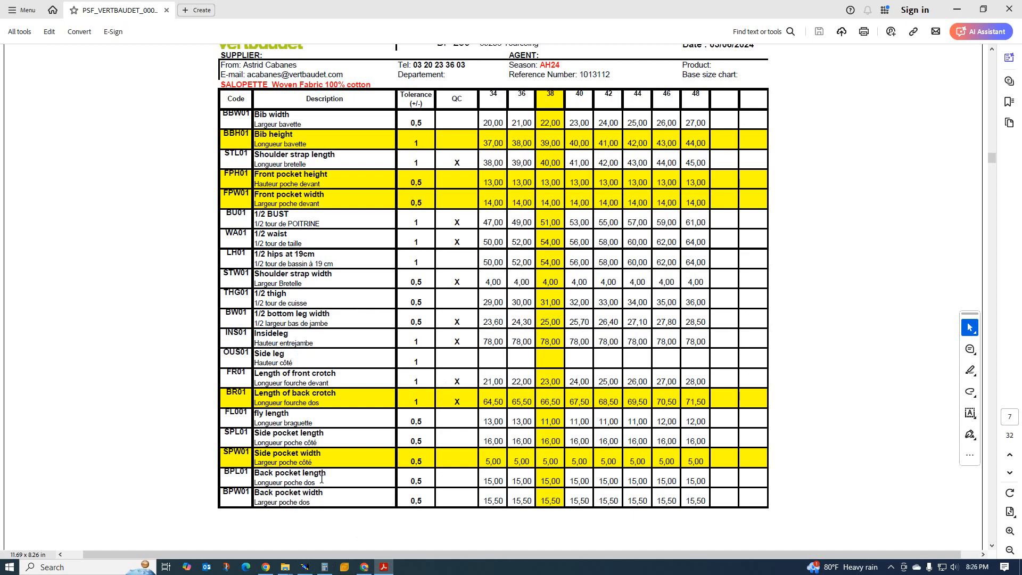
Return to Modaris and divide the rectangle's right edge into 2 equal parts between its two corners.
mouse_move(305, 568)
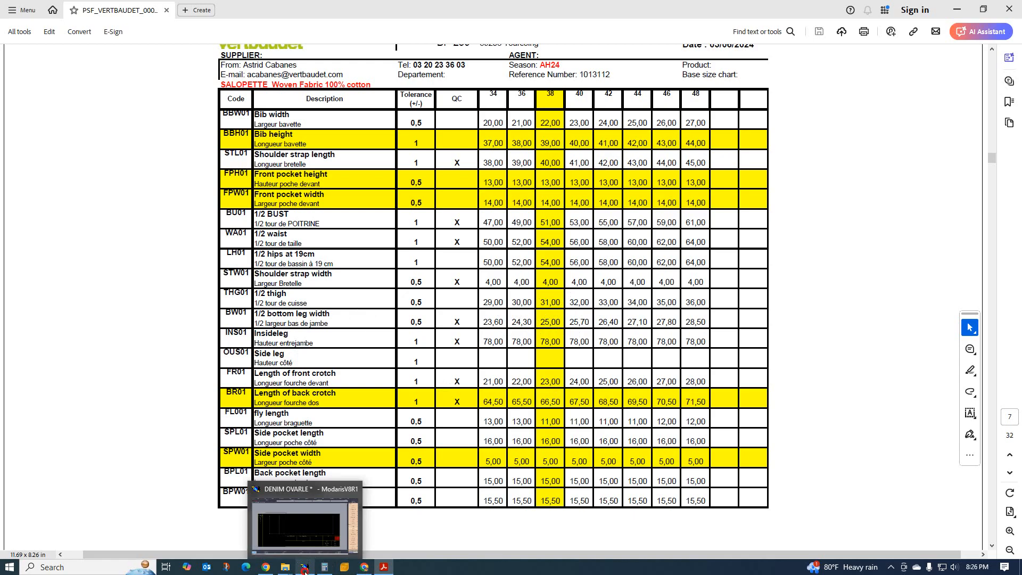
left_click(305, 569)
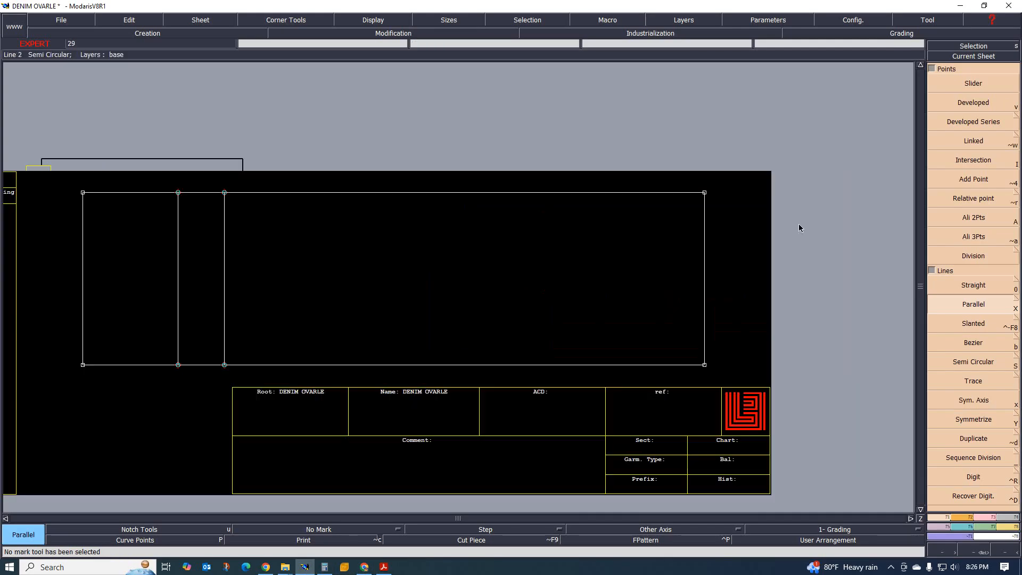
scroll(799, 224, "up", 2)
scroll(668, 238, "down", 5)
scroll(698, 262, "up", 2)
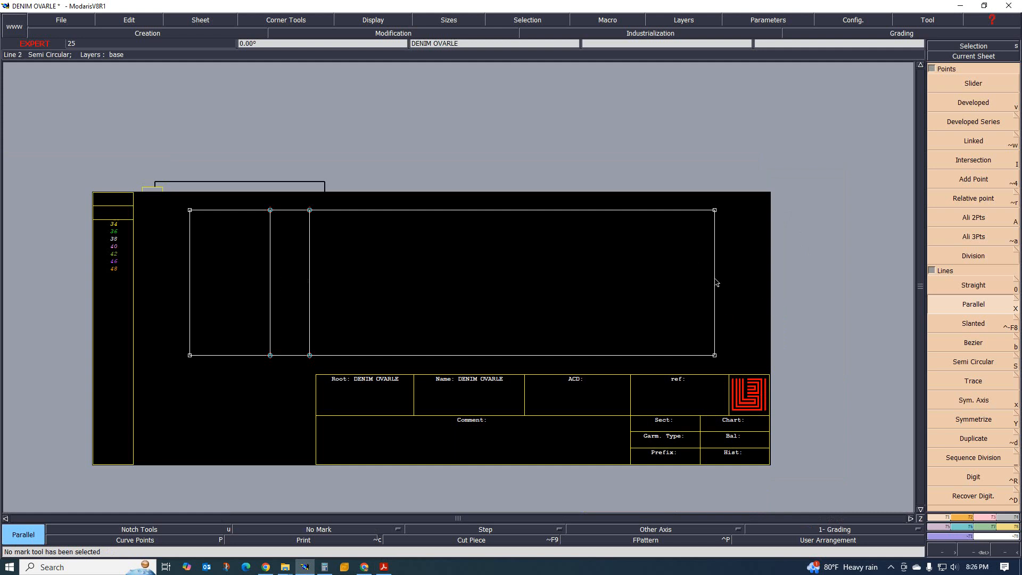
left_click(973, 254)
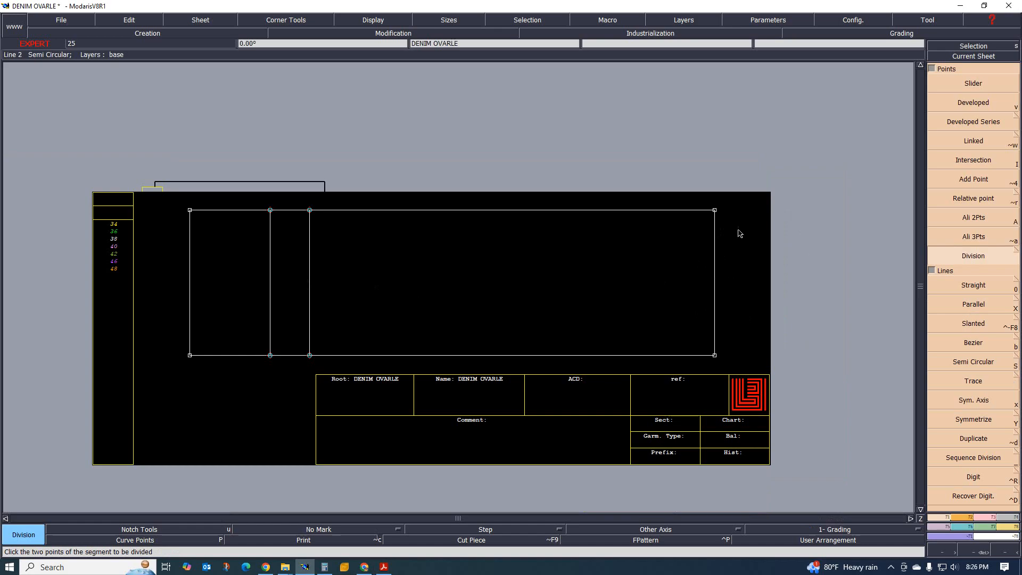
left_click(714, 209)
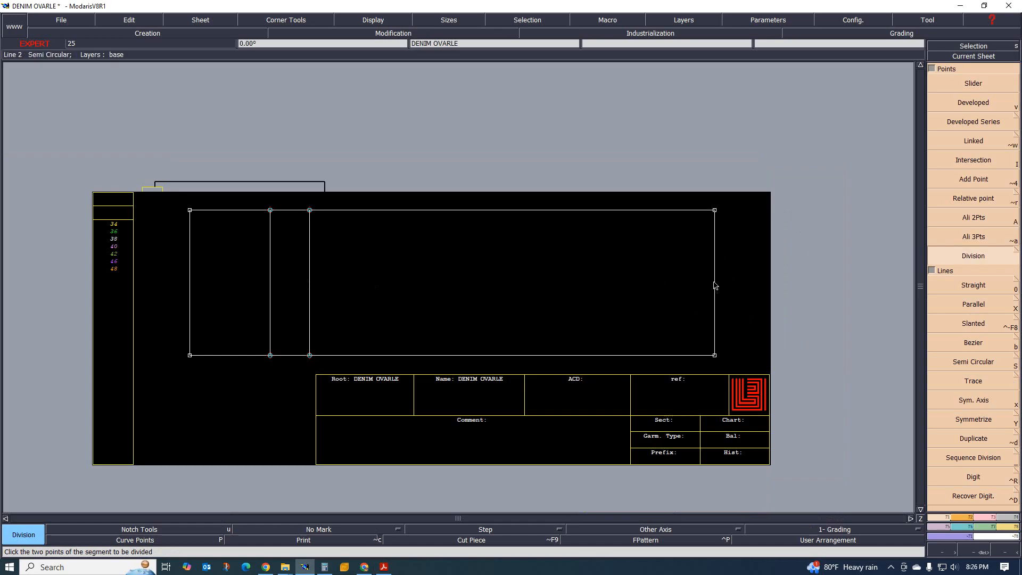
left_click(715, 355)
type("2")
key("Return")
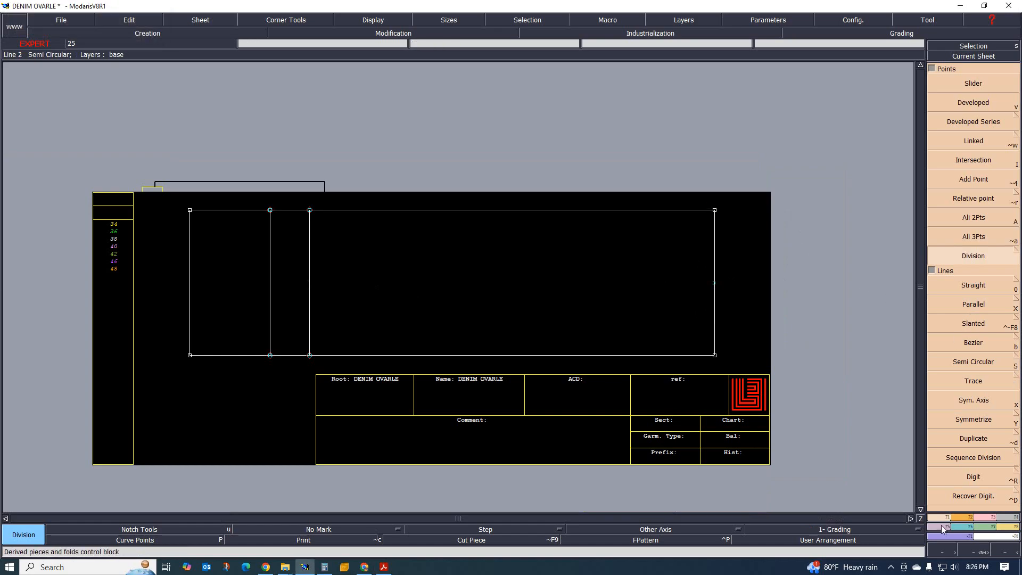
Add two developed points on the rectangle's right edge, 11.5 cm to either side of its midpoint.
key("v")
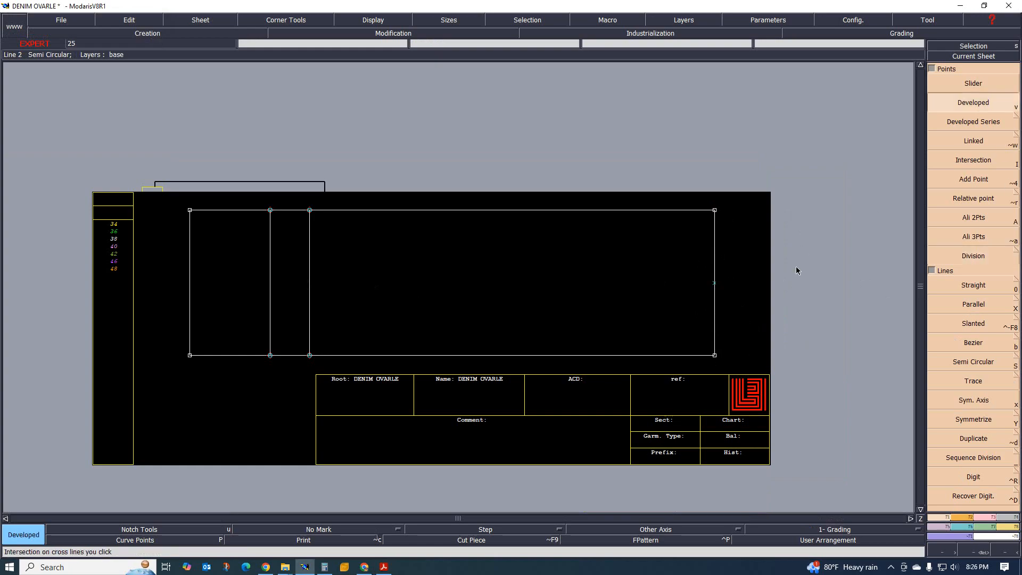
left_click(715, 282)
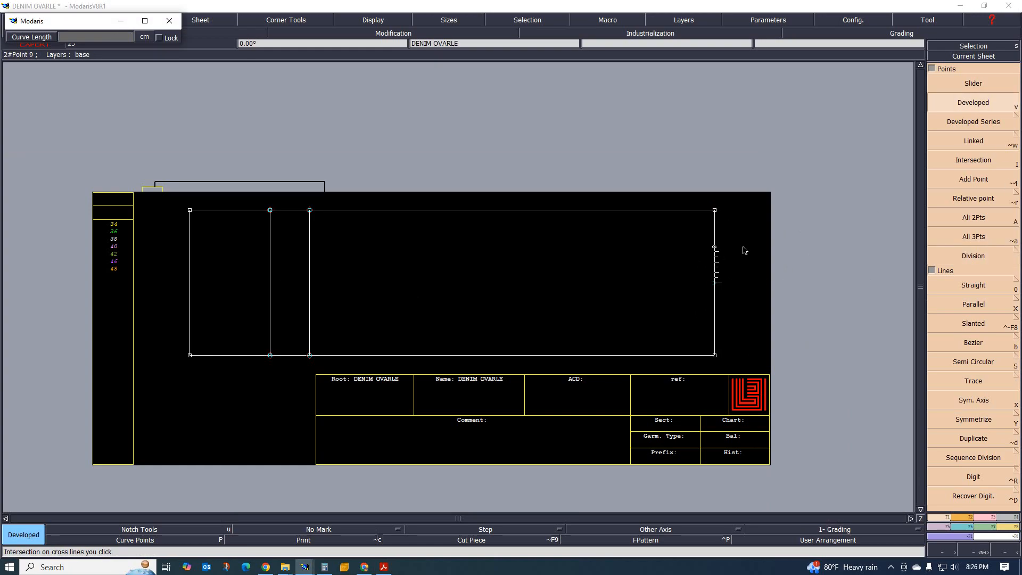
type("-11.5")
key("Return")
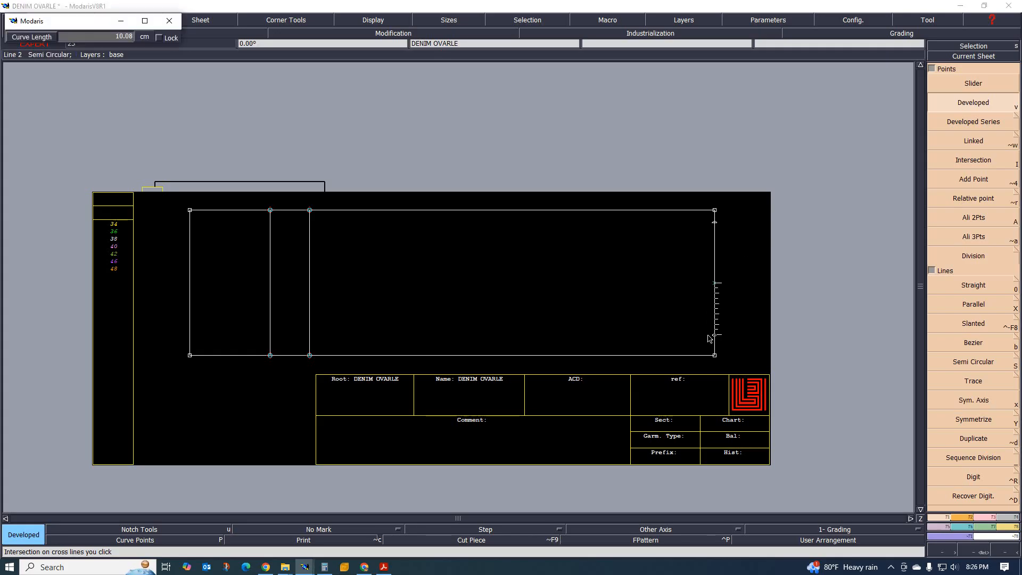
type("11")
key("Return")
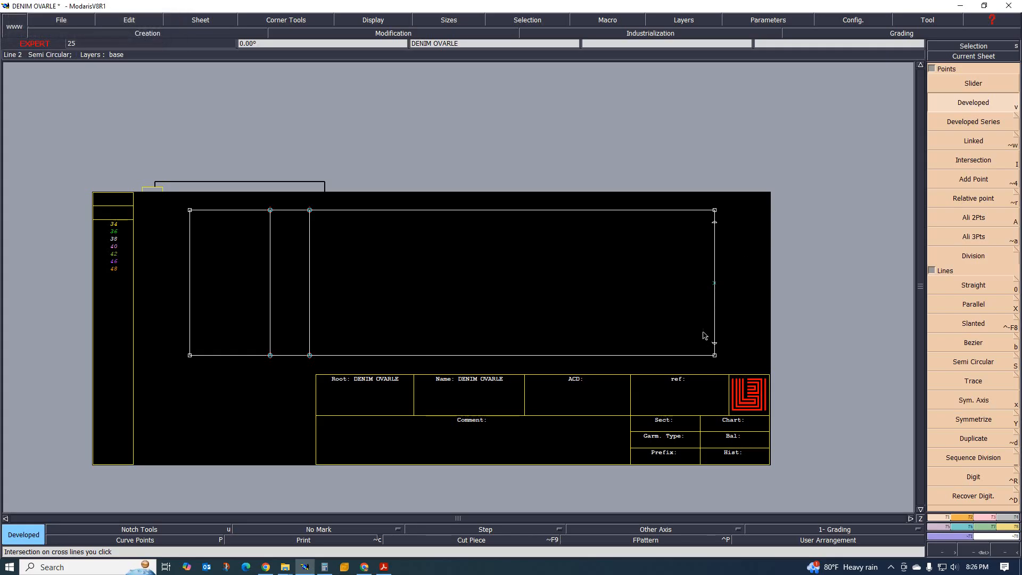
Insert the two developed points into the curve of the rectangle's right edge with Insert Point.
scroll(454, 320, "down", 2)
scroll(418, 291, "up", 1)
scroll(417, 291, "up", 1)
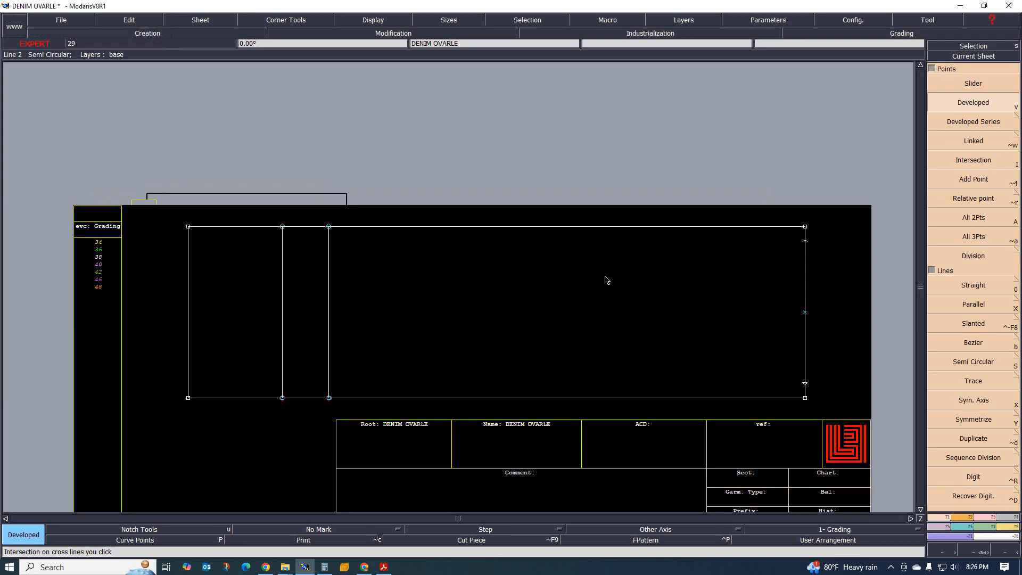
left_click(1005, 452)
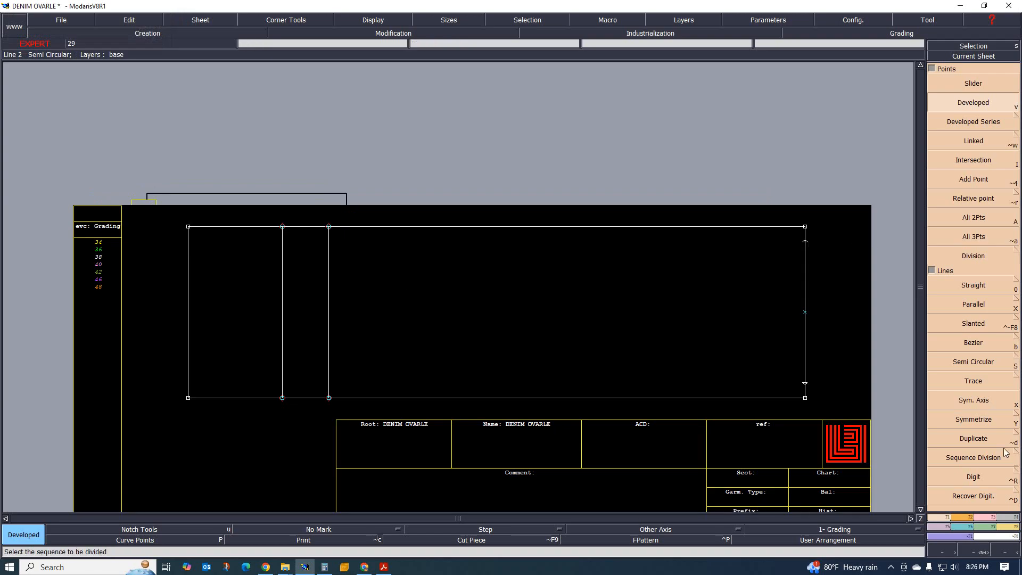
left_click(990, 517)
left_click(983, 312)
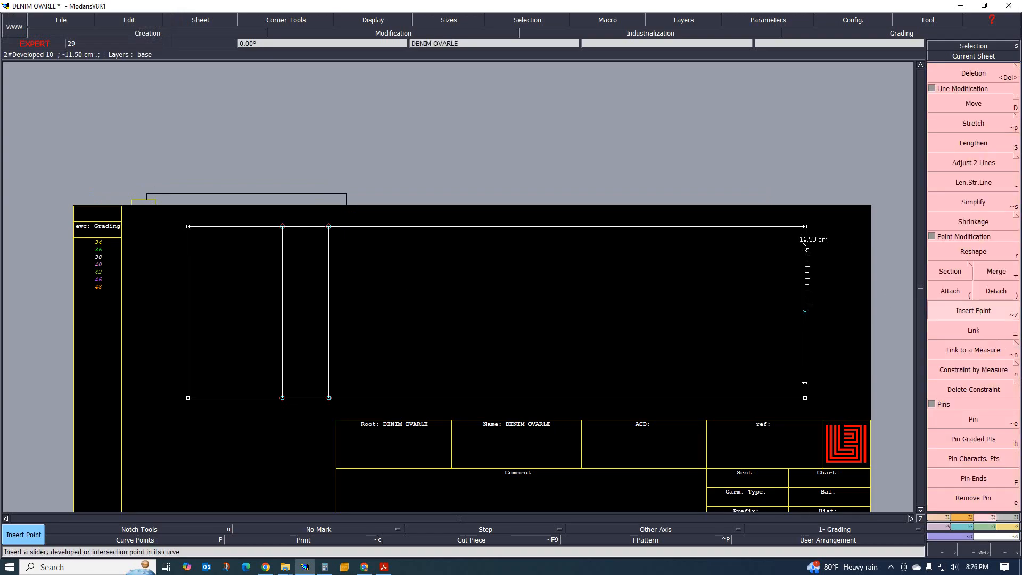
left_click(808, 388)
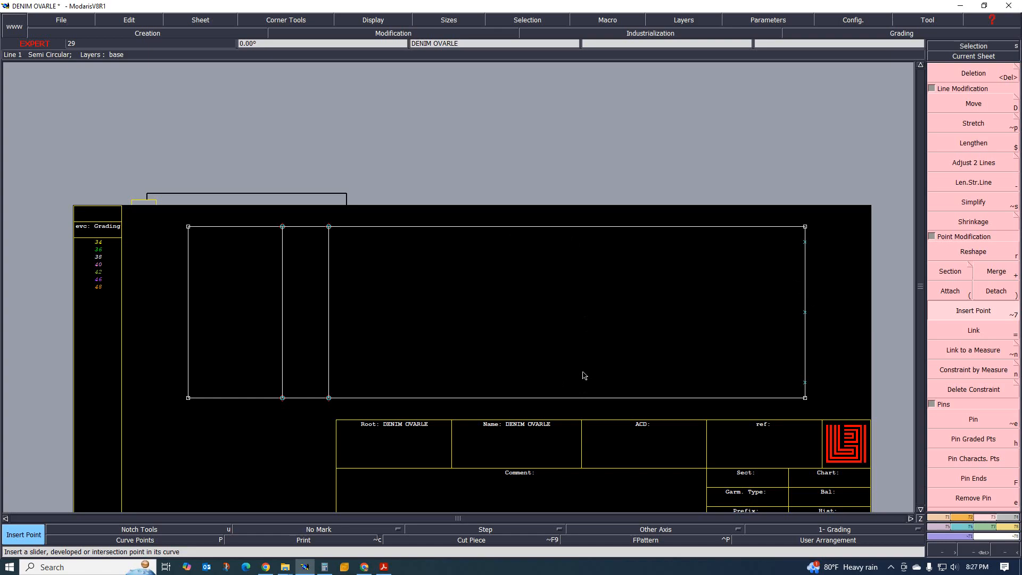
Switch to the PDF and examine the "1/2 hips at 19cm" row and the hip line position on the measurement sketch.
scroll(468, 354, "down", 2)
scroll(436, 346, "up", 2)
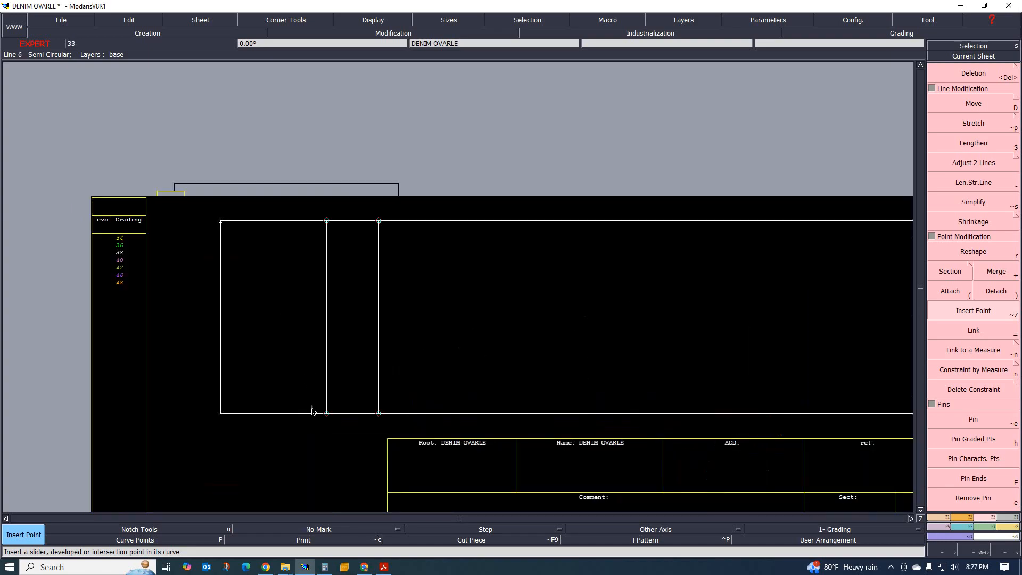
scroll(596, 292, "down", 2)
scroll(588, 293, "up", 1)
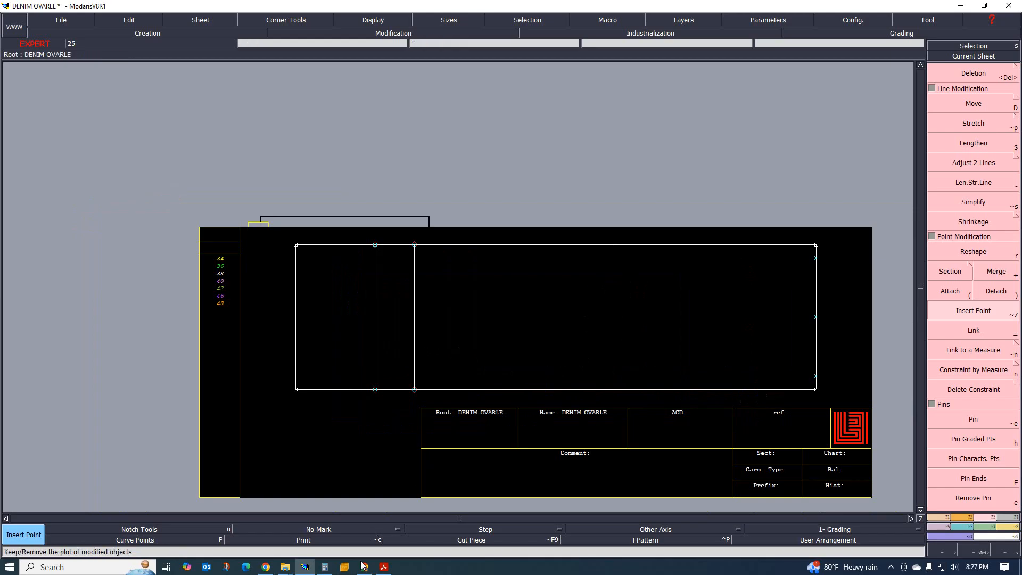
key("alt+Tab")
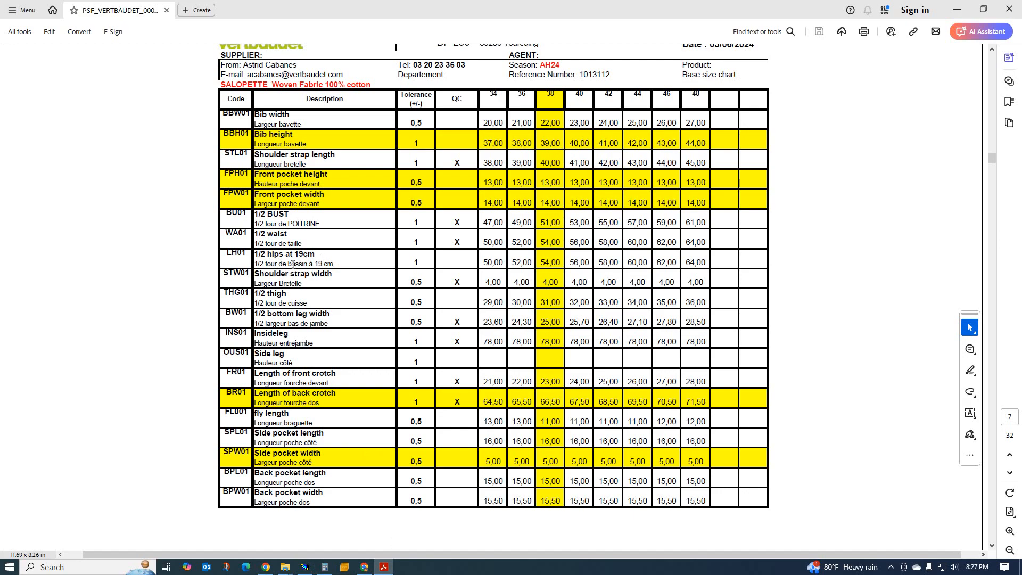
scroll(345, 367, "down", 3)
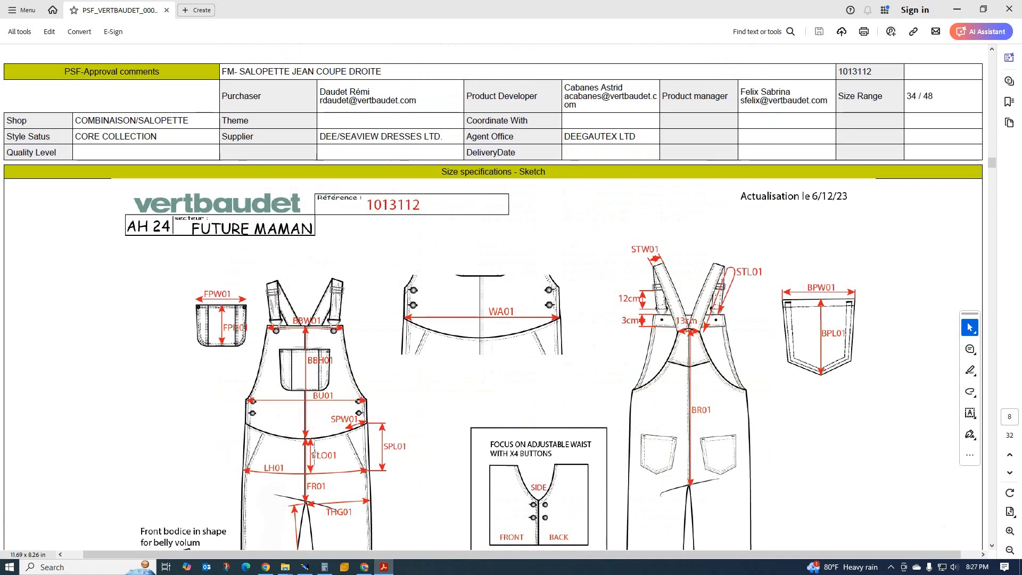
scroll(317, 444, "up", 8)
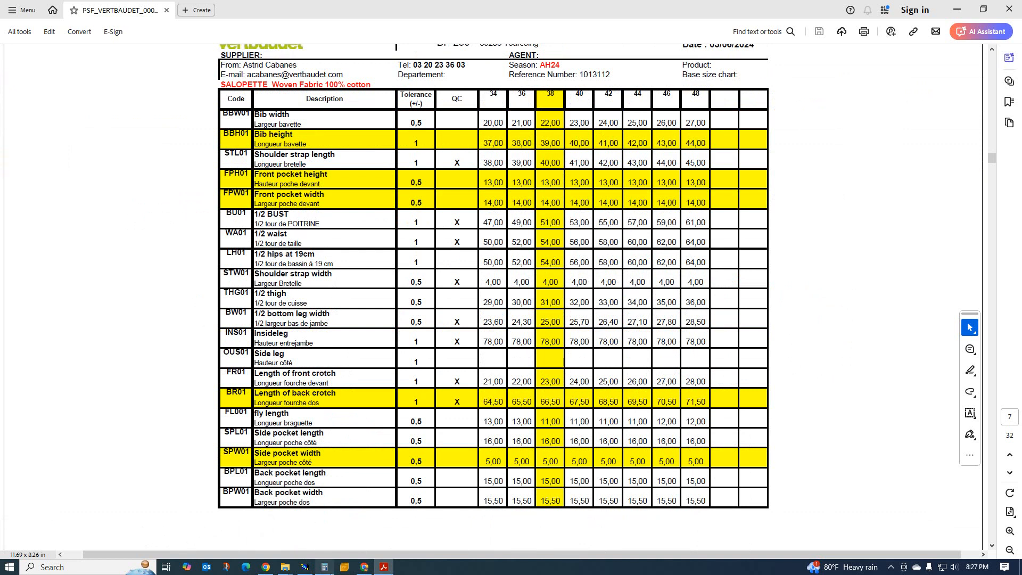
Switch back to Modaris and delete the freehand parallel left of the crotch line together with its leftover end points.
left_click(305, 567)
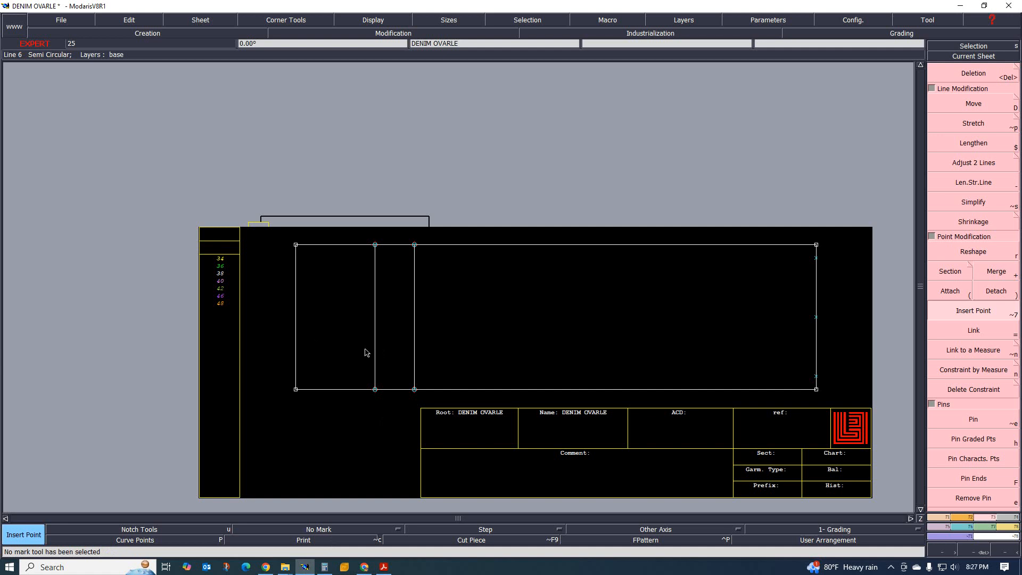
key("Delete")
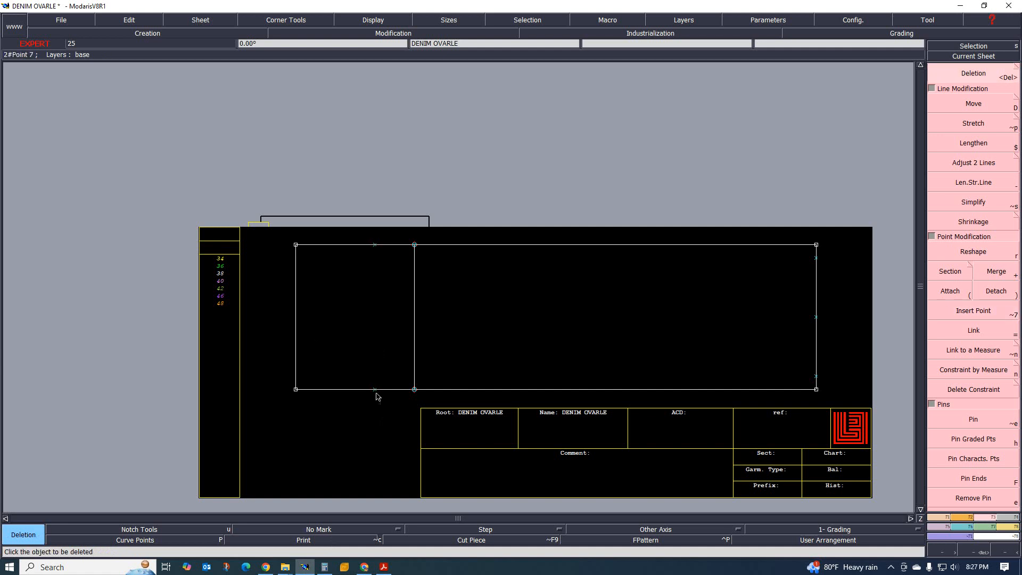
left_click(374, 356)
left_click(375, 245)
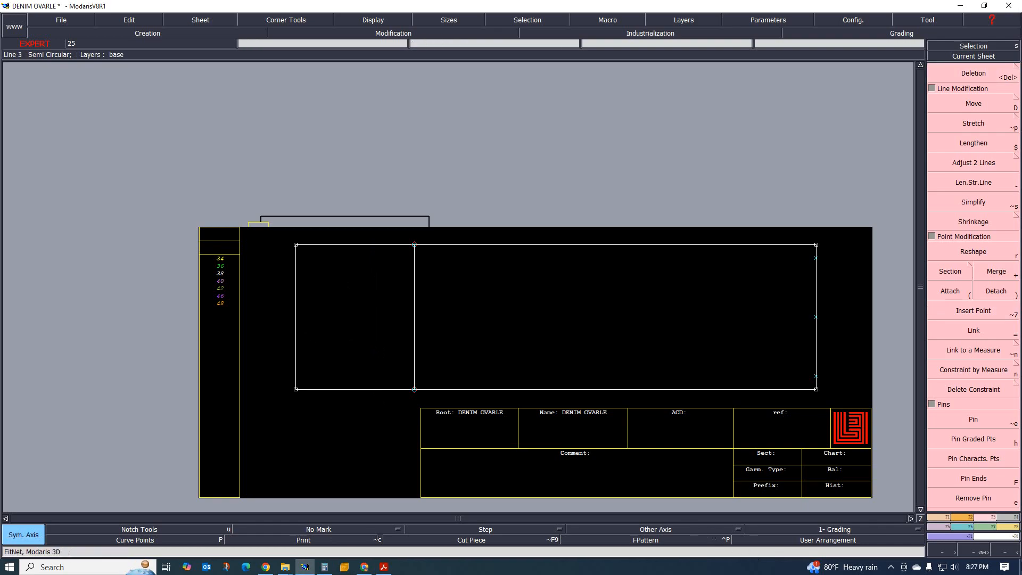
Create the hip line as a parallel of the rectangle's left edge at a distance of -19 cm.
left_click(938, 516)
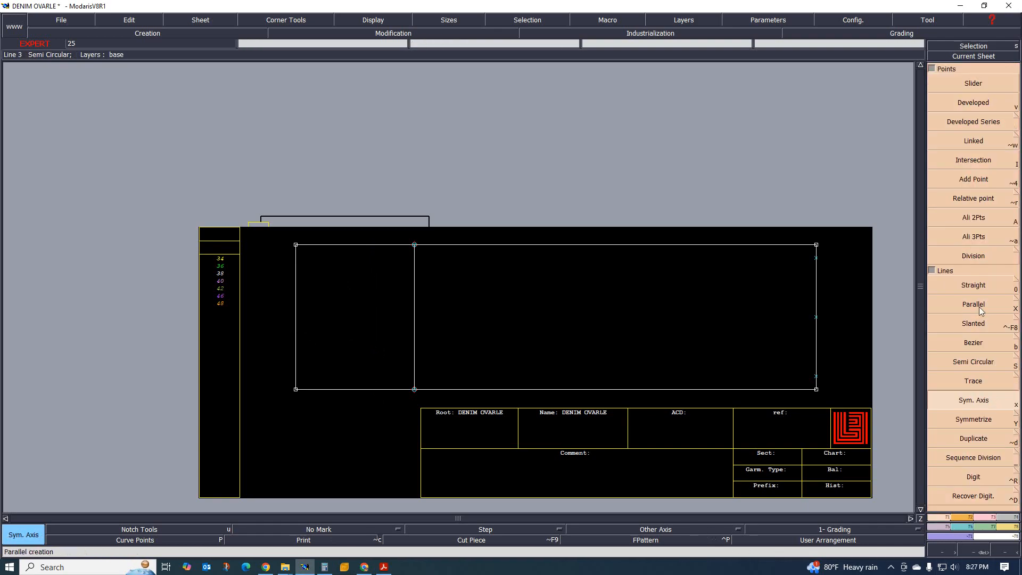
key("shift+x")
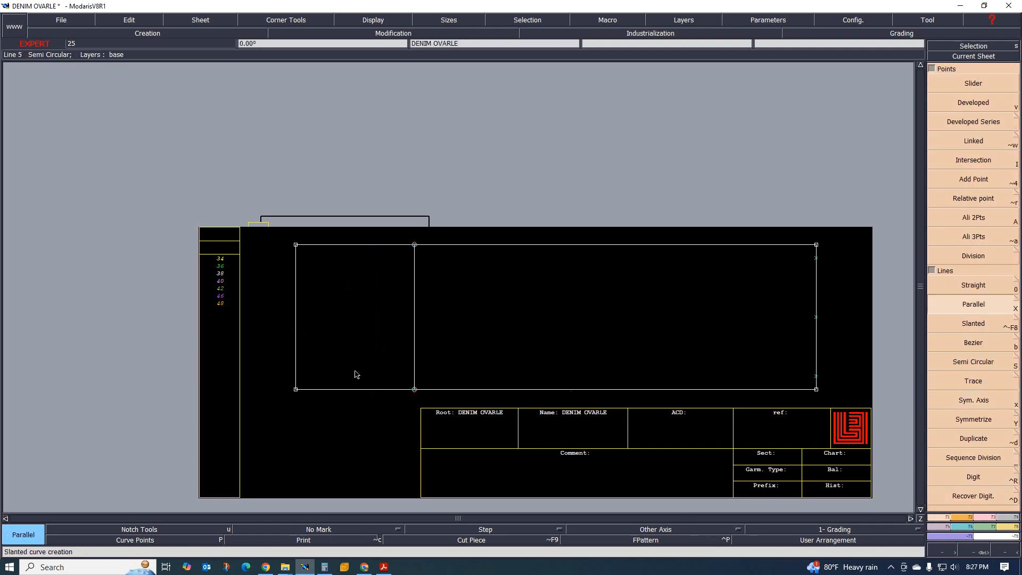
left_click(296, 329)
type("-19")
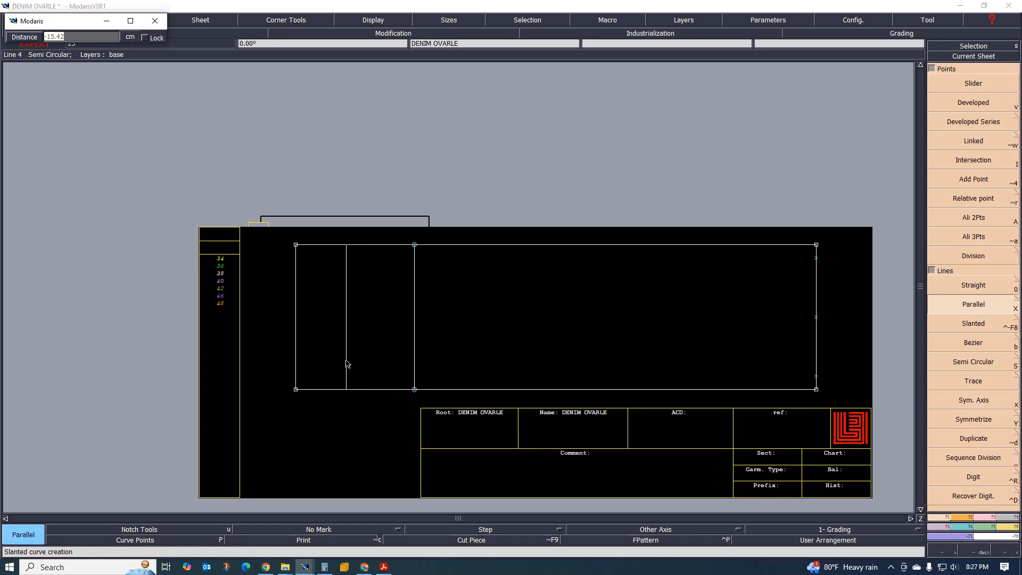
key("Return")
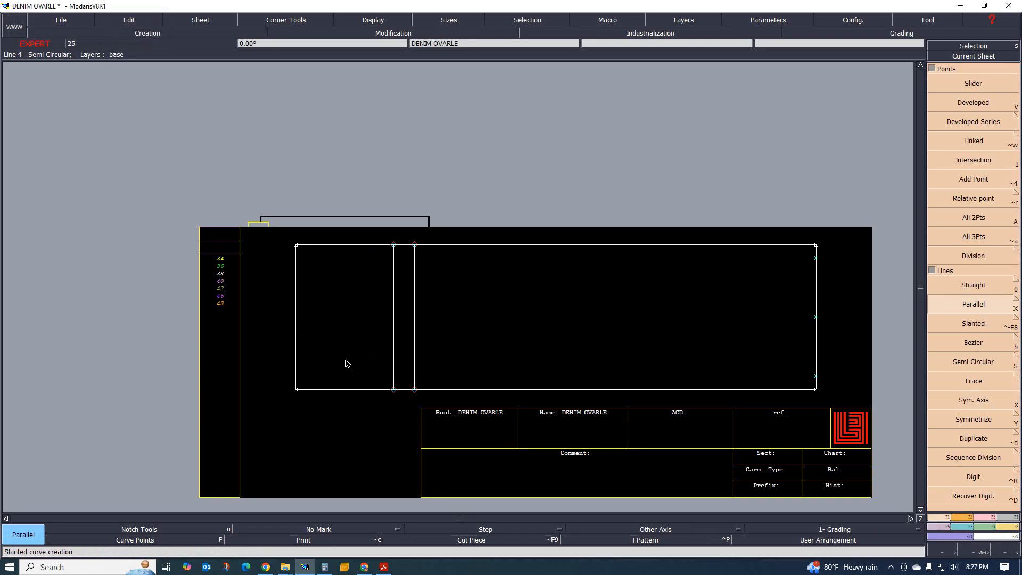
scroll(392, 387, "up", 1)
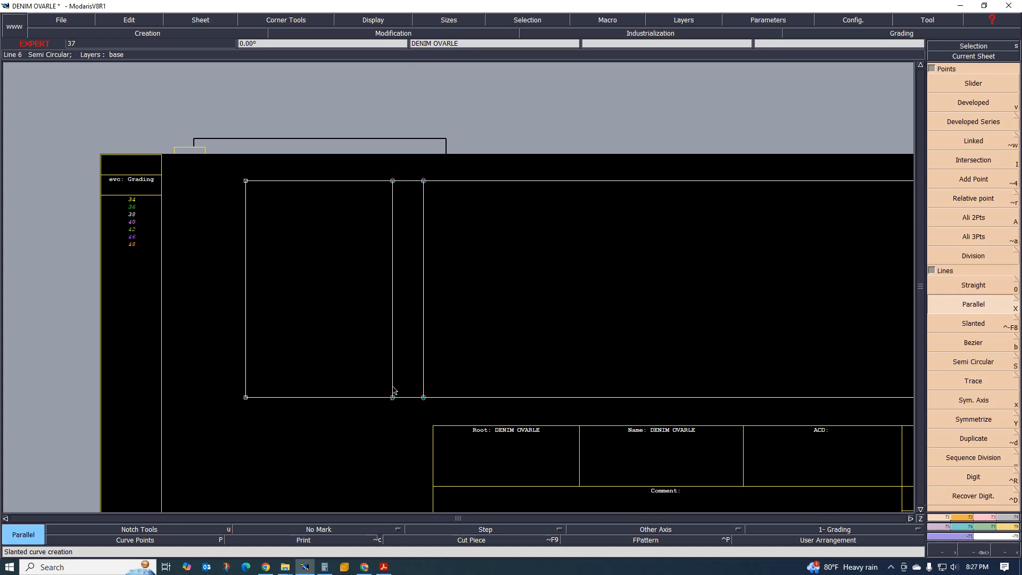
Look up the size 38 value of the "1/2 hips at 19cm" row in the PDF and return to Modaris.
left_click(384, 567)
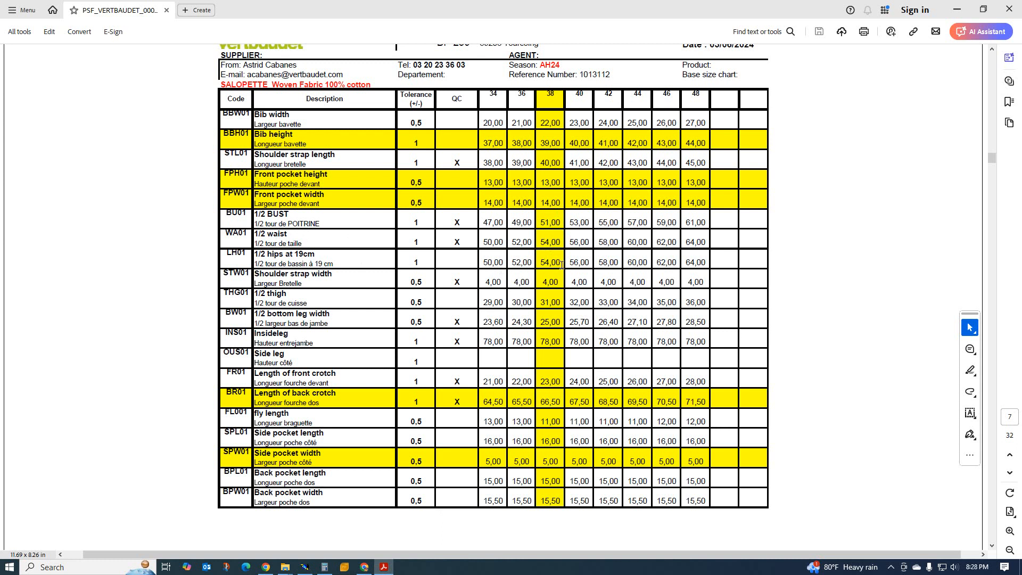
left_click_drag(562, 265, 536, 262)
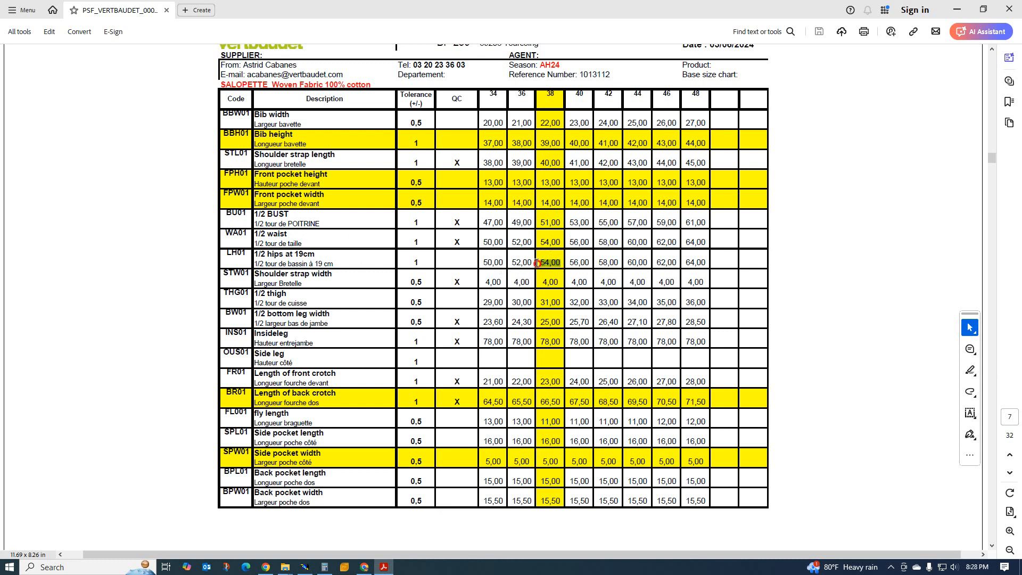
left_click(305, 567)
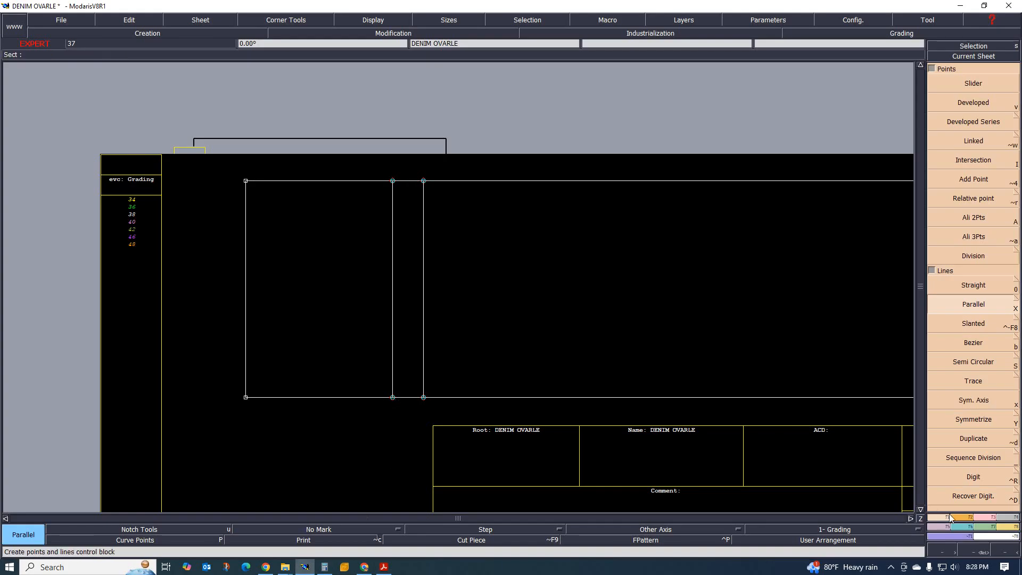
Add developed points 27 cm above the lower ends of the hip line and the rectangle's left edge.
left_click(973, 102)
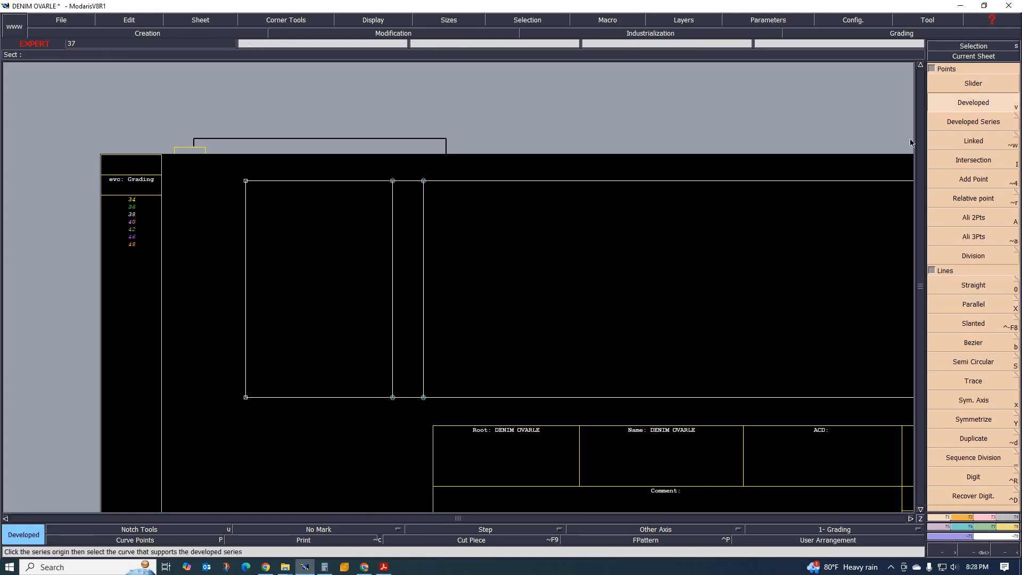
left_click(393, 399)
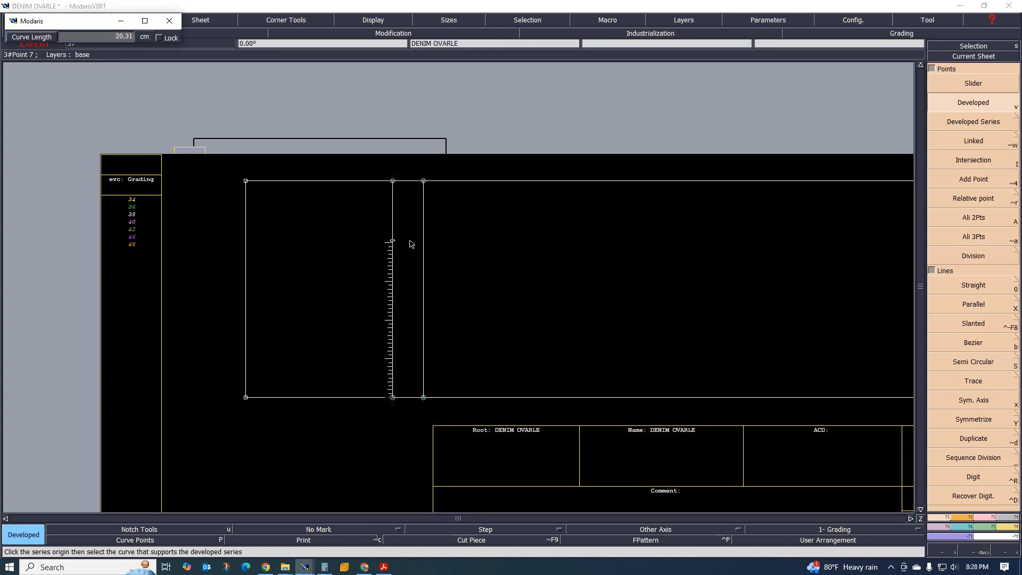
type("27")
key("Return")
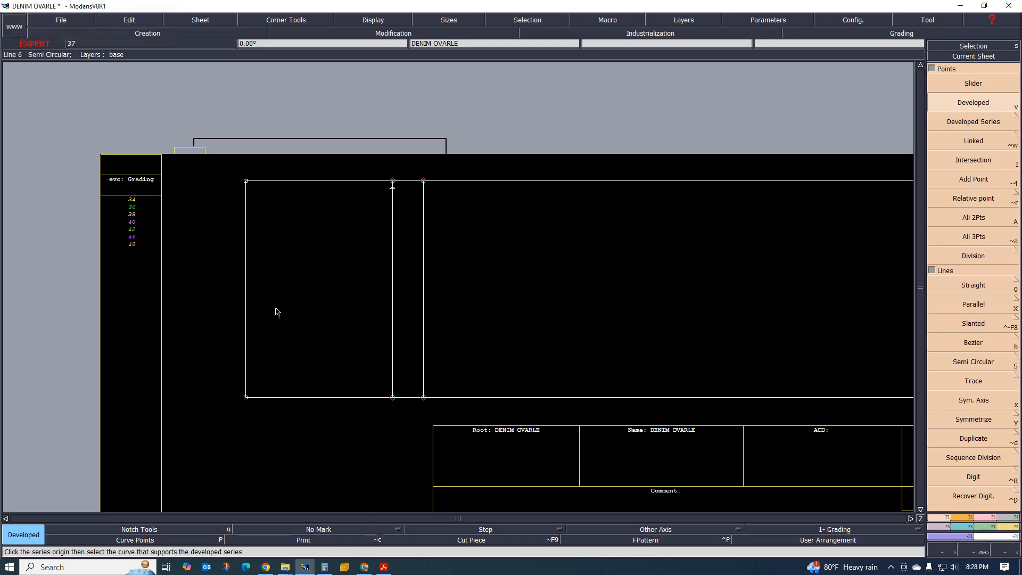
left_click(246, 398)
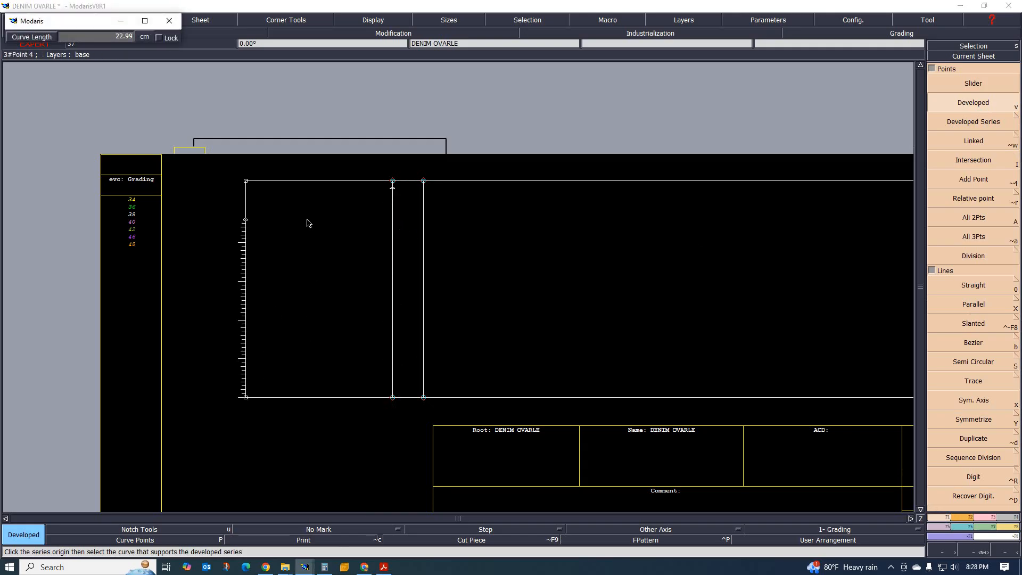
key("Down")
key("Return")
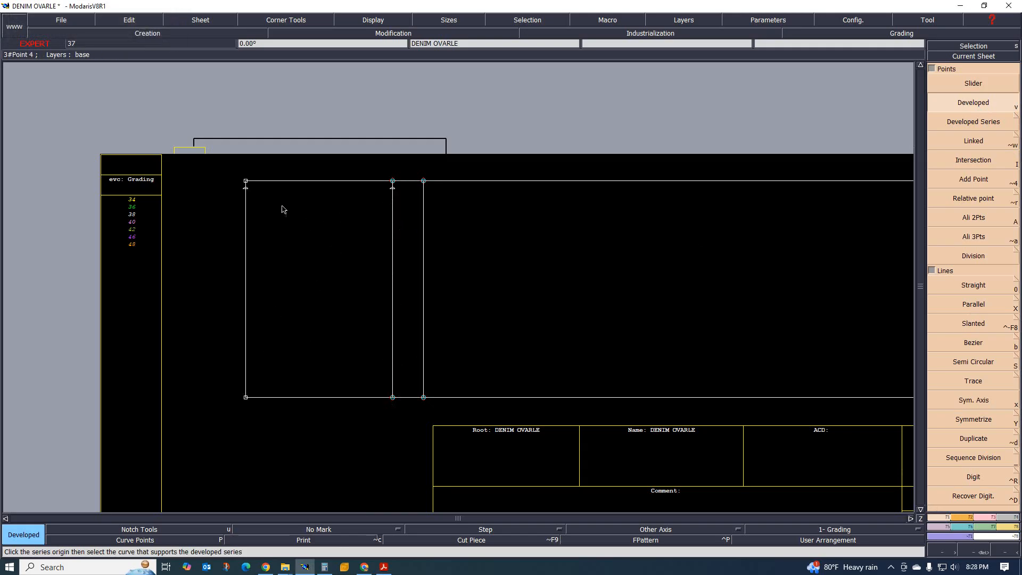
Insert the two developed points into the hip line and the rectangle's left edge.
scroll(273, 187, "up", 2)
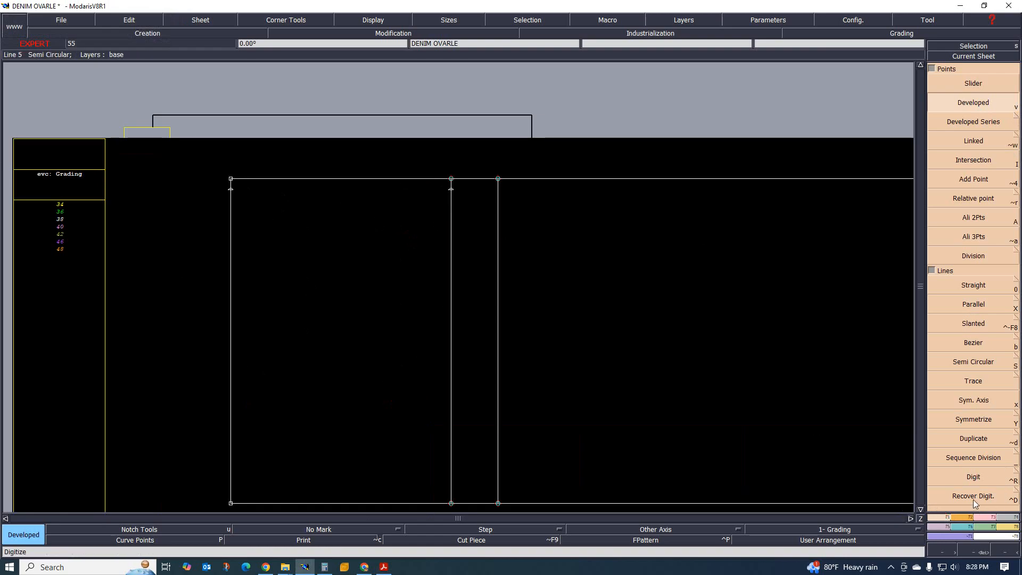
left_click(982, 517)
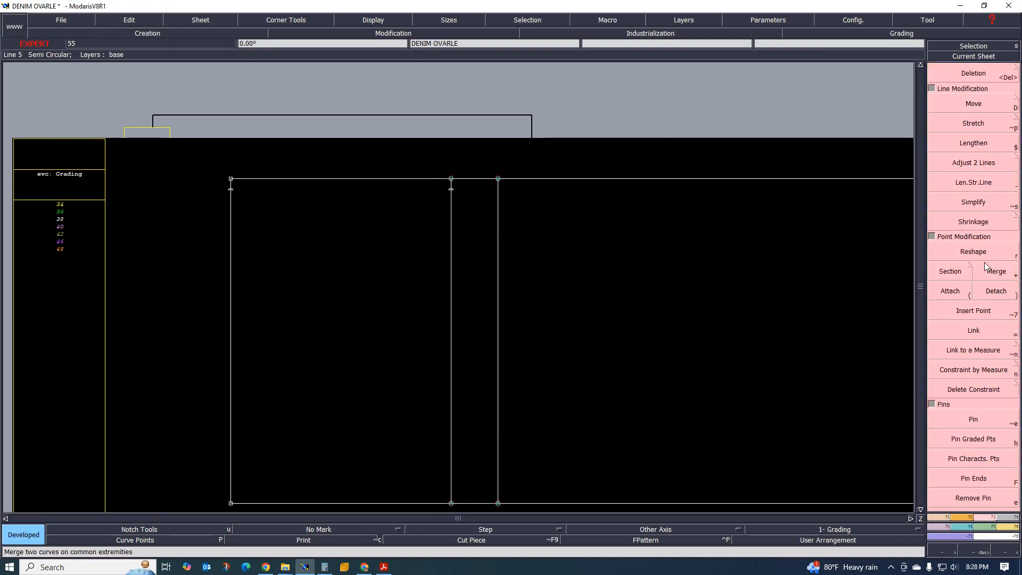
left_click(973, 310)
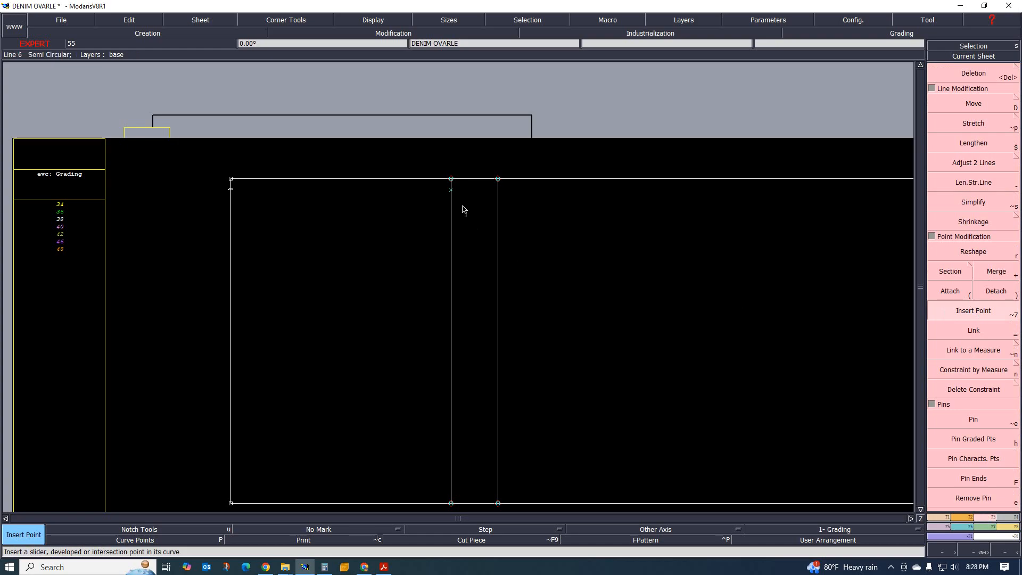
left_click(231, 189)
Draw Bezier lines from the left edge's inserted point to the hip line's inserted point and on to the crotch line's upper end.
left_click(936, 518)
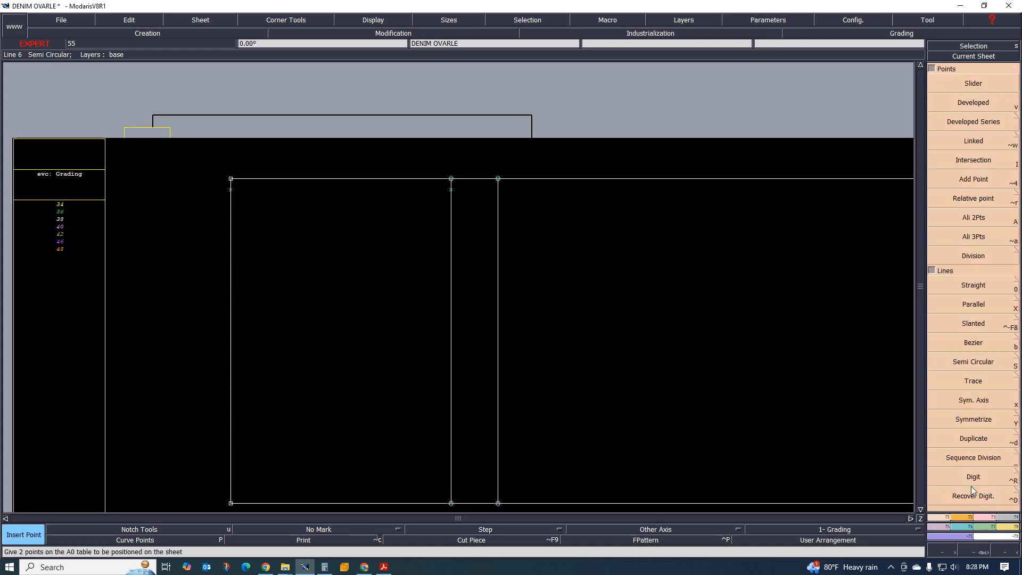
left_click(982, 343)
left_click(230, 189)
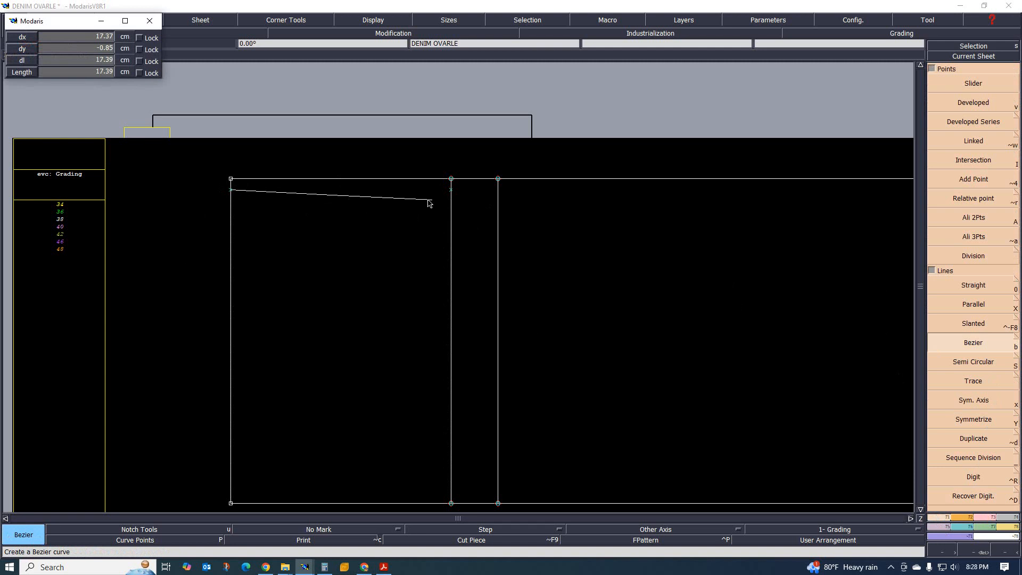
left_click(450, 191)
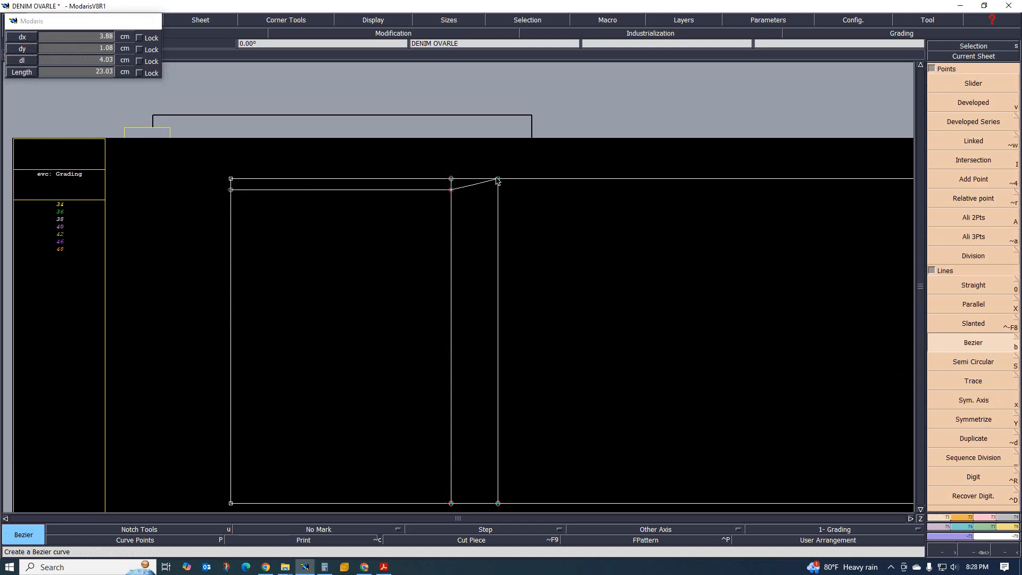
left_click(497, 178)
Turn on the display of curve handles for the Bezier segment between the hip and crotch lines.
scroll(484, 154, "up", 2)
scroll(486, 186, "up", 1)
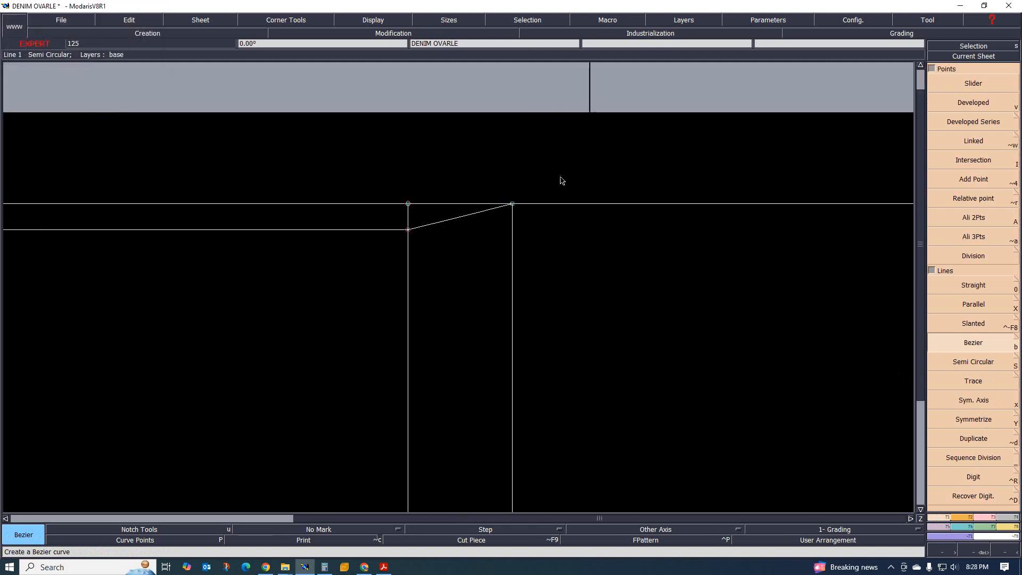
left_click(375, 21)
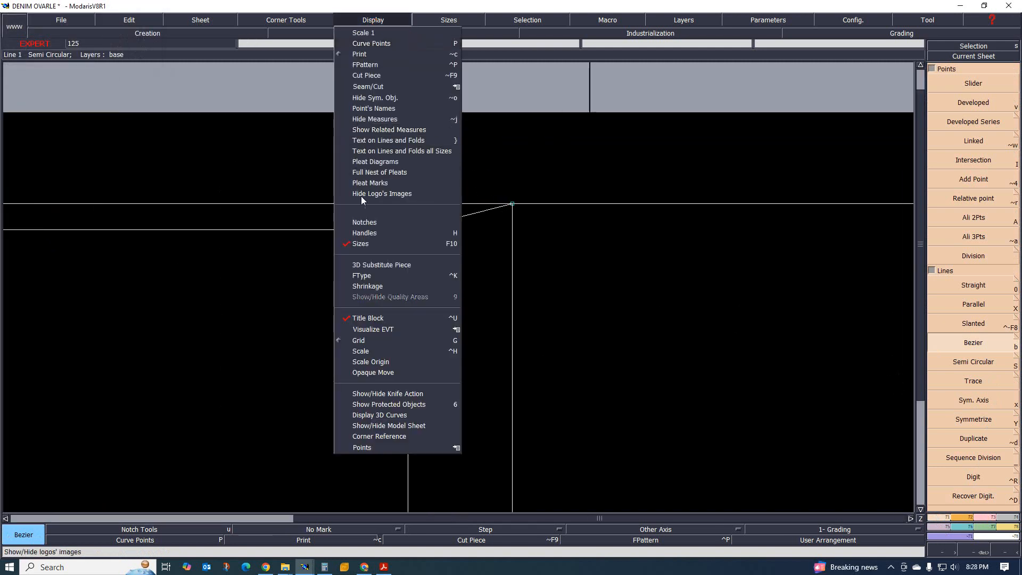
left_click(369, 235)
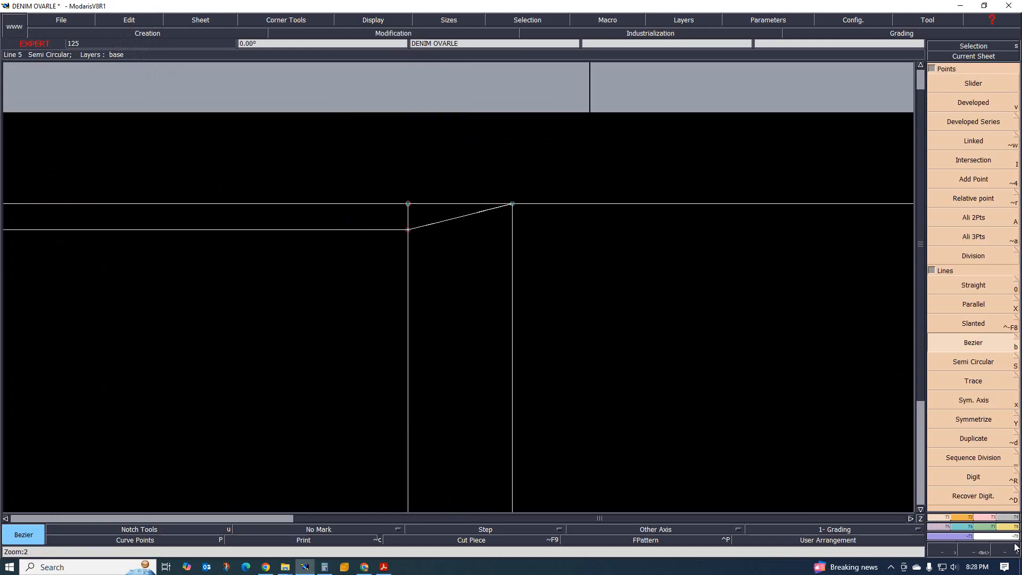
Reshape the segment between the hip and crotch lines into a smooth crotch curve, starting level with the line from the left edge.
left_click(991, 517)
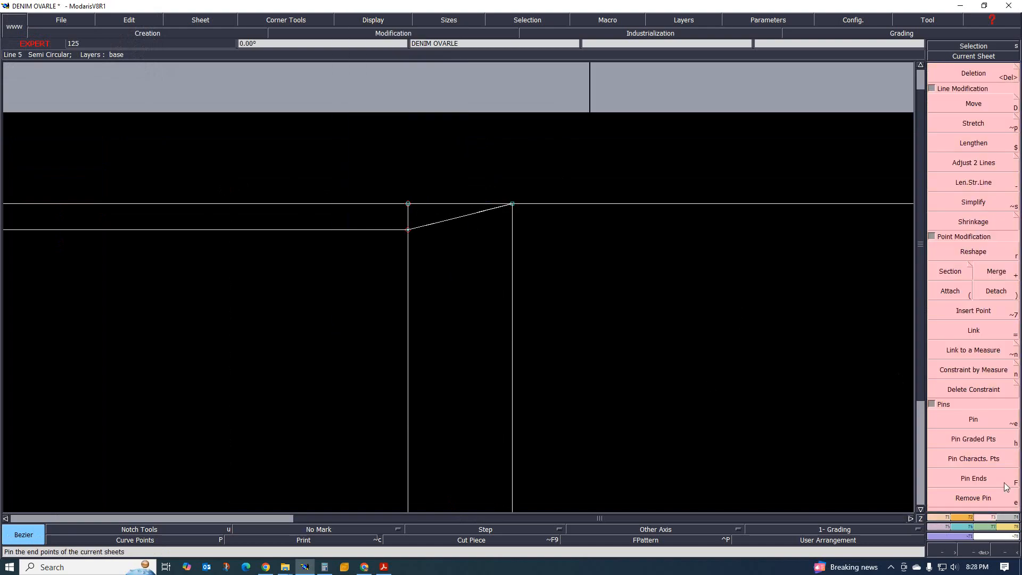
left_click(971, 248)
left_click(478, 213)
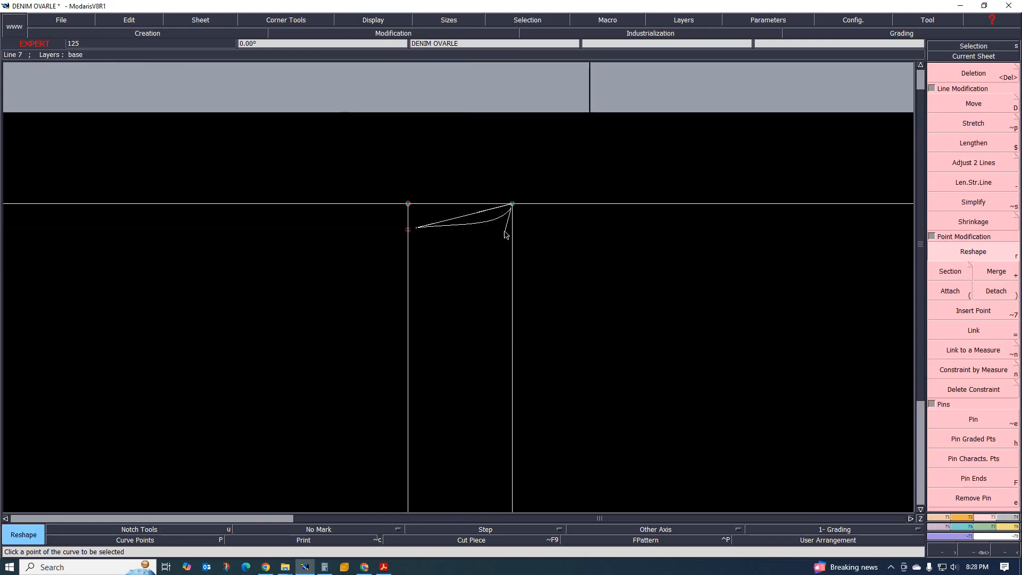
left_click(504, 228)
left_click_drag(441, 225, 452, 229)
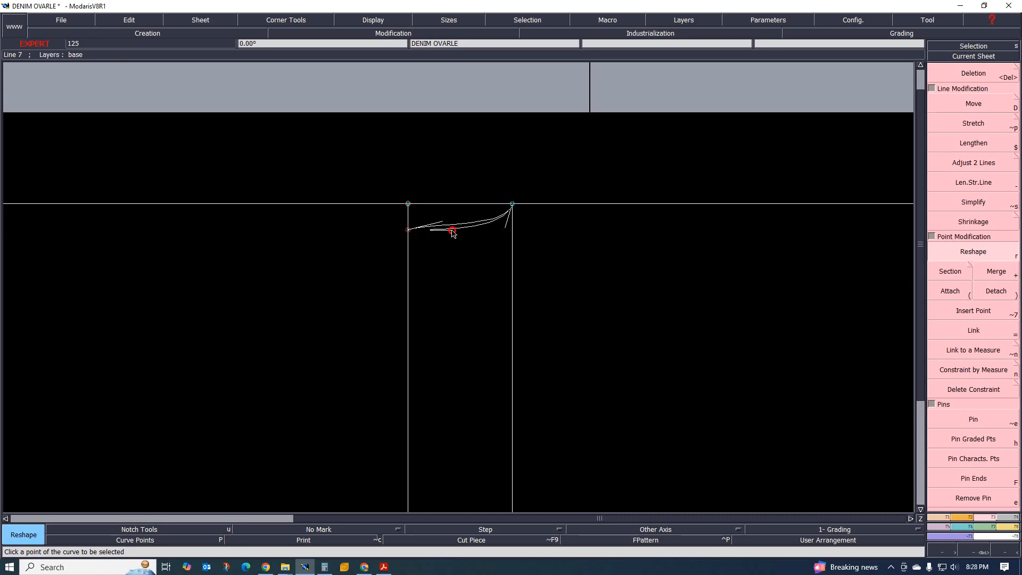
scroll(453, 233, "up", 3)
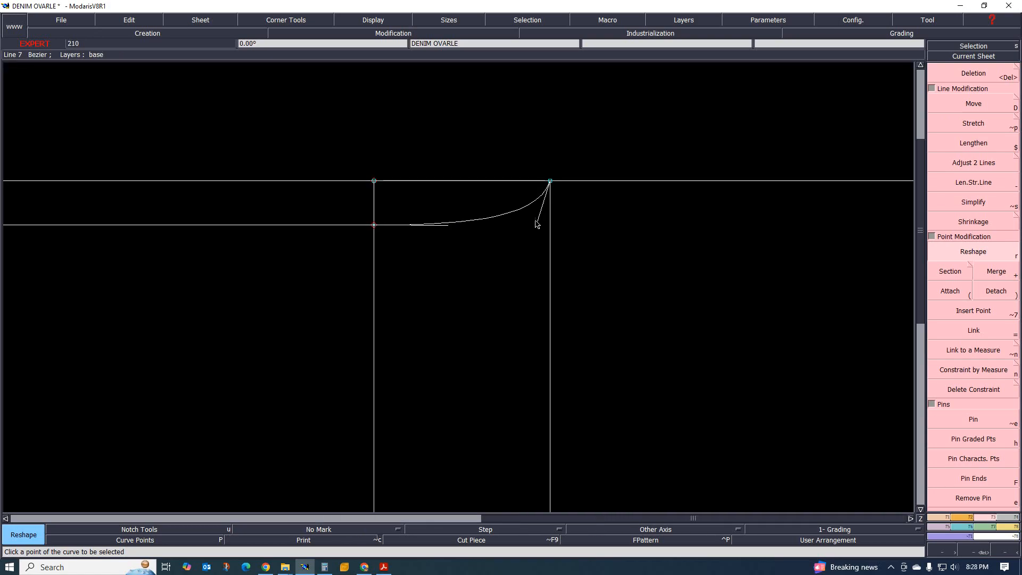
left_click(536, 221)
left_click(533, 220)
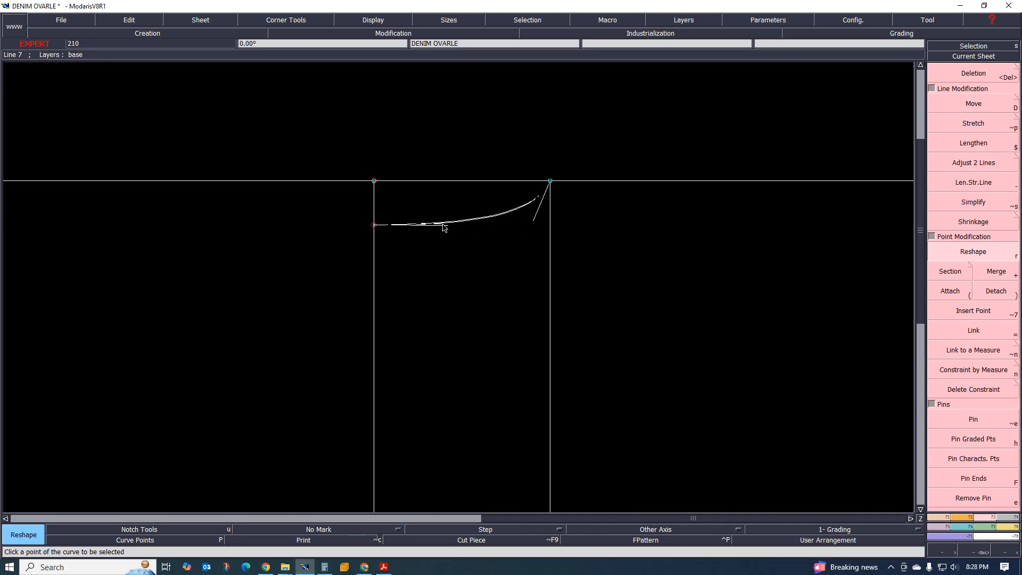
Examine the shape of the crotch curve up close and within the whole leg outline.
scroll(354, 235, "down", 8)
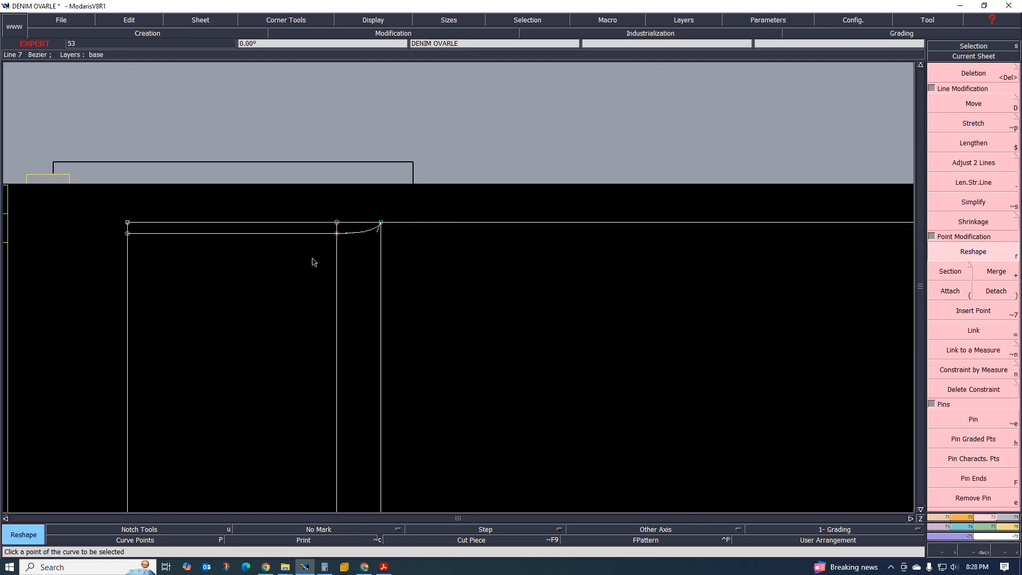
scroll(373, 244, "up", 9)
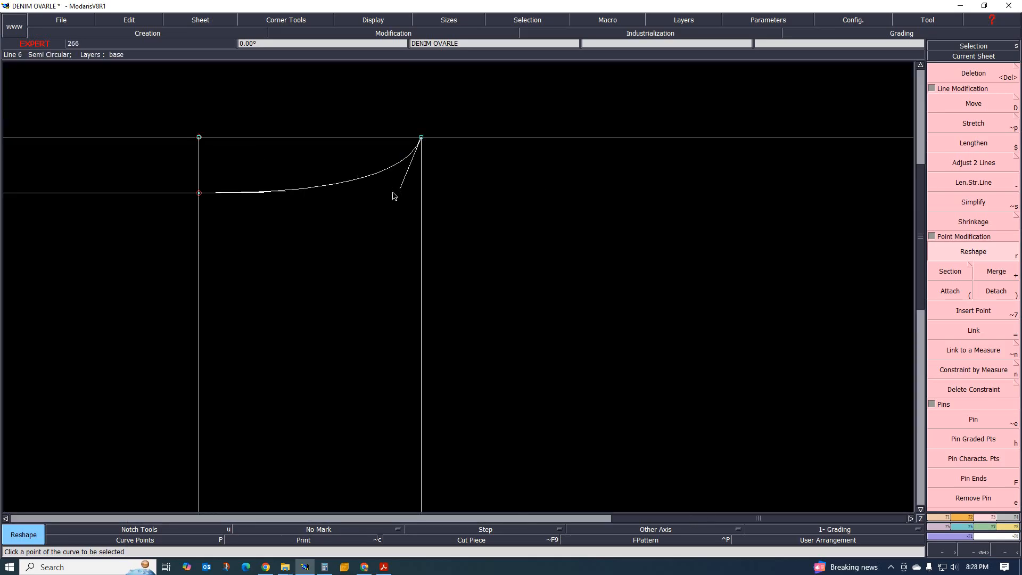
scroll(329, 201, "down", 4)
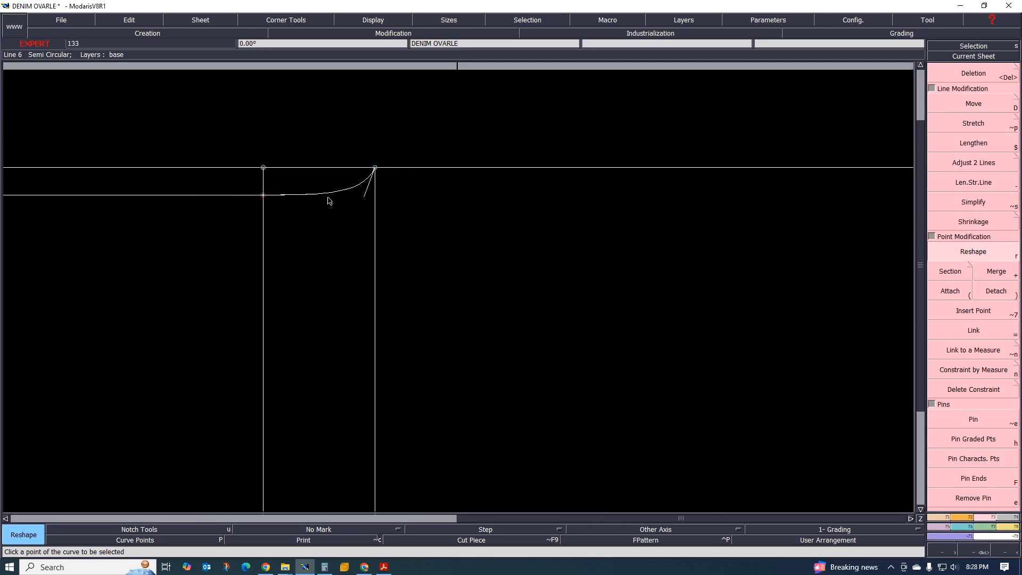
scroll(308, 201, "down", 4)
scroll(289, 229, "down", 3)
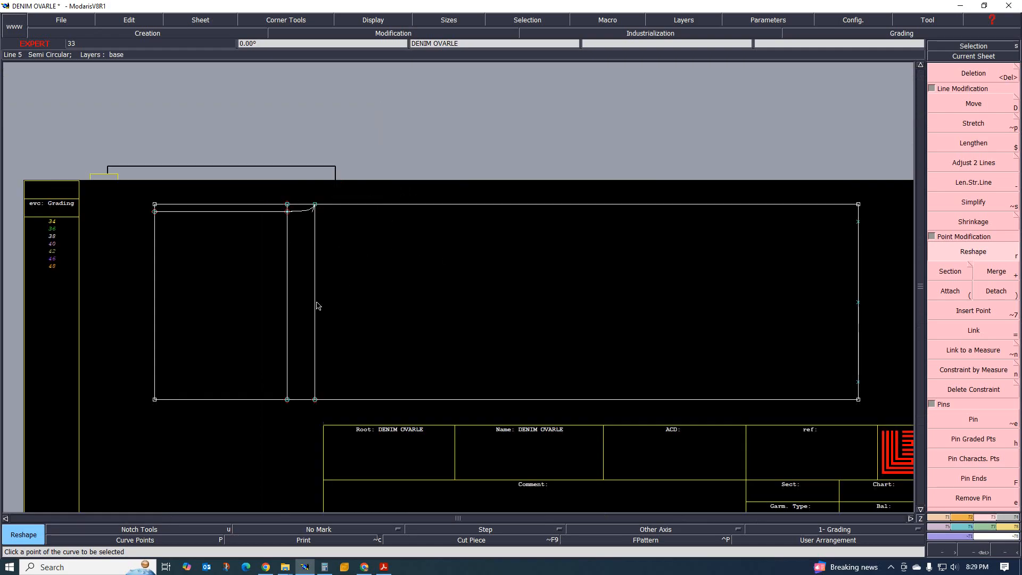
scroll(215, 280, "down", 1)
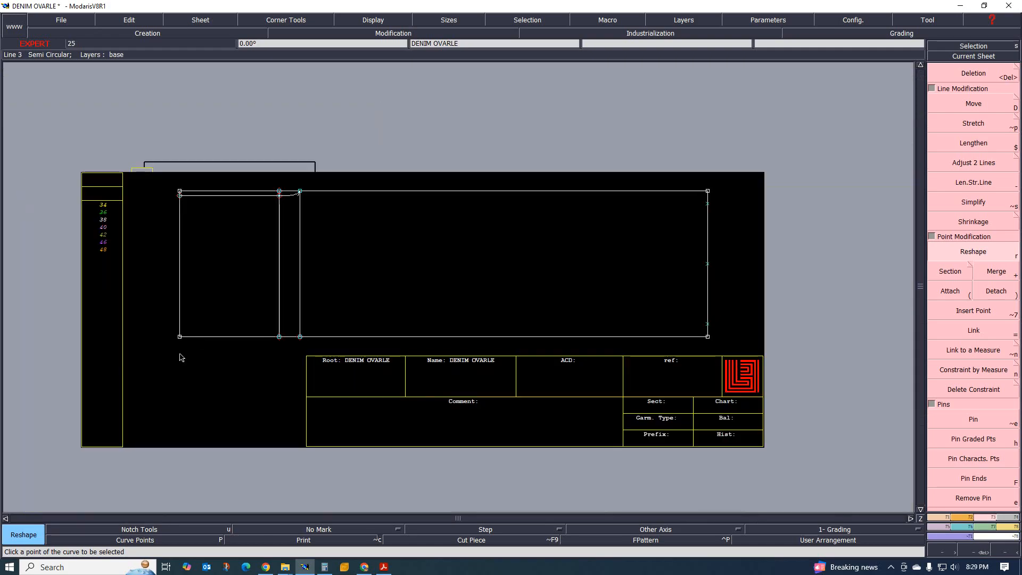
scroll(369, 287, "up", 2)
scroll(373, 288, "down", 3)
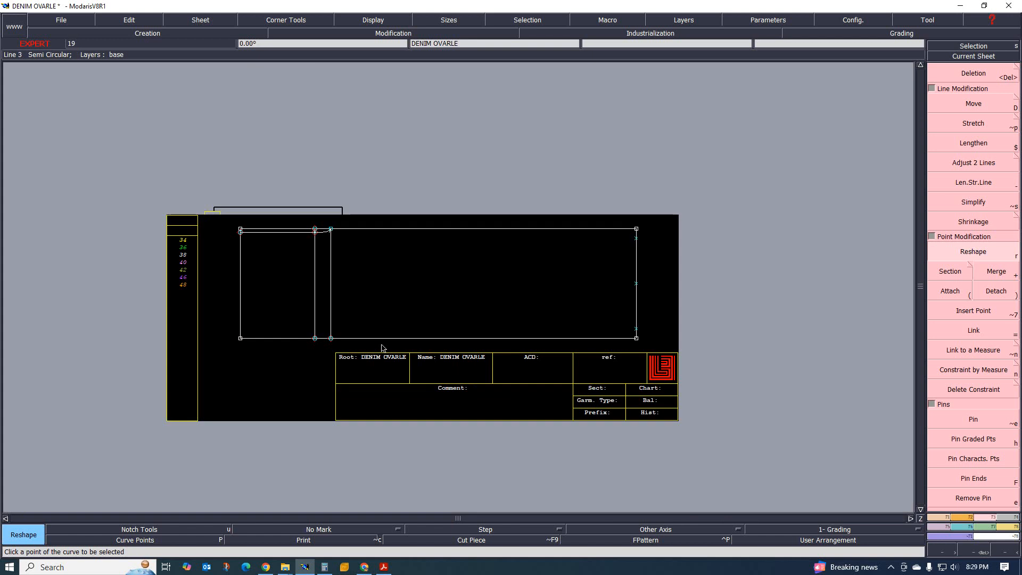
Try to draw a Bezier side seam from the rectangle's lower-left corner through the hip line's lower end to the hem's lower inserted point.
scroll(373, 288, "up", 2)
key("F1")
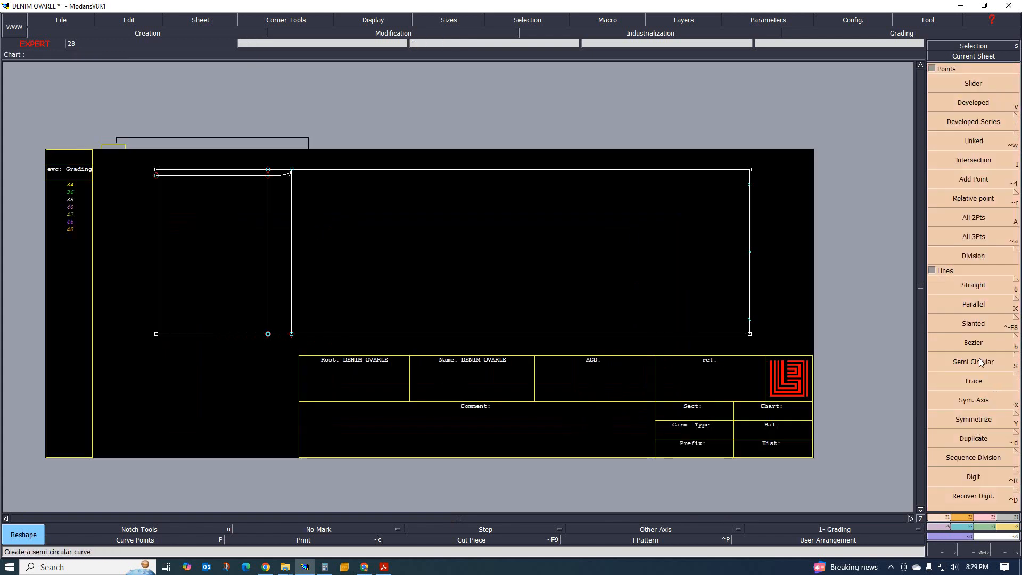
left_click(973, 343)
left_click(156, 333)
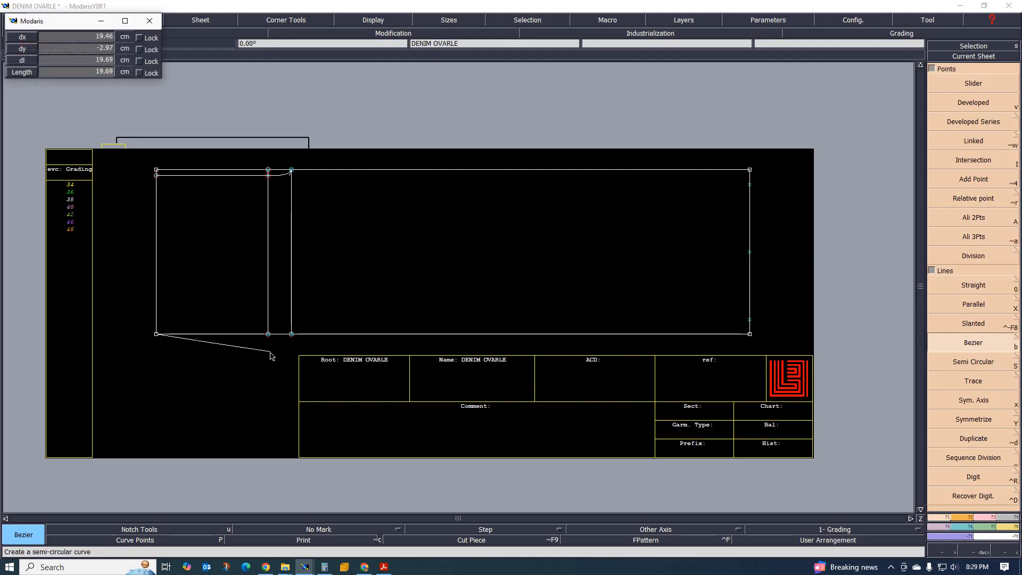
left_click(269, 334)
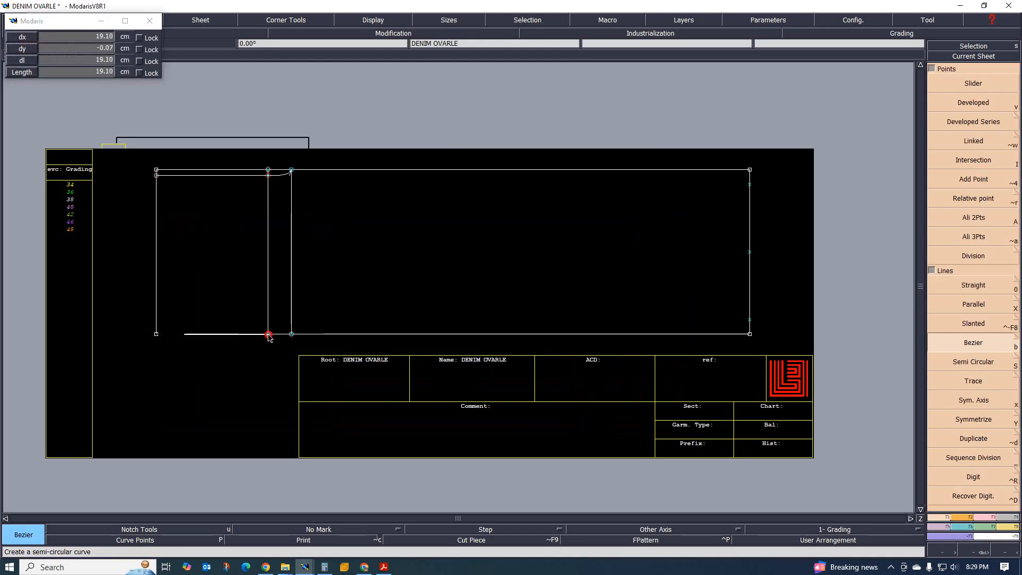
left_click(749, 320)
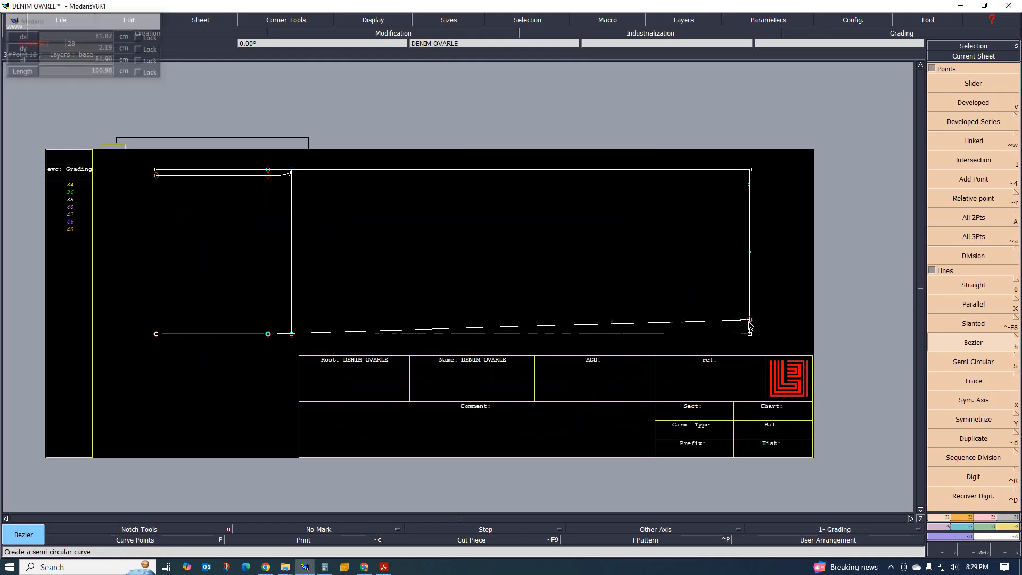
key("ctrl+z")
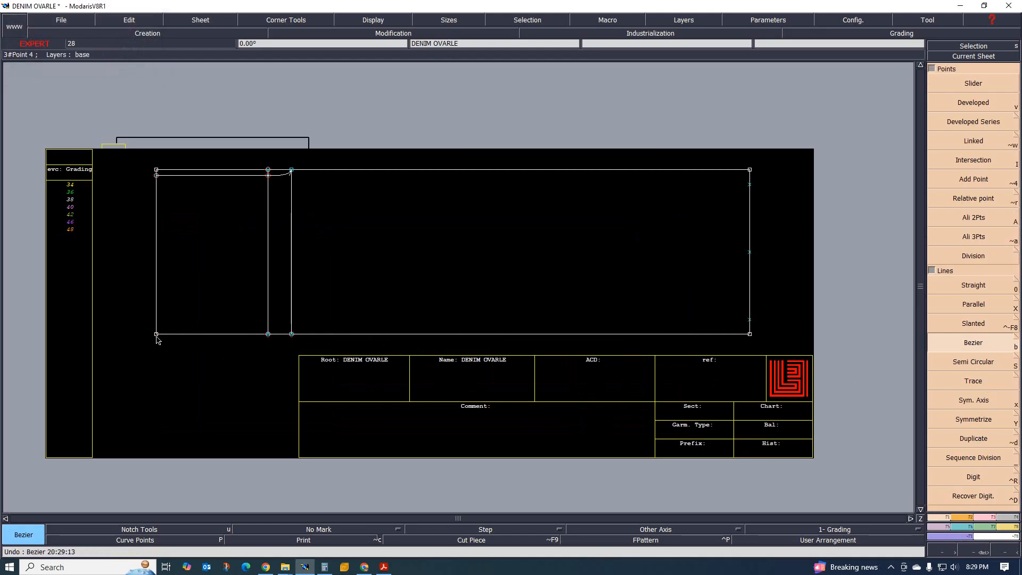
Draw Bezier lines from the lower-left corner through the hip line's lower end to the hem's lower point, and from the crotch point to the hem's upper point.
left_click(156, 335)
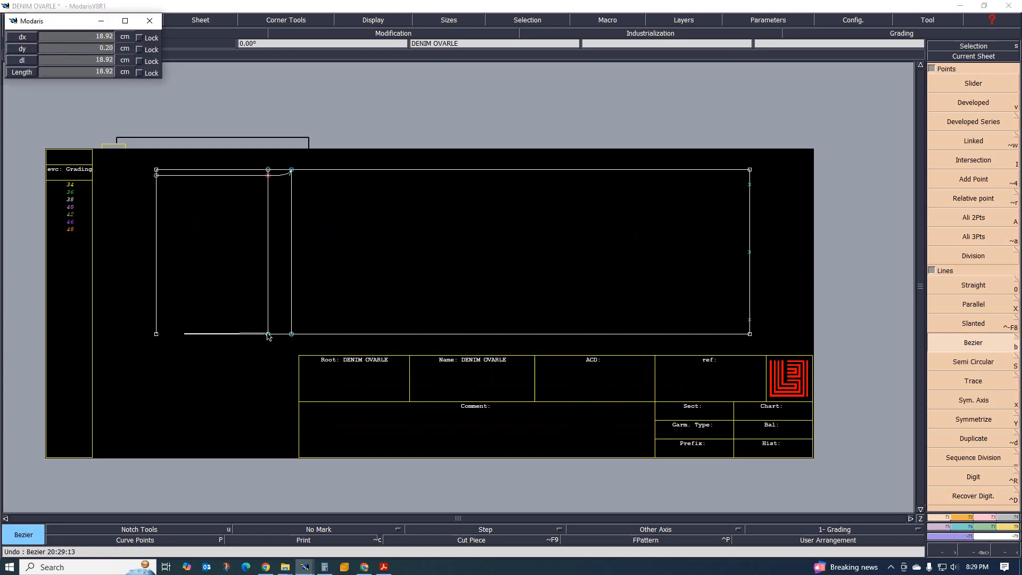
left_click(268, 334)
left_click(750, 319)
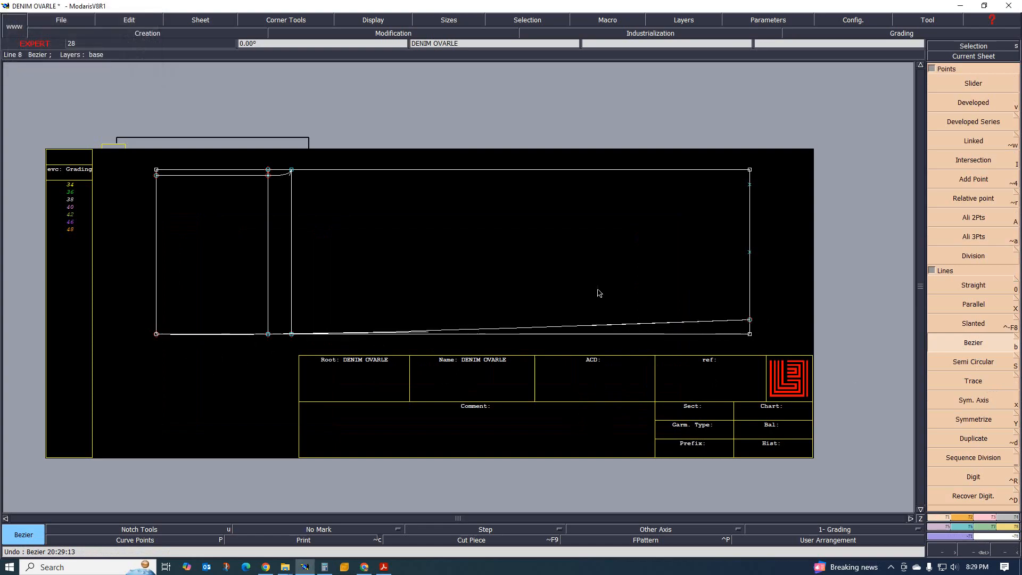
left_click(291, 170)
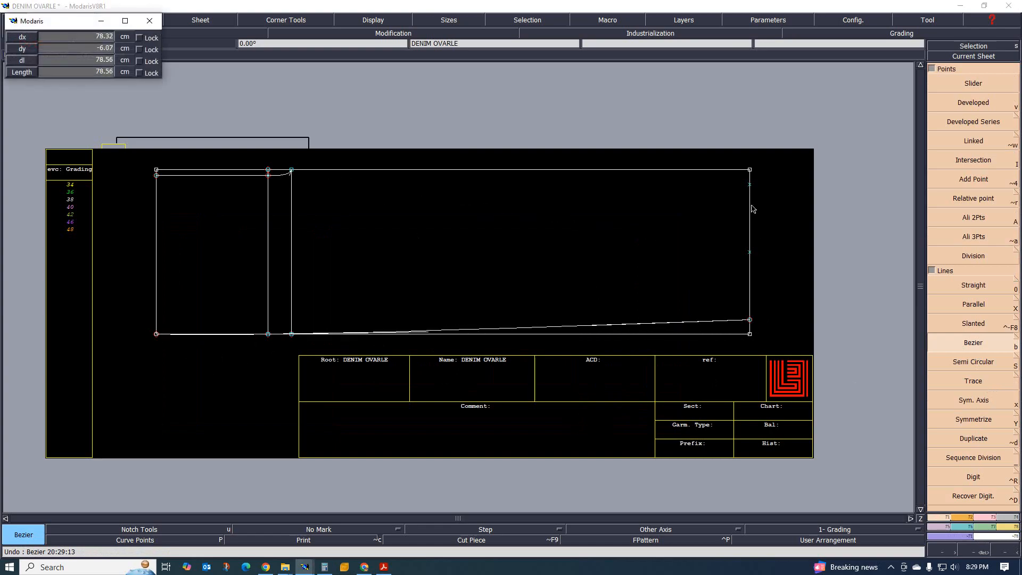
left_click(748, 185)
scroll(415, 265, "down", 2)
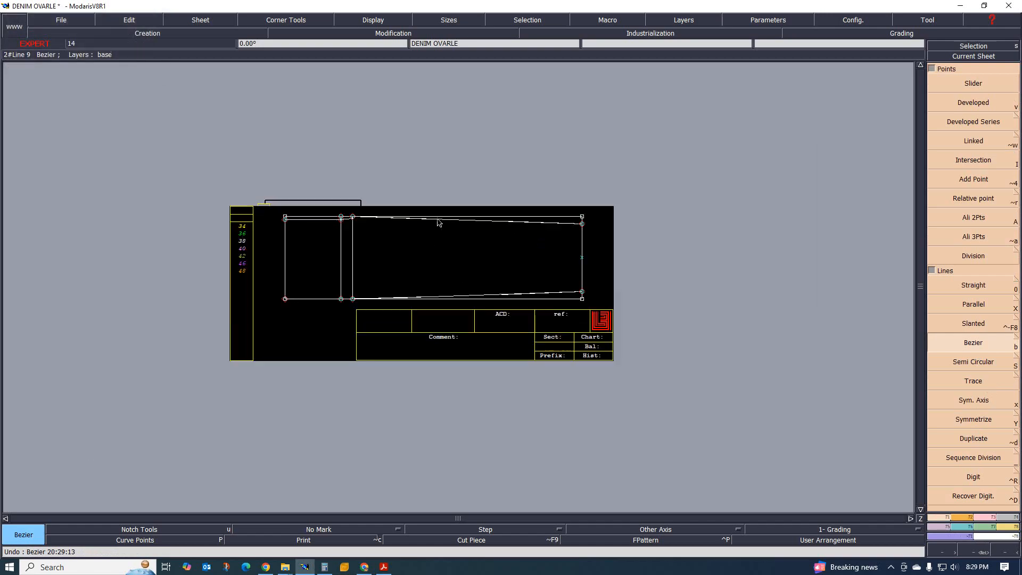
Delete the guide rectangle's long upper and lower edges and the leftover corner points beyond both ends of the hem.
scroll(506, 201, "up", 3)
scroll(541, 234, "down", 1)
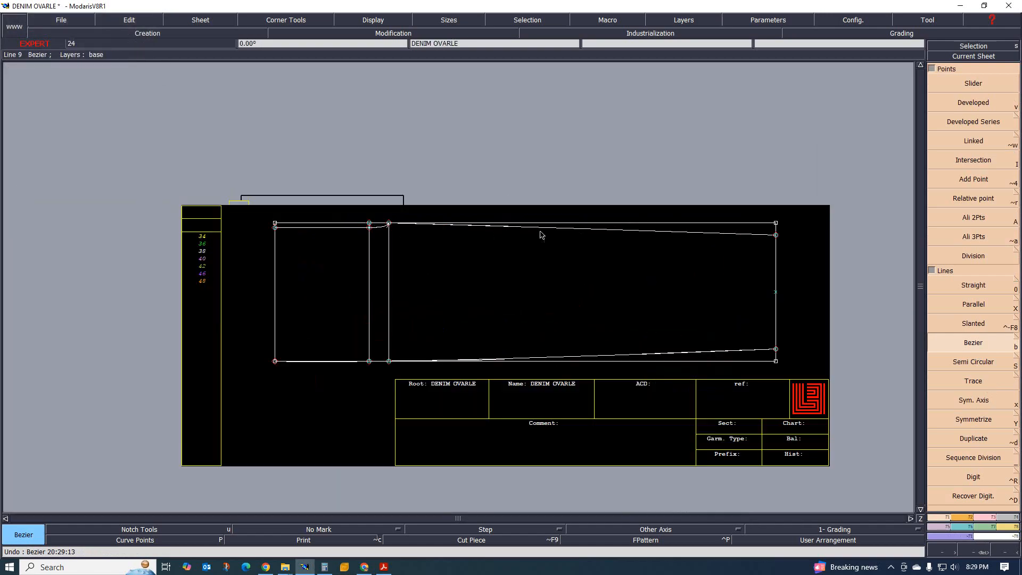
scroll(517, 273, "up", 2)
scroll(555, 262, "down", 2)
key("Delete")
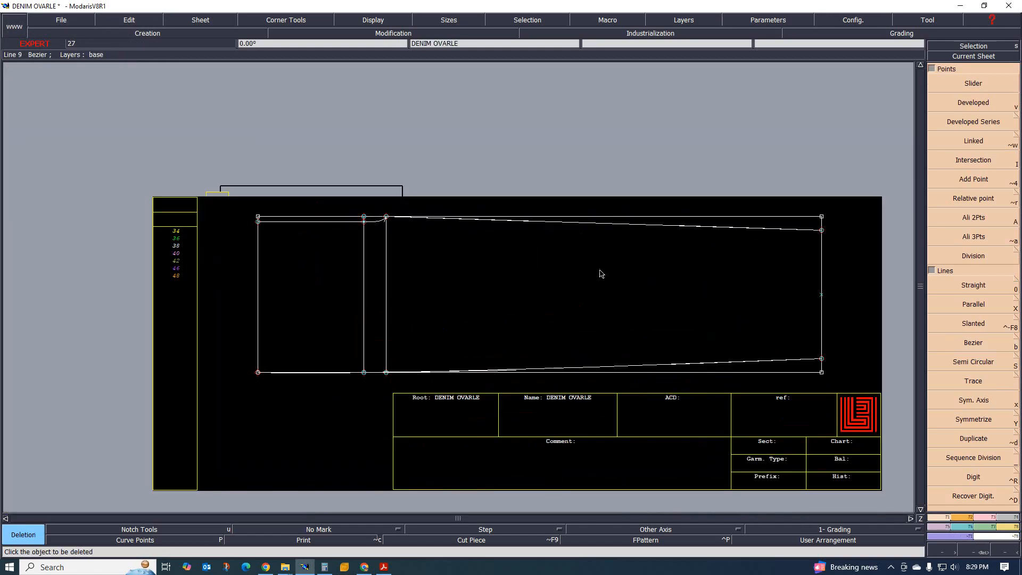
left_click(672, 216)
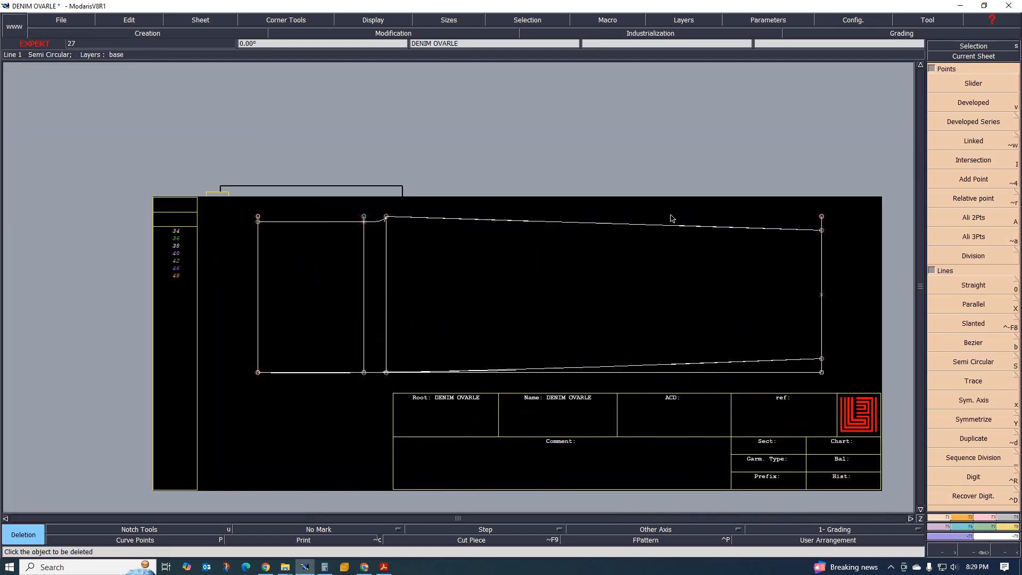
left_click(822, 218)
left_click(804, 373)
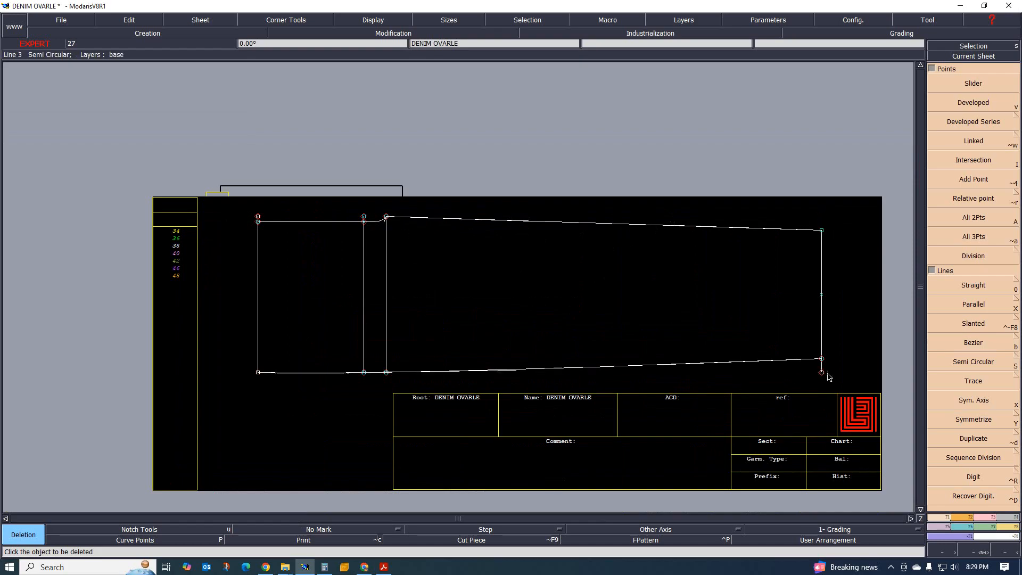
left_click(820, 374)
Delete the leftover end points sticking out above the front line at the left edge and the hip line.
scroll(509, 353, "up", 1)
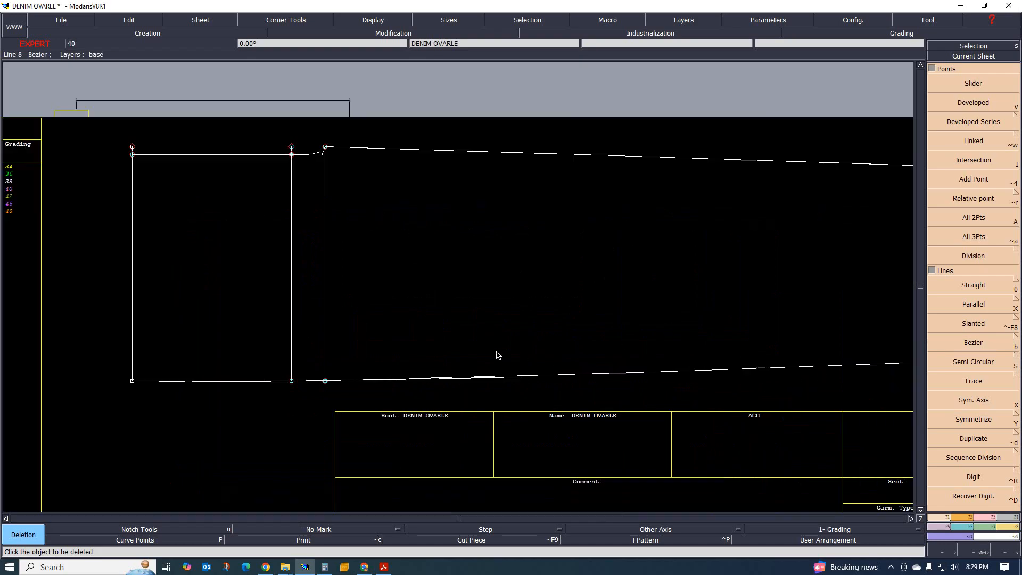
scroll(535, 311, "down", 1)
scroll(453, 302, "up", 1)
scroll(285, 209, "up", 2)
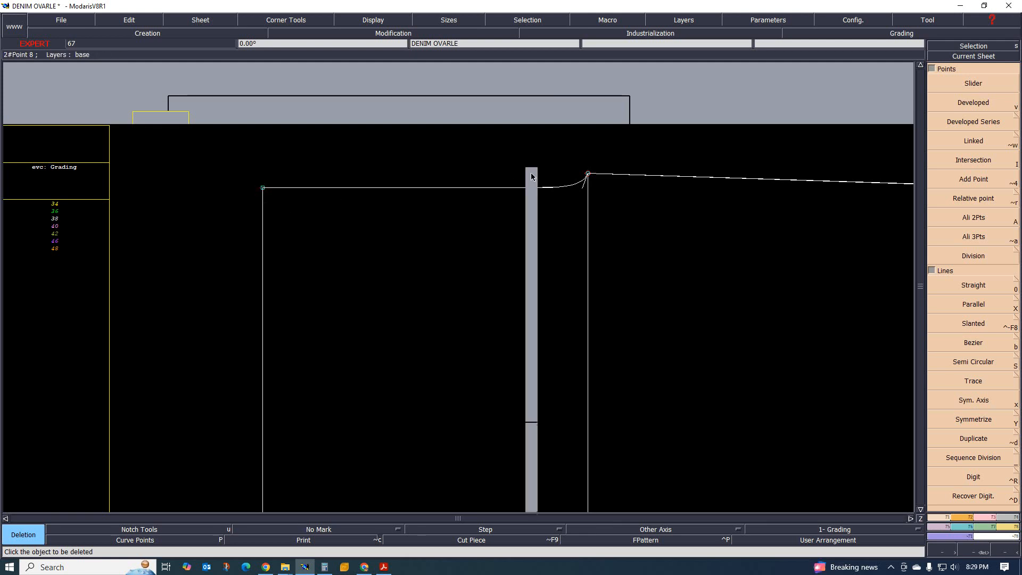
scroll(489, 186, "down", 2)
scroll(483, 250, "up", 1)
scroll(336, 236, "down", 3)
scroll(490, 243, "up", 2)
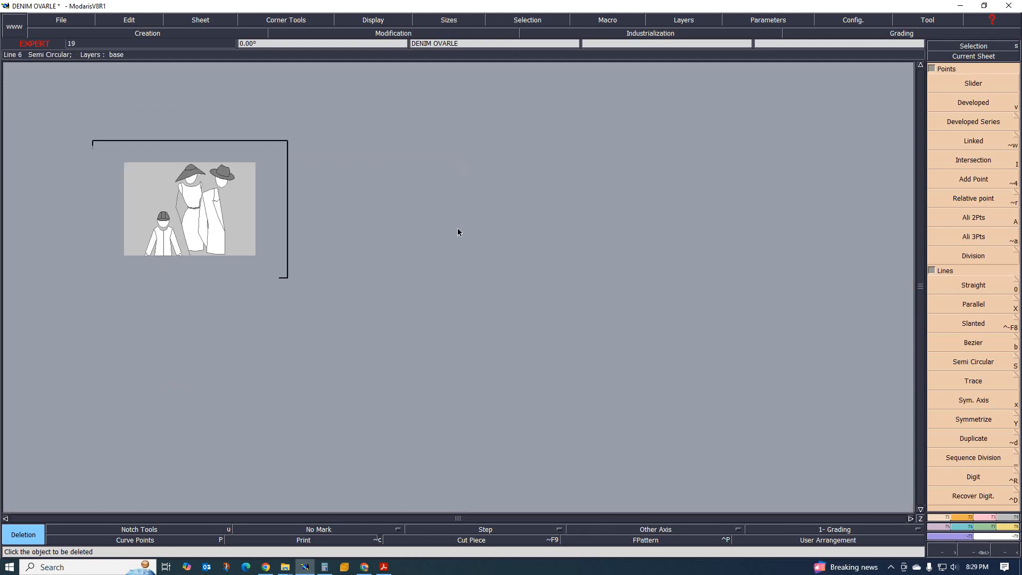
scroll(406, 248, "down", 2)
scroll(321, 244, "up", 2)
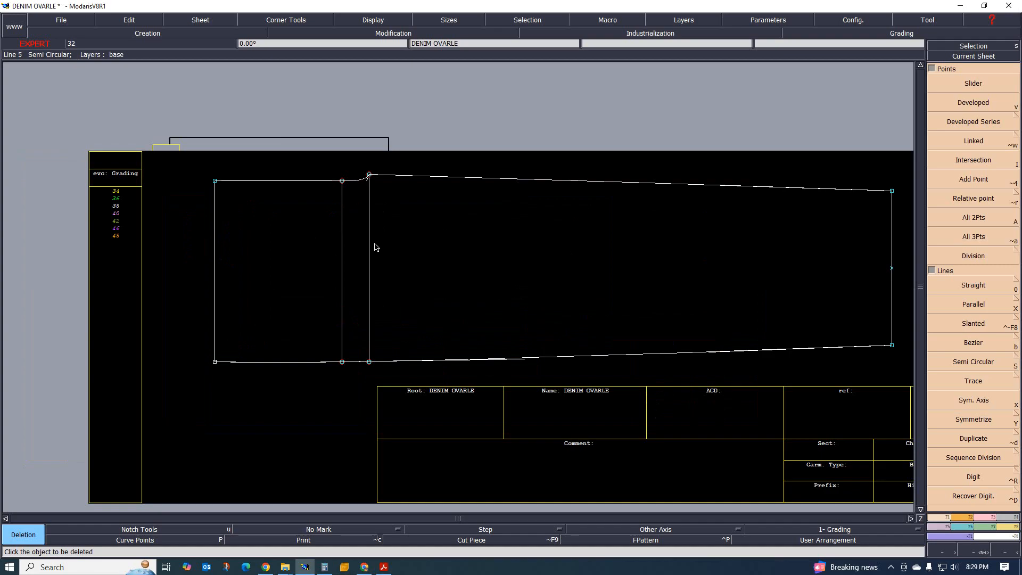
scroll(366, 289, "down", 2)
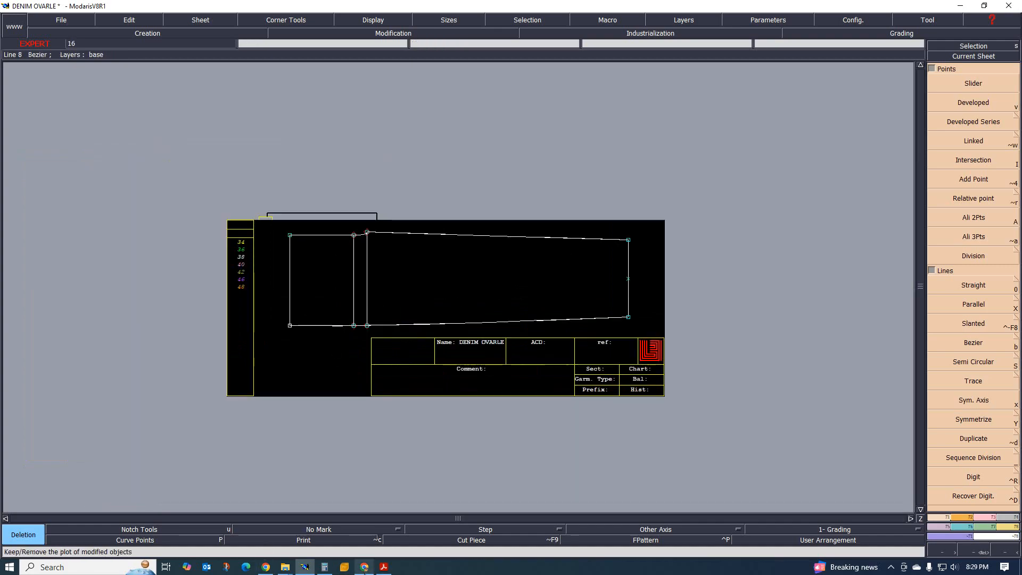
Switch to the PDF in Acrobat and examine the overall's front and back sketches on the Making Specifications page.
left_click(382, 568)
scroll(452, 388, "up", 15)
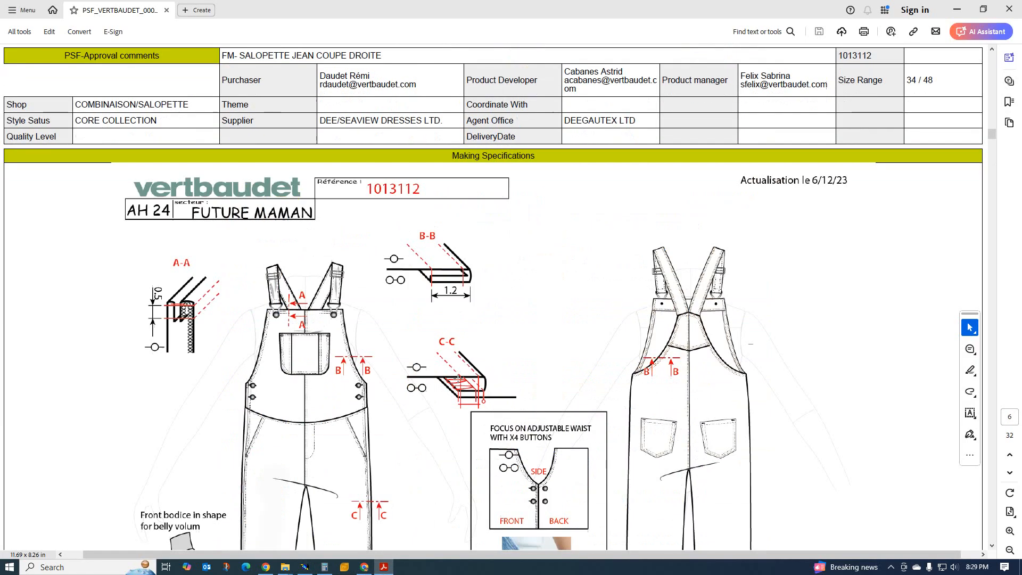
scroll(463, 366, "down", 2)
scroll(463, 365, "down", 8)
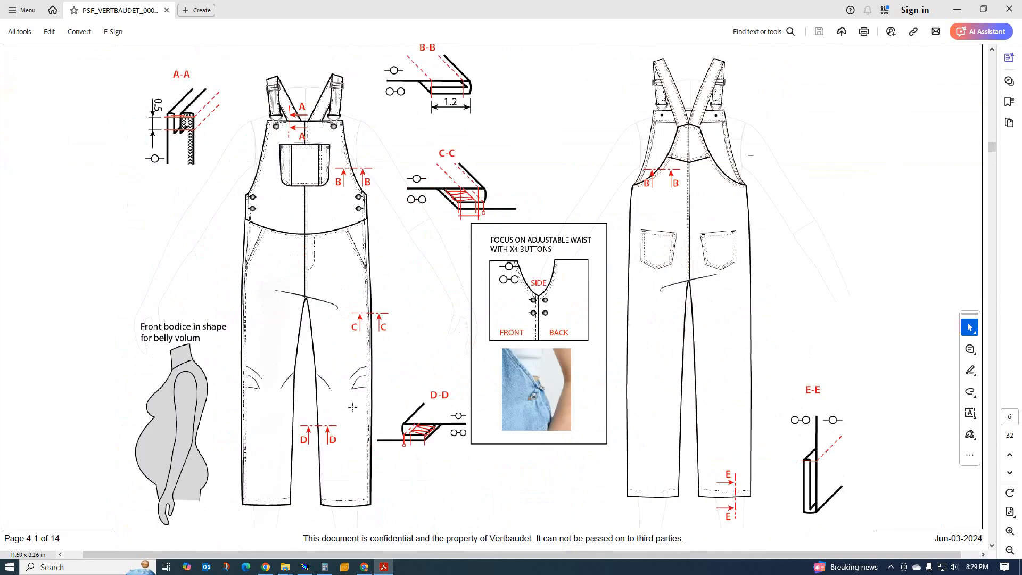
scroll(355, 378, "up", 3)
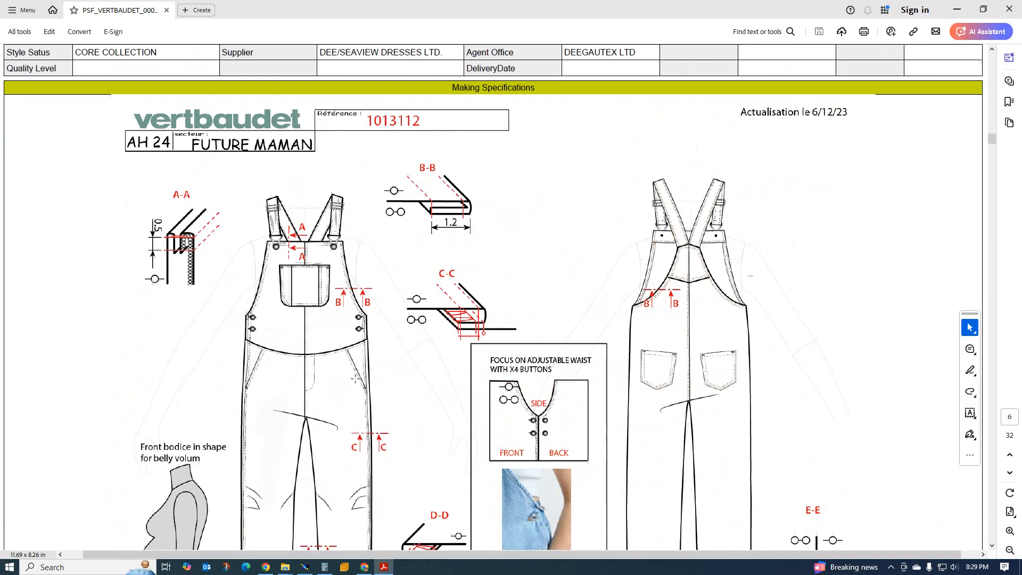
scroll(355, 378, "down", 2)
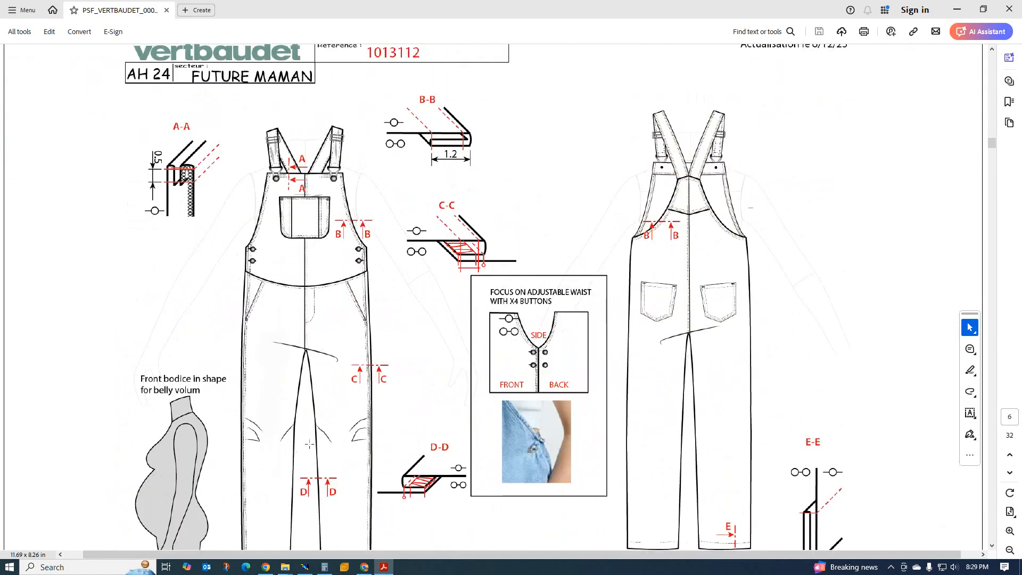
Return to Modaris and examine the cleaned-up trouser leg outline up close and as a whole.
left_click(304, 567)
scroll(479, 296, "up", 2)
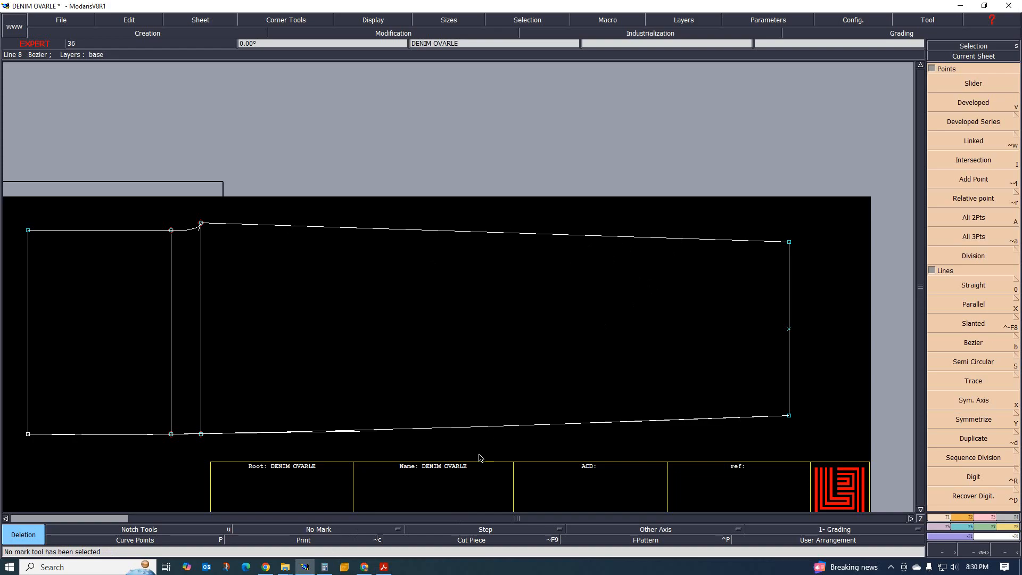
scroll(479, 457, "down", 2)
scroll(326, 406, "up", 1)
scroll(363, 379, "down", 2)
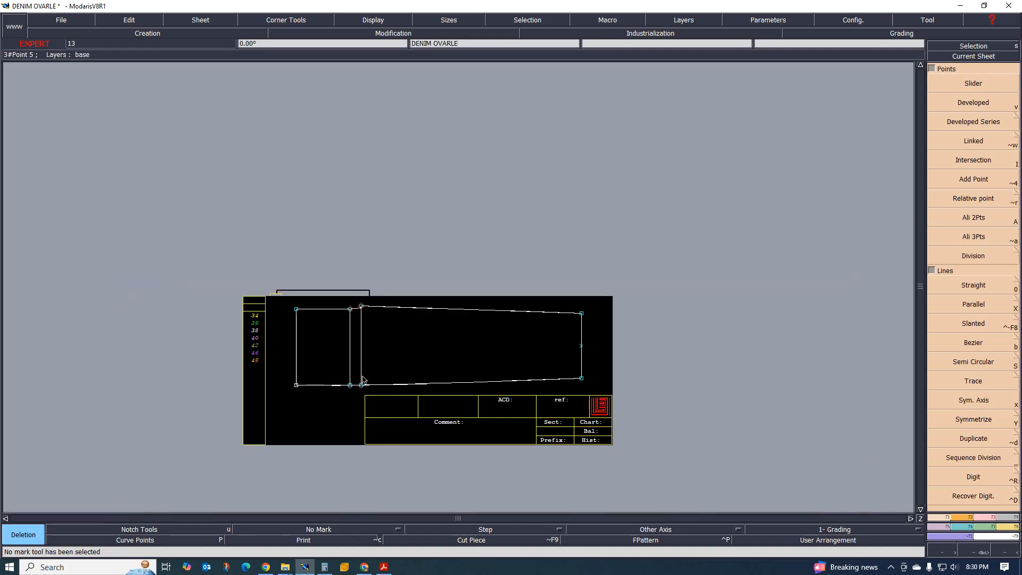
scroll(335, 424, "up", 2)
scroll(295, 326, "down", 2)
scroll(260, 292, "up", 1)
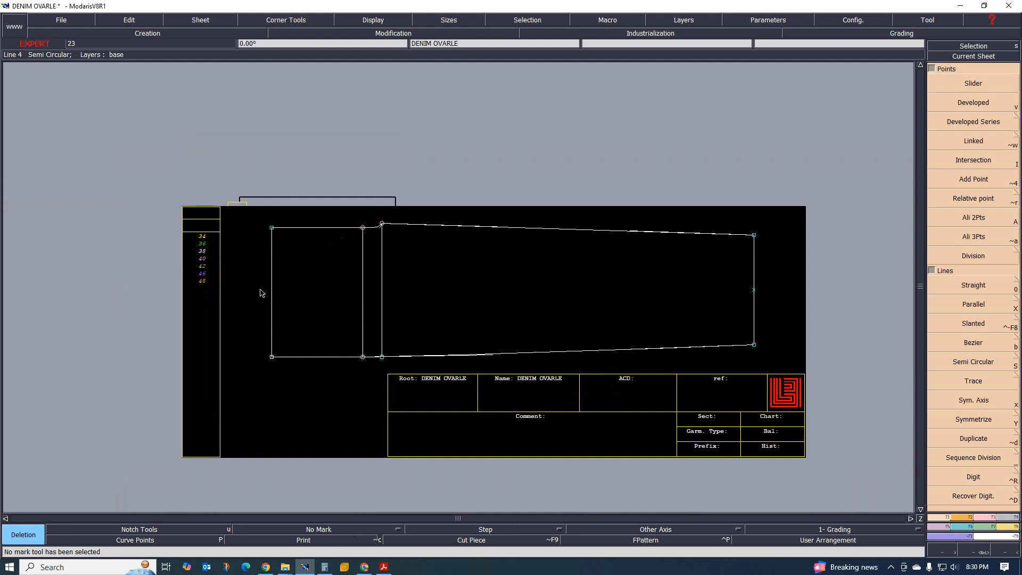
scroll(261, 293, "up", 2)
scroll(301, 262, "down", 2)
scroll(311, 271, "up", 1)
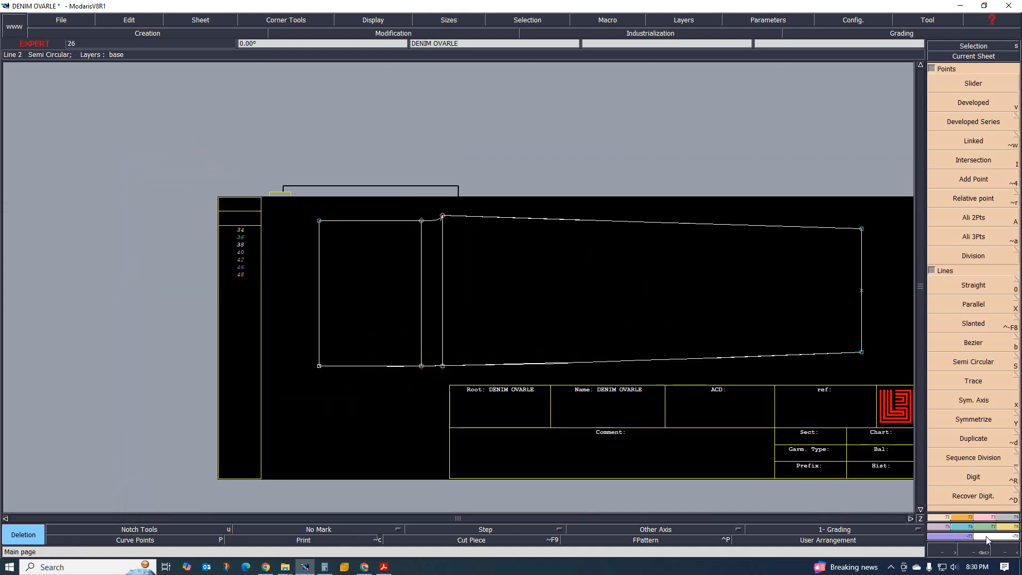
Lengthen the straight front line by about 52 cm beyond the leg's left edge with Len.Str.Line.
left_click(983, 517)
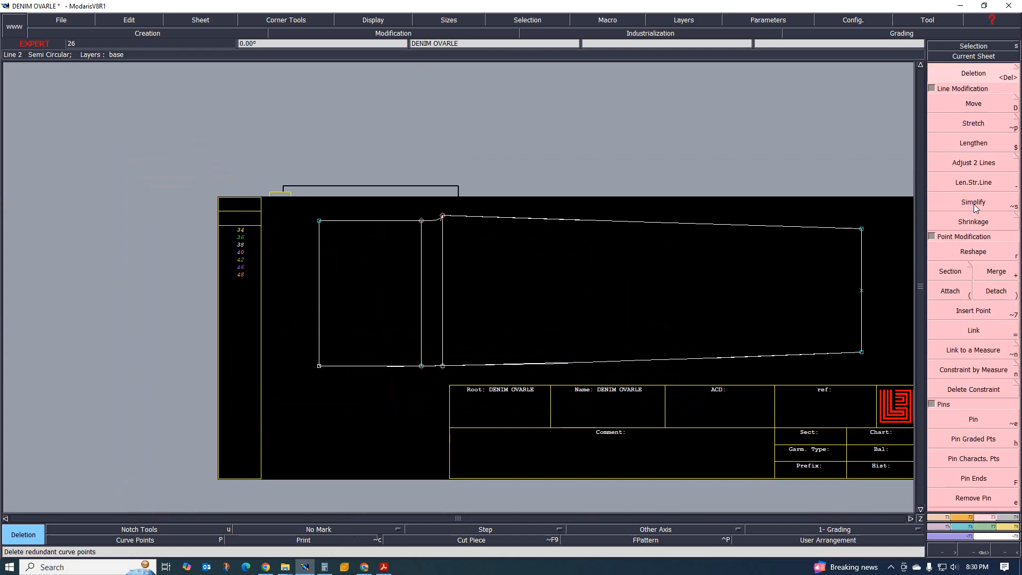
left_click(973, 163)
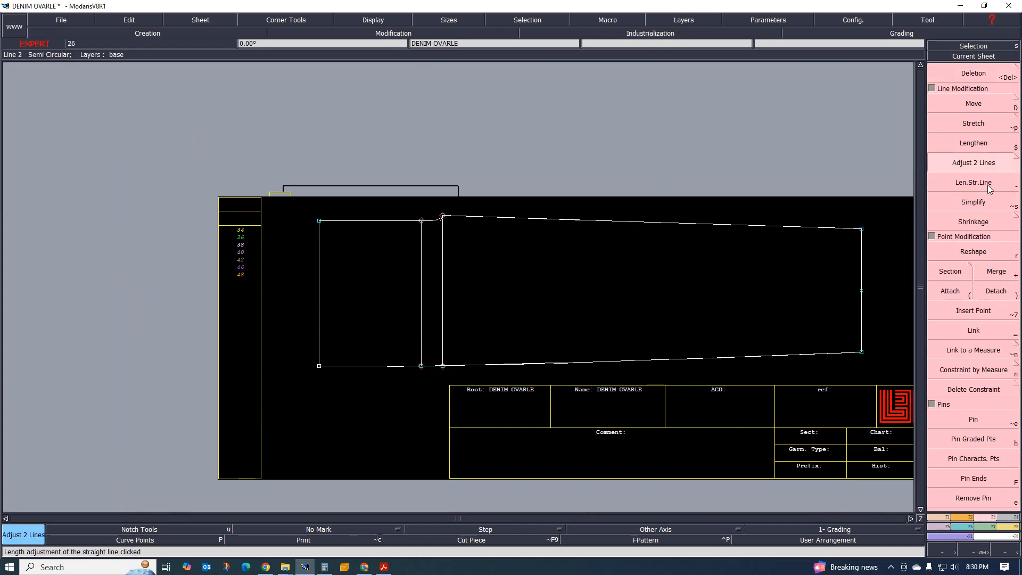
left_click(973, 182)
left_click(330, 226)
left_click(41, 243)
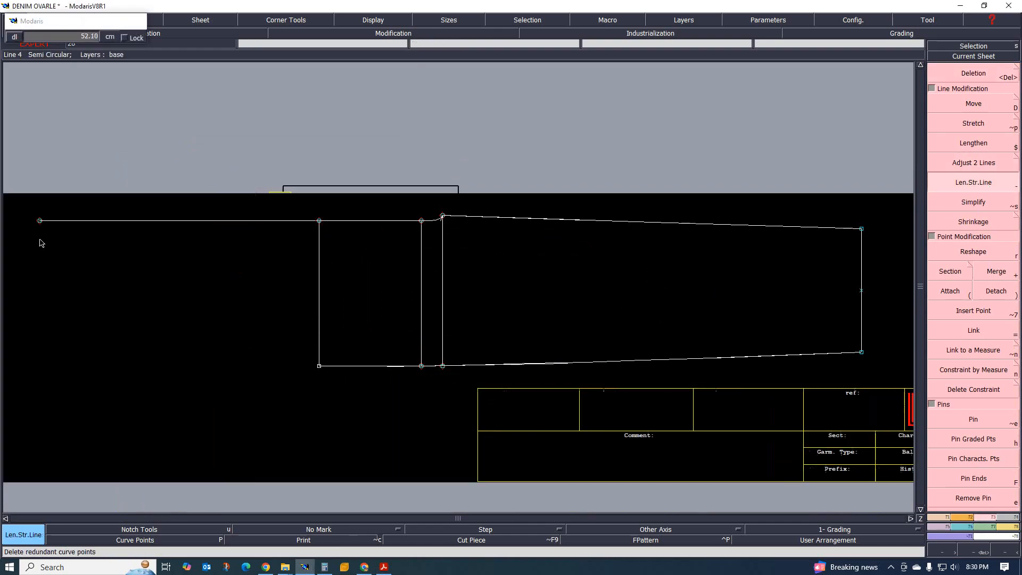
scroll(494, 290, "down", 3)
scroll(429, 316, "up", 2)
Lengthen the side seam line by about 58 cm beyond the leg's left edge.
left_click(432, 330)
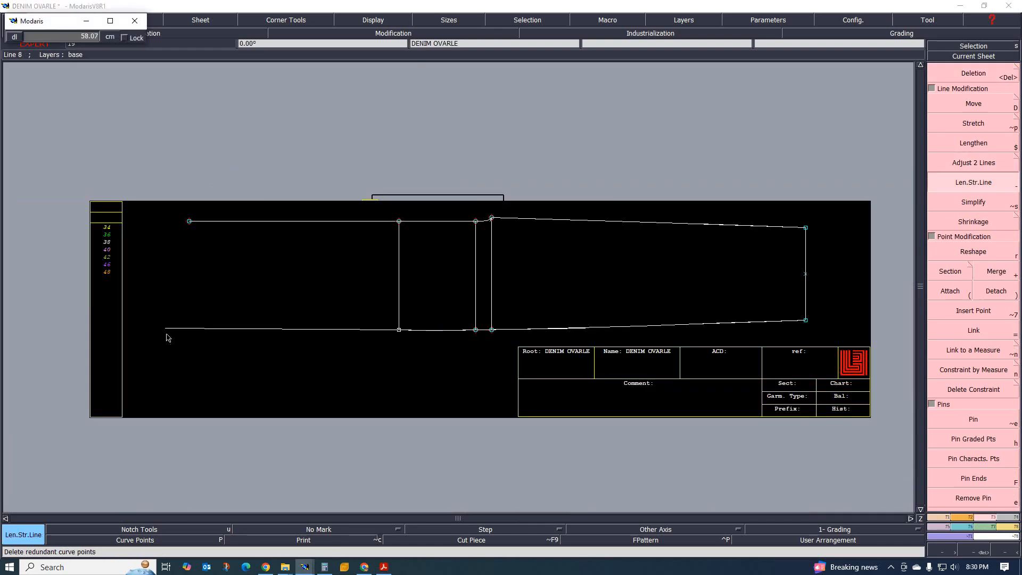
left_click(167, 338)
scroll(337, 346, "down", 2)
scroll(406, 319, "up", 2)
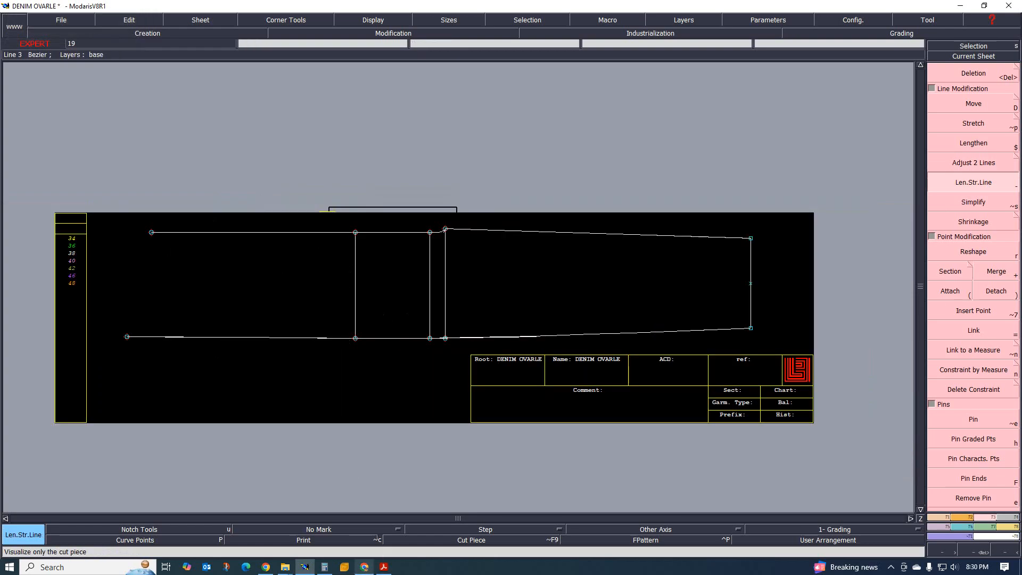
Switch to the PDF in Acrobat and consult the measurement sketch and size chart for the overall's bib and bodice measurements.
left_click(384, 567)
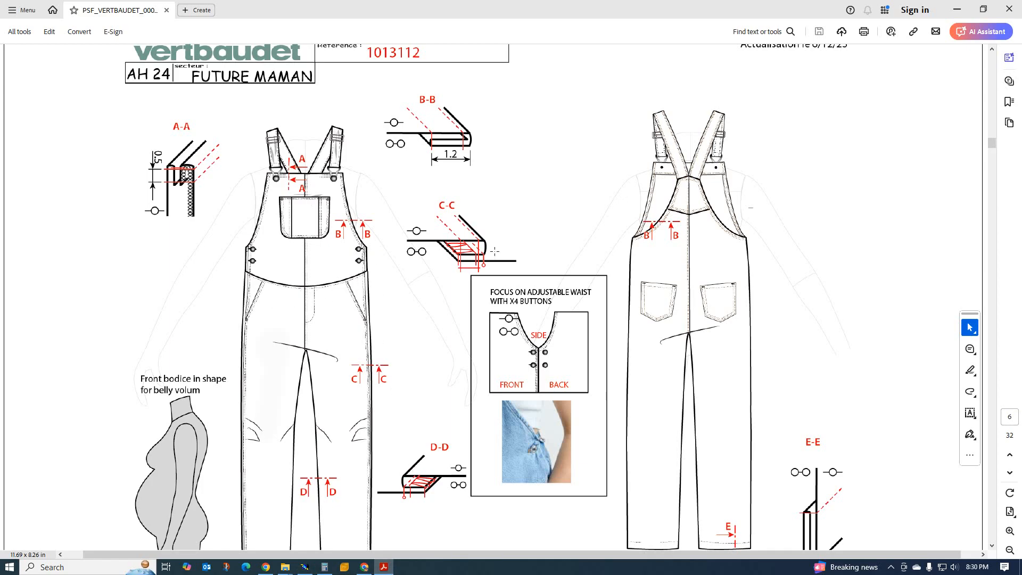
scroll(313, 339, "down", 20)
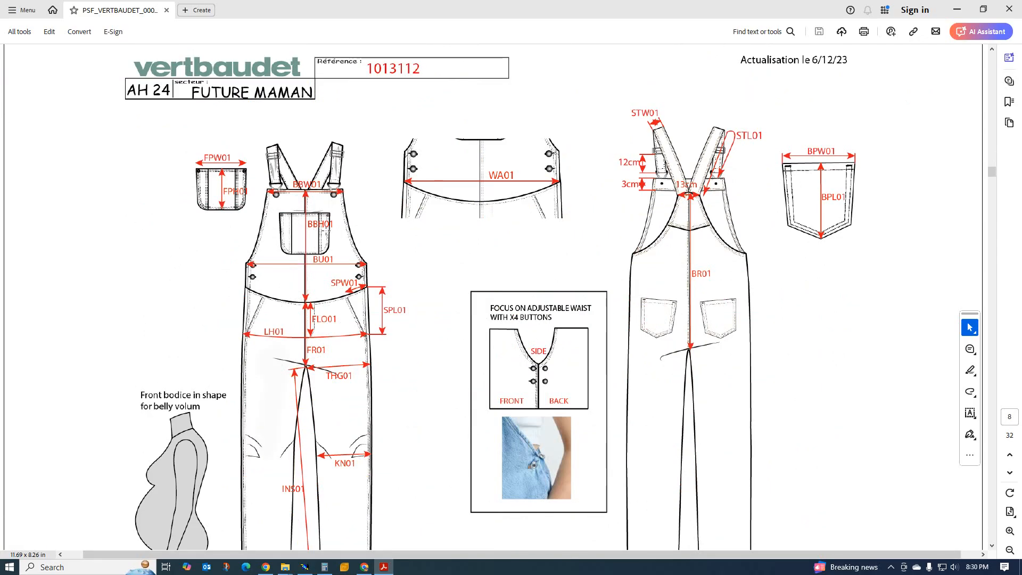
scroll(320, 414, "down", 15)
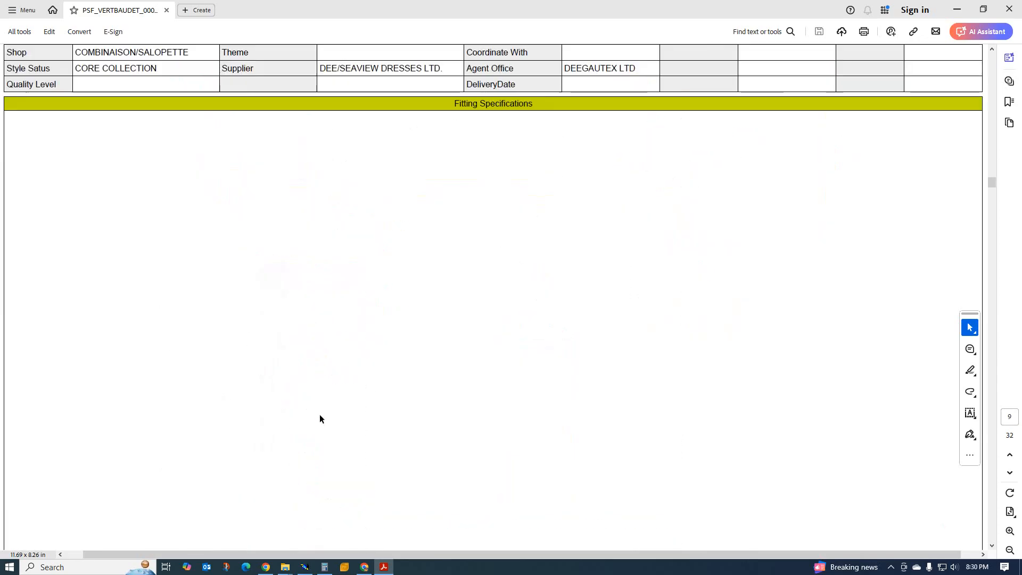
scroll(320, 414, "up", 20)
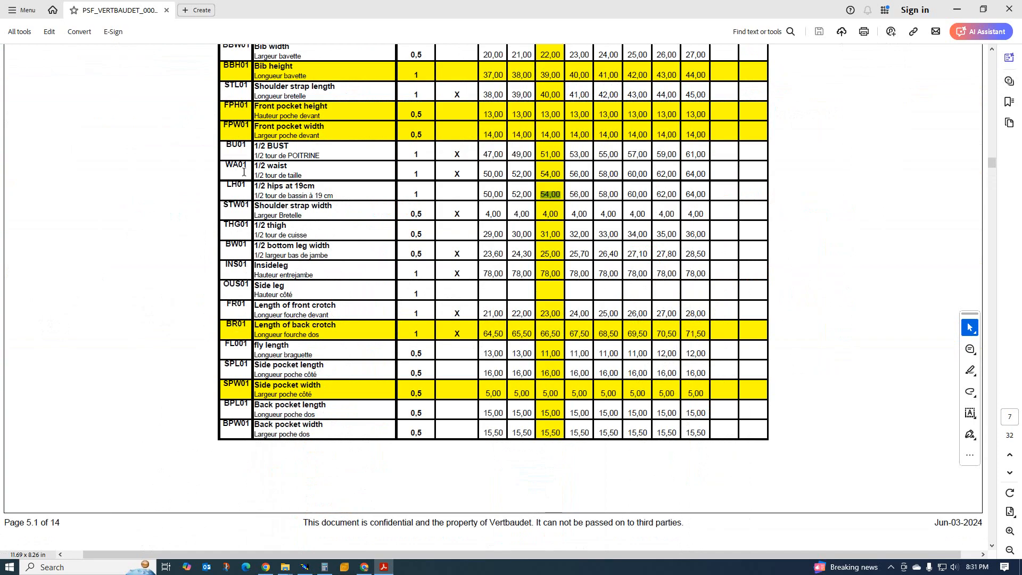
Return to Modaris and place a developed point 23 cm from the crotch tip along the front crotch line.
scroll(235, 165, "up", 1)
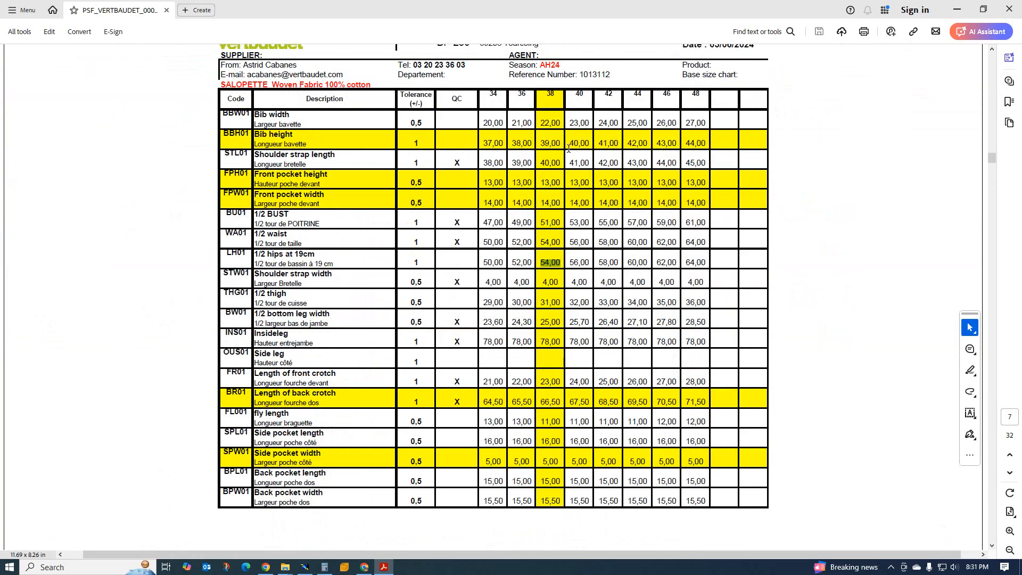
left_click(304, 567)
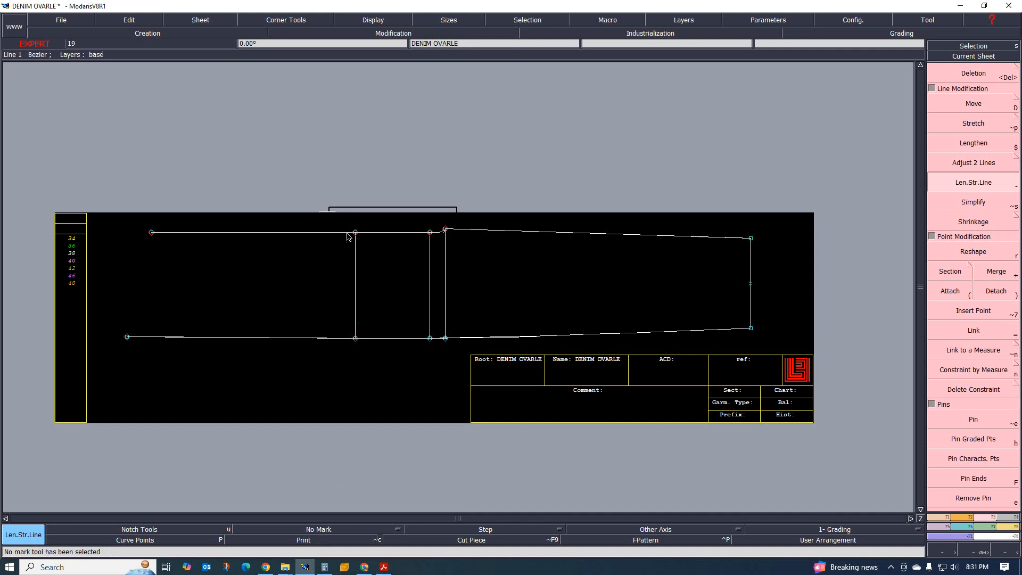
scroll(347, 237, "up", 1)
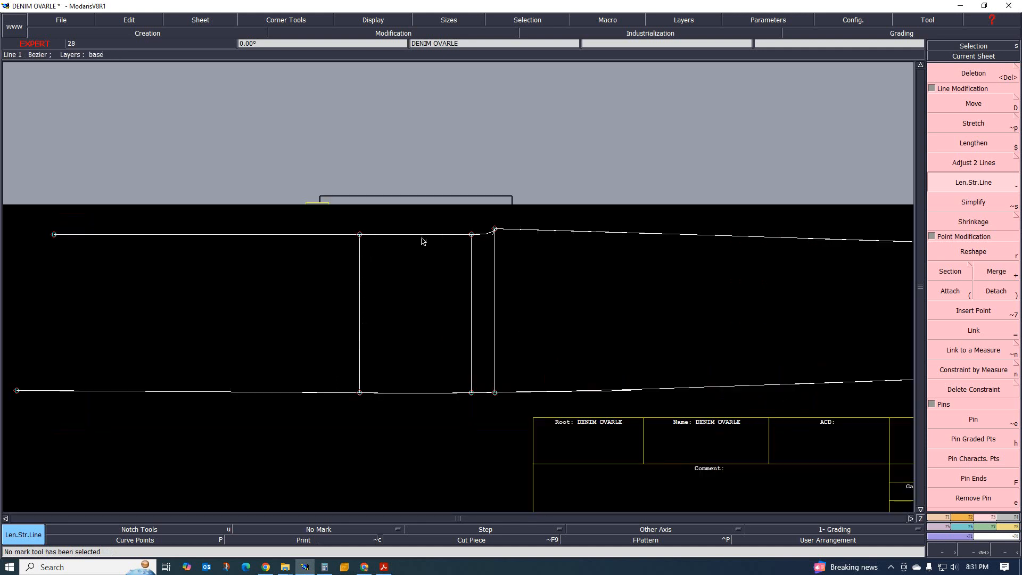
scroll(367, 232, "up", 1)
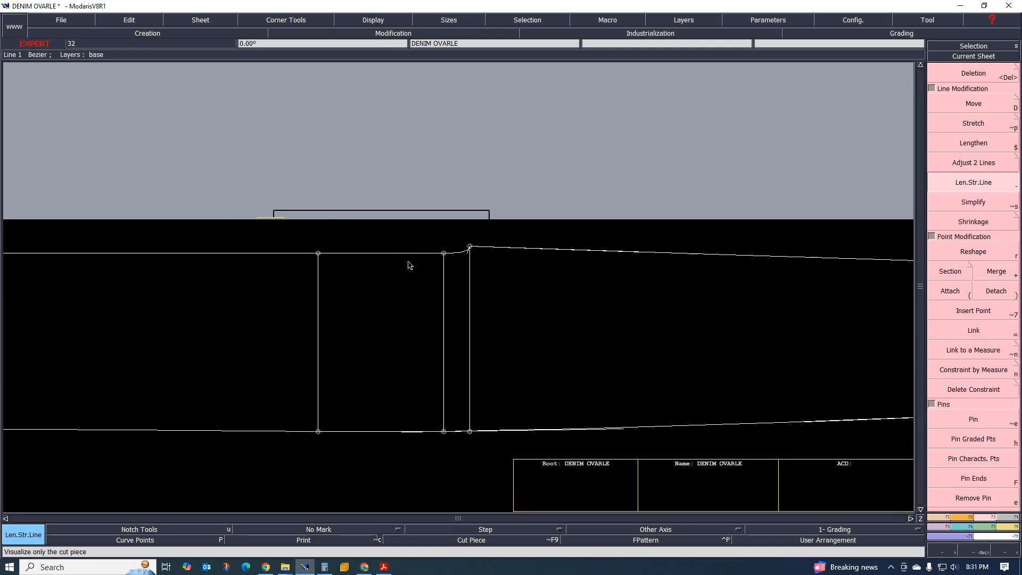
left_click(951, 519)
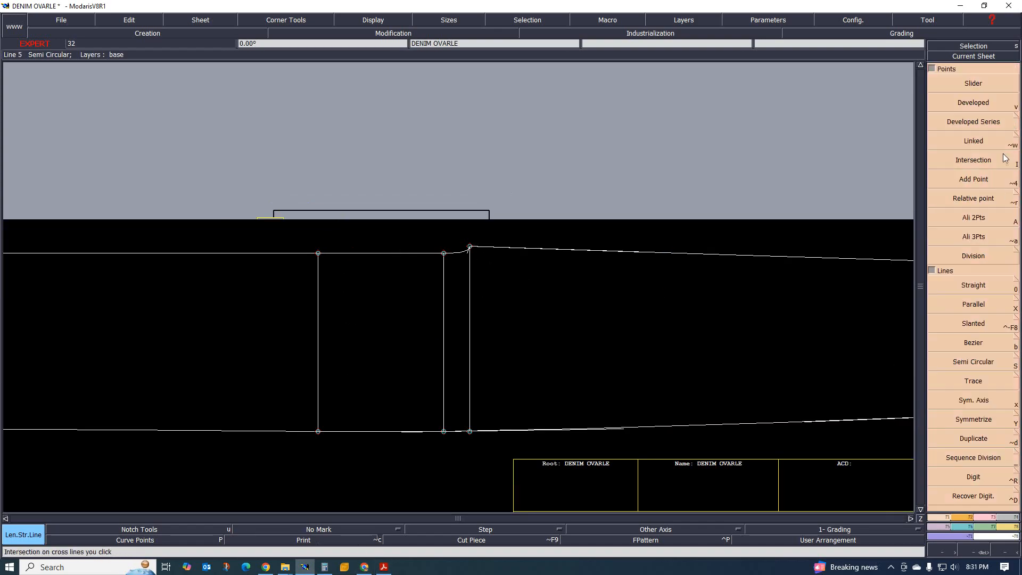
left_click(973, 102)
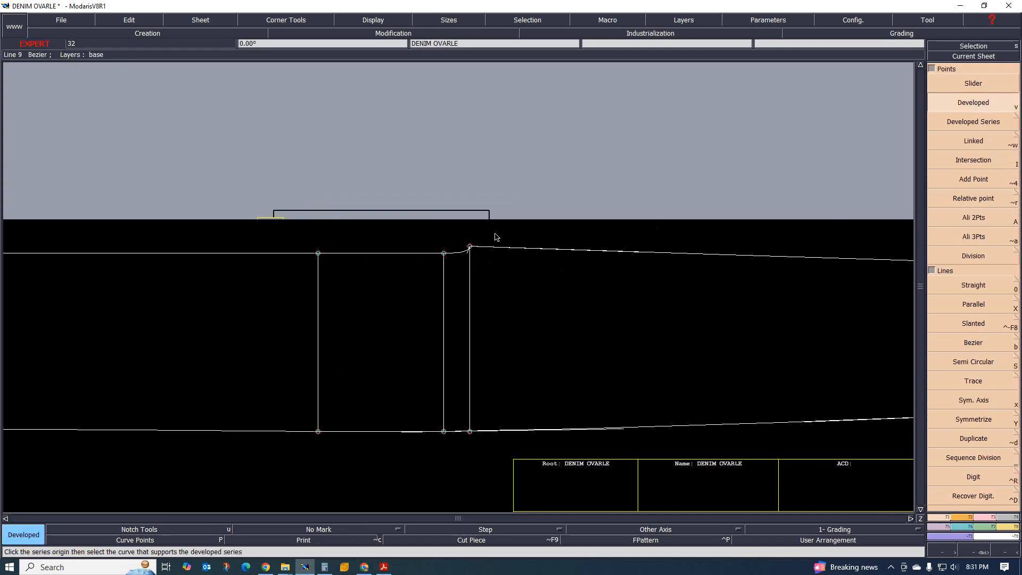
left_click(469, 247)
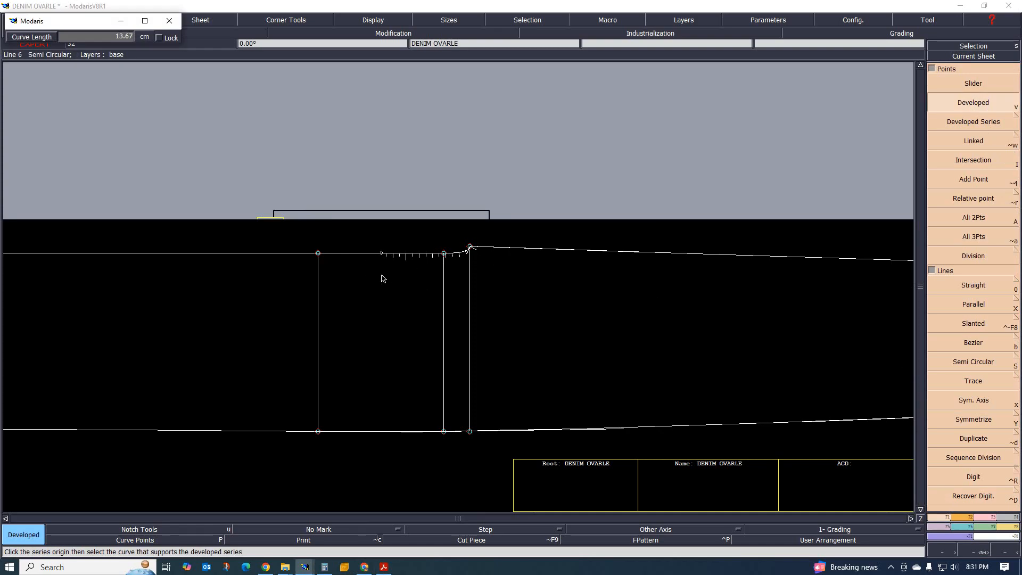
type("23.00")
key("Return")
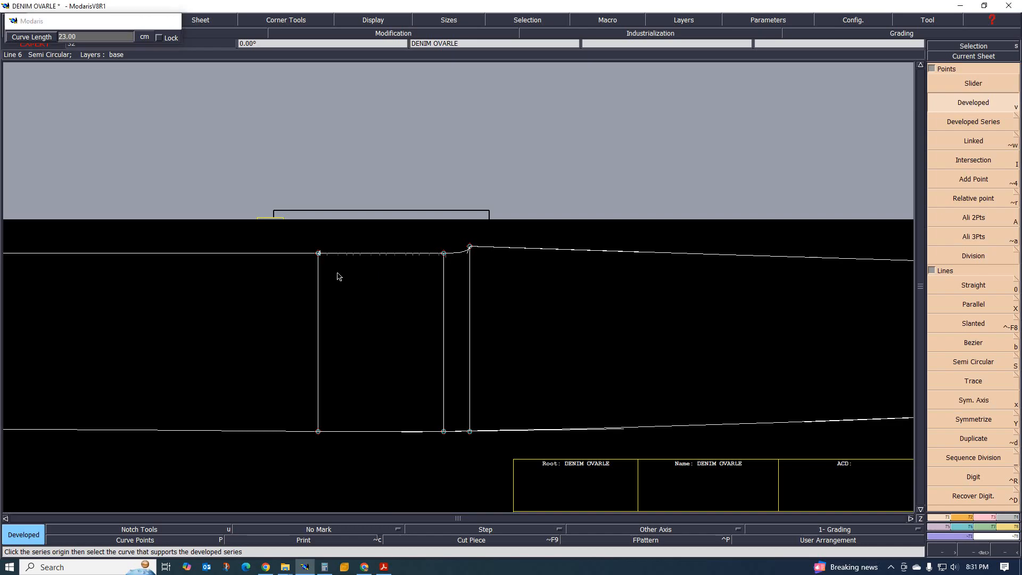
Delete the vertical cross line at the leg's former upper edge, beside the 23 cm developed point.
scroll(314, 268, "up", 2)
scroll(334, 239, "up", 1)
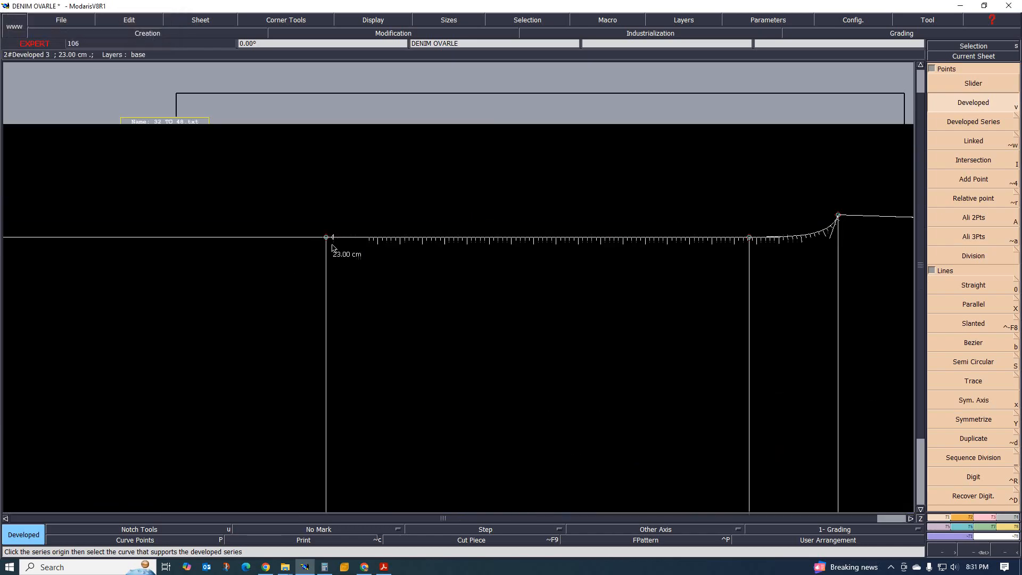
key("Delete")
left_click(324, 335)
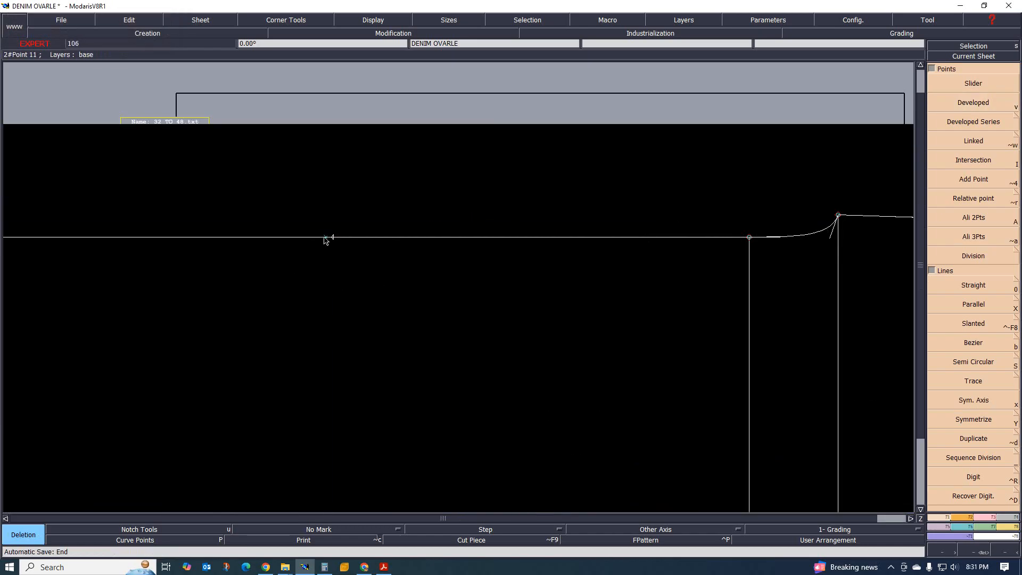
scroll(416, 217, "down", 2)
scroll(396, 221, "up", 1)
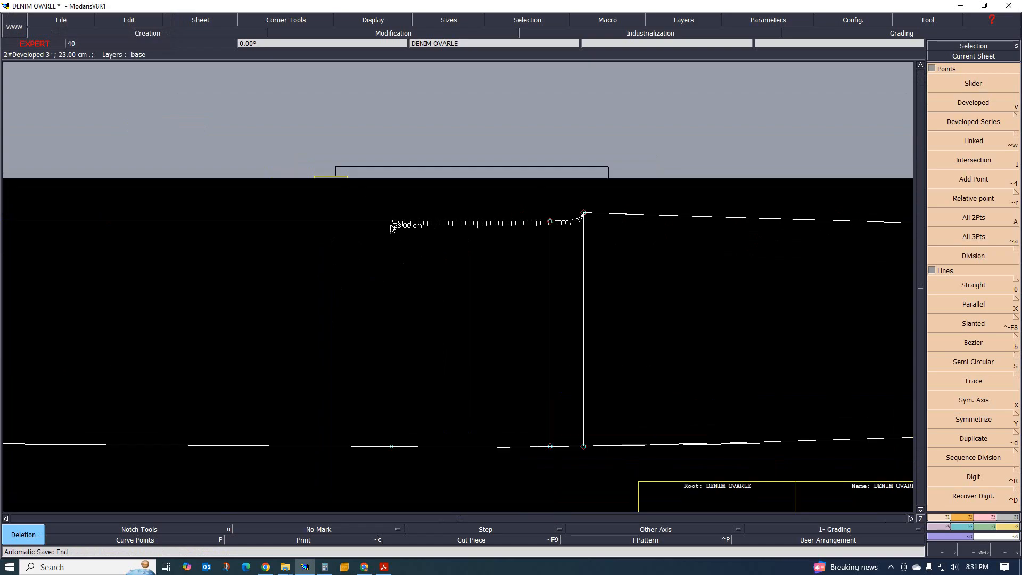
scroll(417, 218, "up", 1)
scroll(399, 206, "up", 1)
scroll(498, 223, "down", 1)
scroll(438, 227, "up", 2)
scroll(522, 234, "down", 1)
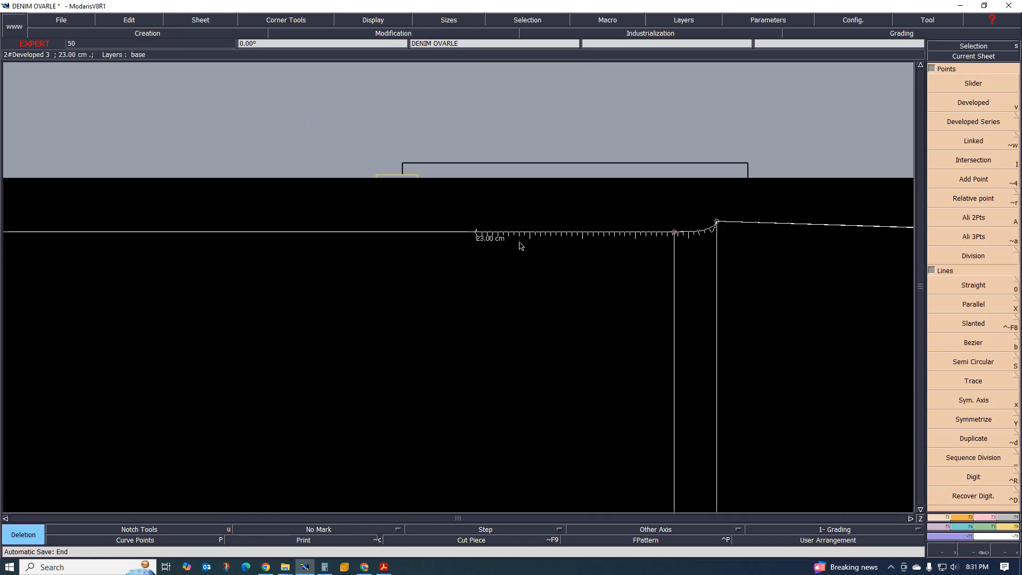
Check the bib height in the PDF size chart and place a developed point 39 cm beyond the 23 cm point on the front line.
left_click(383, 567)
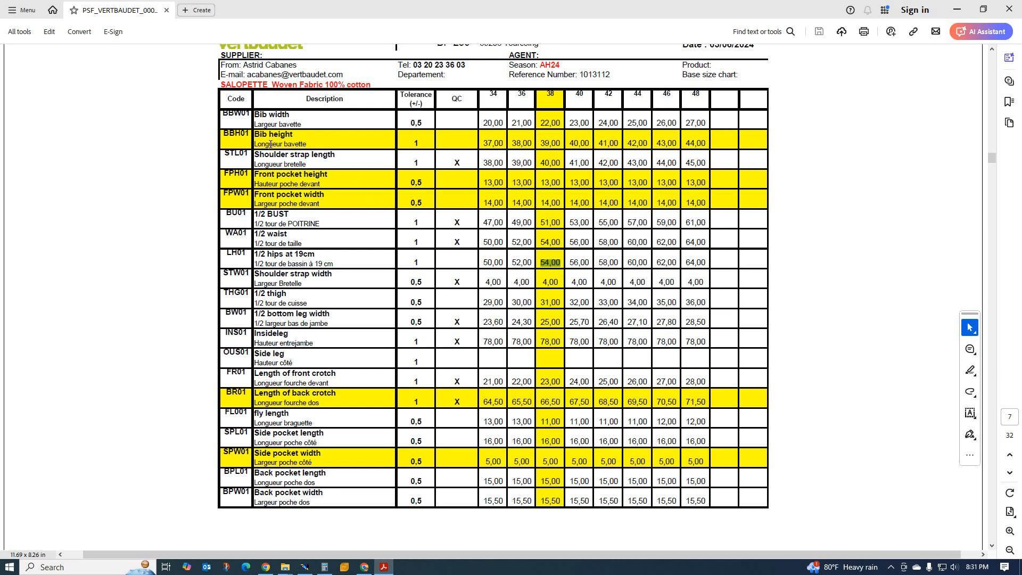
left_click(305, 567)
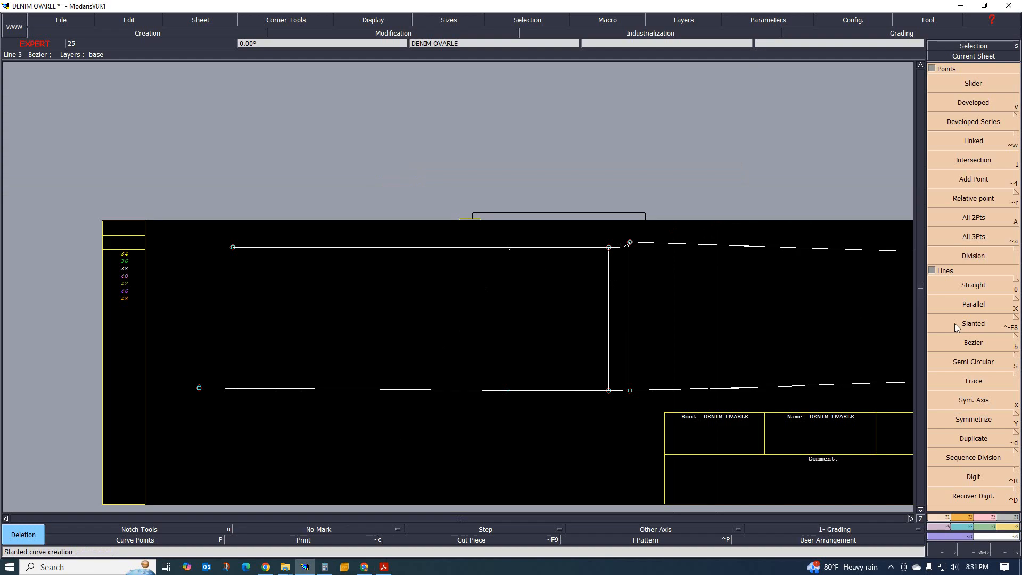
key("v")
left_click(512, 249)
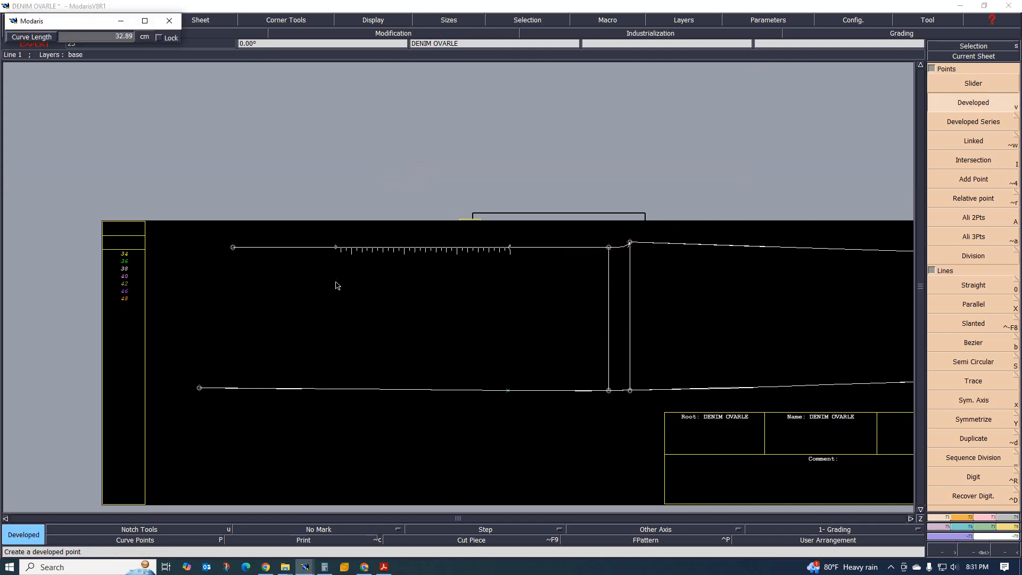
type("39.00")
key("Return")
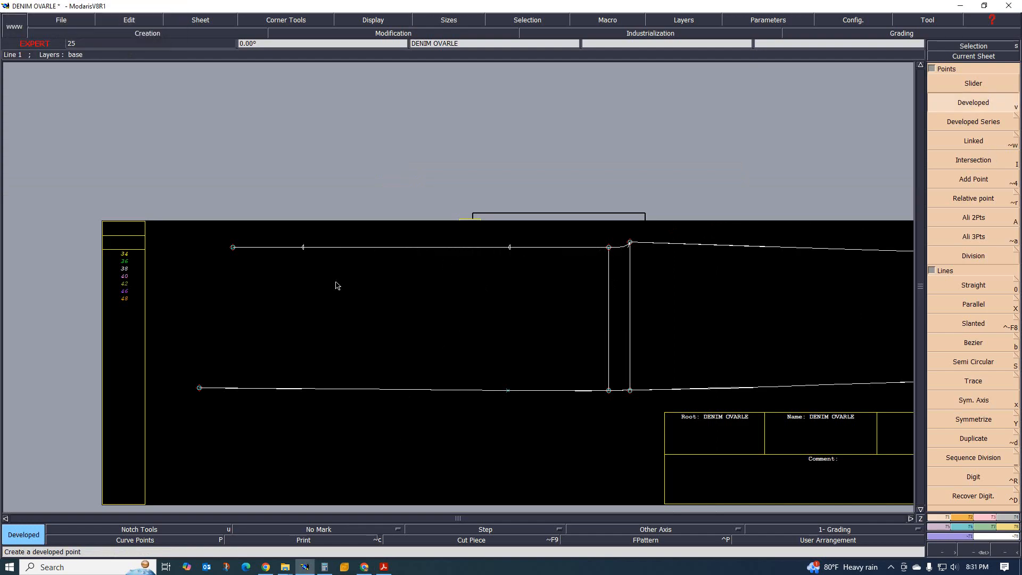
mouse_move(303, 251)
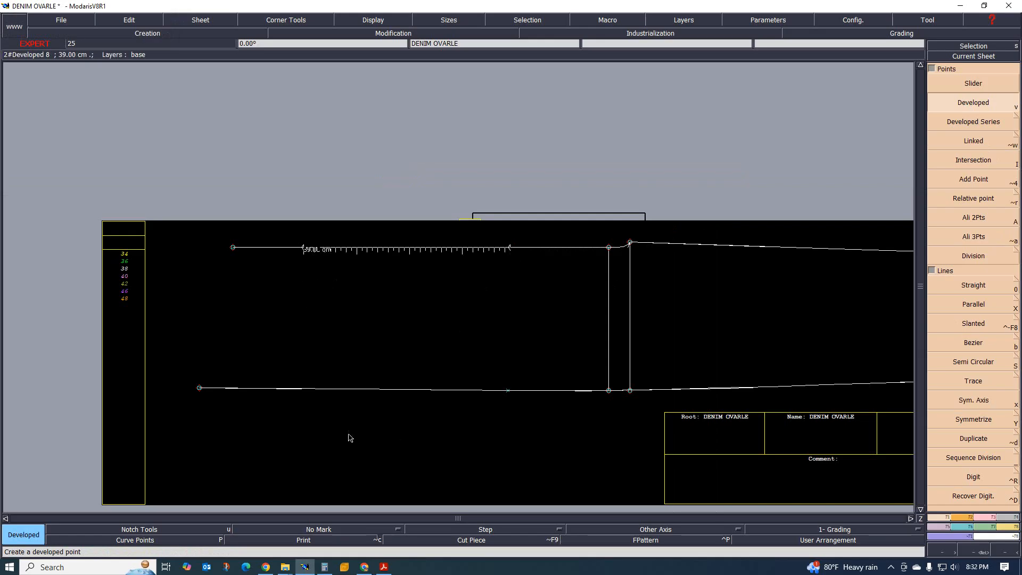
Consult the PDF measurement sketch, and in Modaris draw a straight line from the 39 cm point across to the side seam line.
left_click(384, 567)
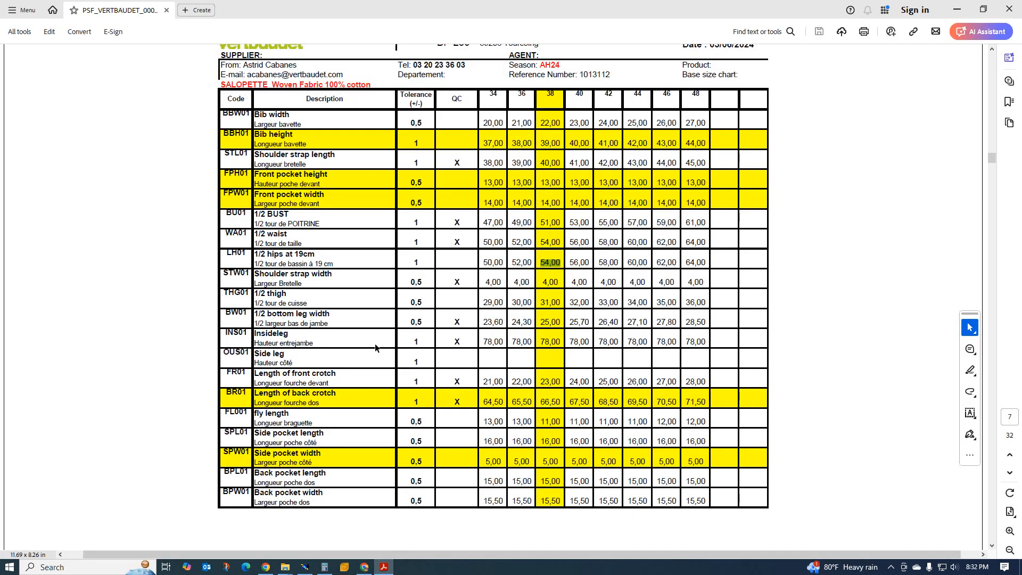
scroll(375, 343, "down", 1)
scroll(423, 331, "up", 4)
scroll(440, 311, "down", 10)
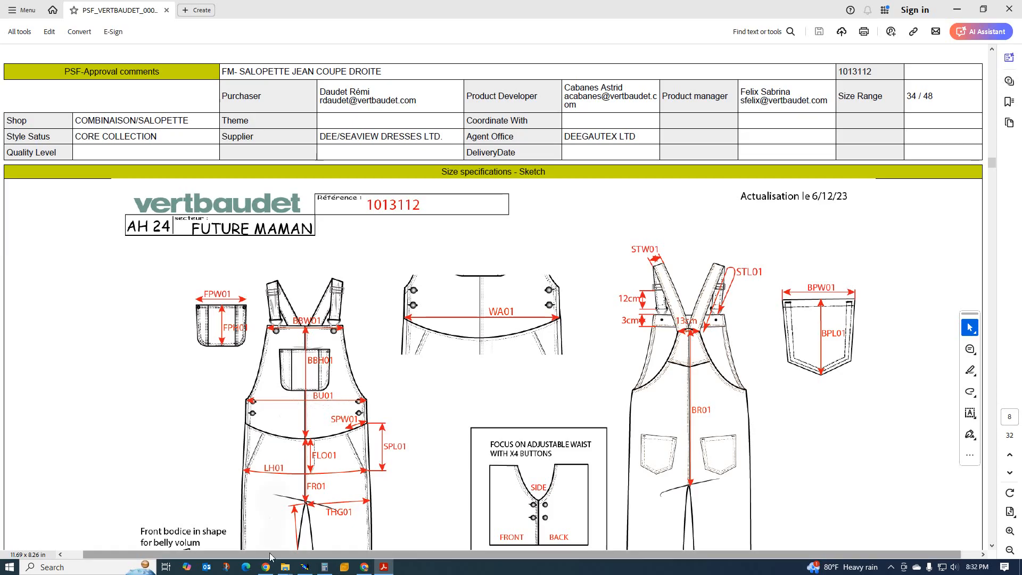
left_click(305, 567)
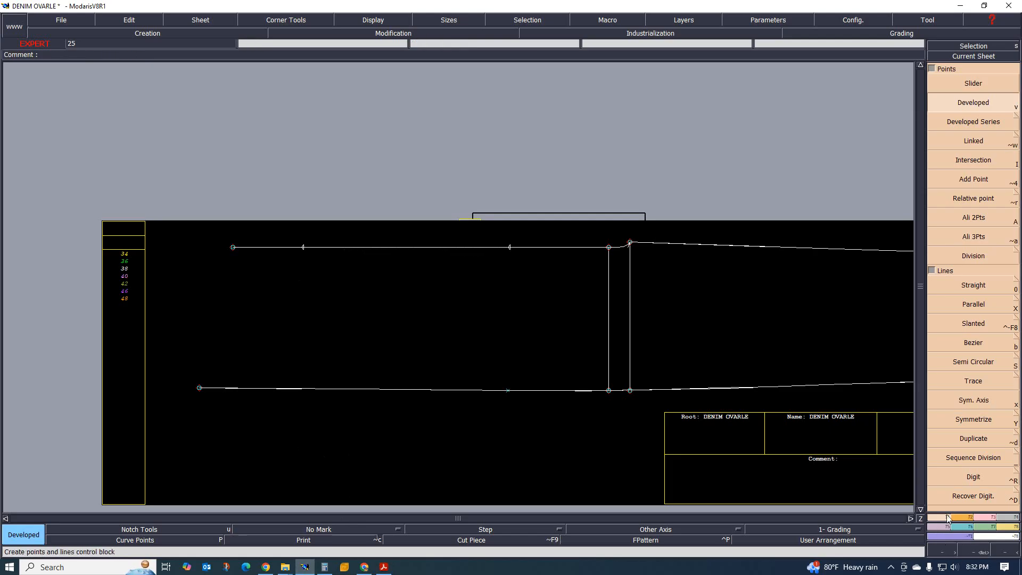
left_click(970, 283)
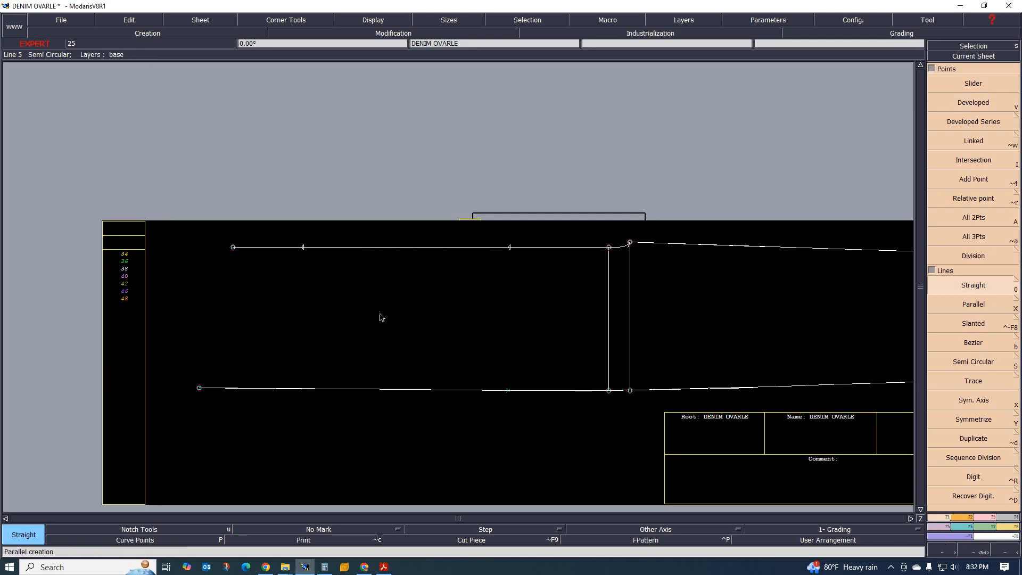
left_click(306, 258)
left_click(306, 389)
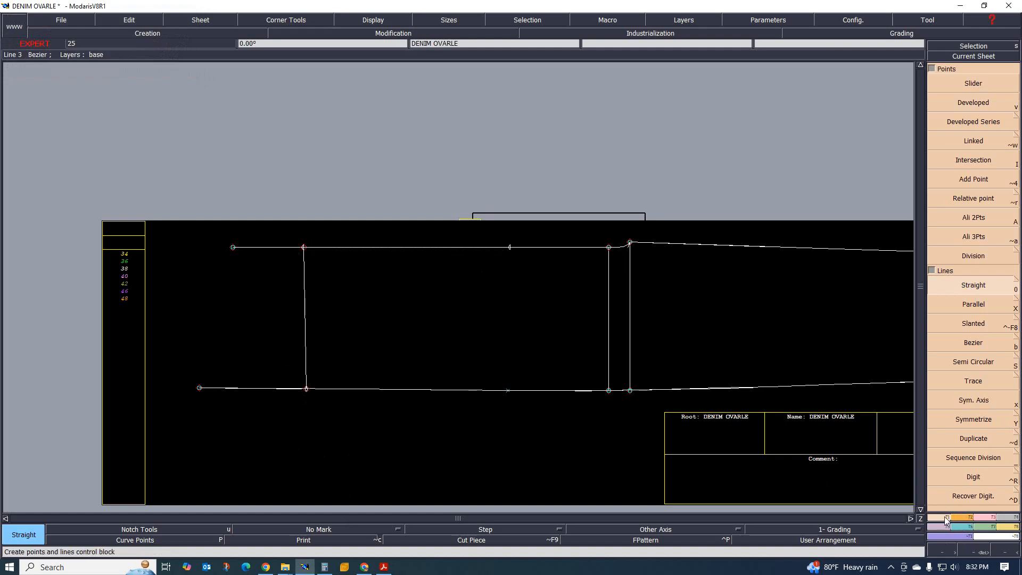
Align the two ends of the new bib top line vertically with Ali 2Pts.
key("shift+a")
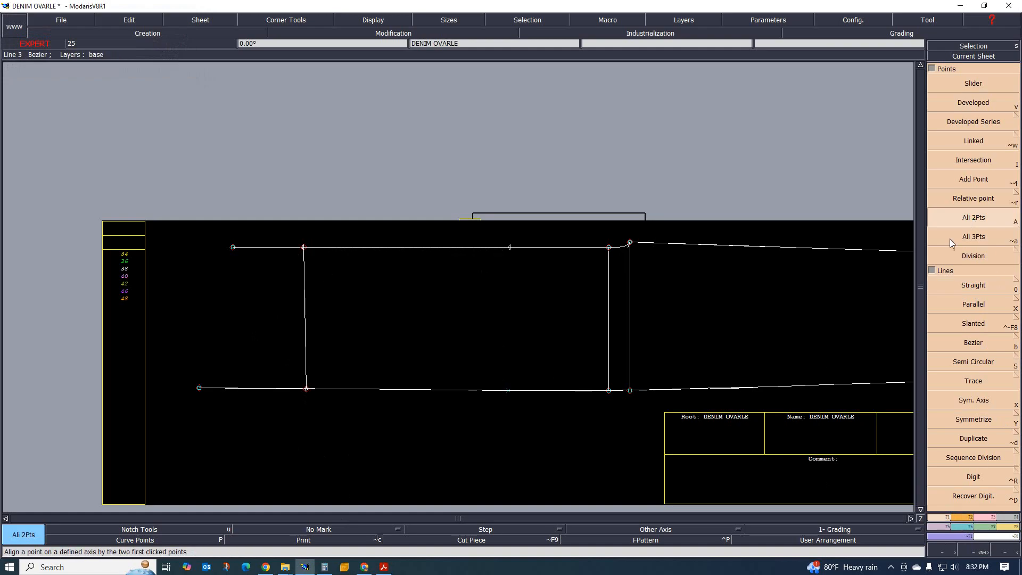
left_click(303, 247)
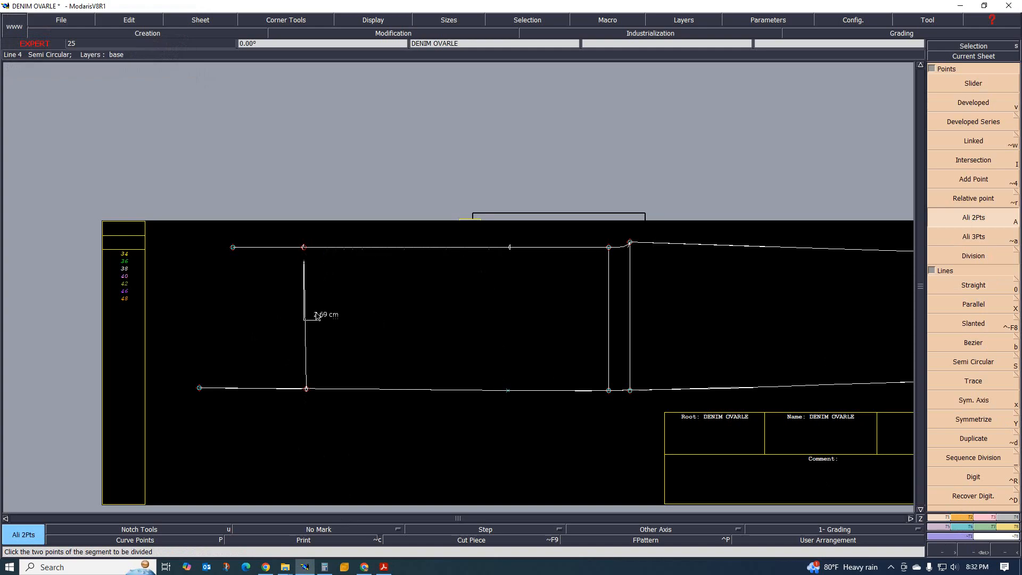
left_click(307, 390)
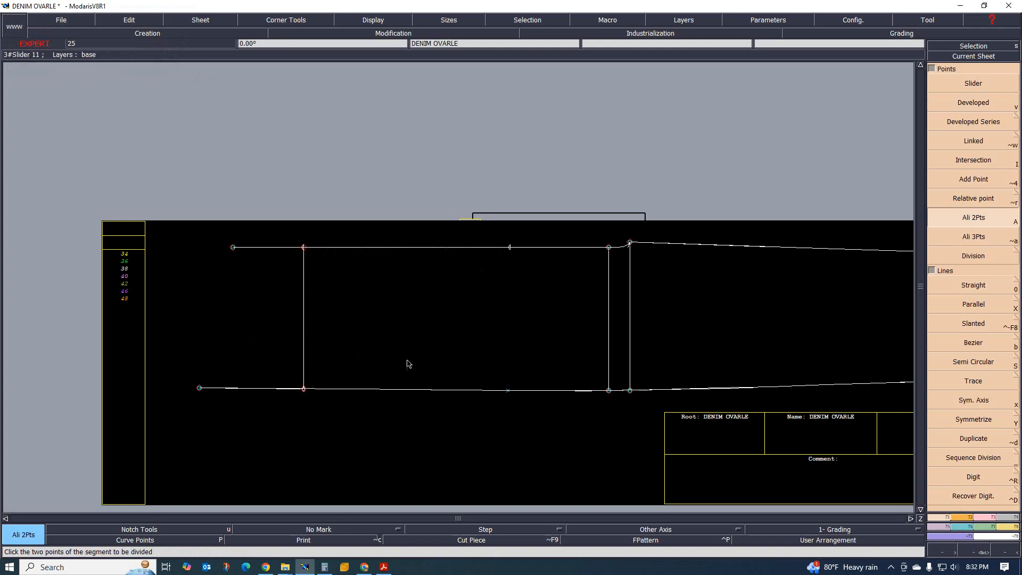
Look up the size 38 bib width in the PDF and place a developed point 11 cm along the bib top line from the front line.
left_click(383, 567)
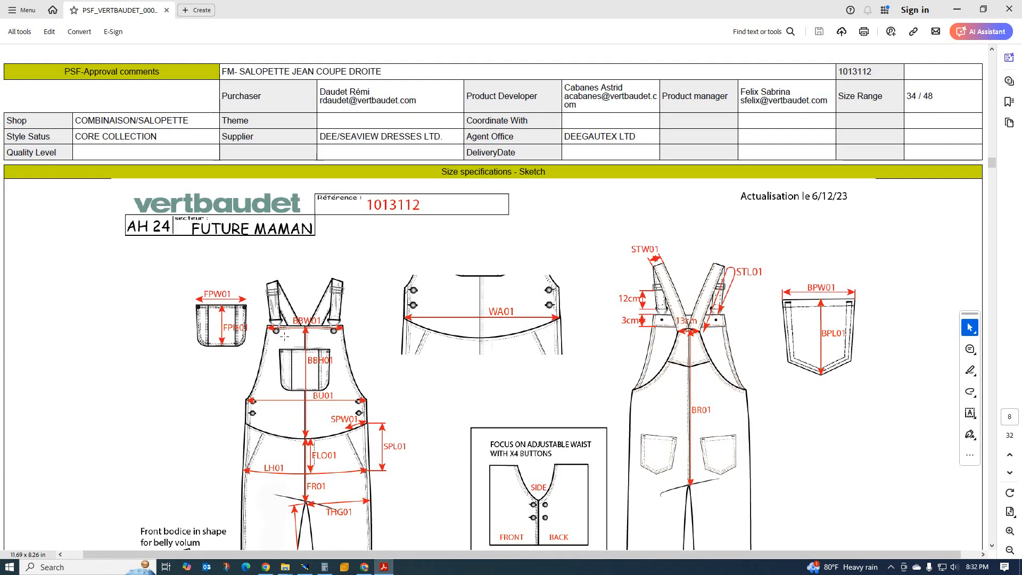
scroll(325, 334, "up", 5)
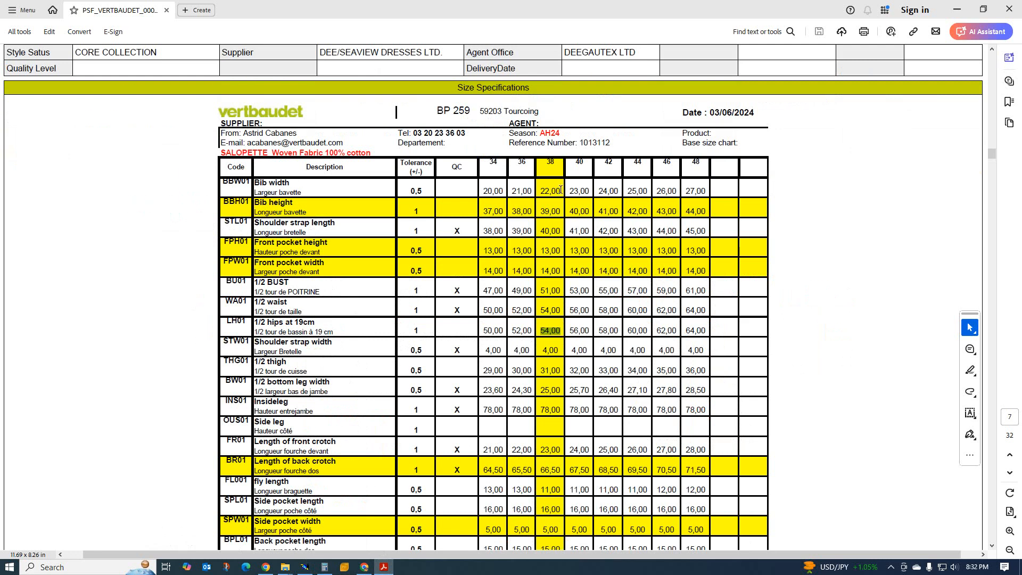
left_click(304, 567)
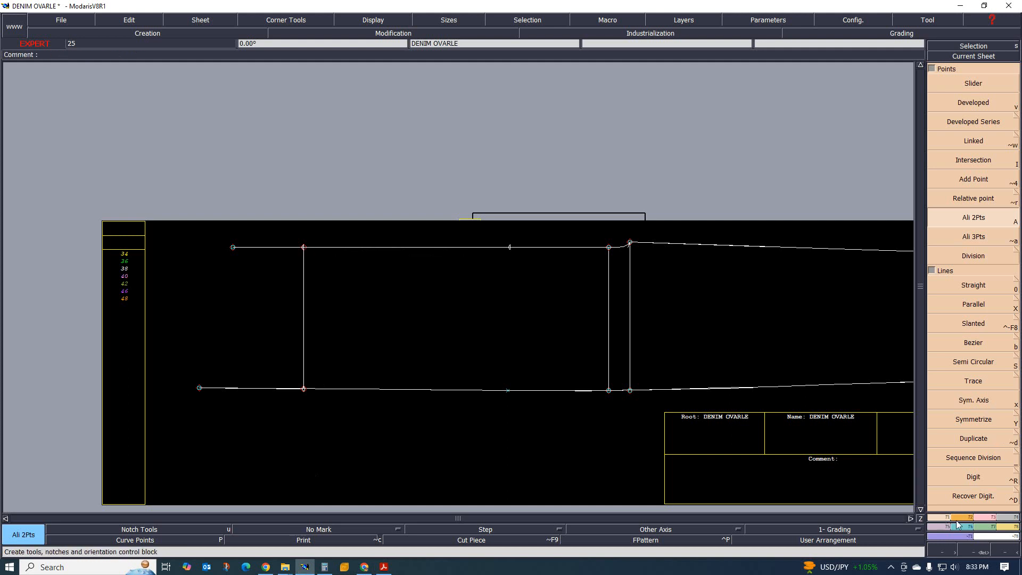
left_click(972, 105)
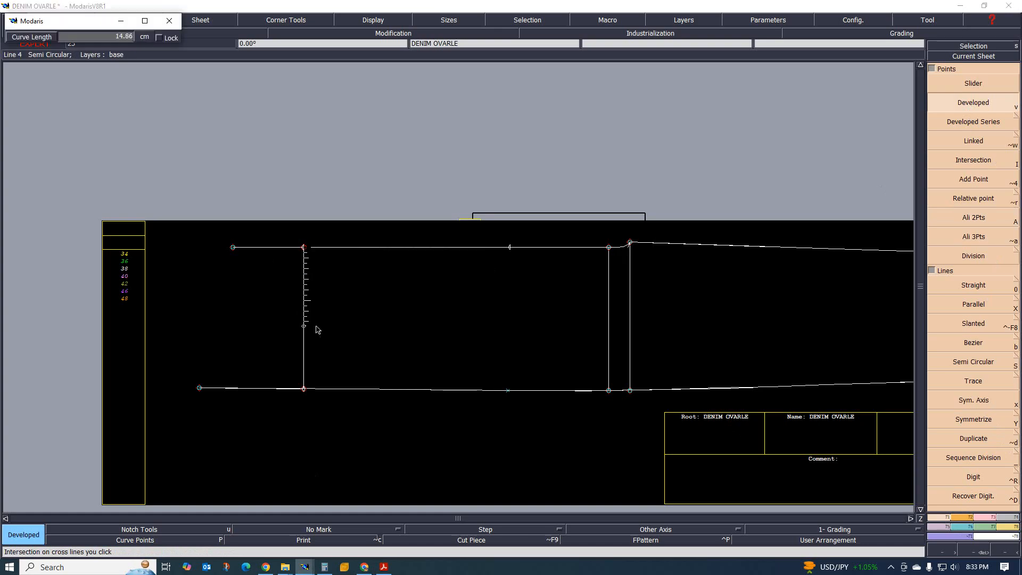
type("11")
left_click(330, 342)
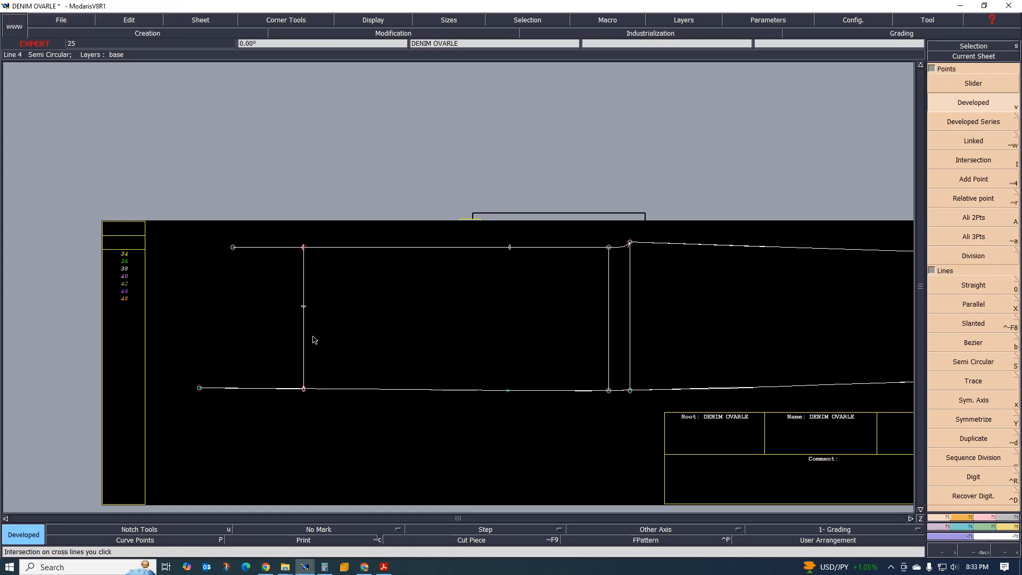
Switch to the PDF and examine the making specifications, size chart and measurement sketch for the bib's side shape and bust measurement.
left_click(382, 568)
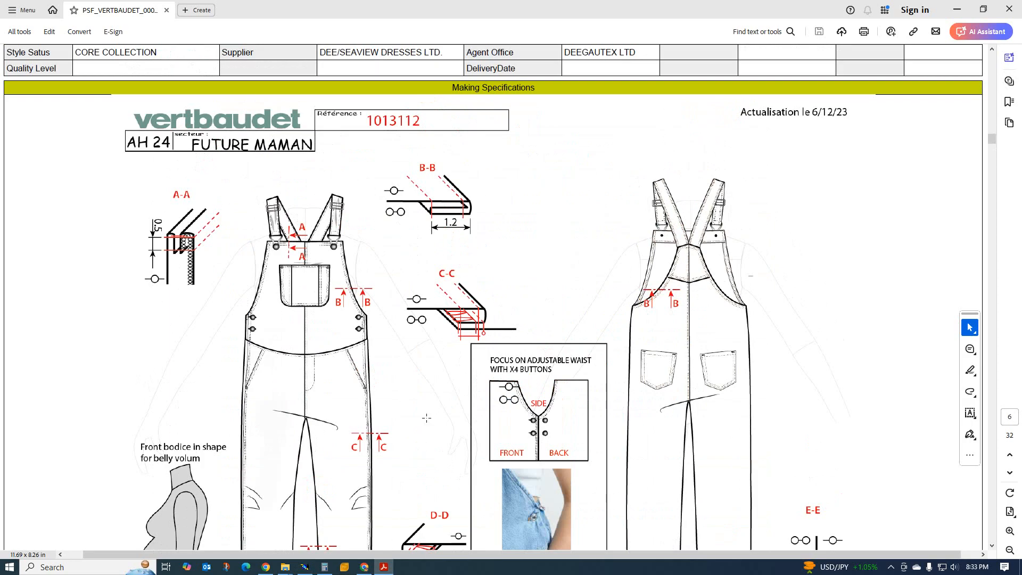
scroll(426, 417, "down", 2)
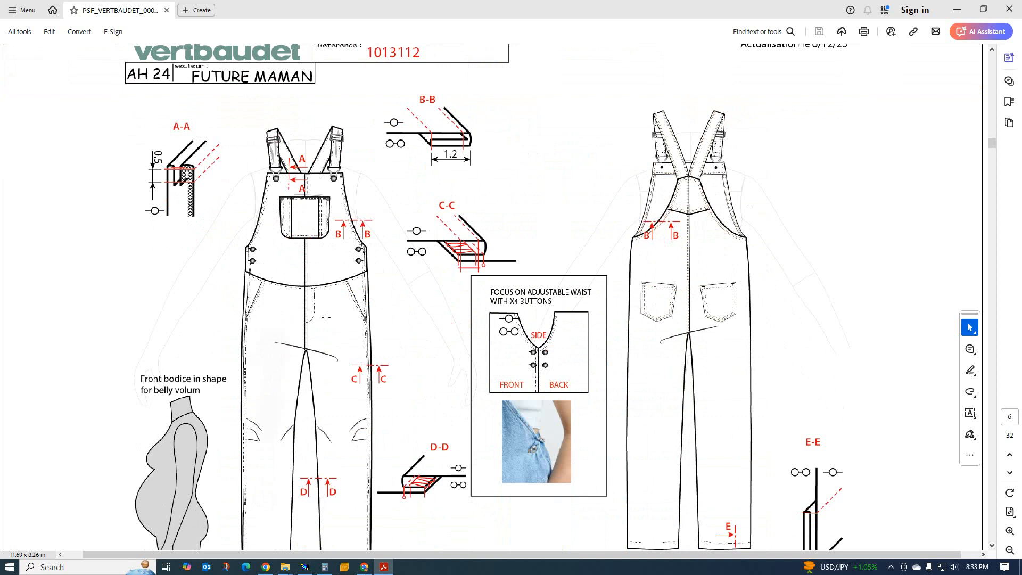
scroll(326, 317, "down", 2)
scroll(326, 317, "up", 2)
scroll(327, 318, "up", 2)
scroll(326, 318, "down", 5)
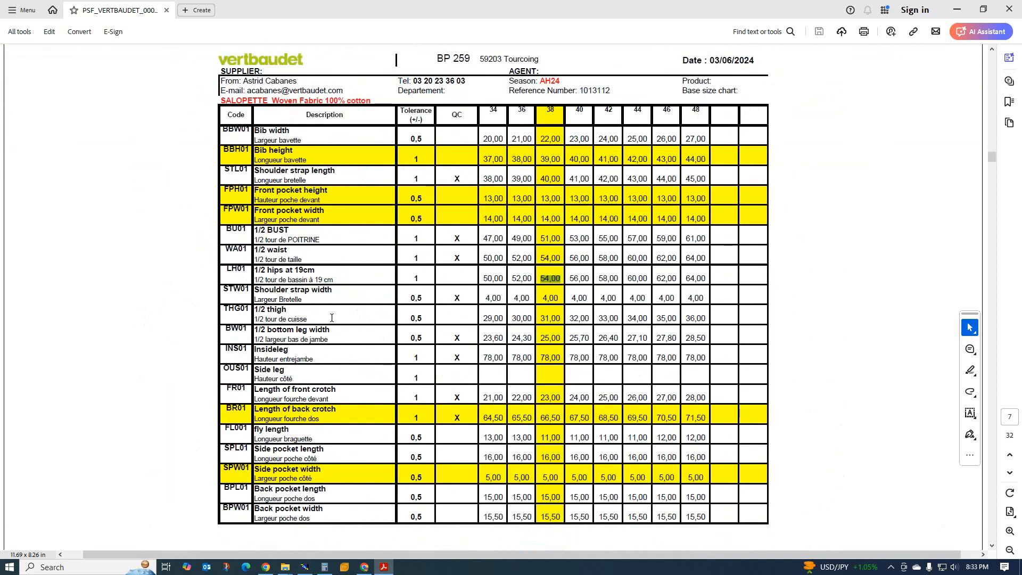
scroll(332, 318, "down", 5)
scroll(328, 333, "up", 1)
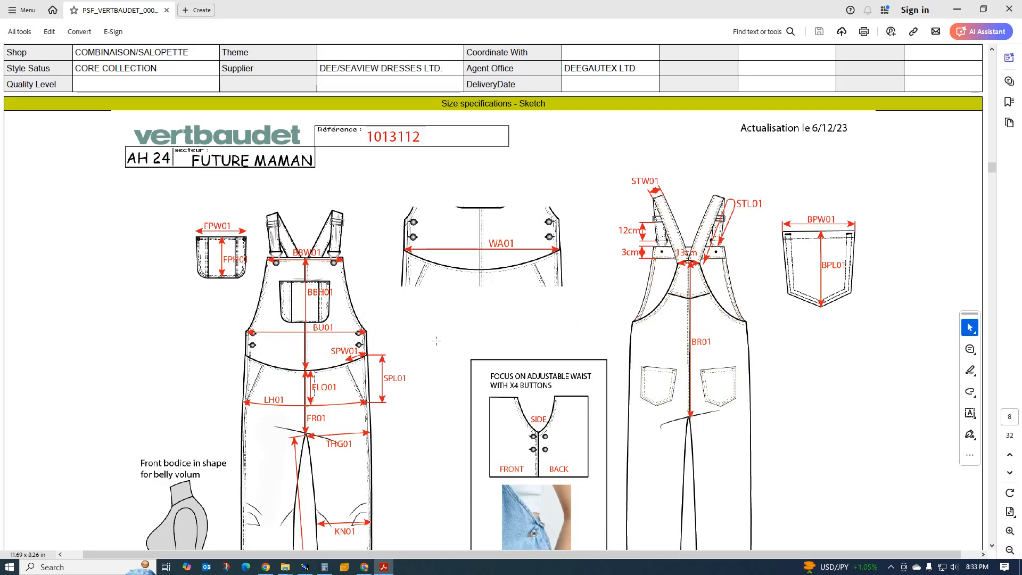
scroll(409, 346, "down", 2)
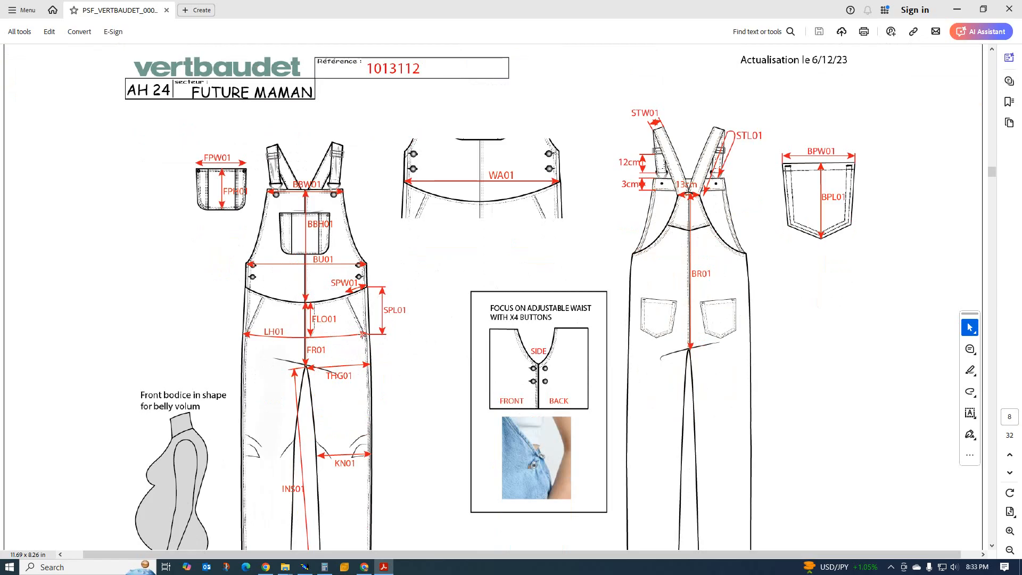
Examine the size 38 half-bust and half-waist rows in the PDF size chart and where they are taken on the measurement sketch.
scroll(363, 336, "up", 3)
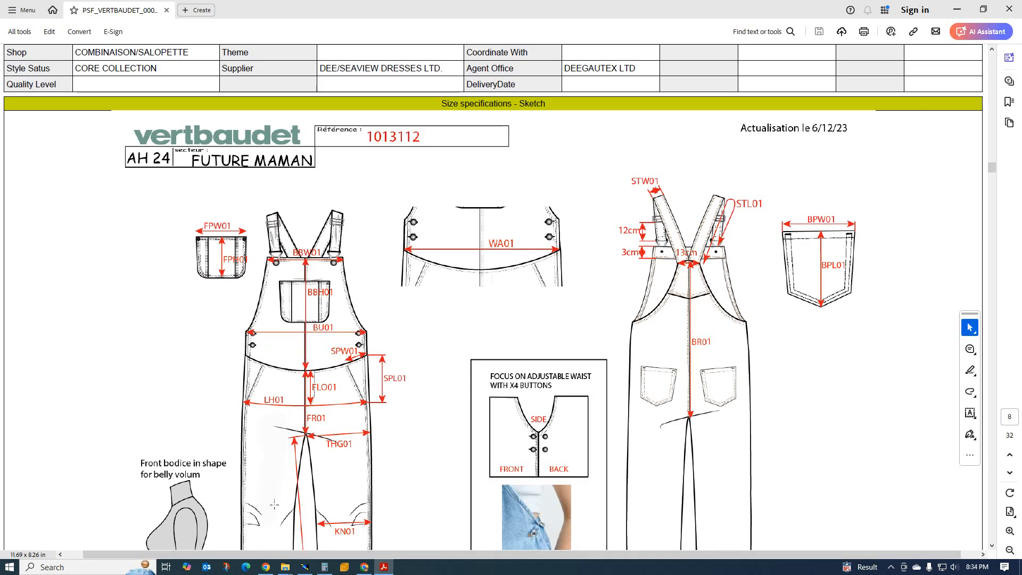
scroll(356, 543, "up", 10)
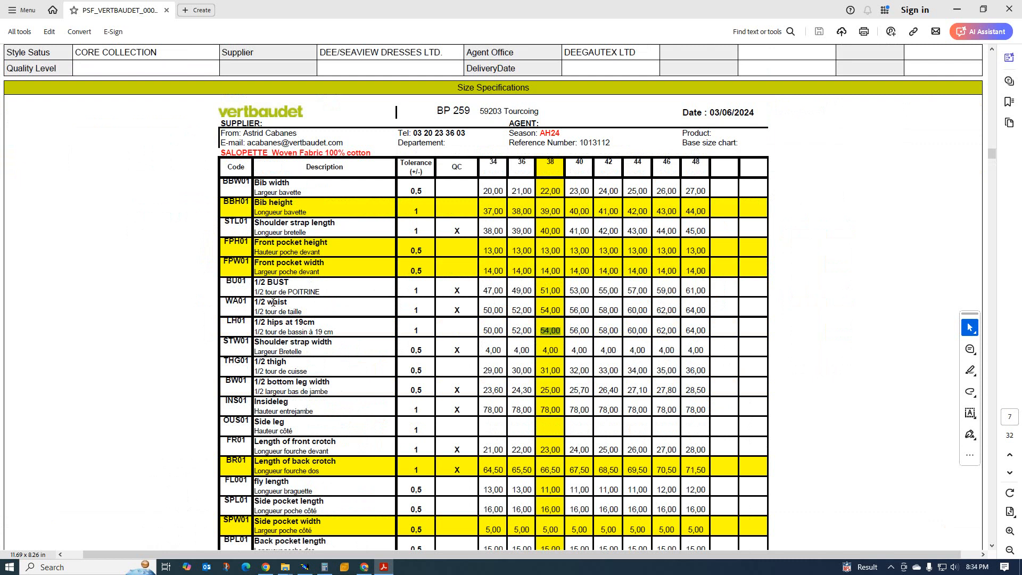
scroll(291, 359, "down", 2)
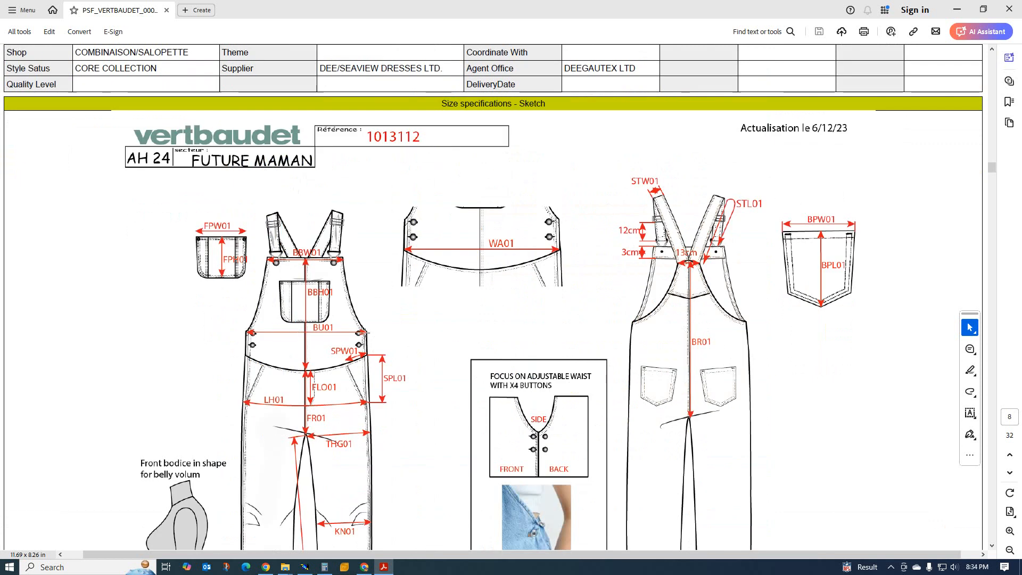
scroll(317, 333, "up", 2)
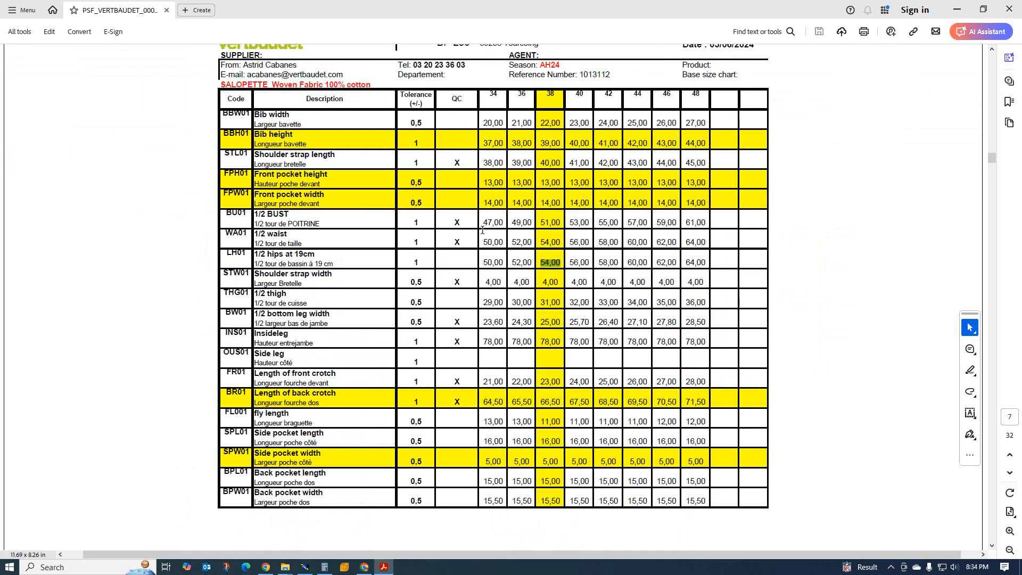
left_click_drag(563, 223, 547, 223)
left_click(287, 235)
scroll(282, 248, "down", 5)
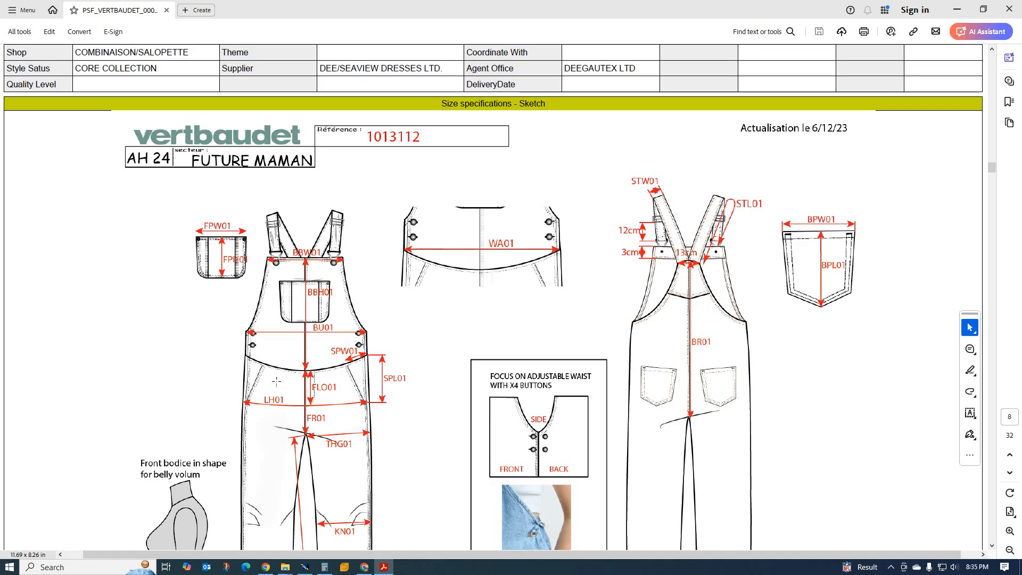
scroll(334, 332, "down", 3)
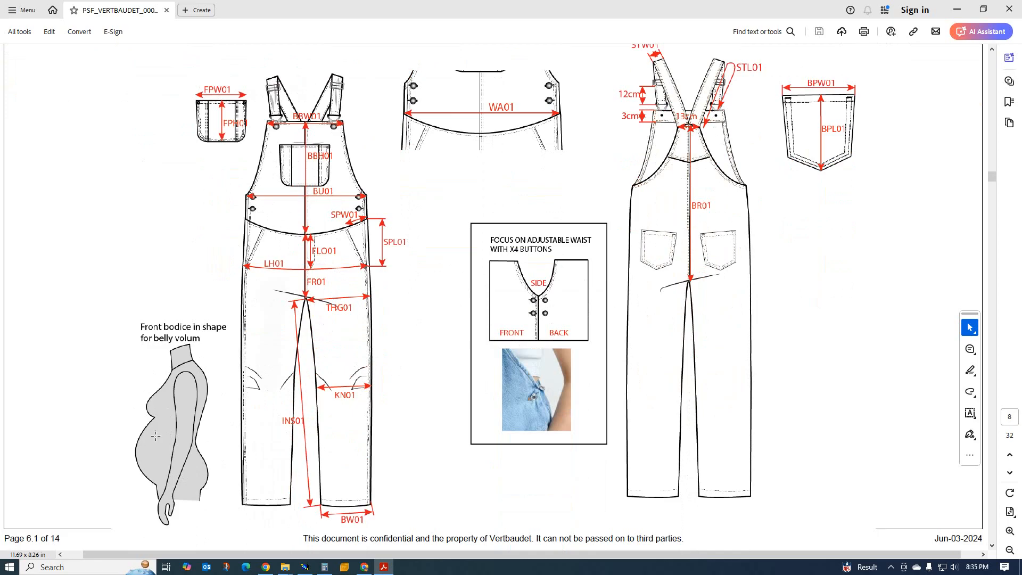
scroll(365, 237, "up", 3)
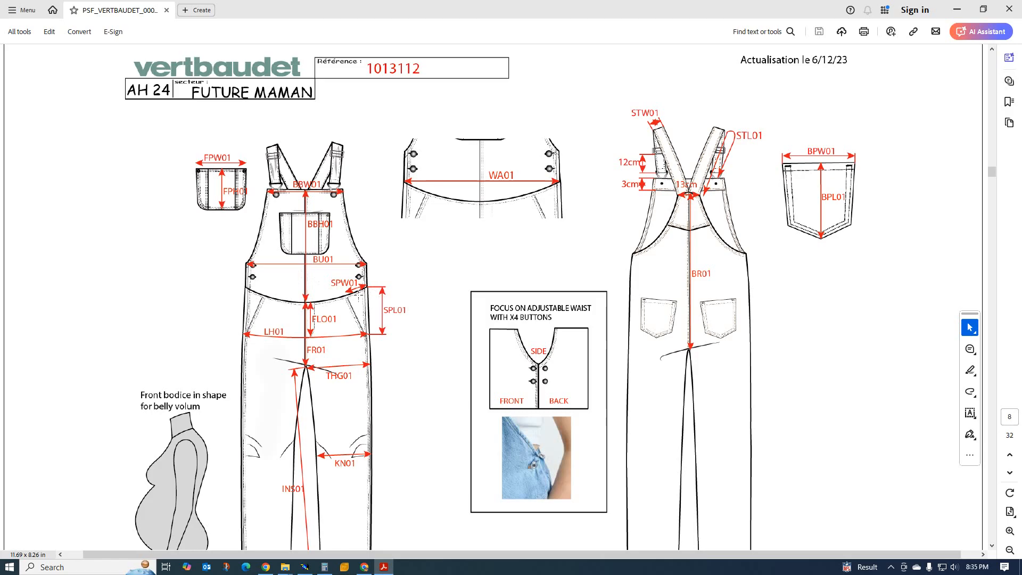
scroll(172, 462, "down", 2)
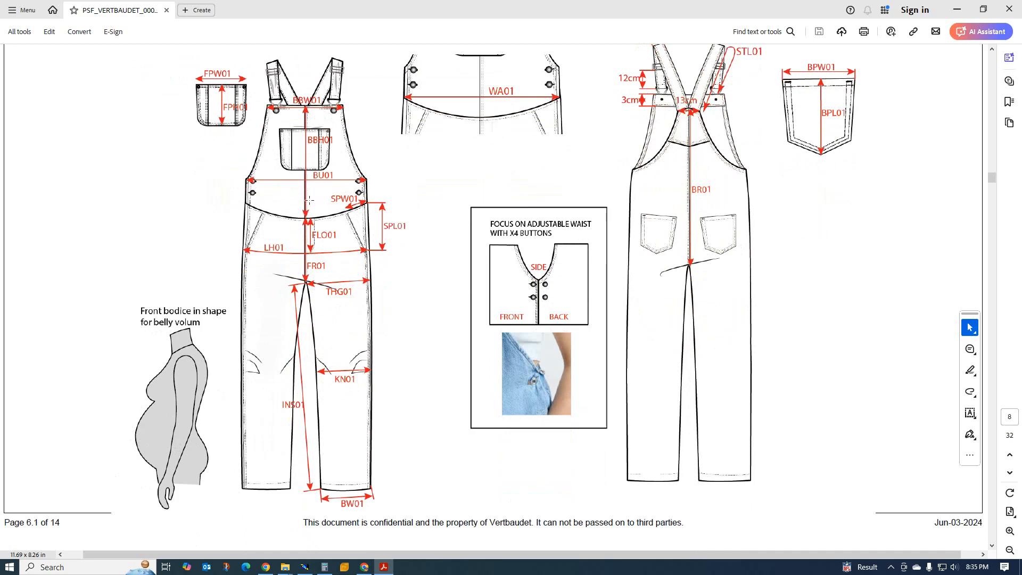
scroll(321, 195, "up", 3)
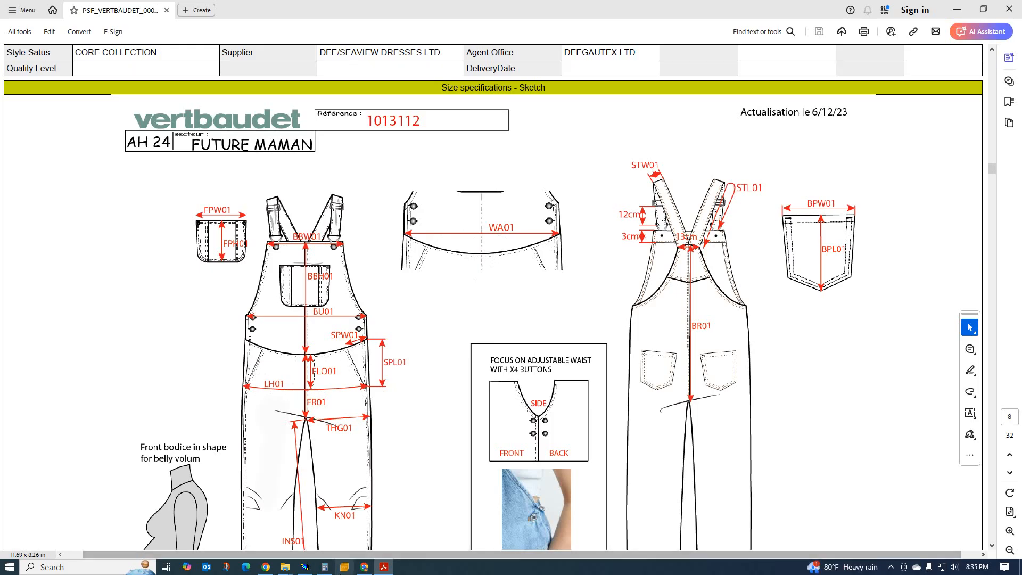
Switch to Modaris and align the waist point on the side seam vertically with the 23 cm front point using Ali 2Pts.
left_click(304, 567)
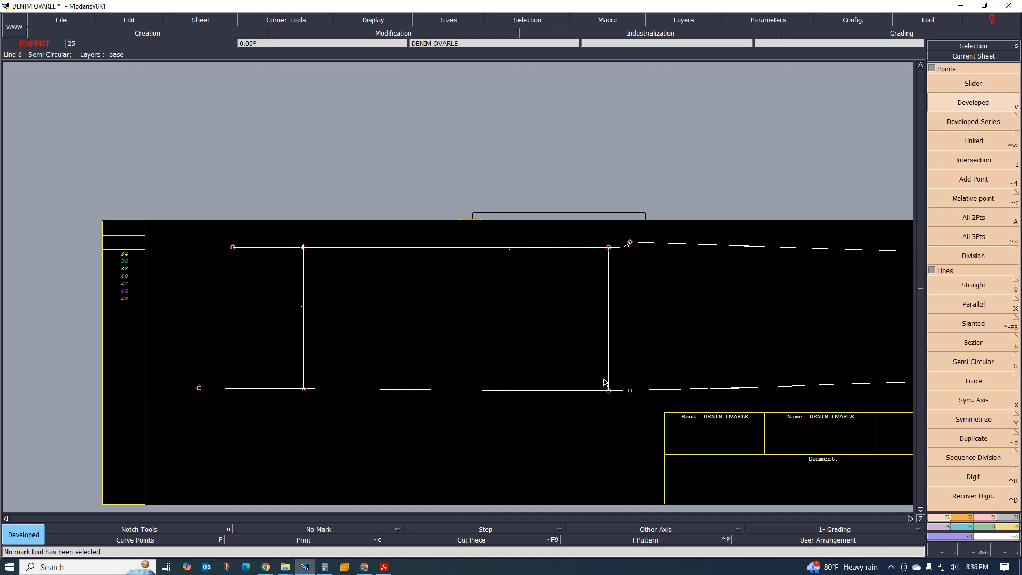
left_click(513, 253)
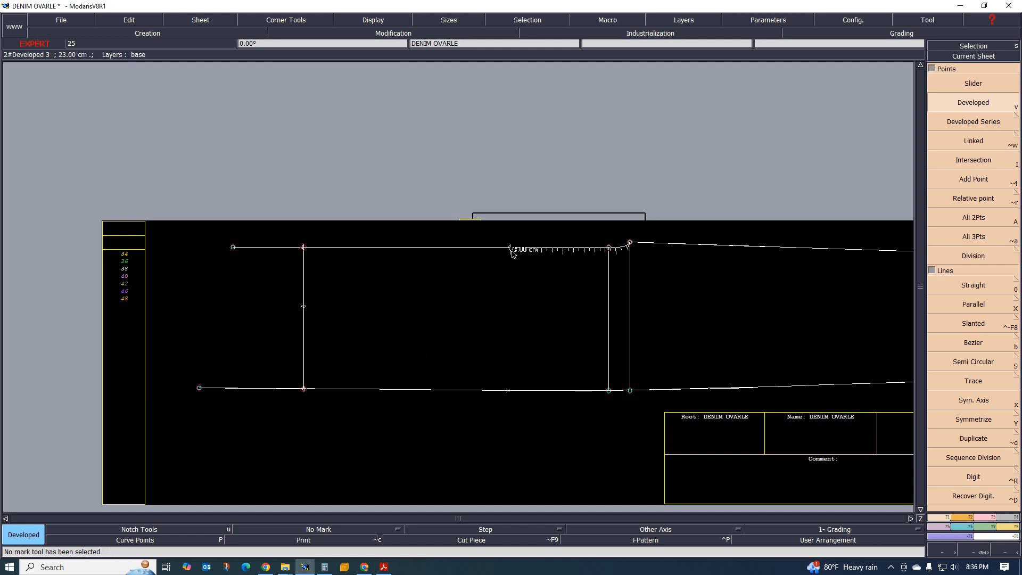
scroll(500, 258, "up", 1)
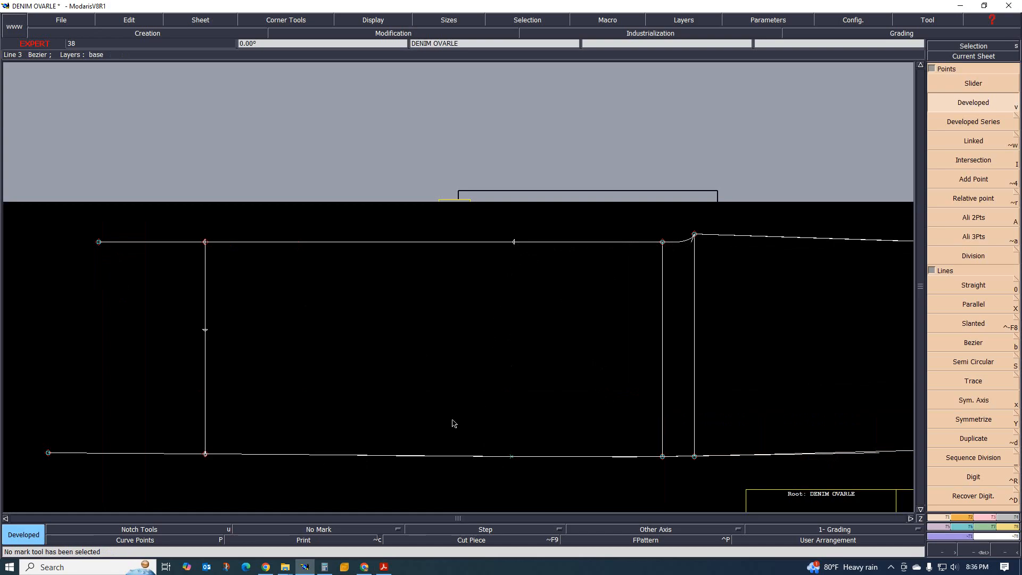
scroll(307, 356, "down", 1)
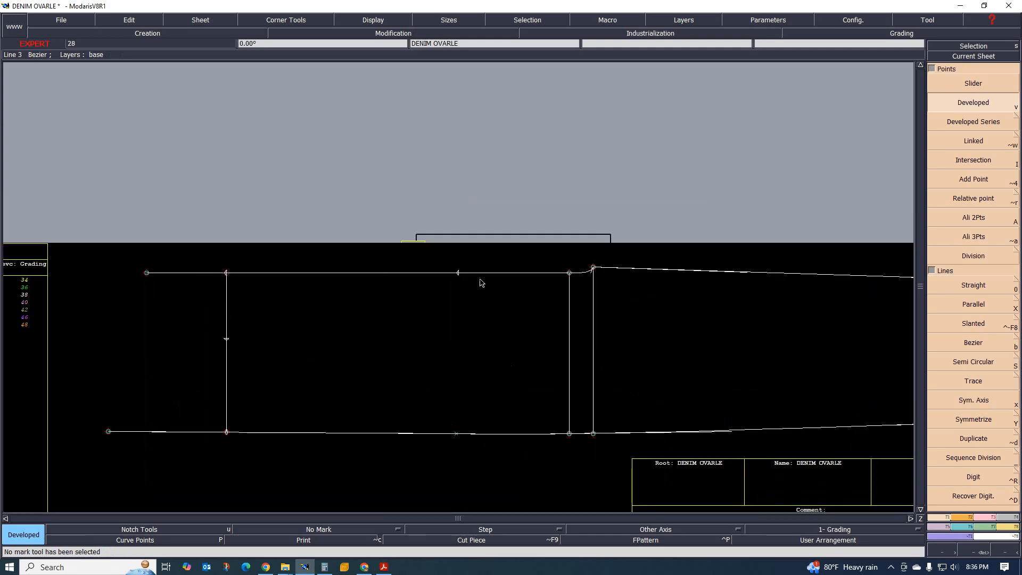
mouse_move(460, 274)
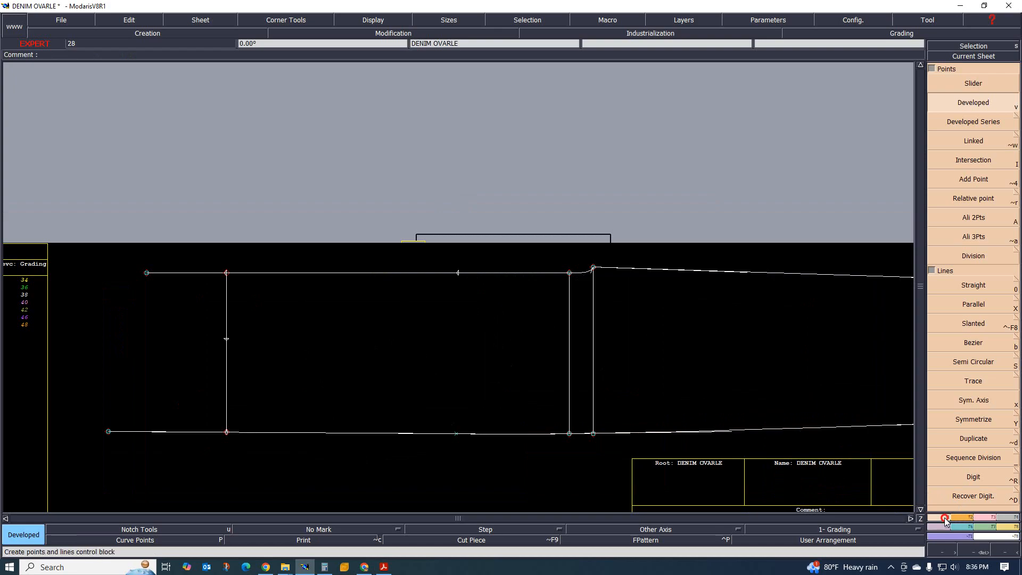
left_click(979, 182)
left_click(973, 217)
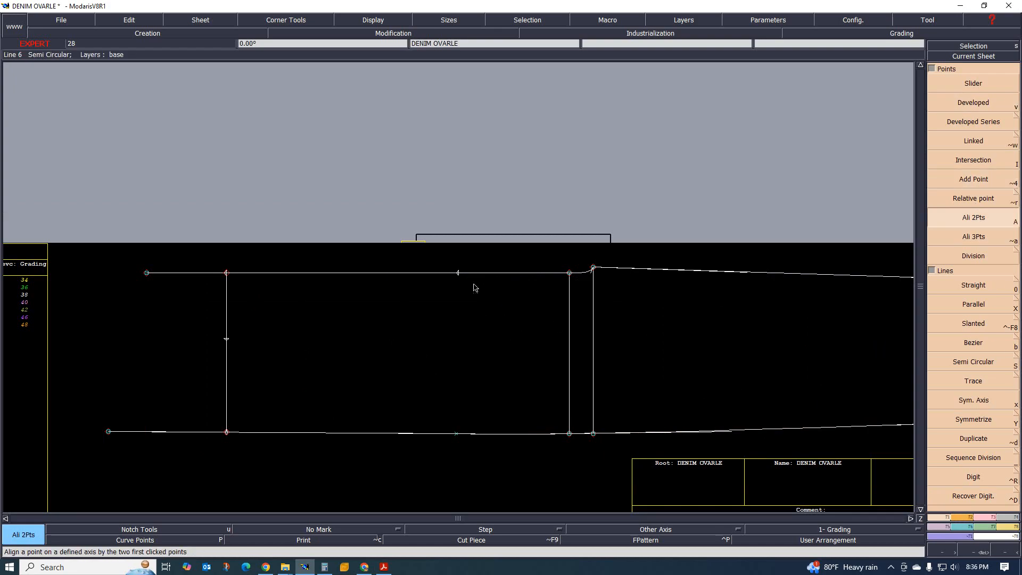
left_click(457, 273)
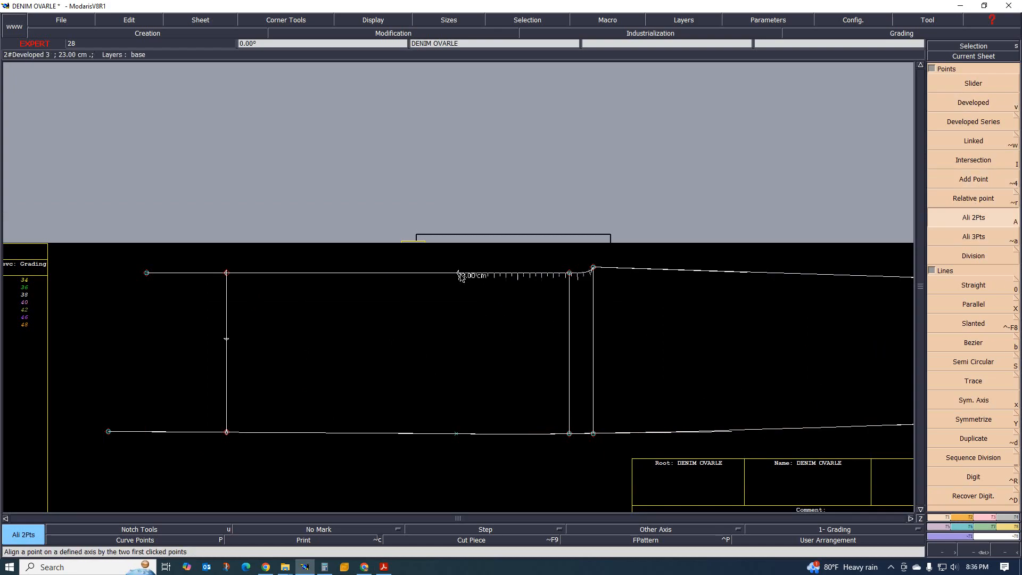
left_click(457, 434)
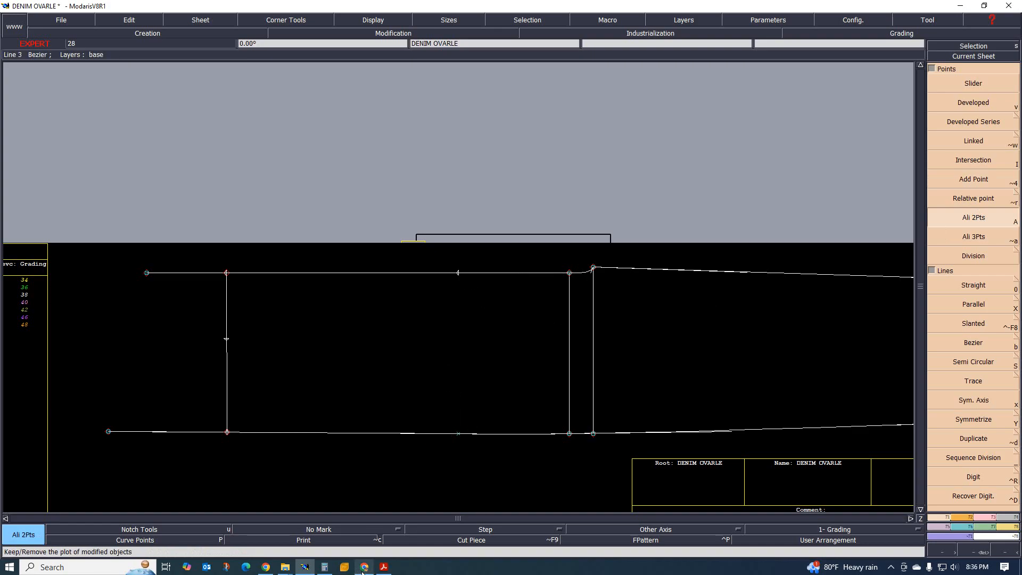
Consult the waist shape in the PDF sketch, and in Modaris place a developed point 5 cm up the side seam from the waist point.
left_click(383, 566)
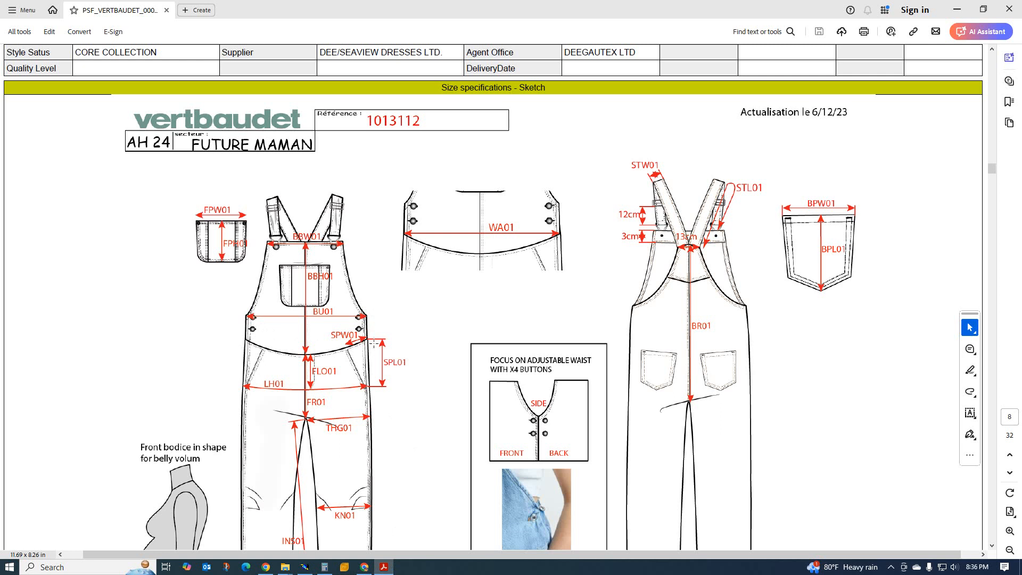
left_click(304, 566)
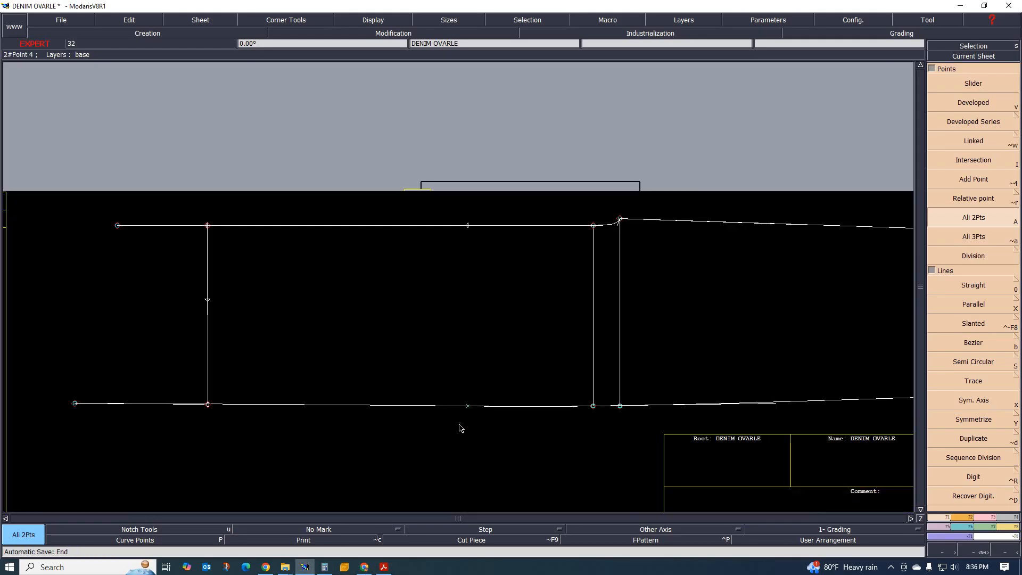
left_click(383, 567)
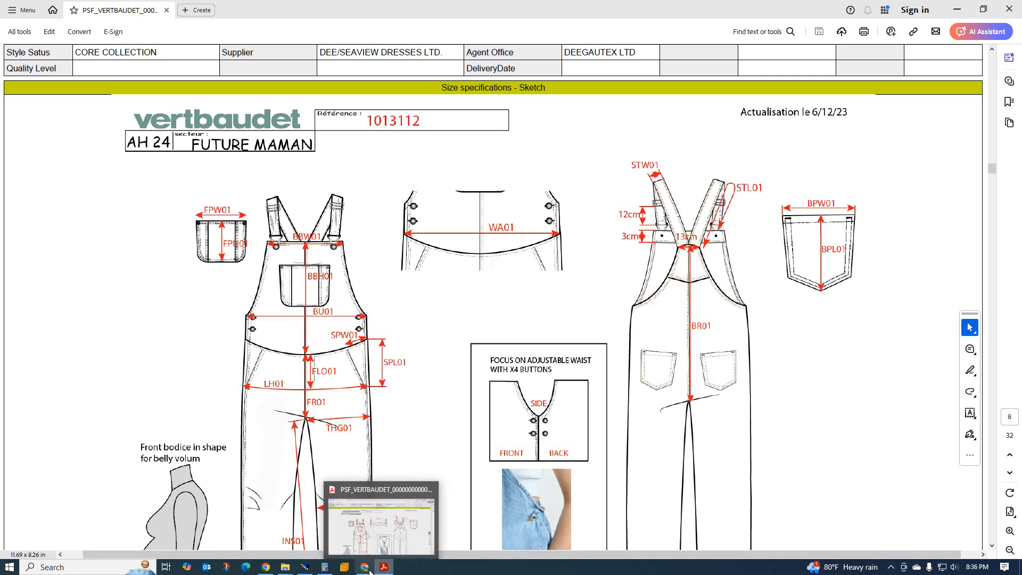
left_click(304, 567)
scroll(406, 395, "down", 2)
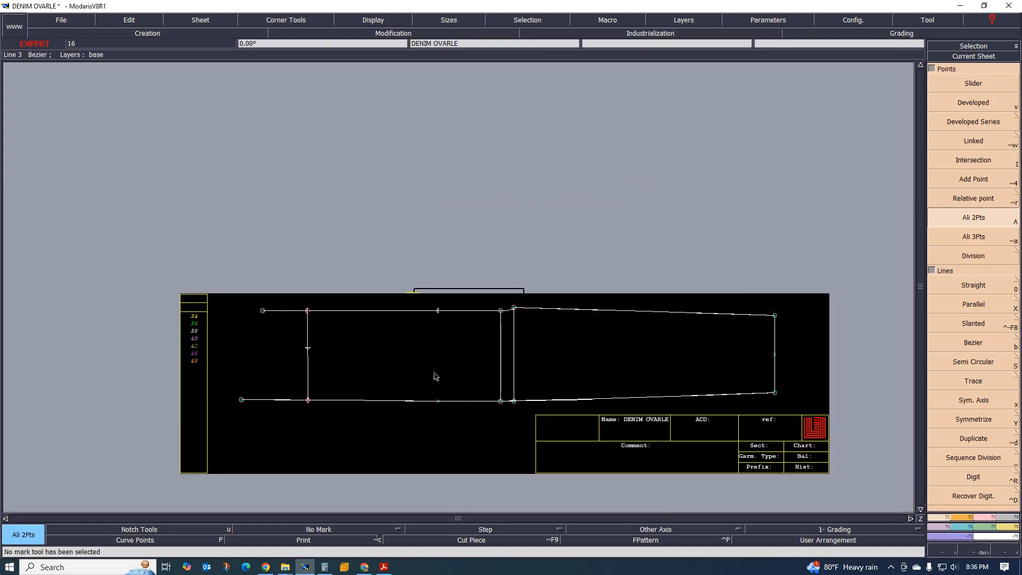
scroll(437, 328, "up", 1)
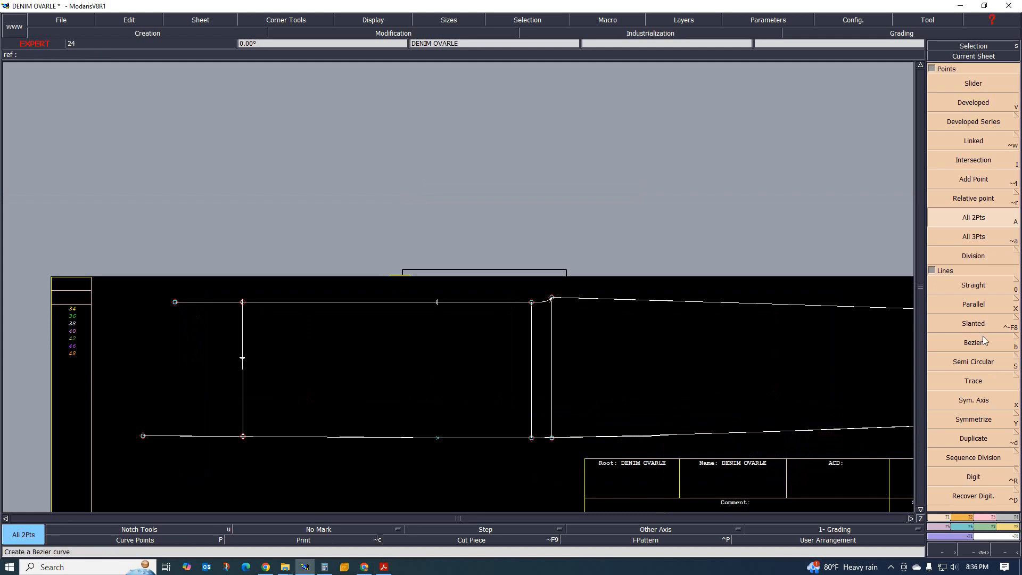
left_click(977, 104)
left_click(437, 437)
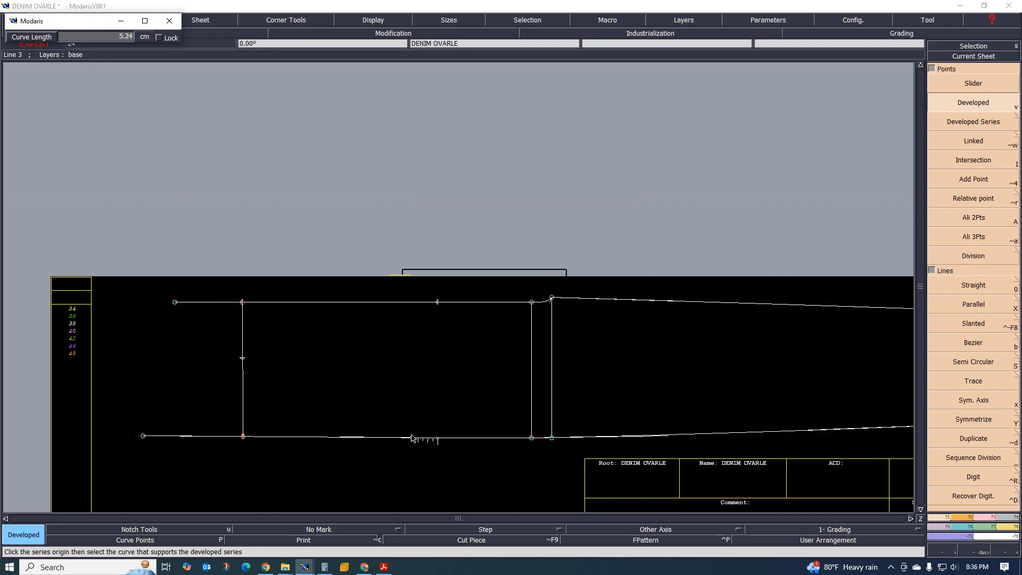
type("5")
key("Return")
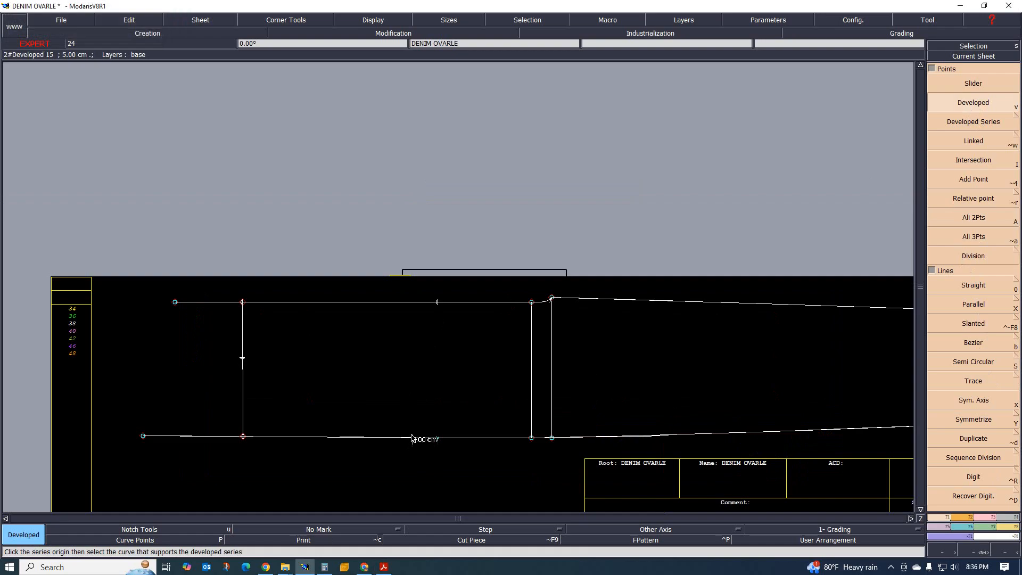
left_click(441, 415)
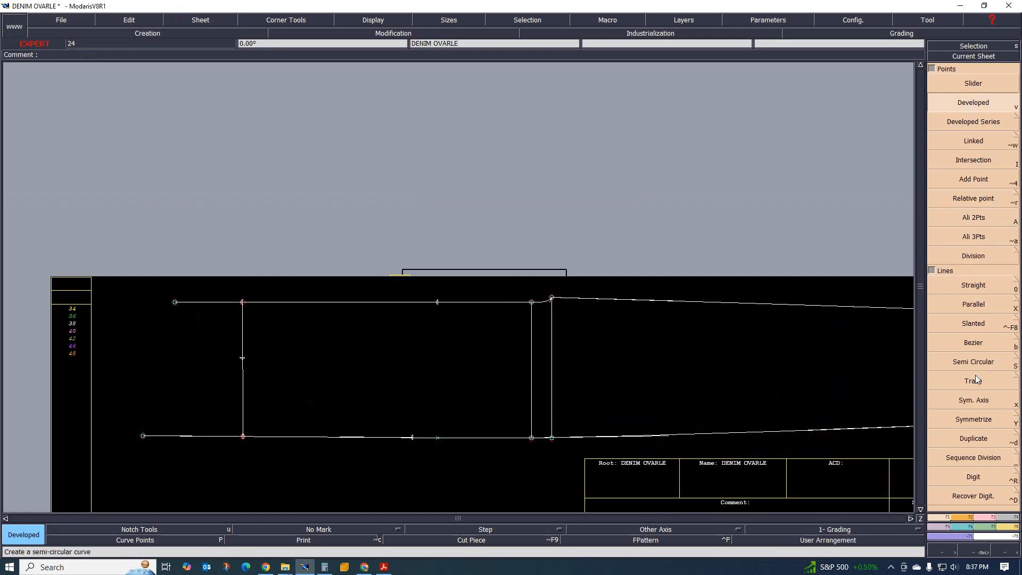
Draw a Bezier line from the 23 cm front waist point to the 5 cm side seam point.
left_click(972, 343)
left_click(437, 302)
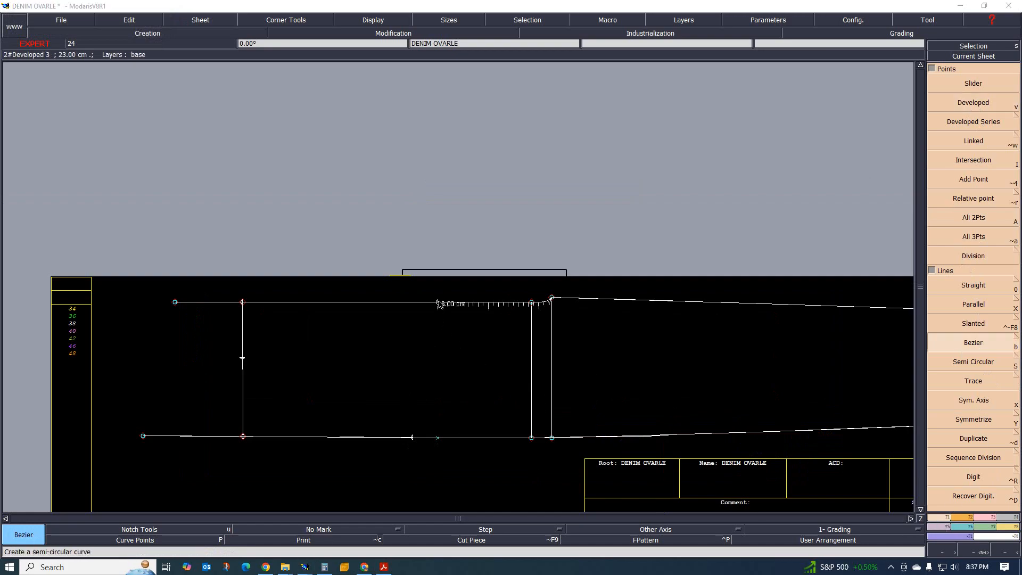
left_click(413, 438)
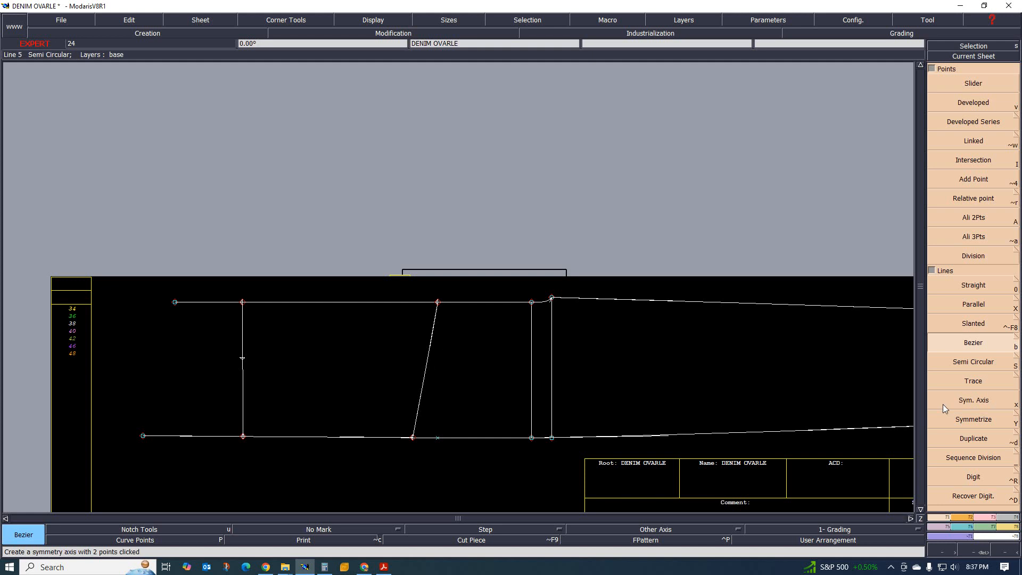
Reshape the new waist line into a smooth curve by pulling both of its tangent handles toward the leg.
left_click(991, 517)
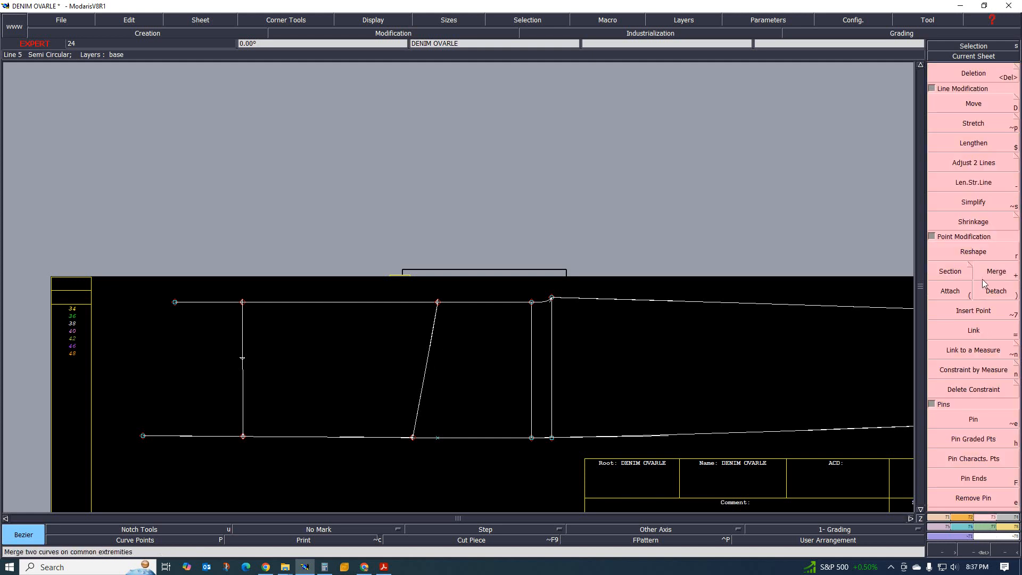
left_click(975, 255)
left_click(433, 347)
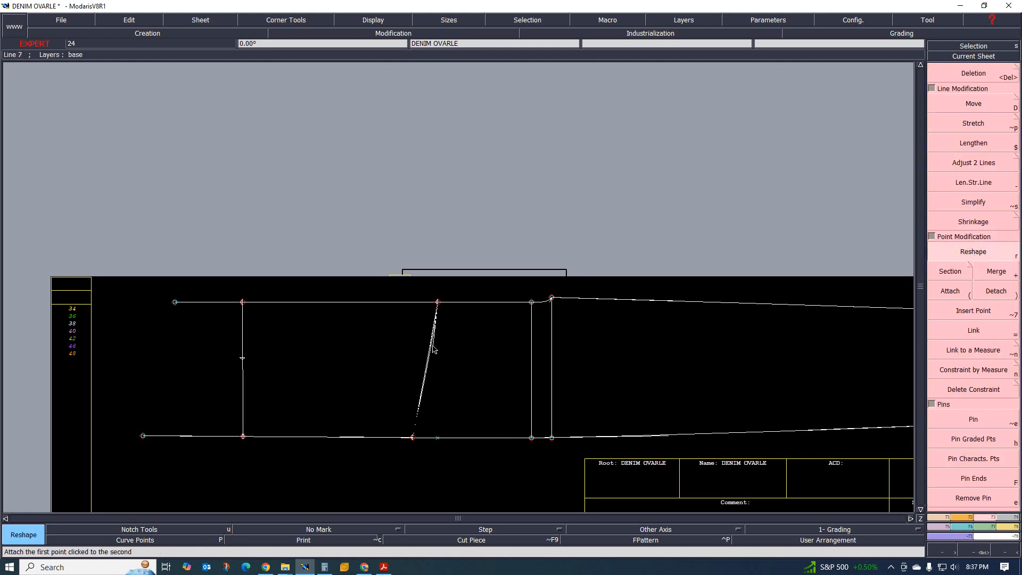
left_click(437, 347)
left_click(423, 396)
left_click(426, 396)
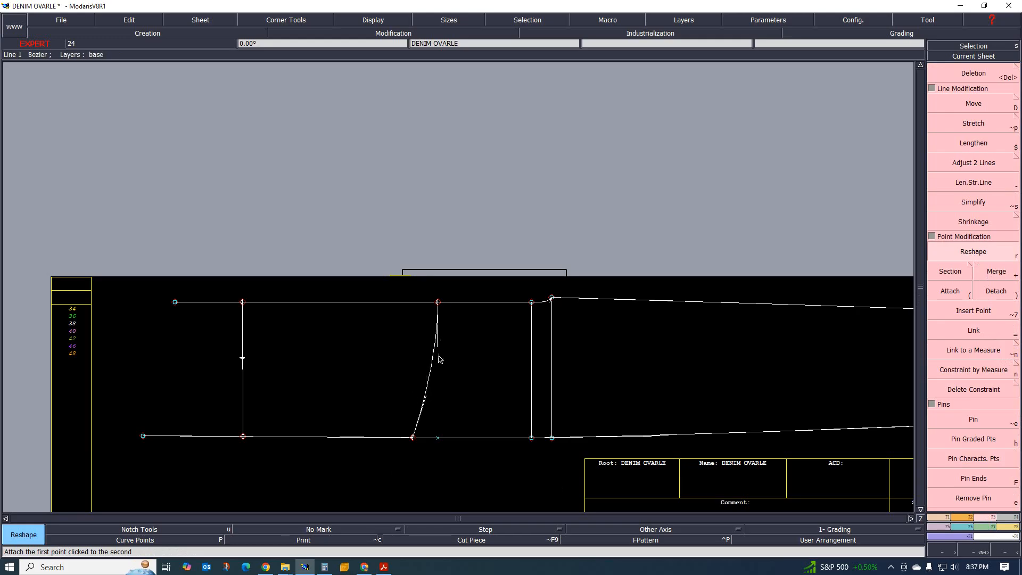
scroll(405, 455, "up", 1)
scroll(403, 457, "up", 1)
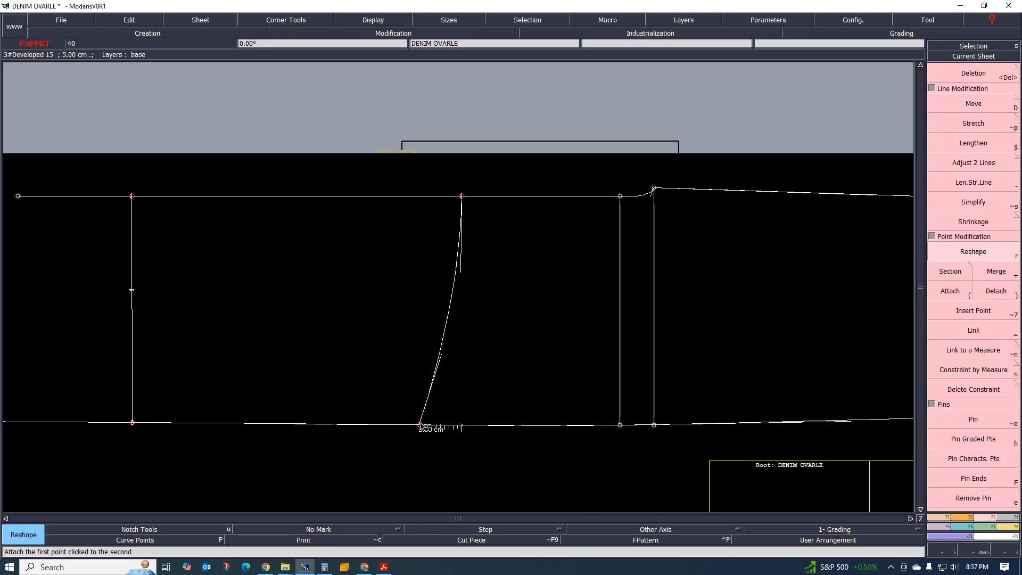
Insert points where the waist curve meets the side seam and the front line.
left_click(420, 430)
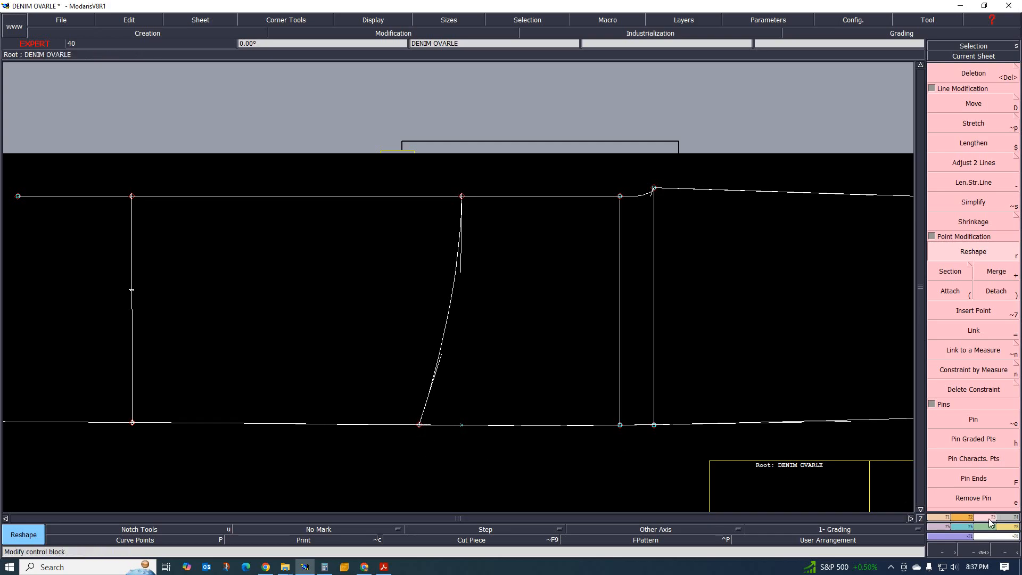
left_click(982, 312)
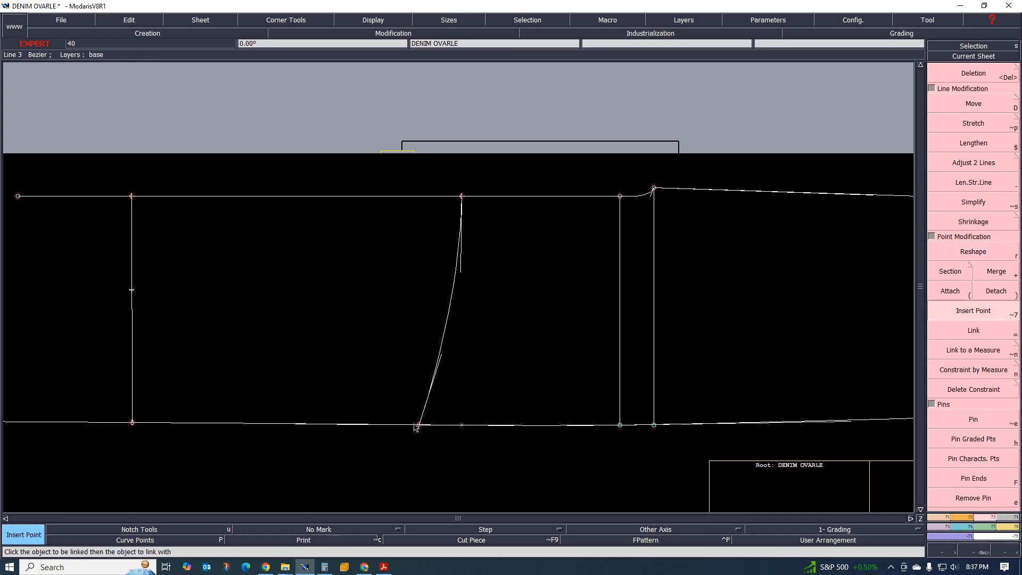
left_click(461, 197)
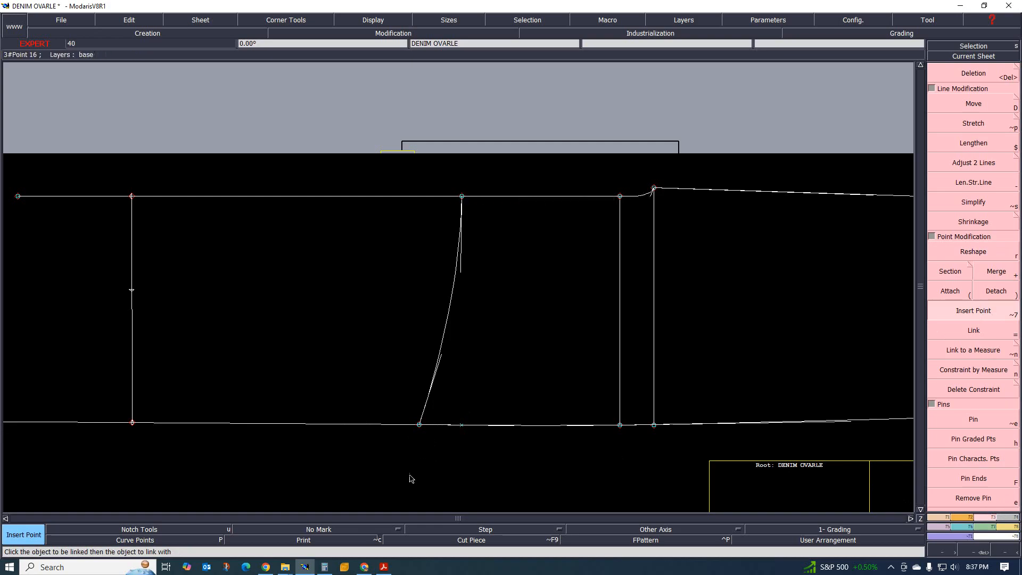
Reshape the side end of the waist curve slightly further up the side seam toward the bib top.
left_click(974, 253)
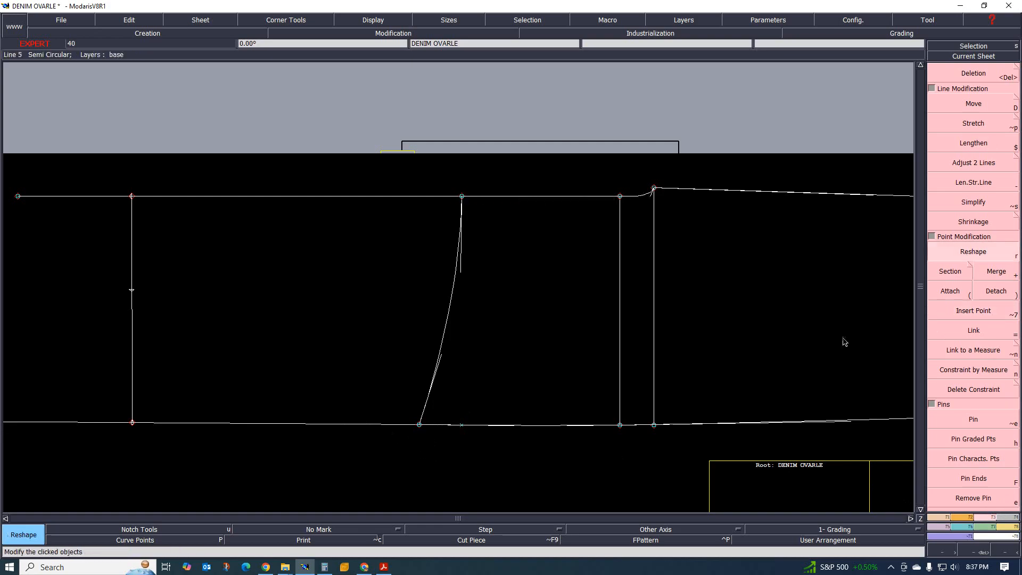
left_click(419, 425)
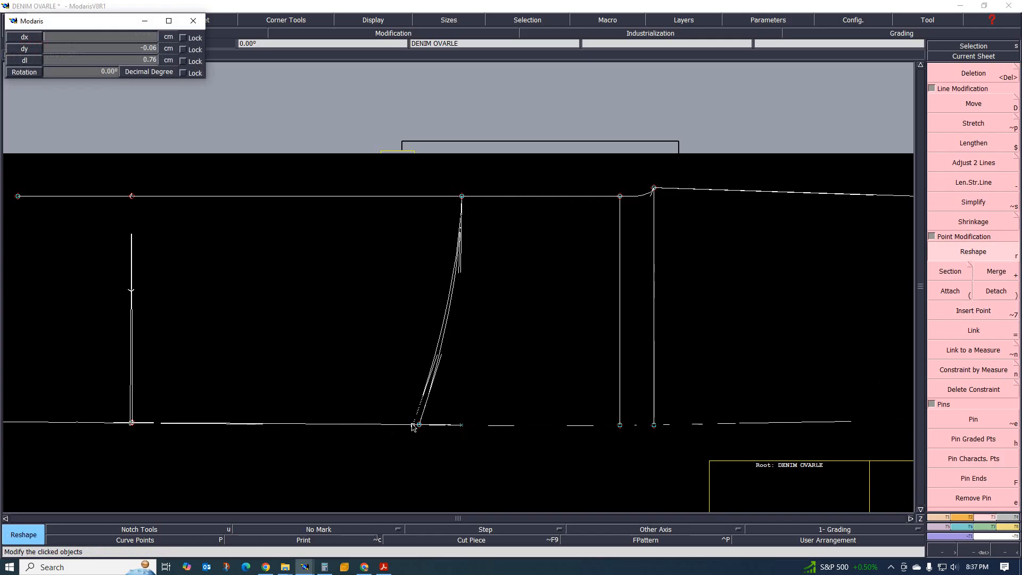
left_click(413, 426)
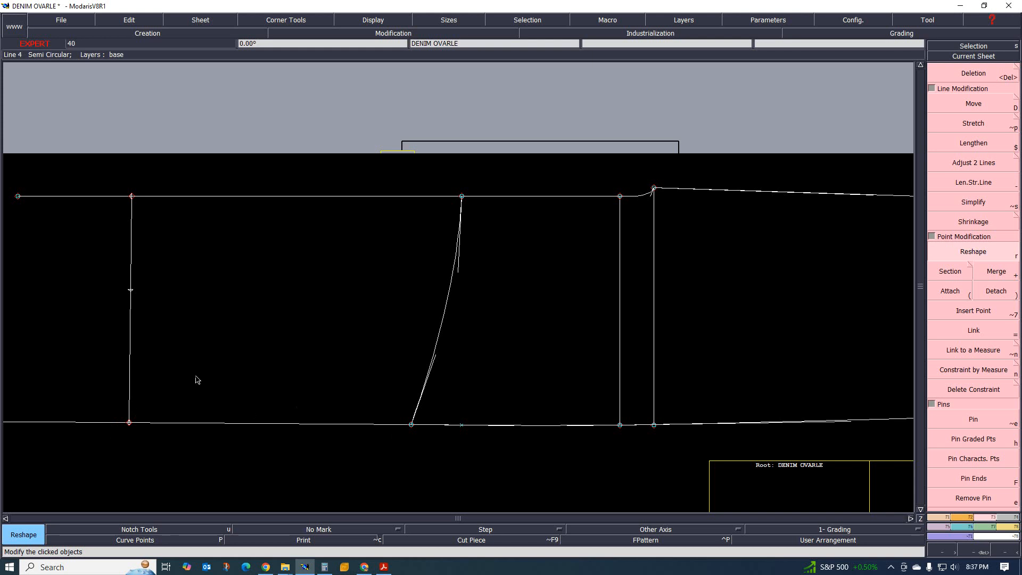
Realign the side end of the bib top line with its 39 cm front point using Ali 2Pts.
left_click(982, 329)
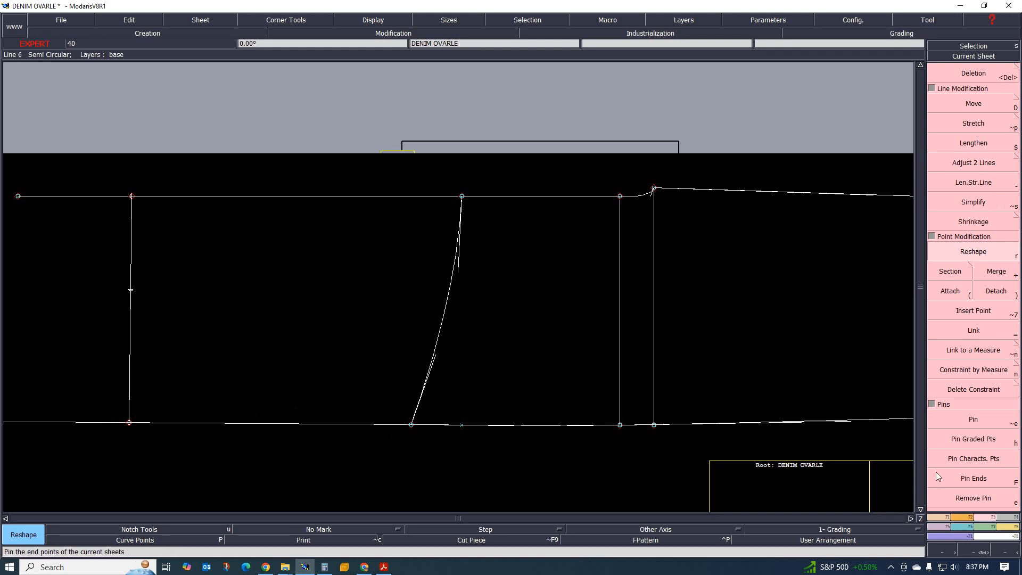
left_click(934, 517)
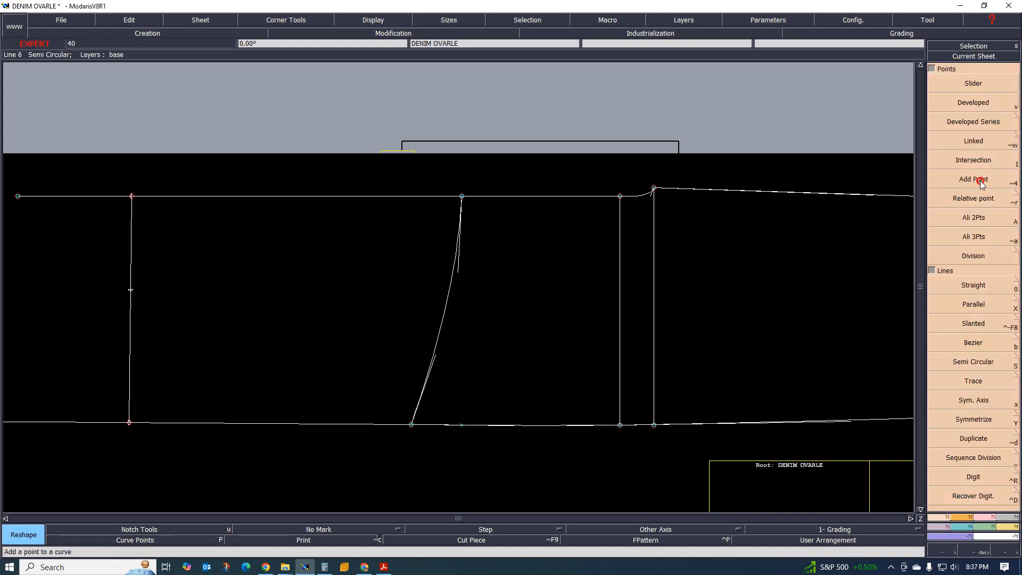
left_click(979, 180)
left_click(982, 218)
left_click(132, 196)
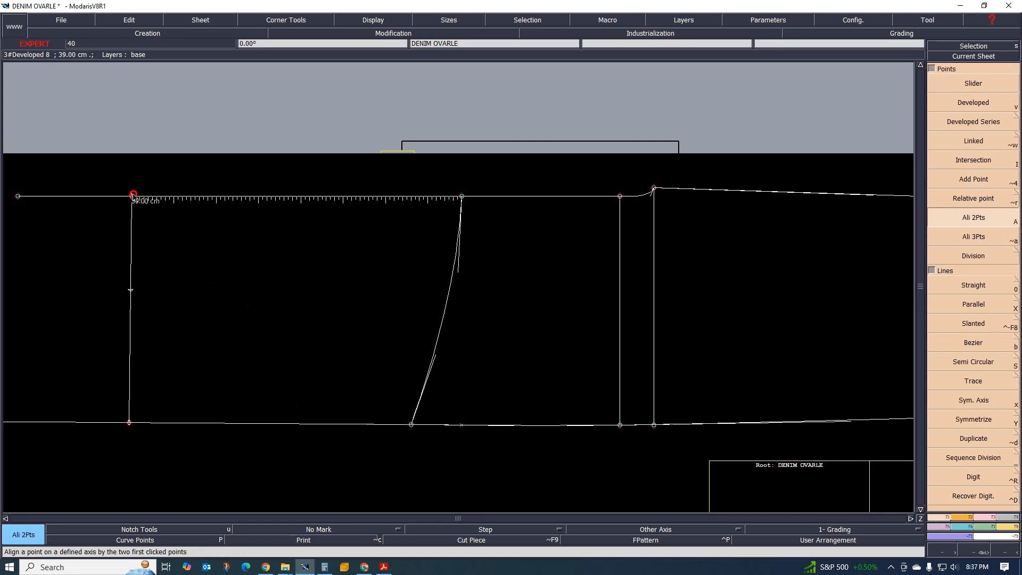
Reshape the curved waist line by adjusting its upper tangent to run vertically and its lower tangent to deepen the curve.
scroll(292, 377, "down", 1)
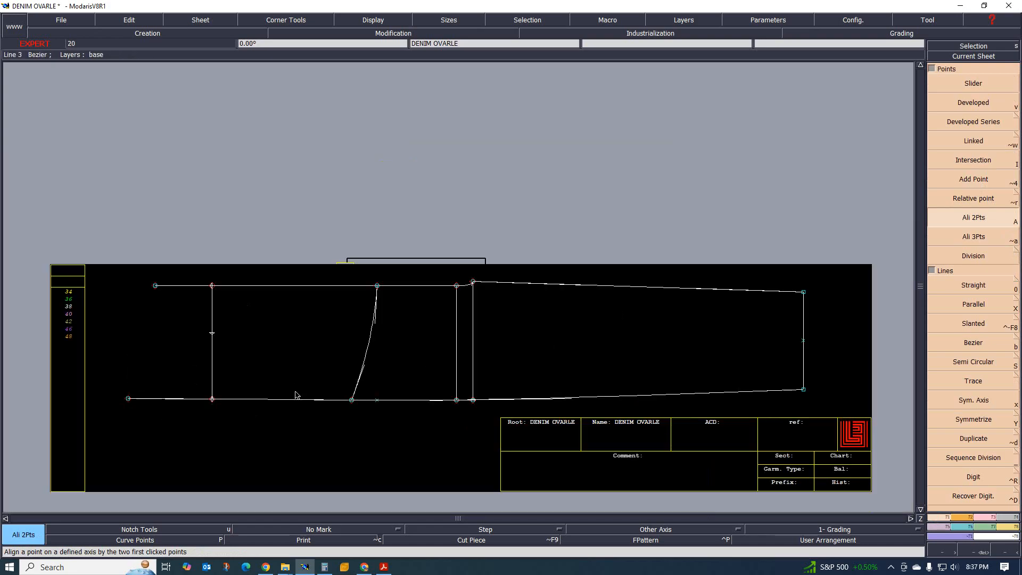
scroll(314, 387, "up", 2)
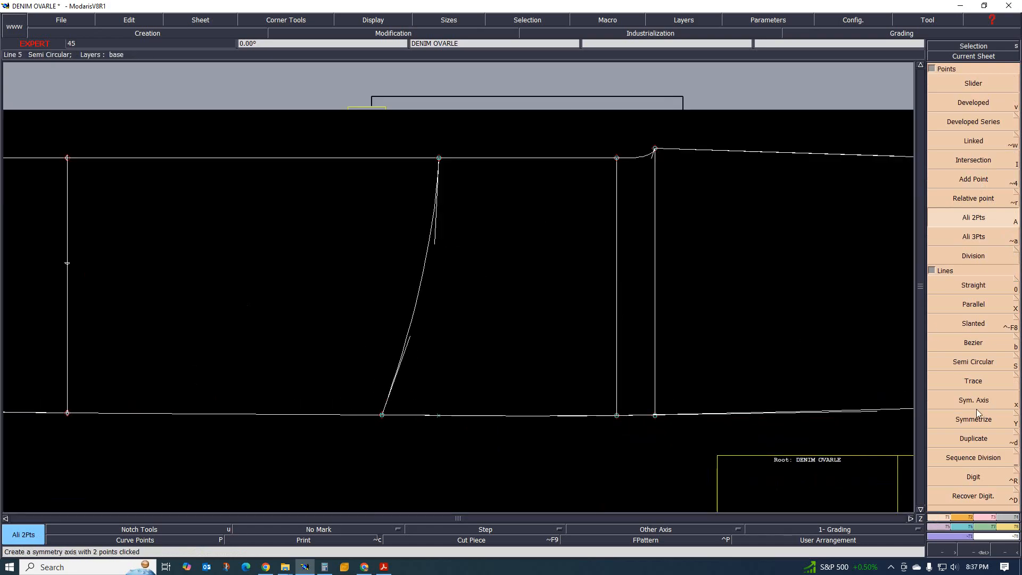
left_click(988, 517)
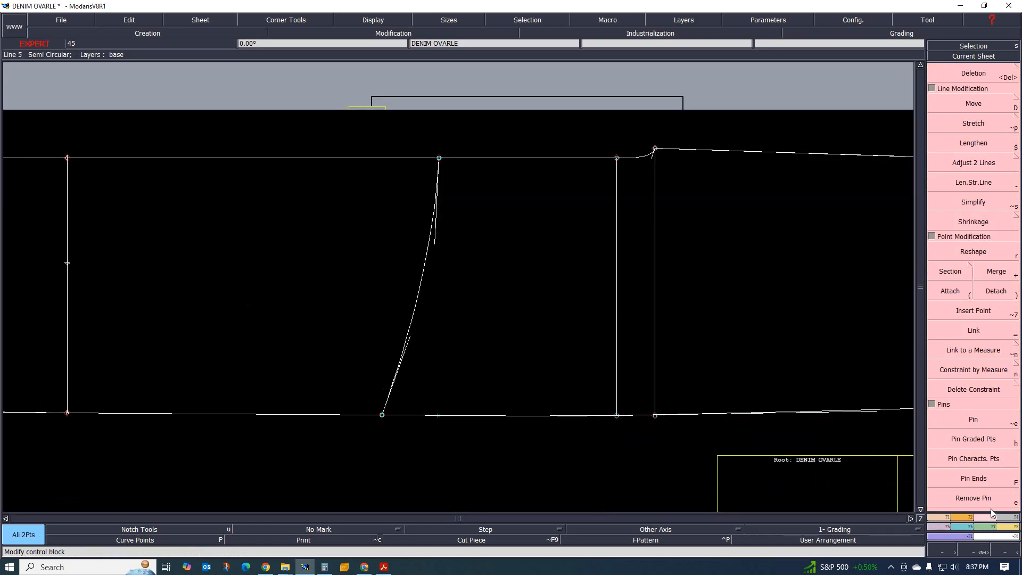
left_click(973, 252)
left_click(436, 241)
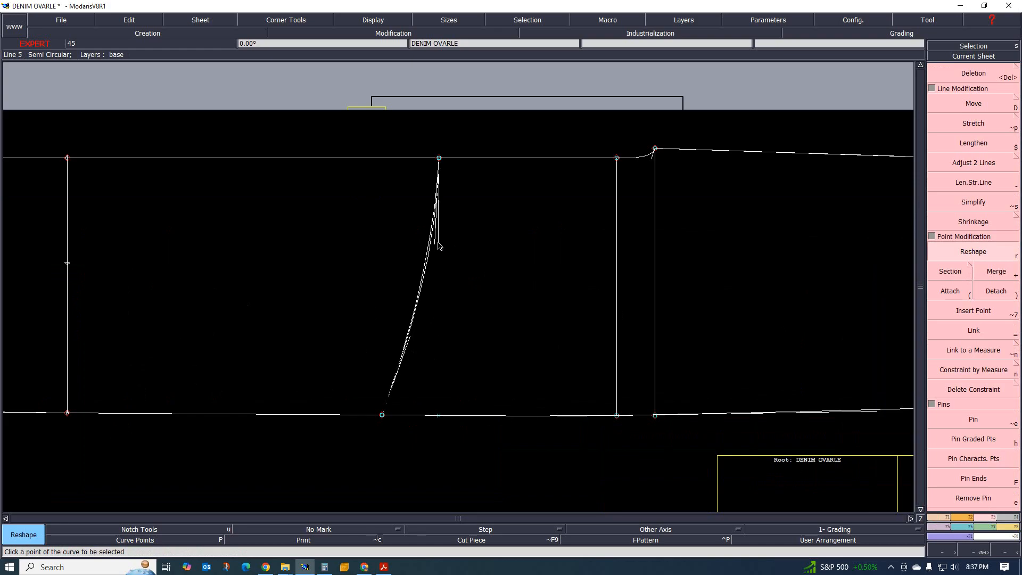
left_click(438, 242)
left_click(413, 345)
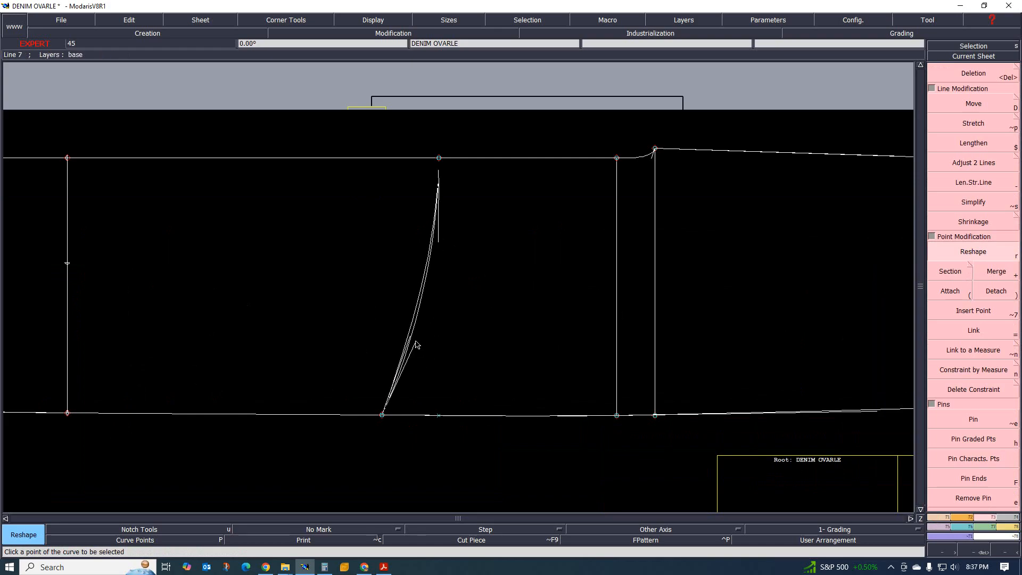
left_click(414, 342)
Create a developed point on the lower long line, 9 cm from the waist curve's end toward the bib.
scroll(447, 337, "down", 2)
scroll(446, 342, "up", 1)
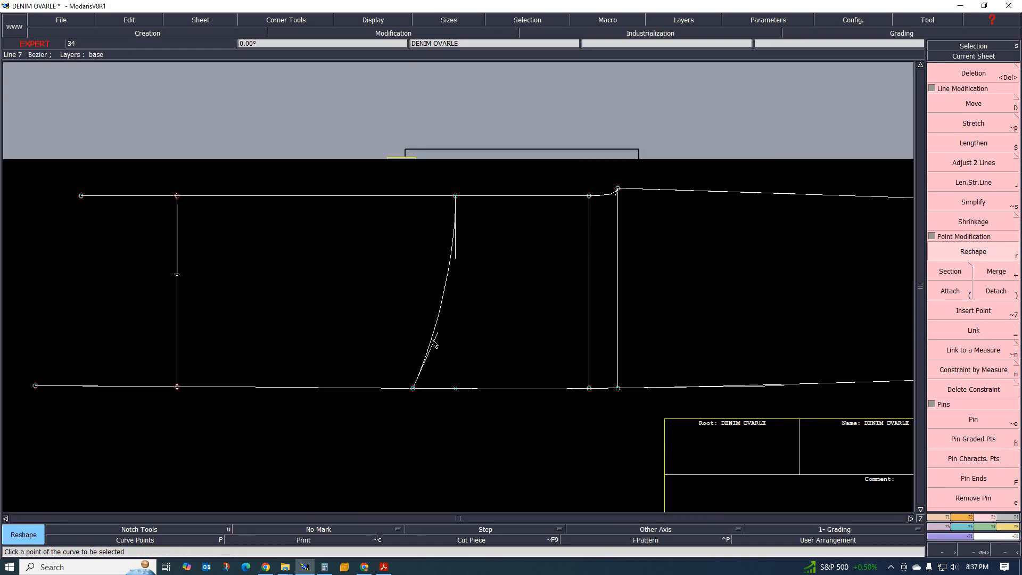
scroll(433, 342, "down", 1)
scroll(456, 392, "up", 2)
scroll(437, 382, "down", 2)
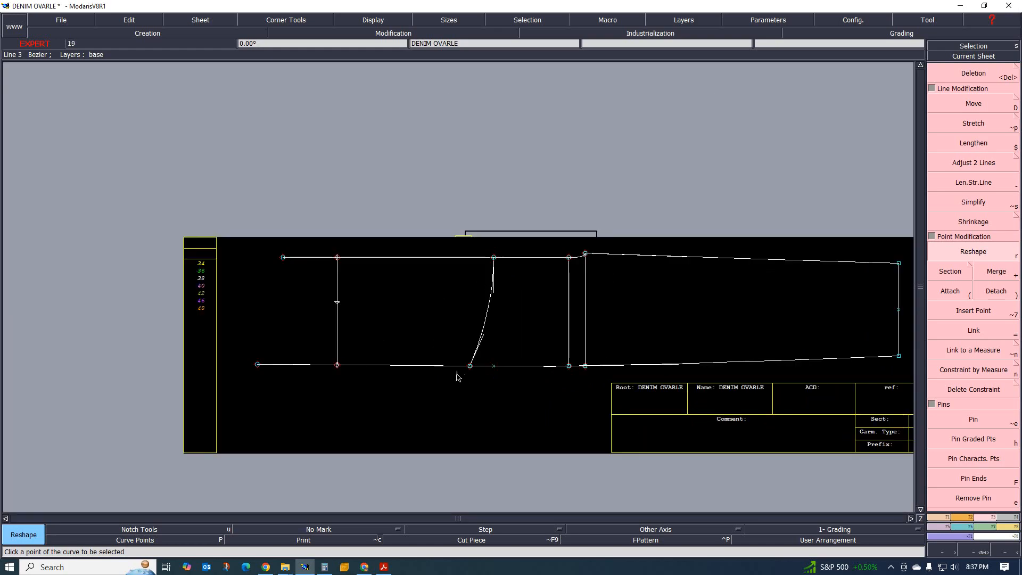
scroll(456, 376, "up", 3)
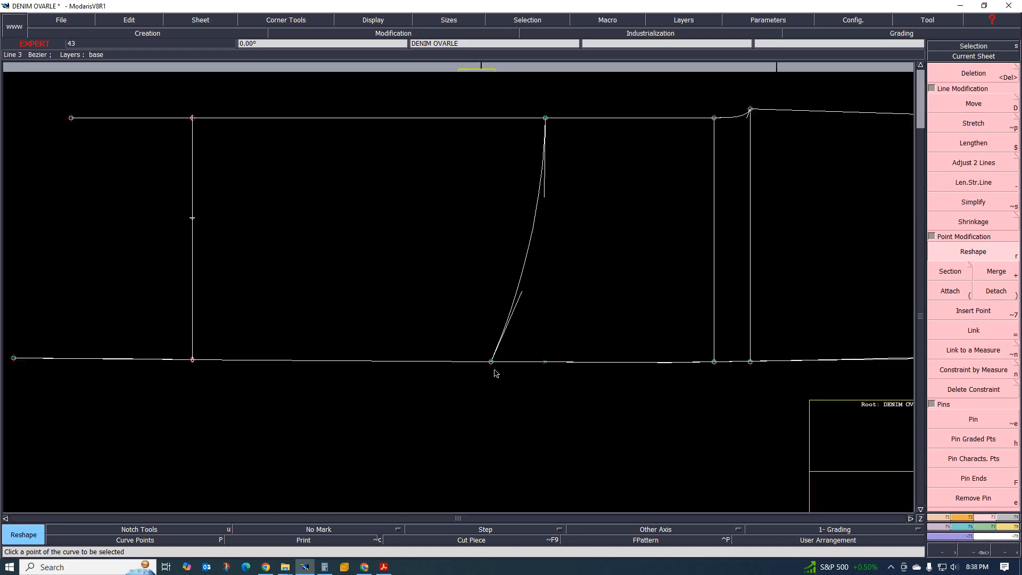
left_click(148, 33)
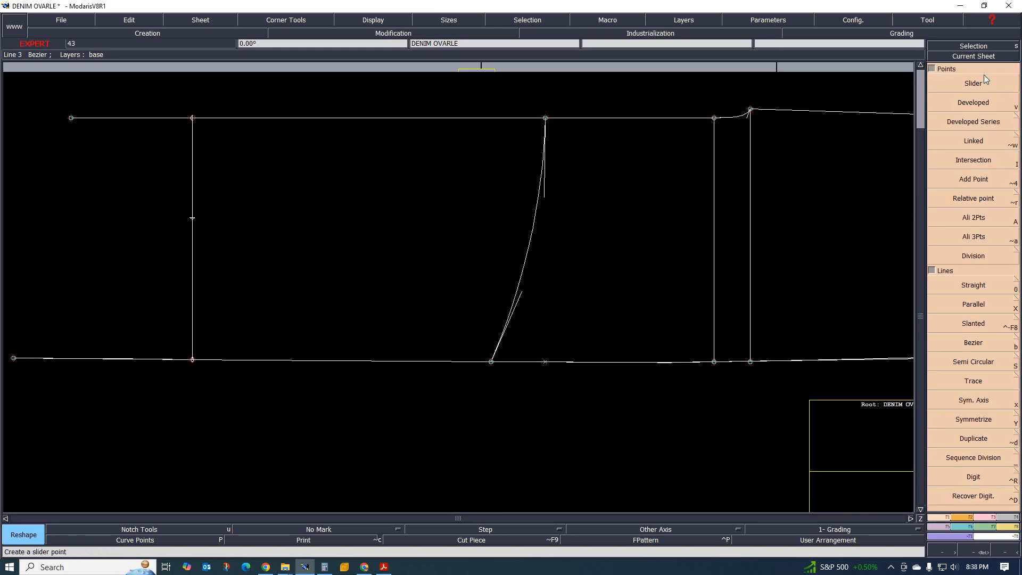
left_click(974, 102)
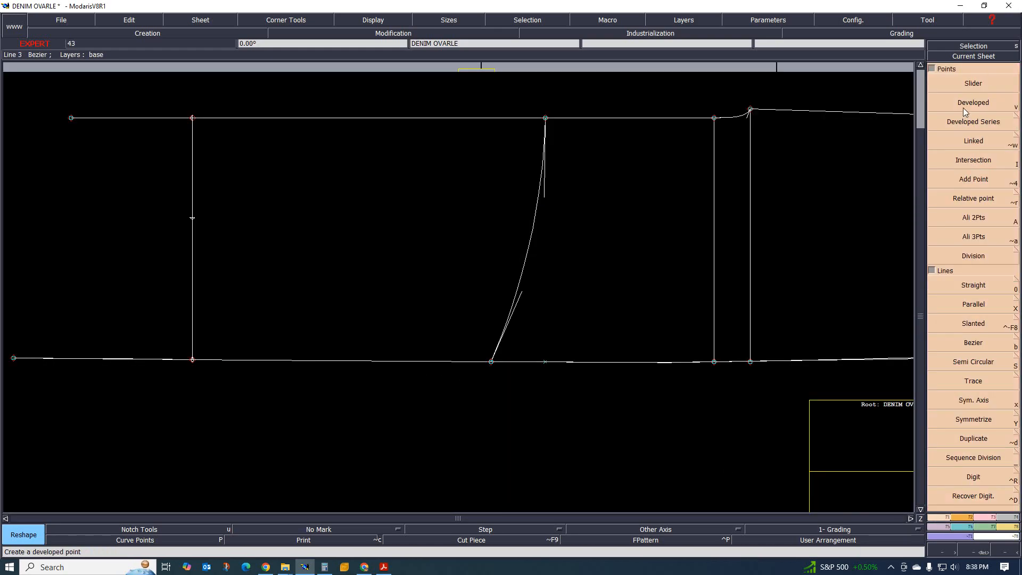
left_click(490, 362)
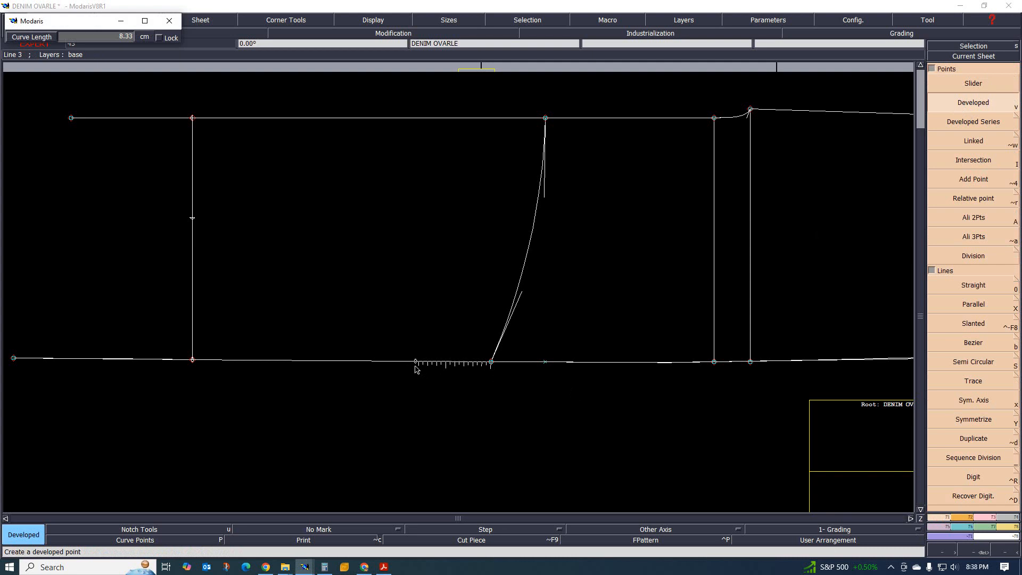
type("9")
left_click(416, 369)
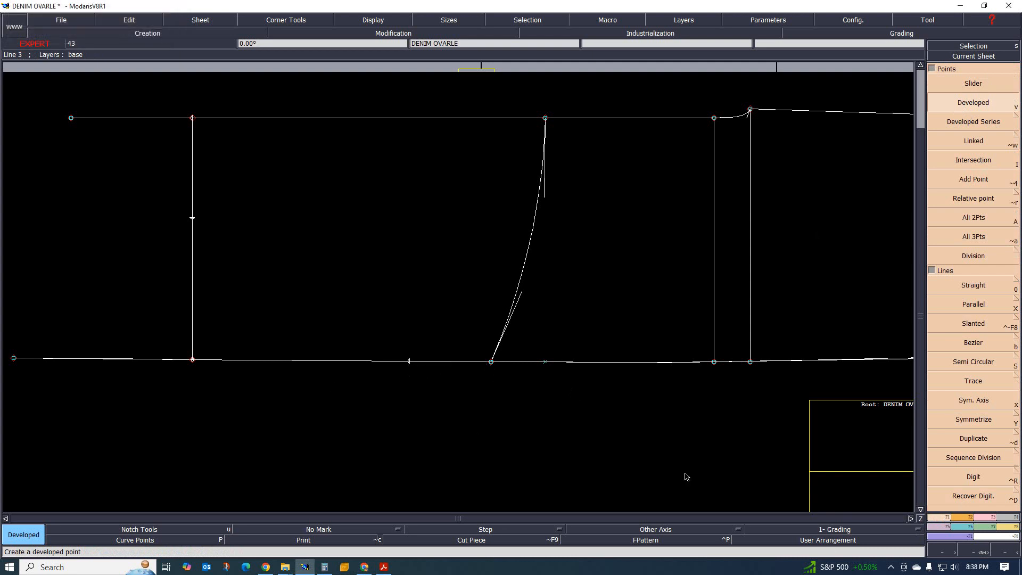
Insert the point on the vertical bib line and the 9 cm point on the lower long line into their lines.
left_click(987, 519)
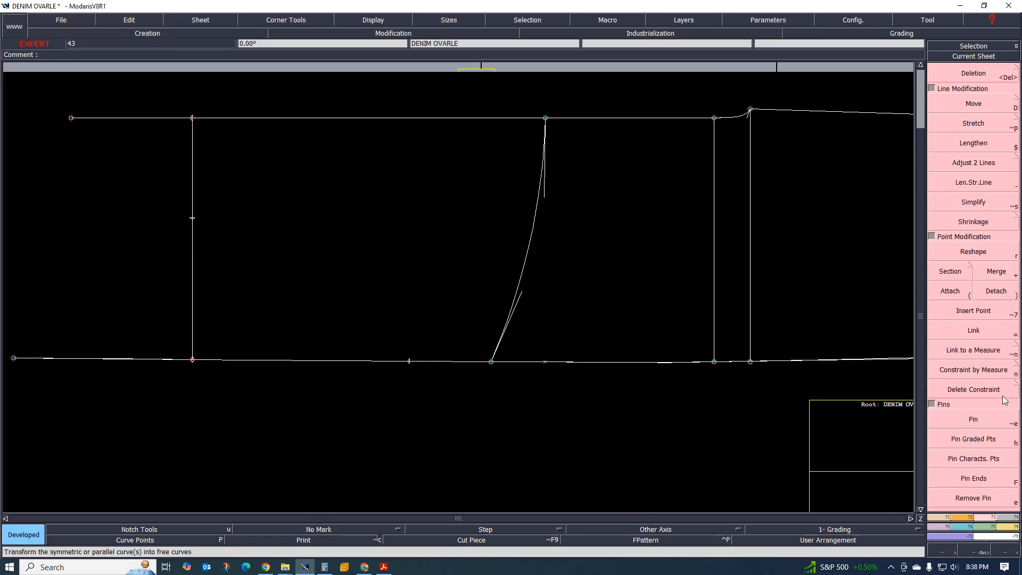
left_click(979, 315)
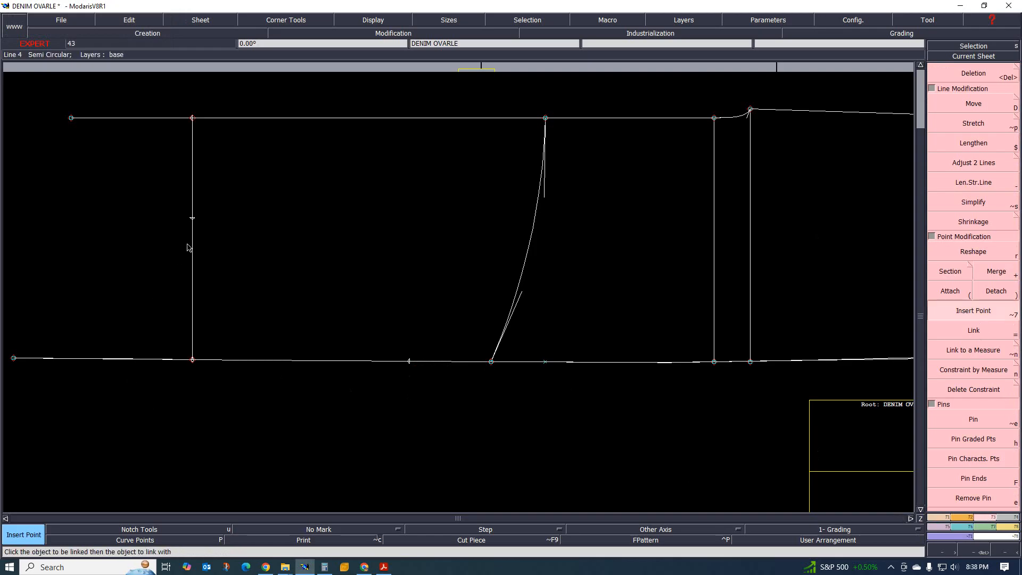
left_click(193, 218)
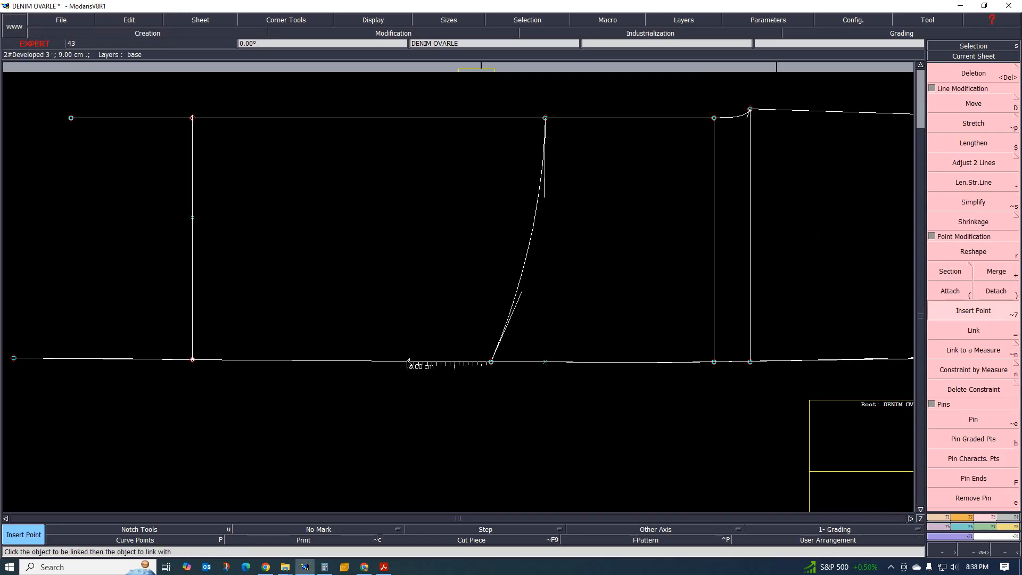
left_click(409, 362)
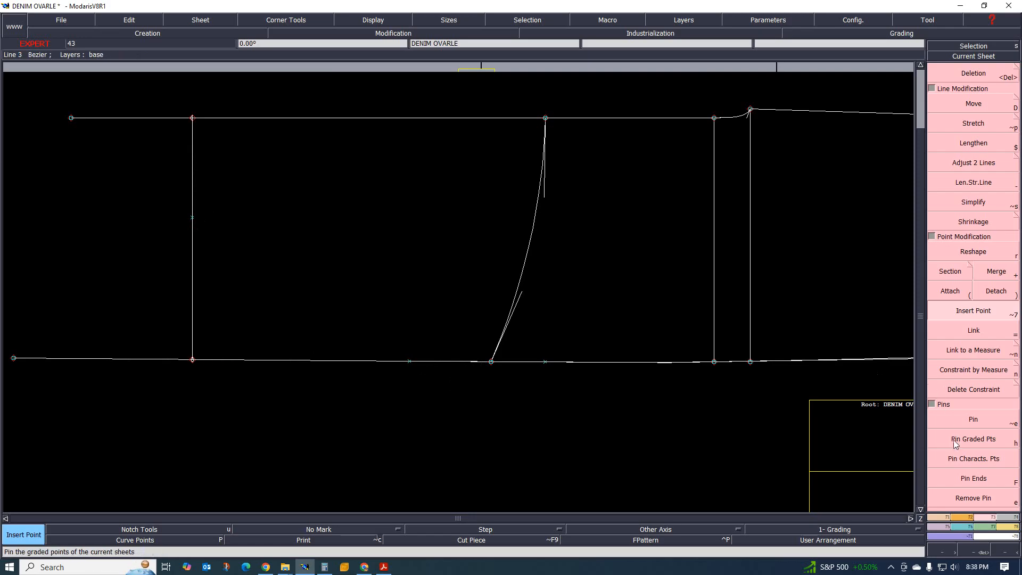
Draw a Bezier line from the inserted point on the vertical bib line to the 9 cm point on the lower line.
left_click(946, 517)
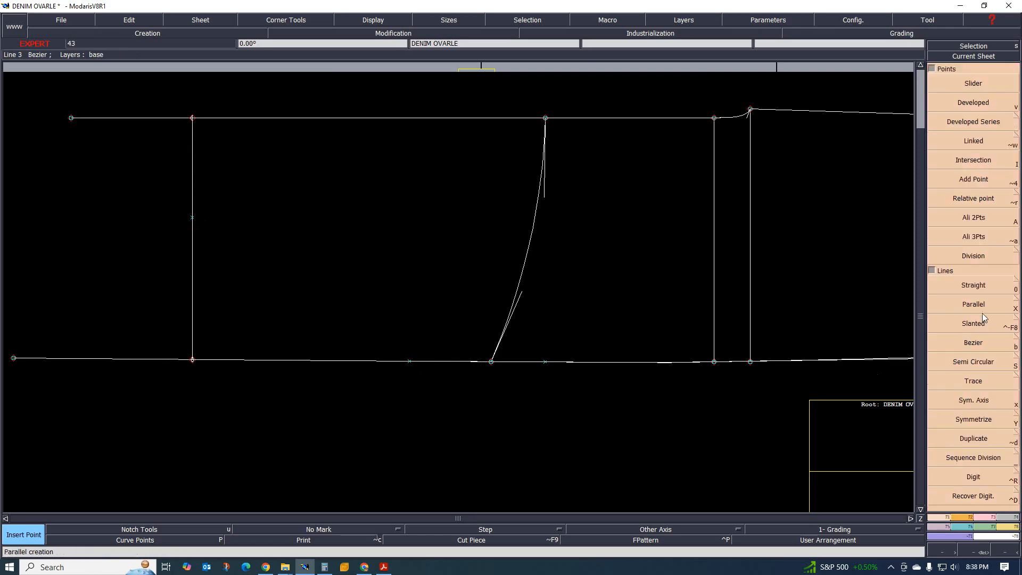
left_click(969, 346)
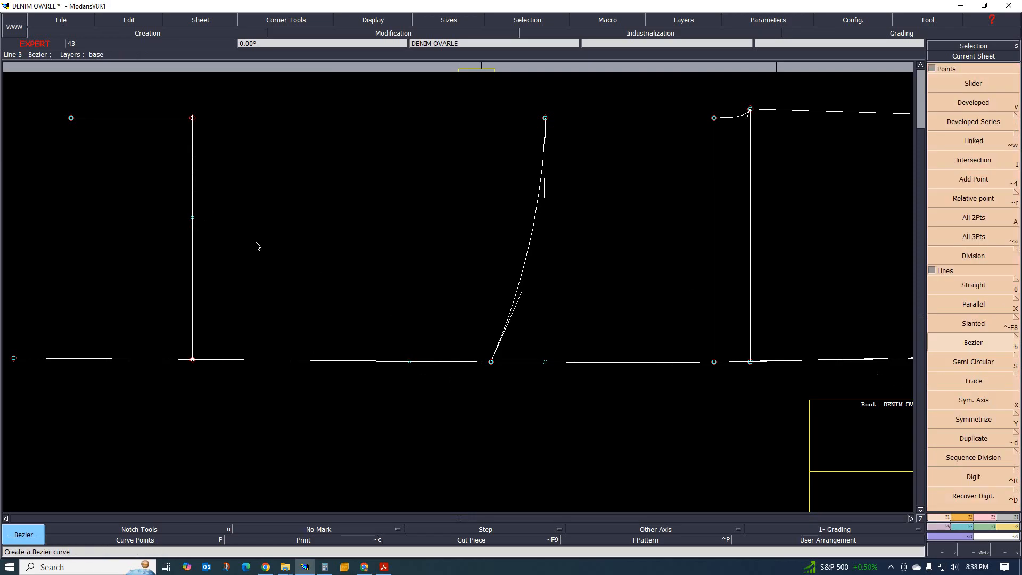
left_click(192, 218)
left_click(410, 362)
Check the overalls sketch in the specification PDF and reshape the new diagonal Bezier in Modaris into a curved armhole.
left_click(986, 517)
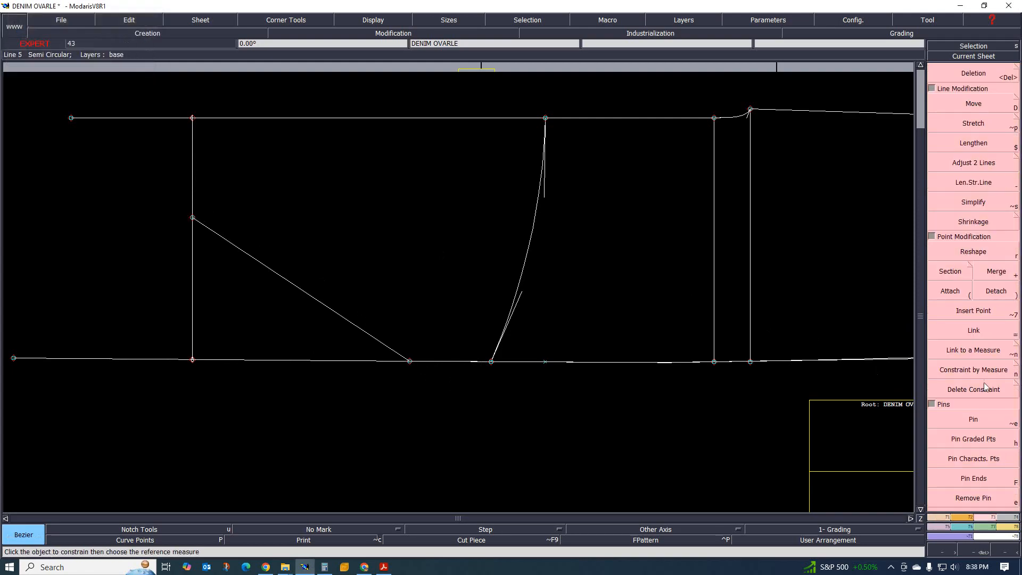
left_click(383, 567)
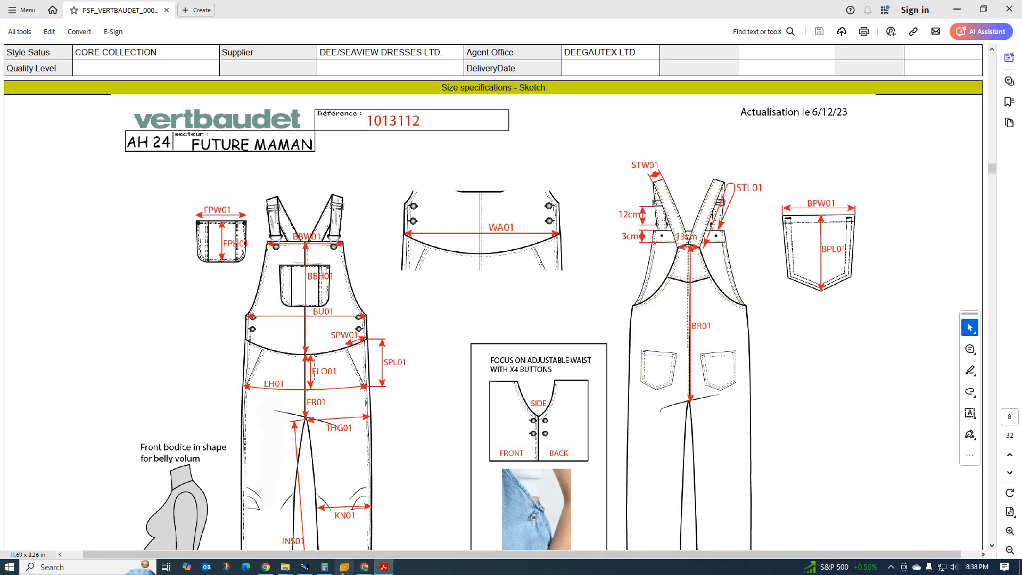
left_click(307, 568)
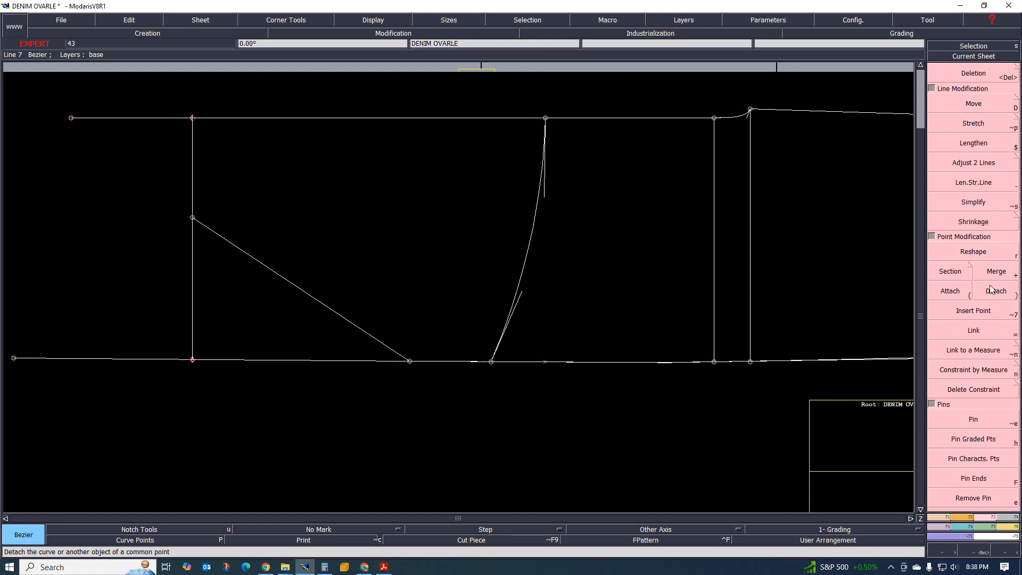
key("r")
left_click(364, 331)
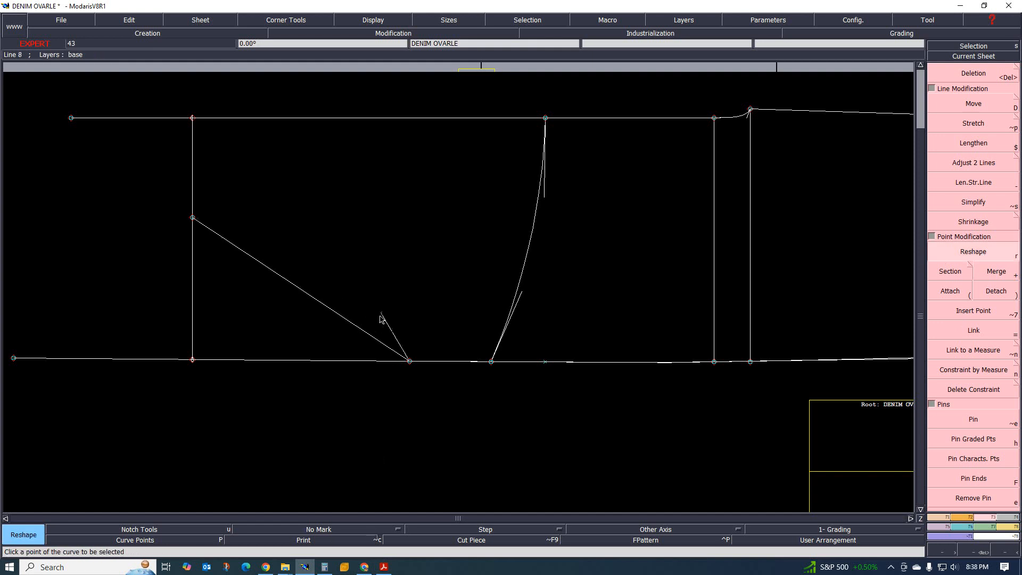
left_click(379, 297)
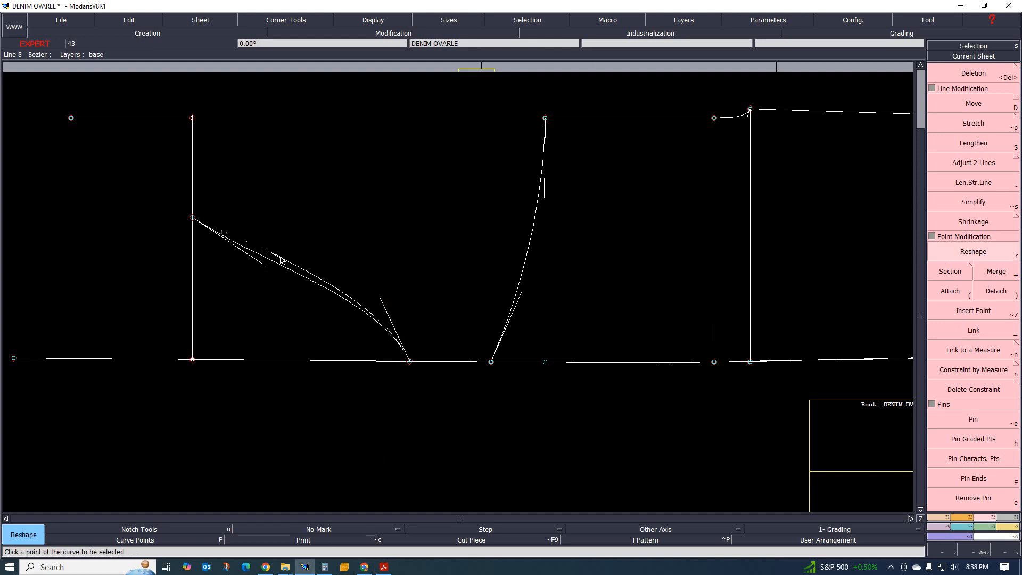
left_click(281, 255)
left_click(380, 298)
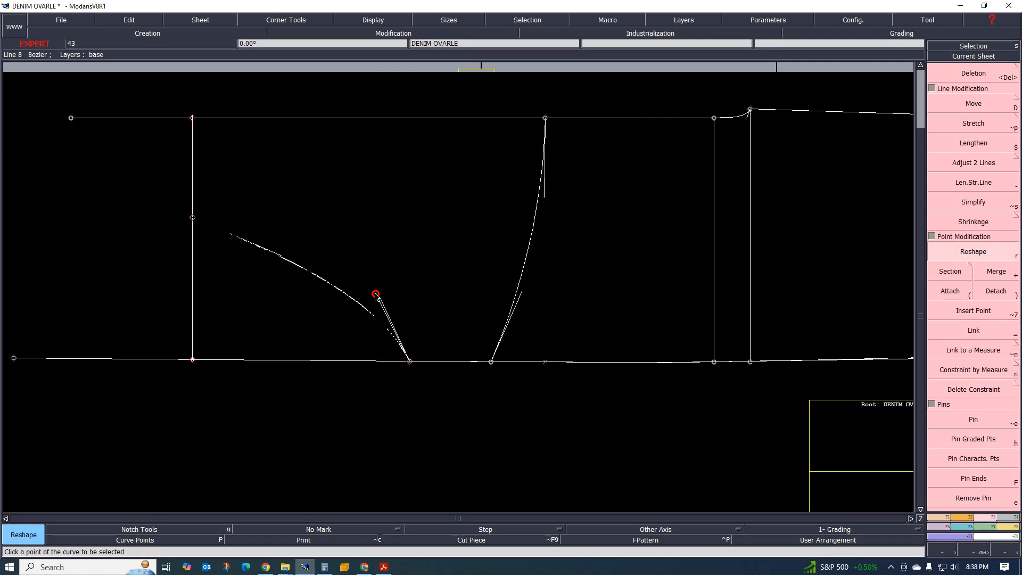
left_click(377, 294)
Compare the armhole and side section of the pattern with the overalls sketch in the specification PDF.
scroll(312, 318, "down", 1)
scroll(371, 268, "up", 1)
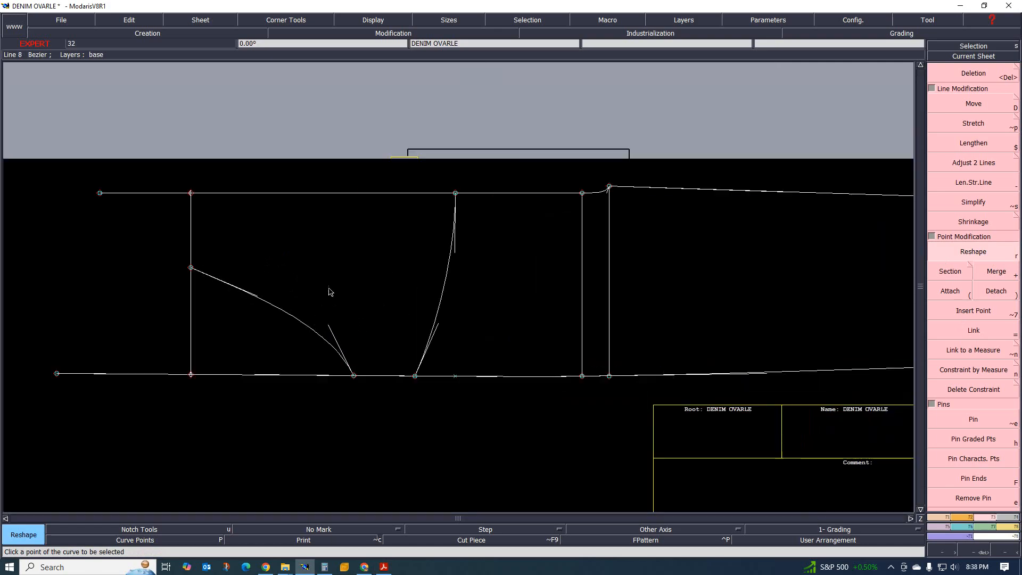
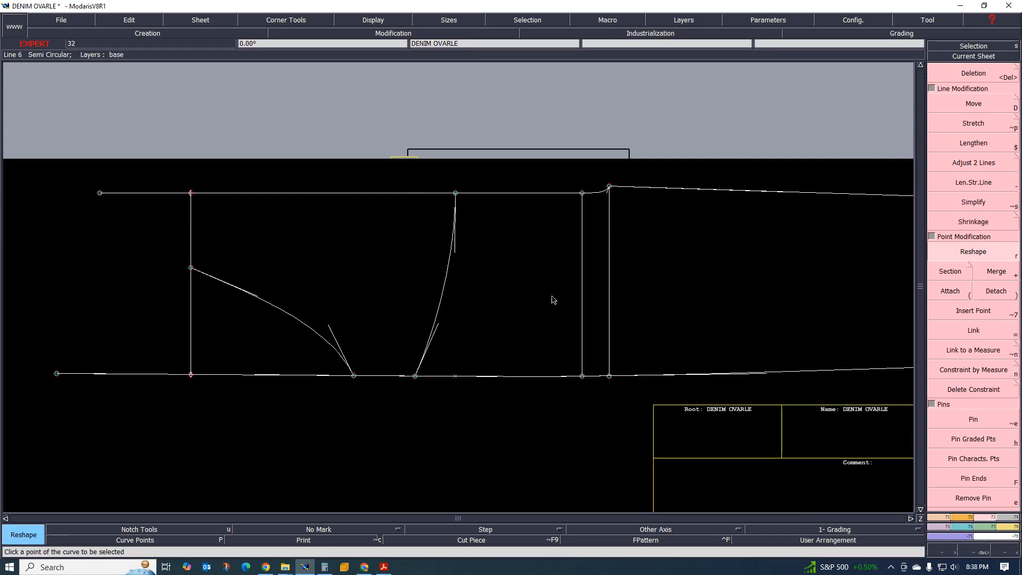
scroll(372, 367, "up", 2)
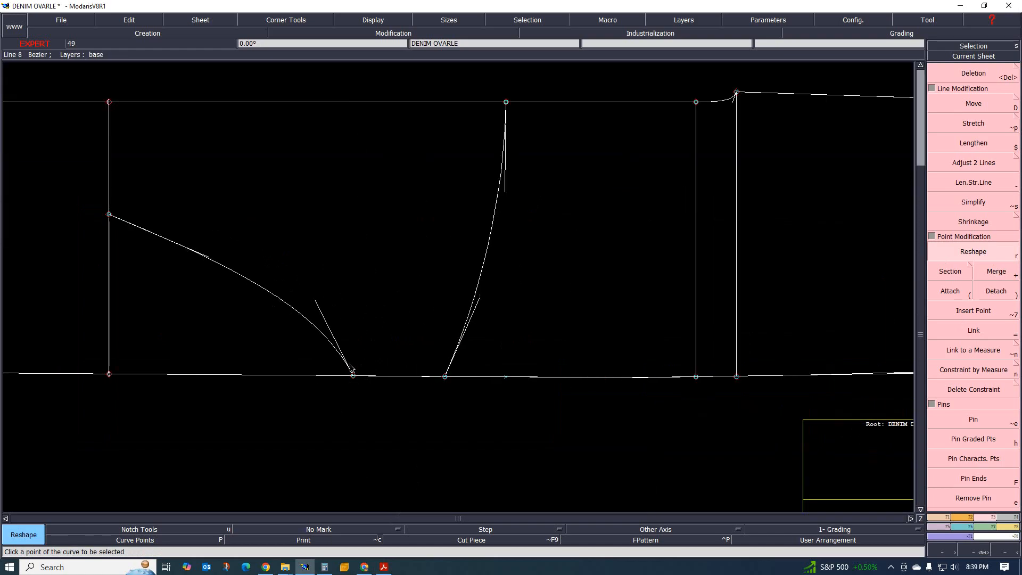
left_click(385, 567)
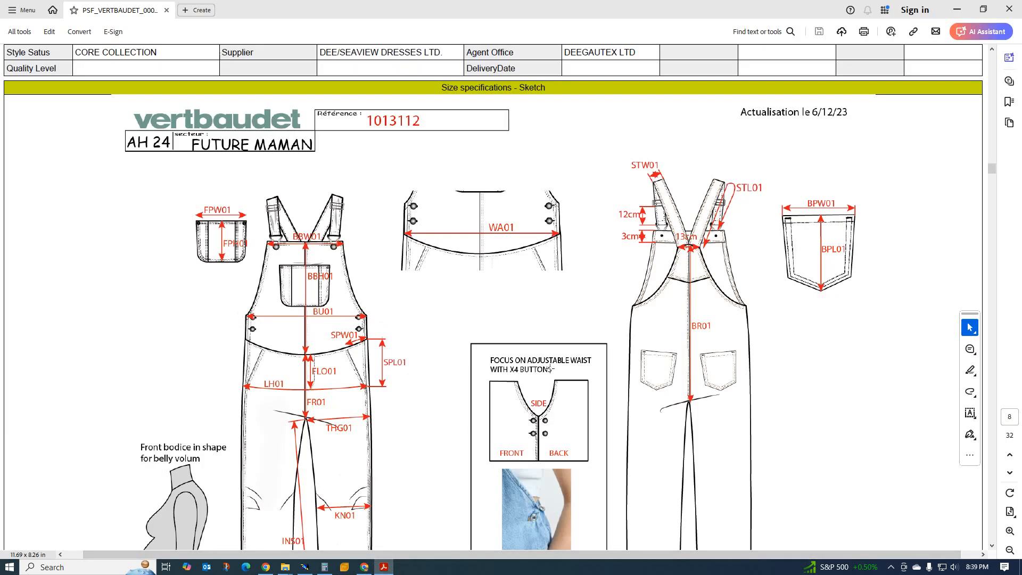
left_click(305, 567)
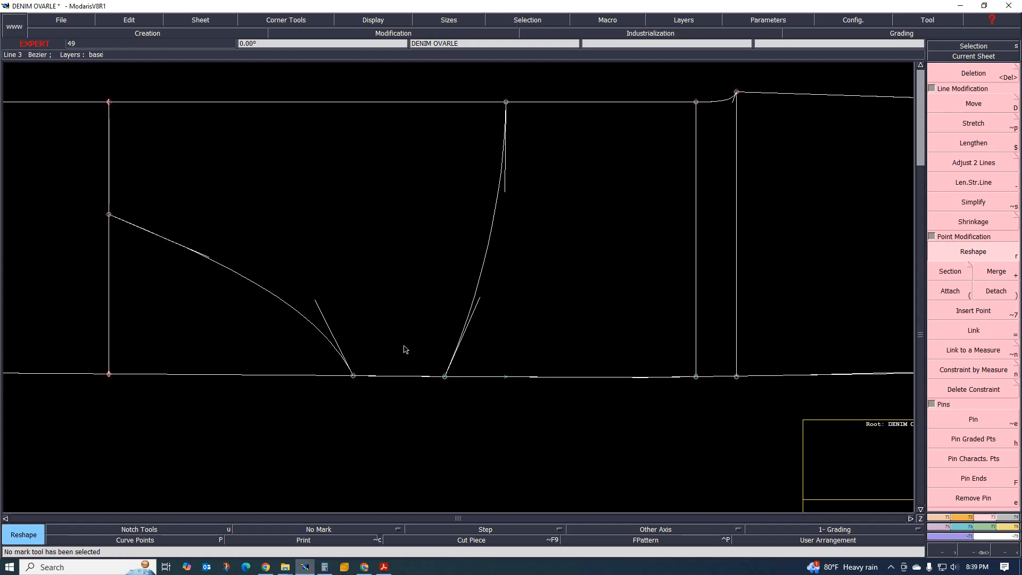
scroll(377, 255, "up", 2)
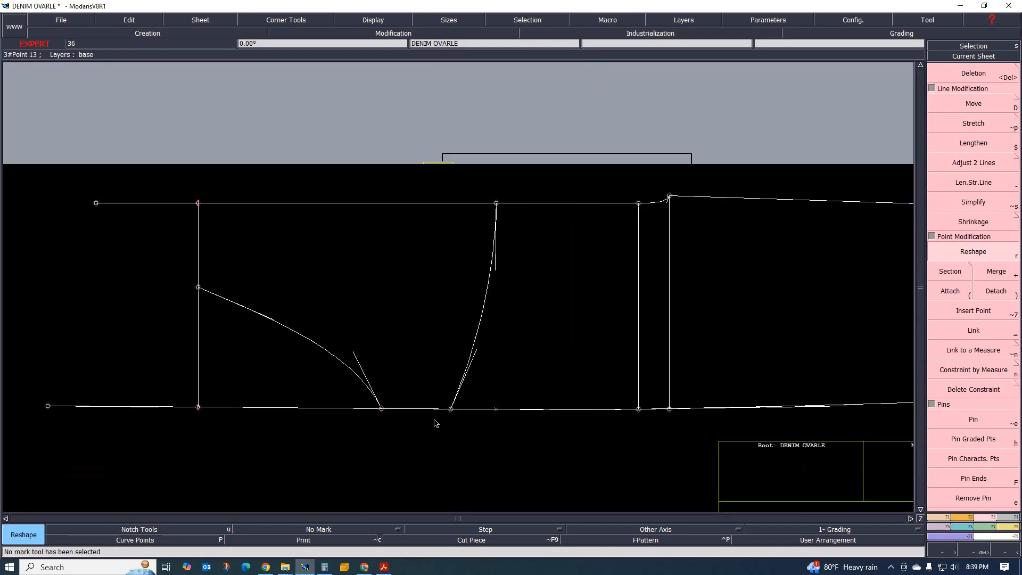
Draw a straight line from the armhole curve's lower end across to the upper long line.
left_click(953, 519)
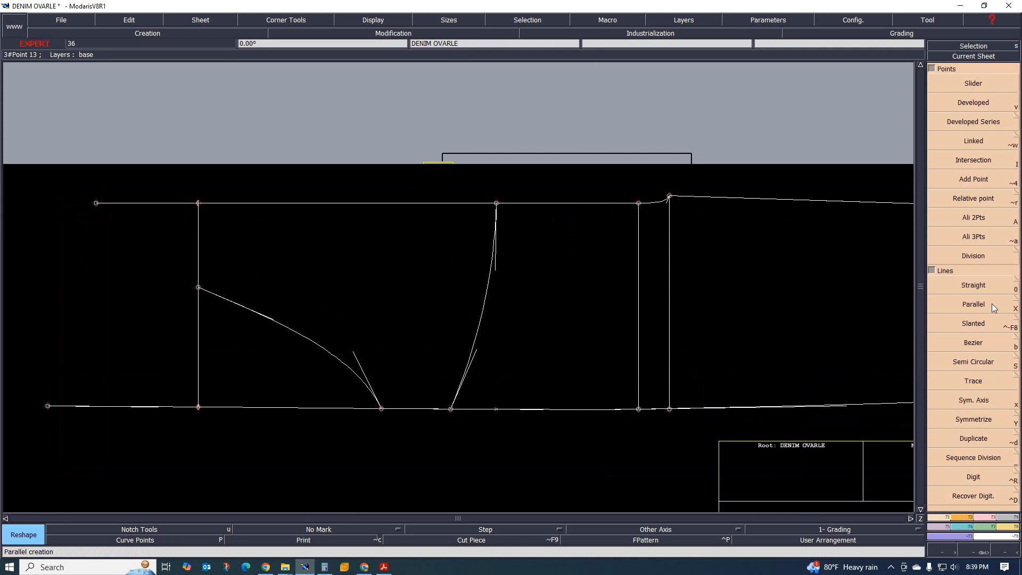
left_click(973, 284)
left_click(381, 408)
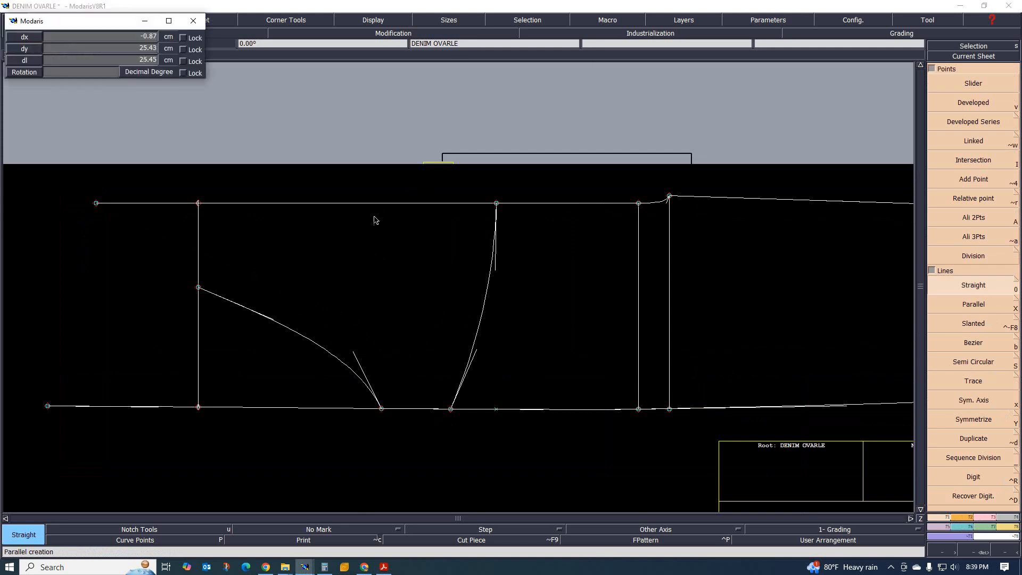
left_click(377, 202)
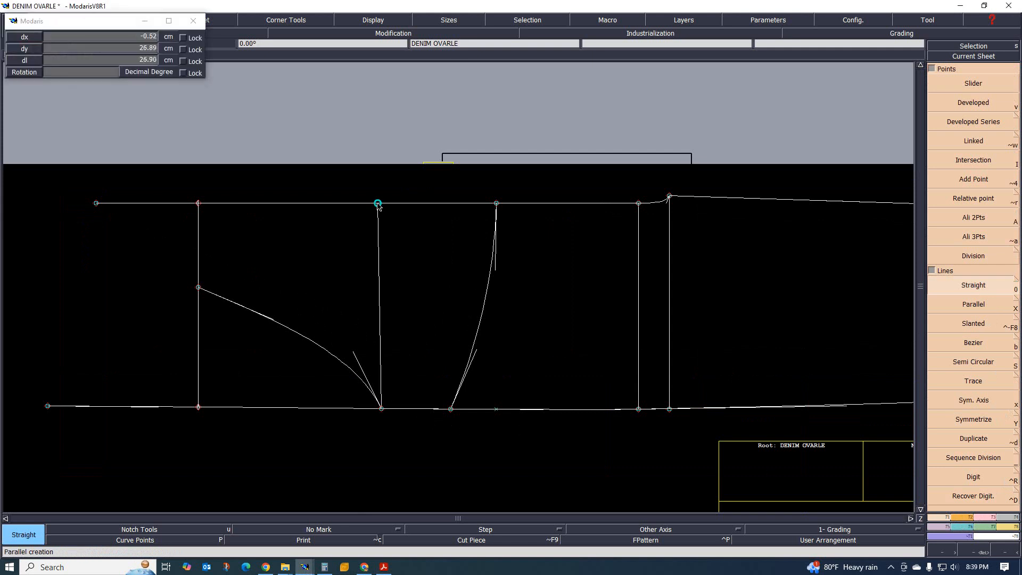
Align the new cross line's upper end with its lower end using Ali 2Pts, making the line vertical.
left_click(966, 218)
left_click(381, 409)
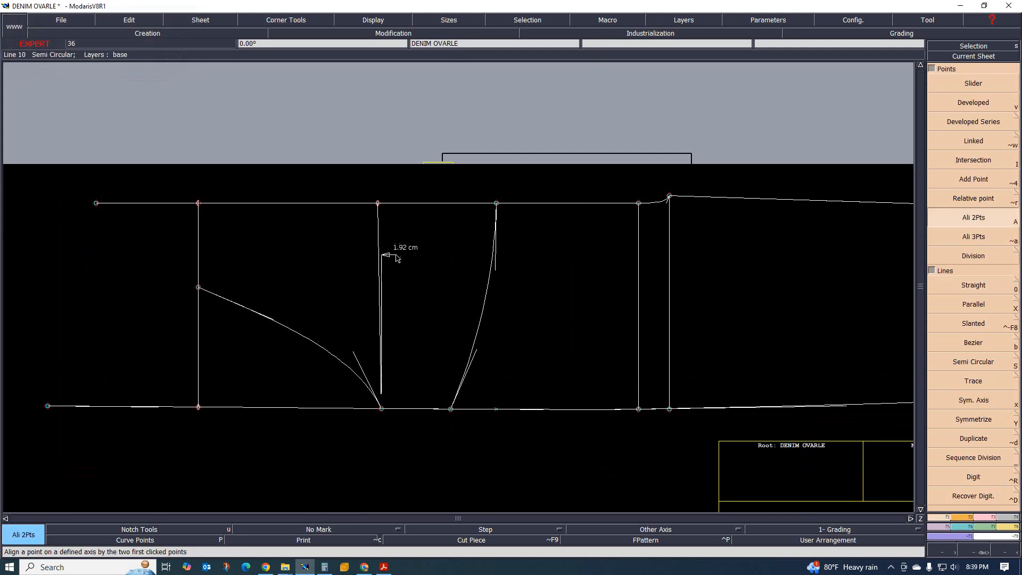
left_click(378, 202)
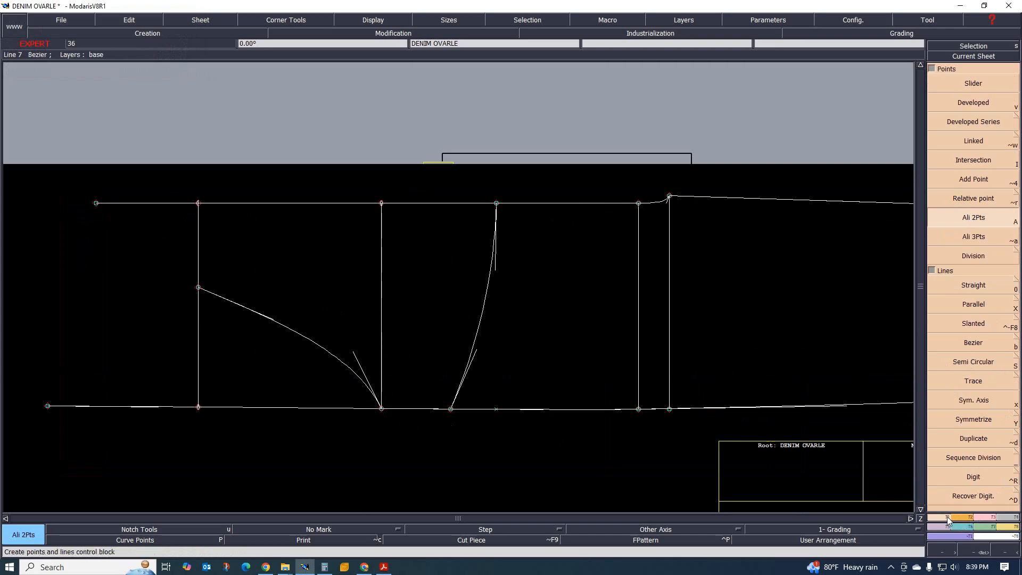
Place a developed point at -25.5 cm from the upper end of the vertical line above the armhole curve's lower end.
left_click(974, 103)
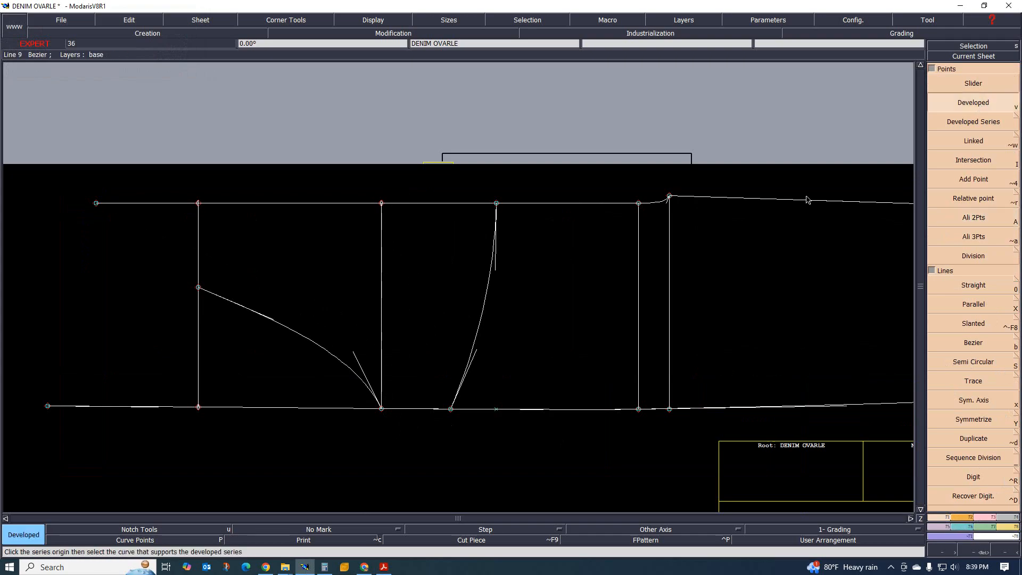
left_click(381, 203)
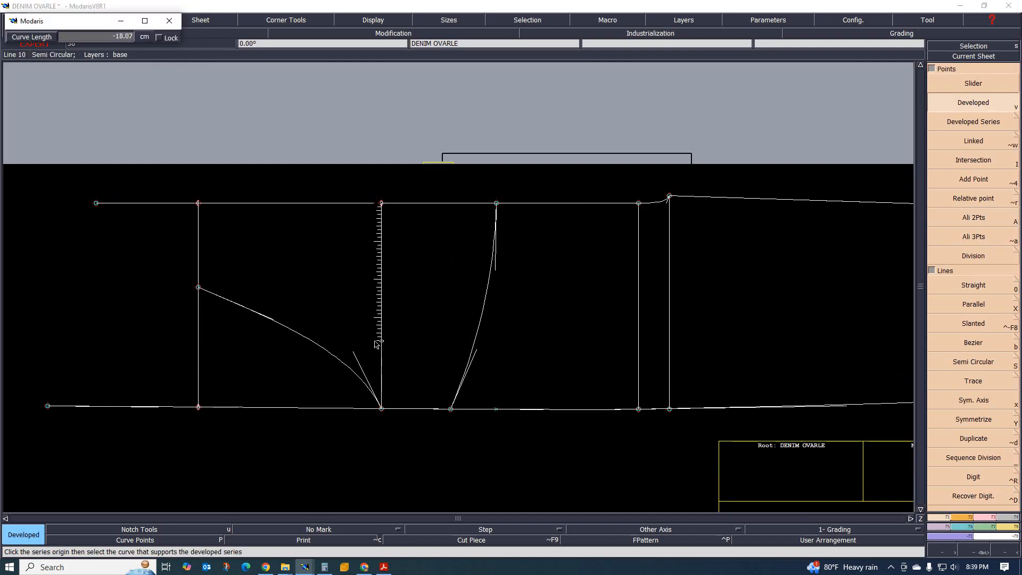
key("BackSpace")
type("-25.5")
key("Return")
Align the armhole curve's lower end with the new 25.5 cm point using Ali 2Pts.
scroll(359, 436, "up", 2)
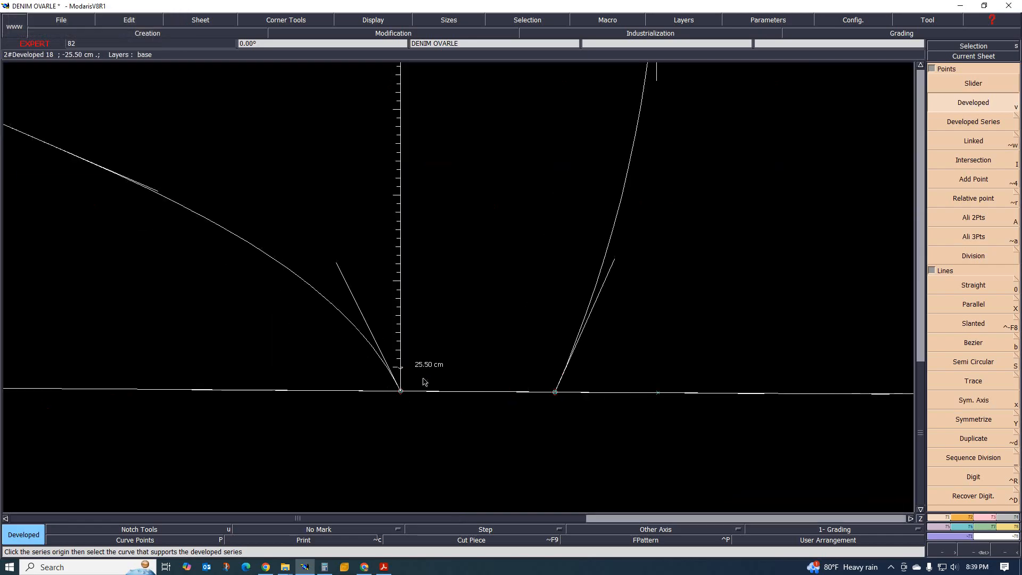
left_click(973, 217)
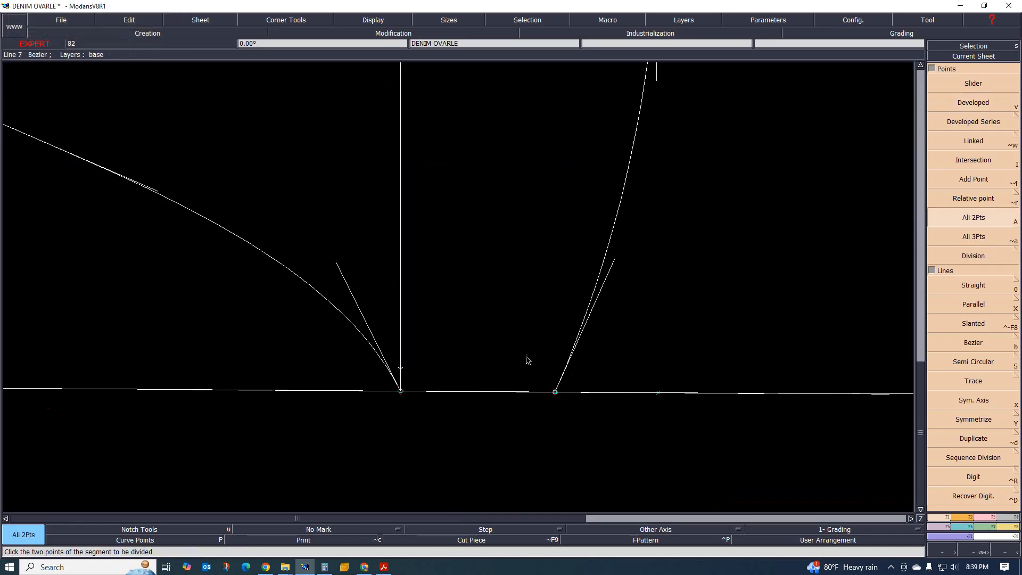
left_click(400, 392)
scroll(407, 415, "down", 3)
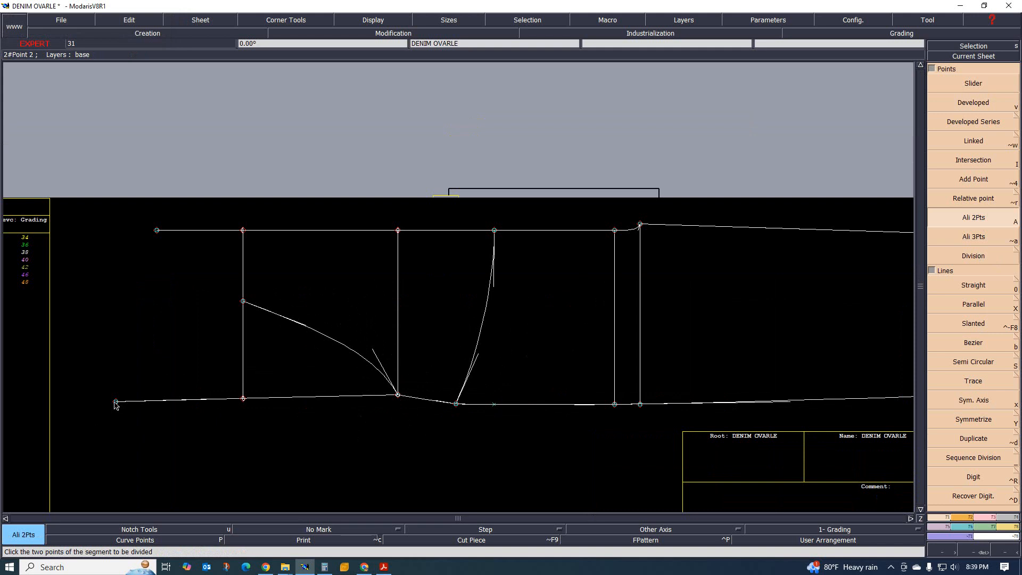
Delete the leftover part of the lower long line beyond the armhole and the cross line at the armhole's upper end.
key("Delete")
scroll(288, 351, "up", 1)
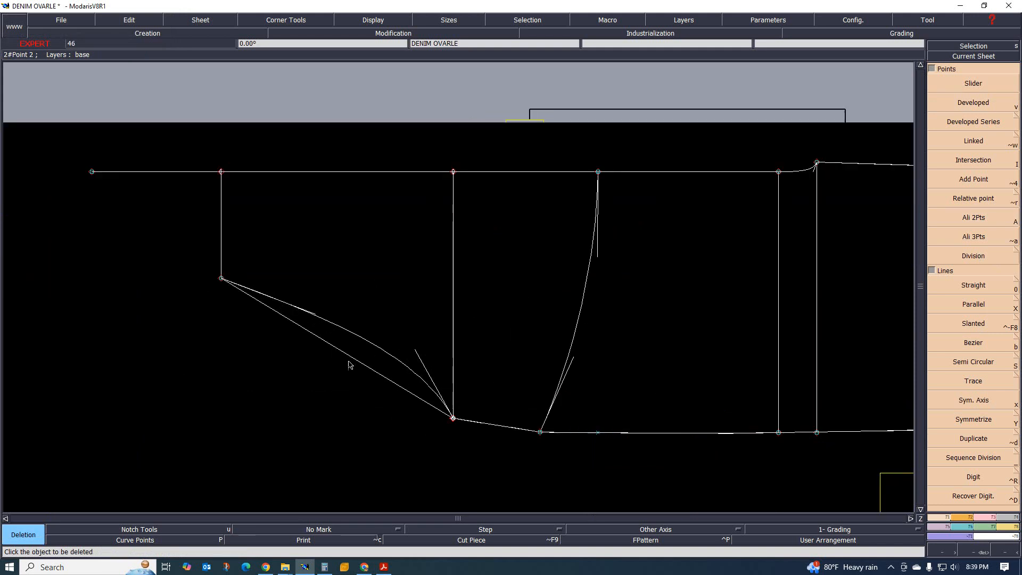
left_click(353, 358)
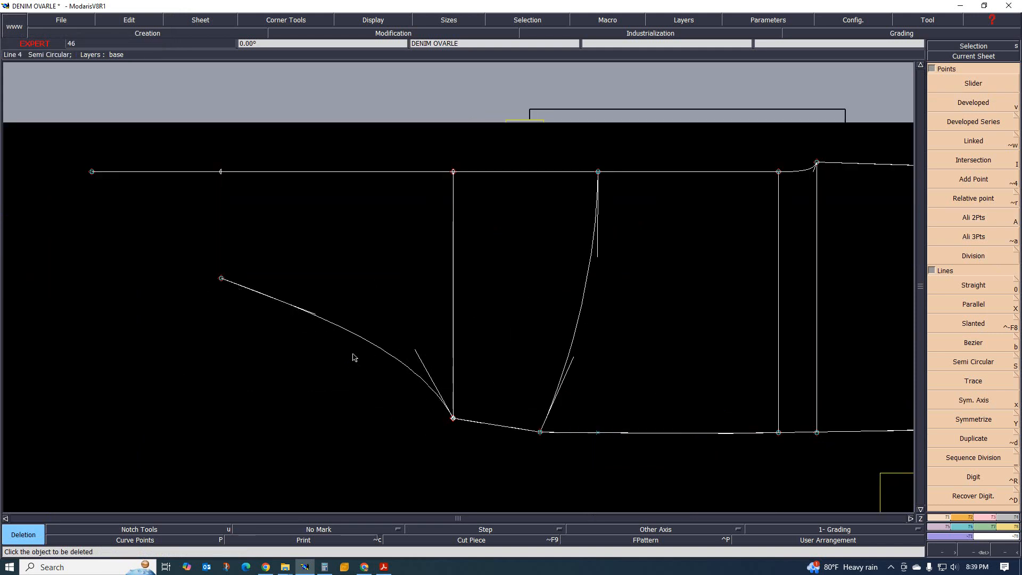
scroll(371, 409, "up", 1)
scroll(371, 409, "down", 1)
scroll(268, 348, "up", 2)
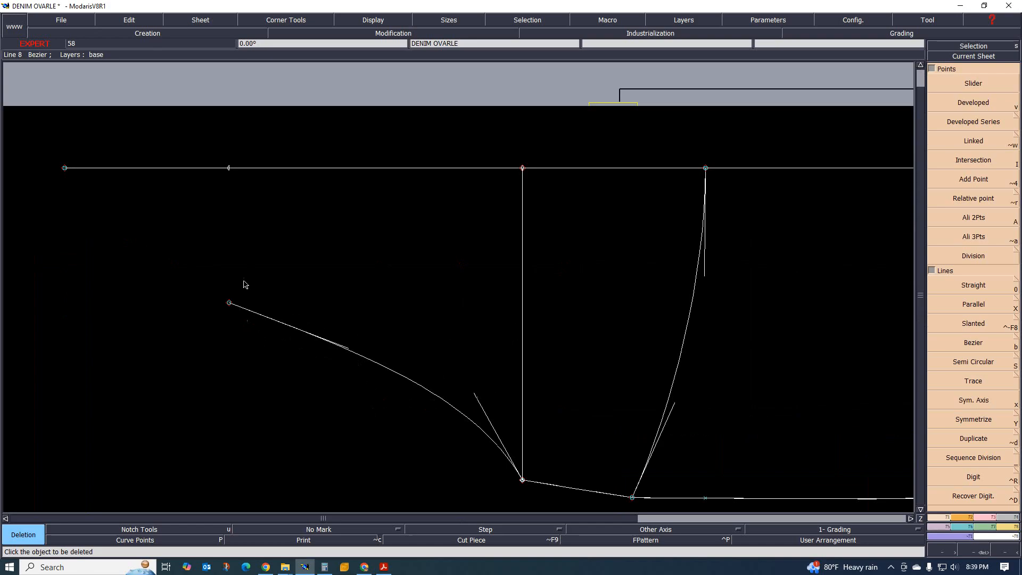
Draw a straight line from the 39 cm point on the upper long line to the armhole curve's upper end.
key("0")
left_click(229, 168)
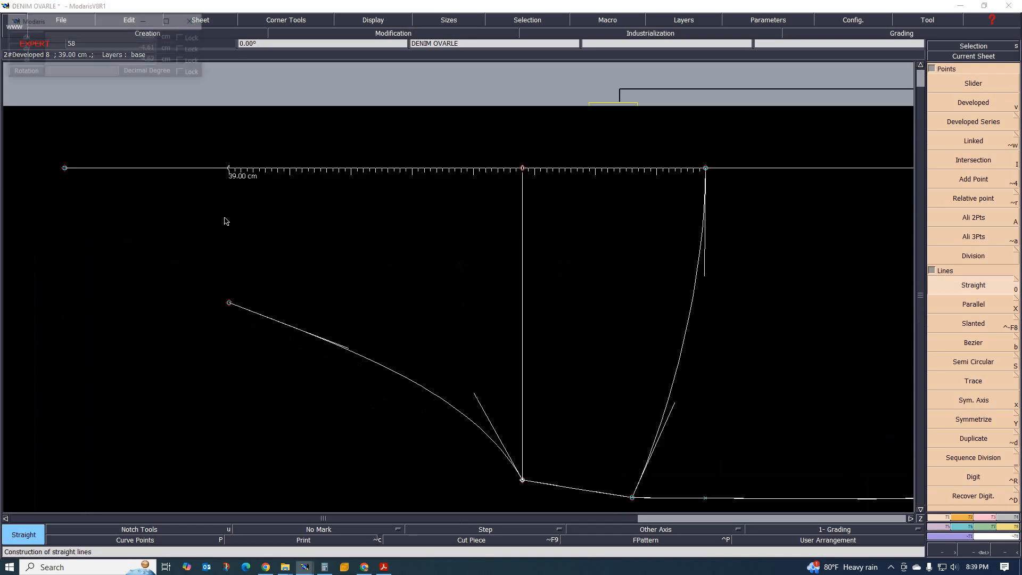
left_click(229, 302)
scroll(230, 320, "down", 3)
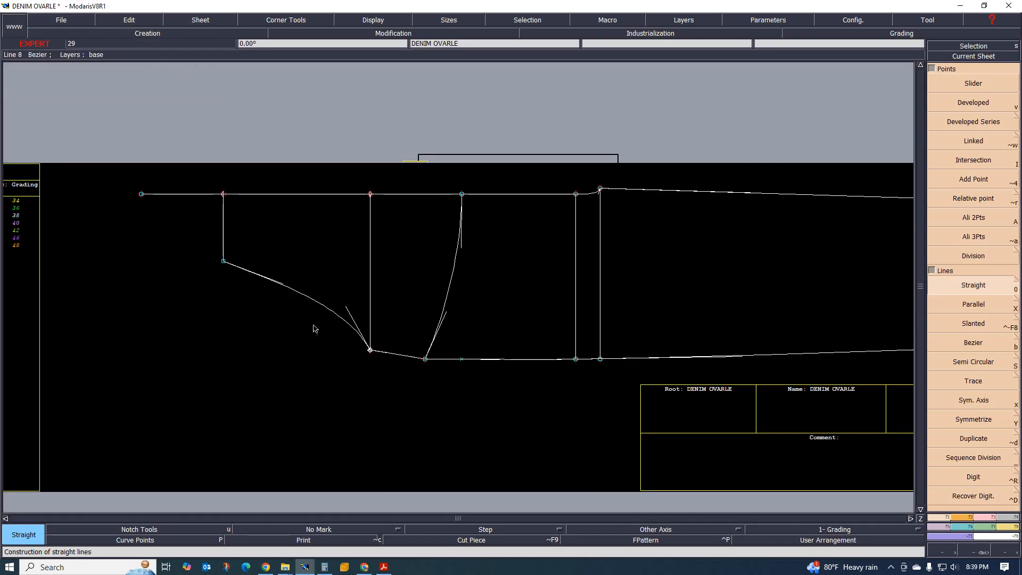
Examine the side line's shape from the armhole past the waist curve and down to the hem.
scroll(312, 272, "up", 2)
scroll(216, 346, "down", 3)
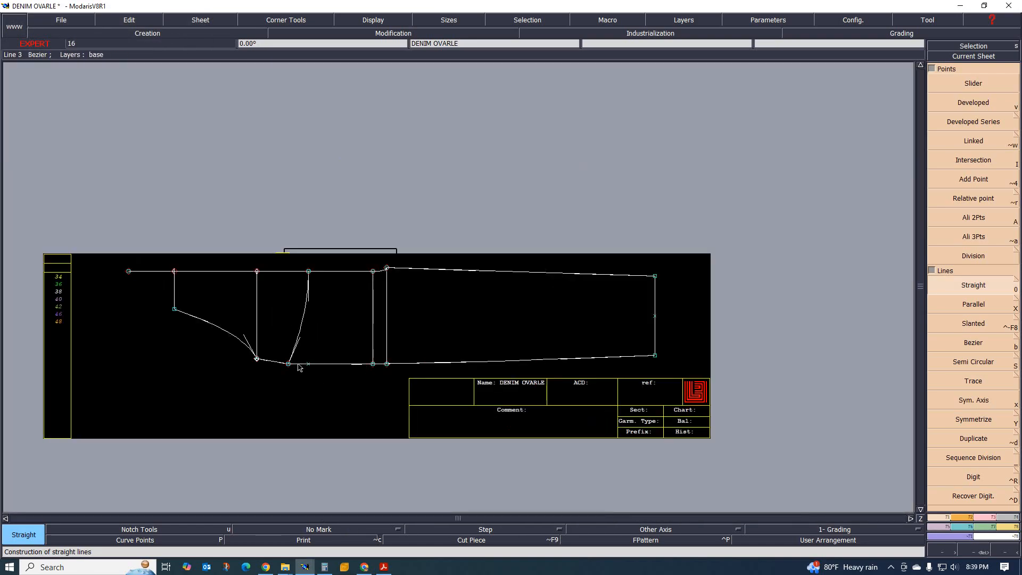
scroll(296, 366, "up", 2)
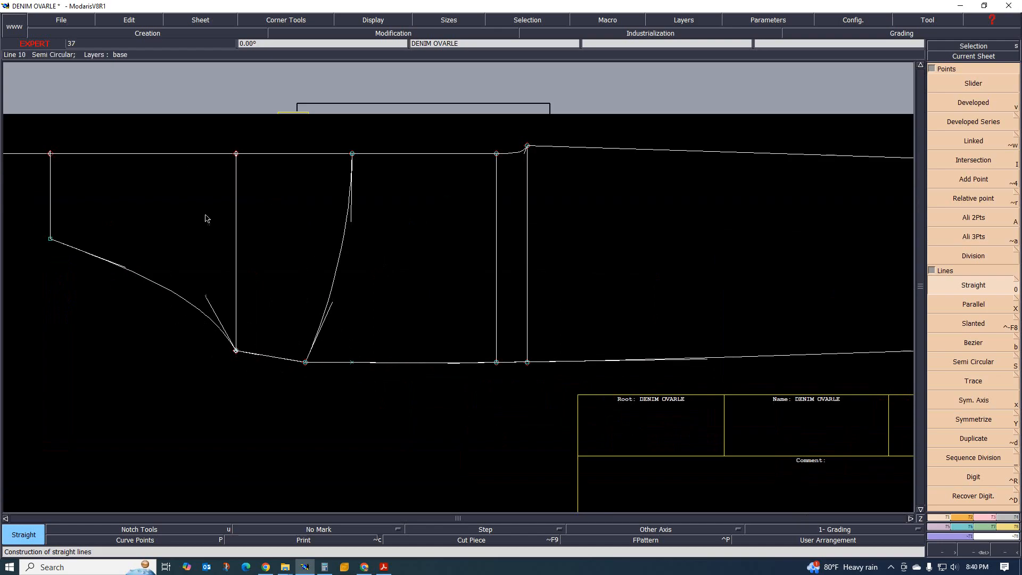
scroll(206, 218, "down", 4)
scroll(278, 256, "up", 5)
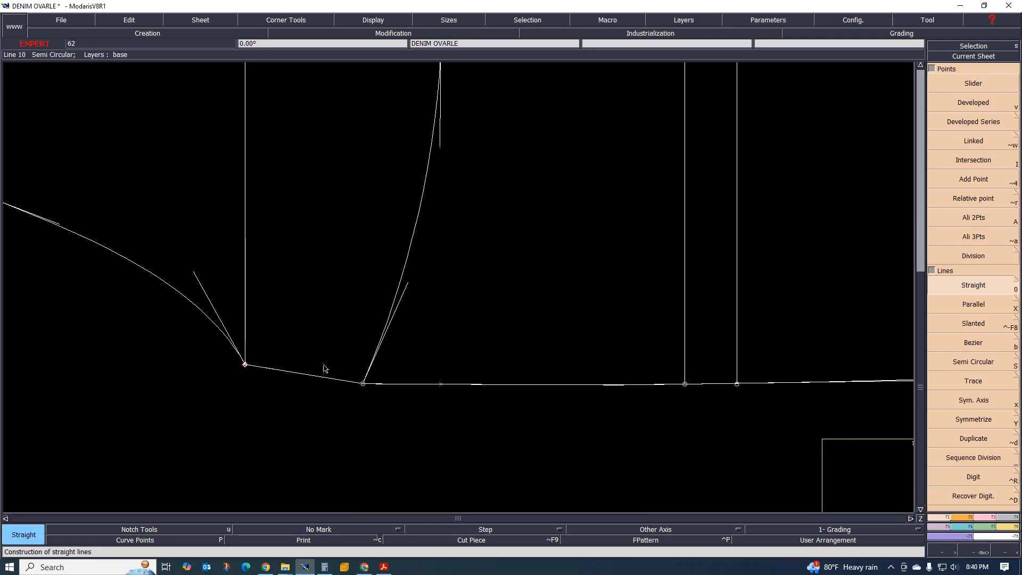
scroll(325, 367, "down", 4)
scroll(294, 395, "up", 4)
scroll(342, 406, "down", 3)
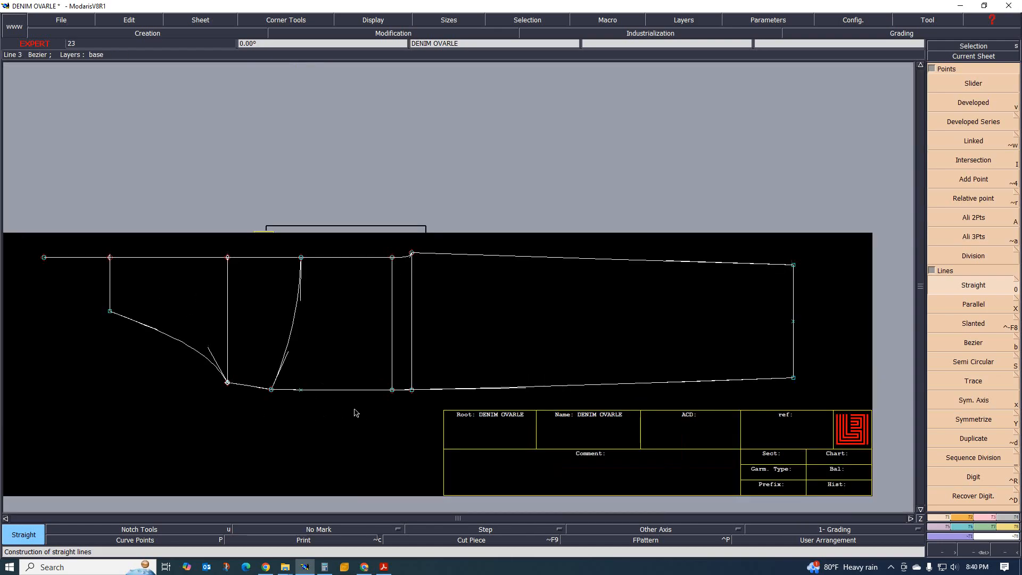
scroll(343, 408, "up", 2)
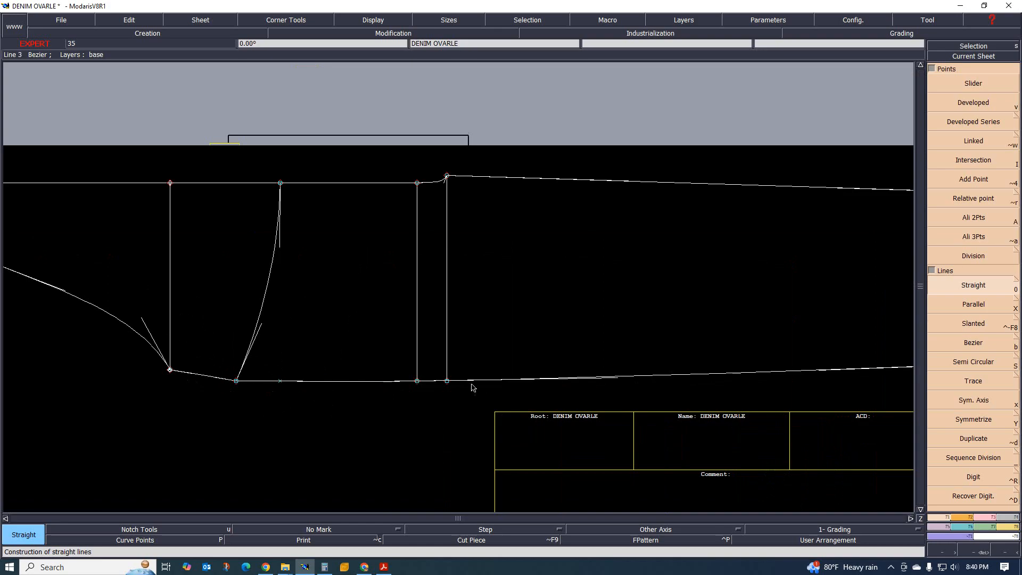
scroll(271, 388, "down", 4)
scroll(279, 393, "up", 2)
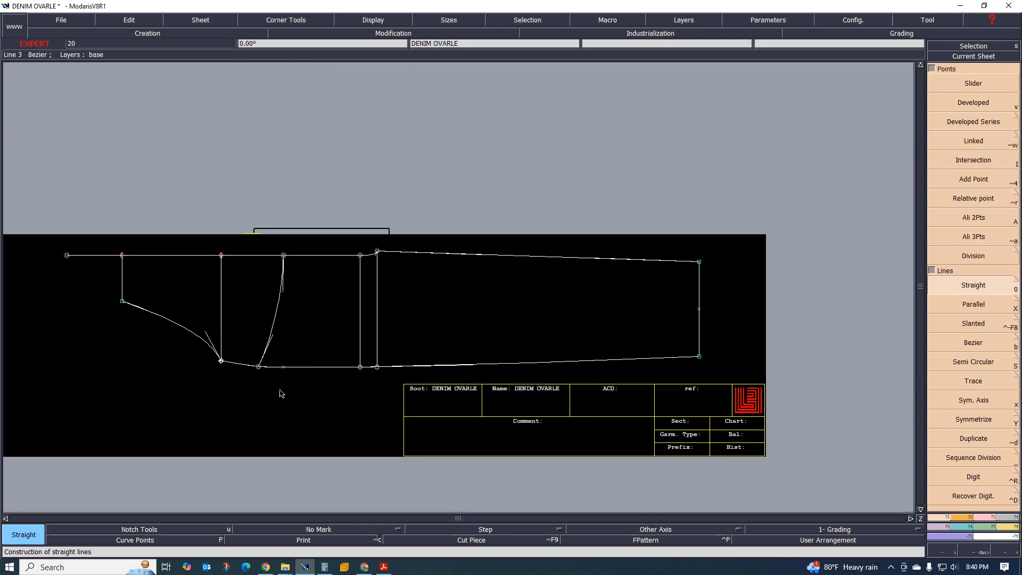
Delete the side line running from the armhole's lower end to the hem.
key("Delete")
left_click(527, 363)
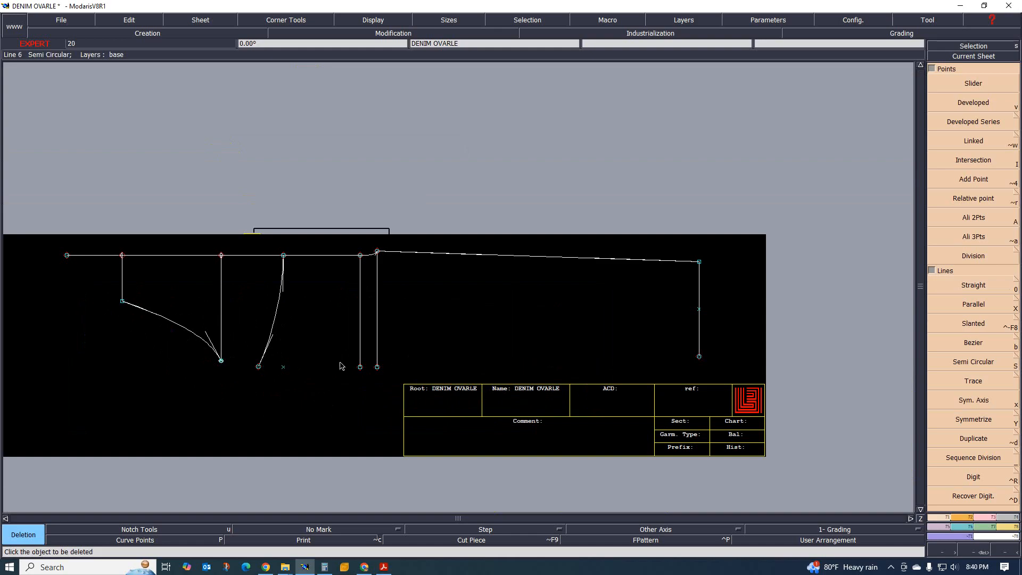
scroll(243, 362, "up", 3)
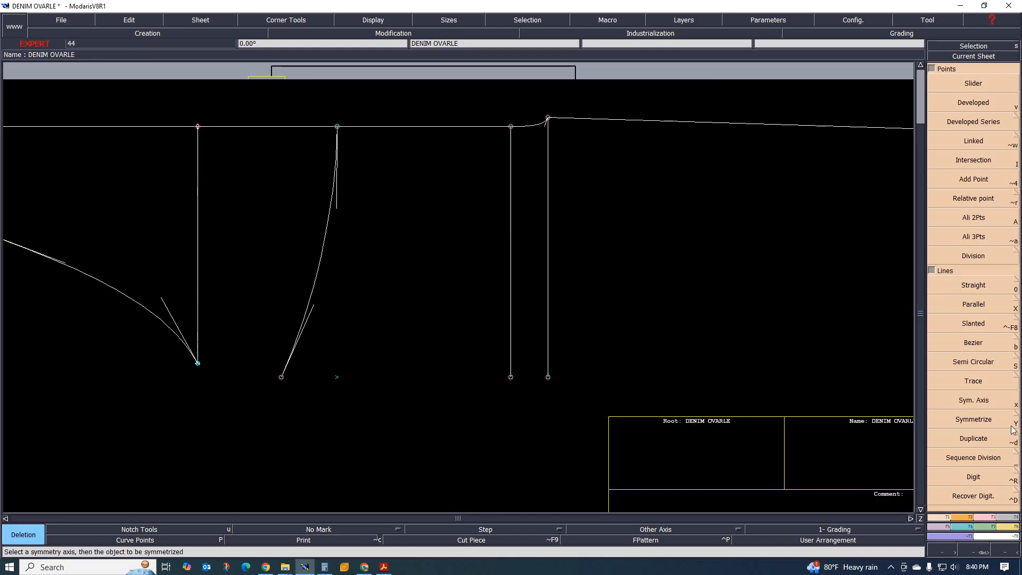
Draw a Bezier side line from the armhole's lower end through the waist curve's end and the last cross line's end to the hem.
left_click(973, 344)
left_click(197, 365)
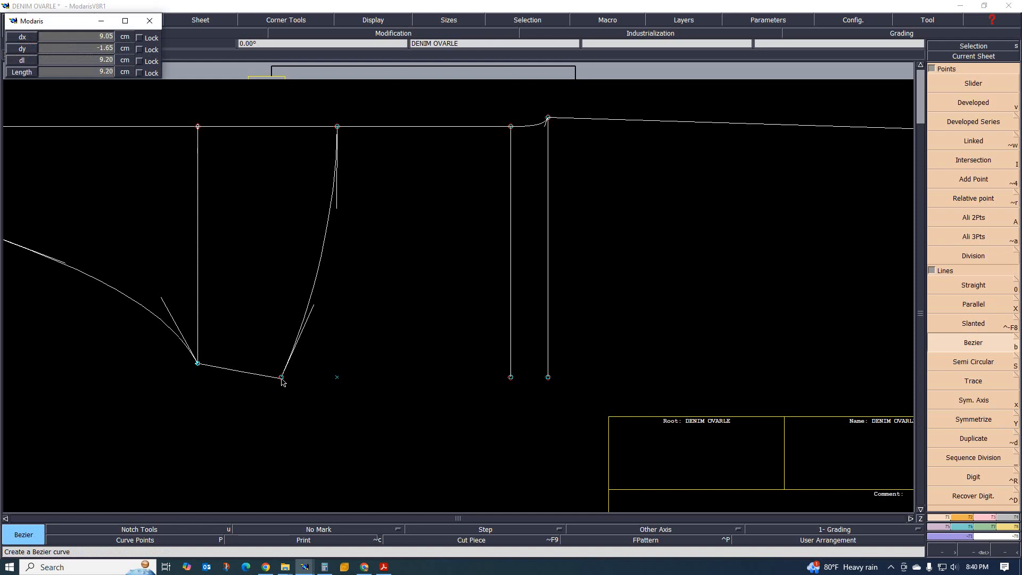
left_click(281, 378)
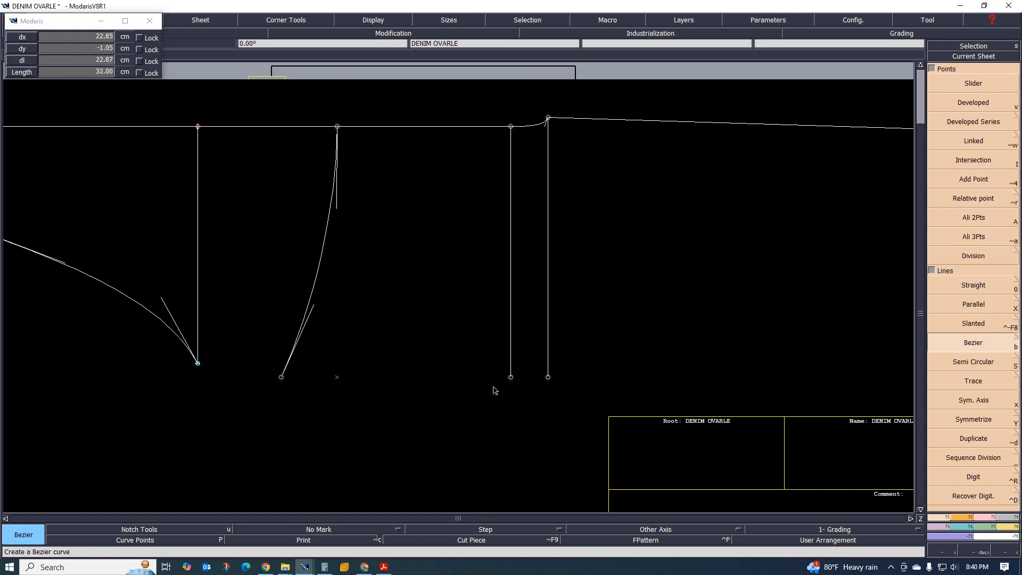
left_click(548, 381)
scroll(341, 410, "down", 5)
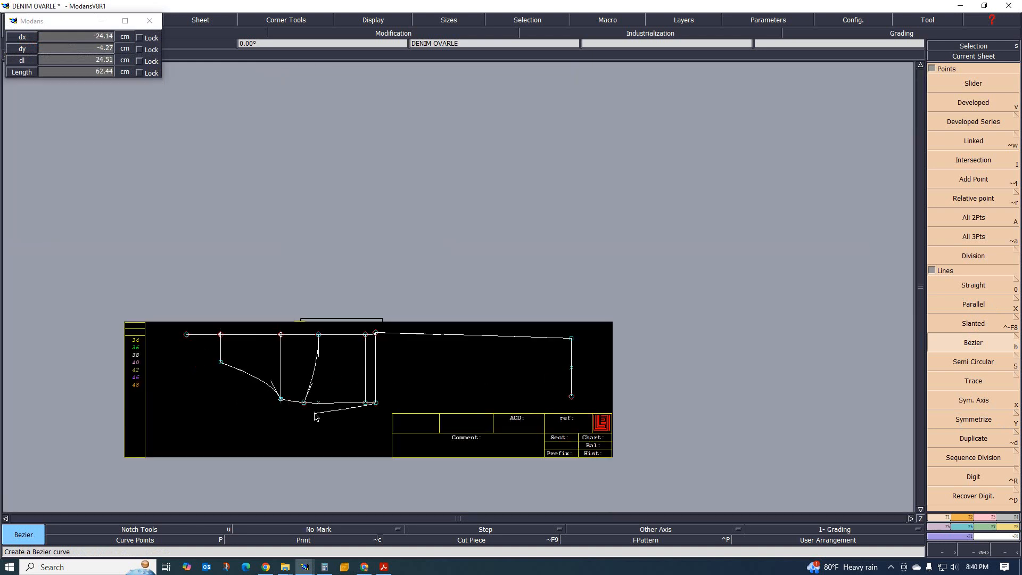
left_click(571, 396)
Examine how smoothly the new side curve runs through the waist curve's end and the cross lines.
scroll(294, 414, "up", 2)
scroll(277, 378, "up", 3)
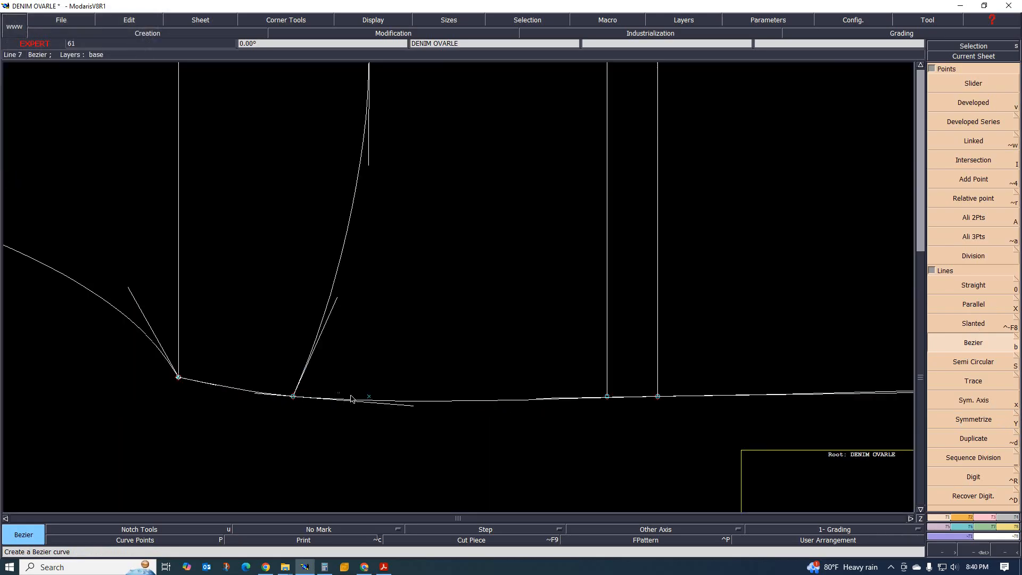
scroll(418, 413, "down", 6)
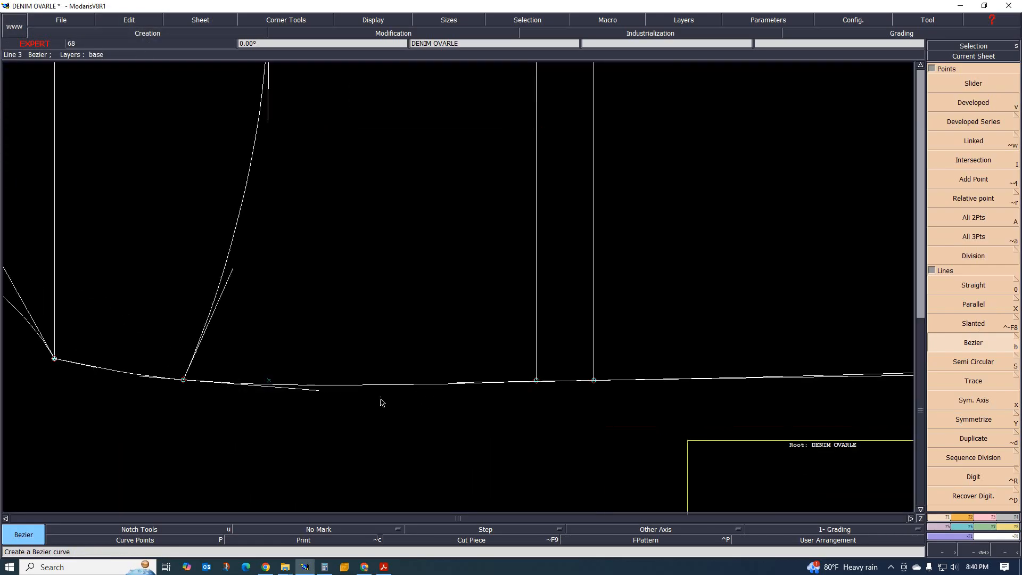
scroll(287, 406, "up", 2)
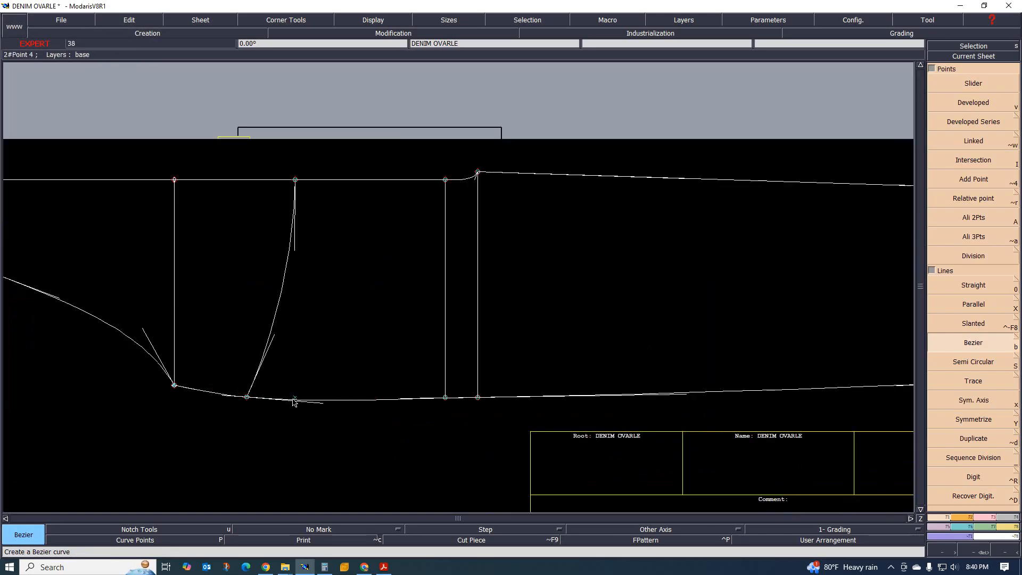
scroll(277, 406, "up", 2)
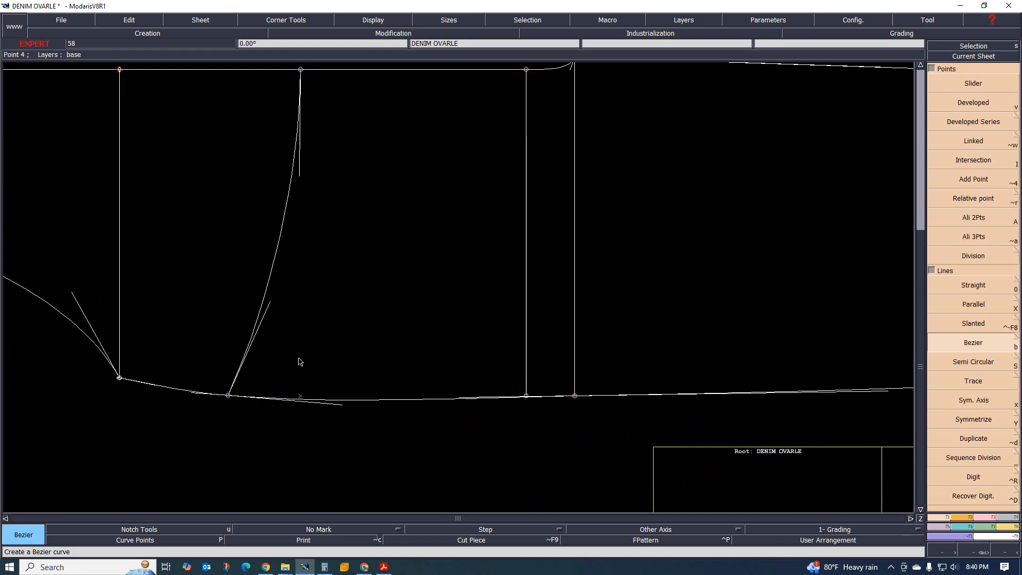
scroll(290, 399, "down", 2)
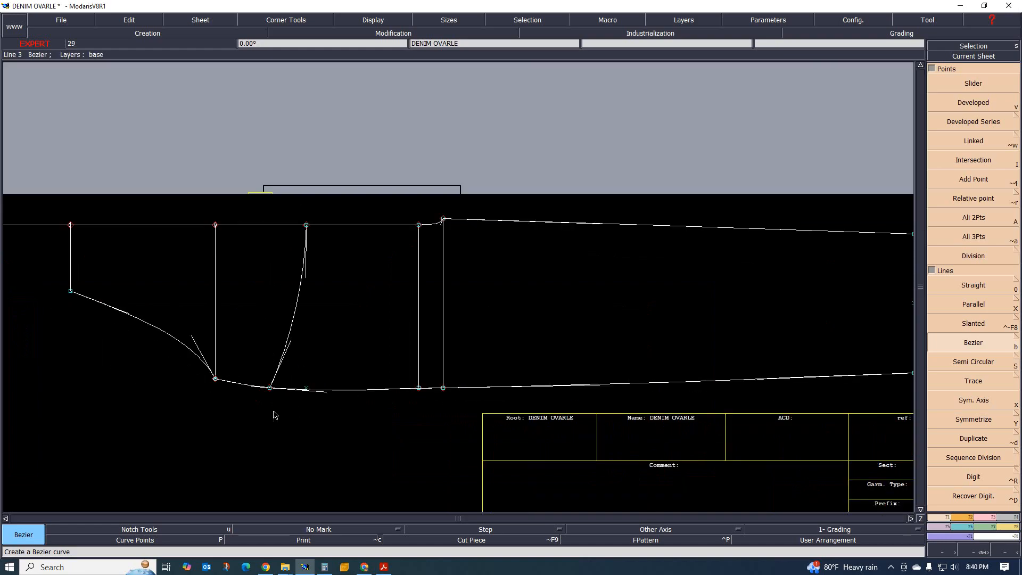
scroll(229, 386, "up", 1)
scroll(327, 378, "up", 3)
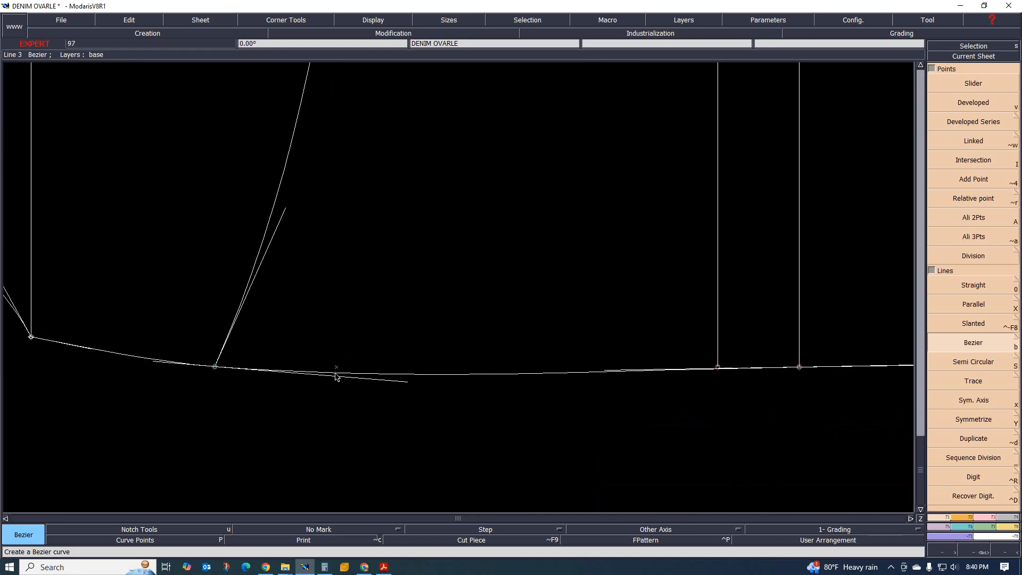
scroll(348, 392, "down", 2)
scroll(322, 406, "down", 2)
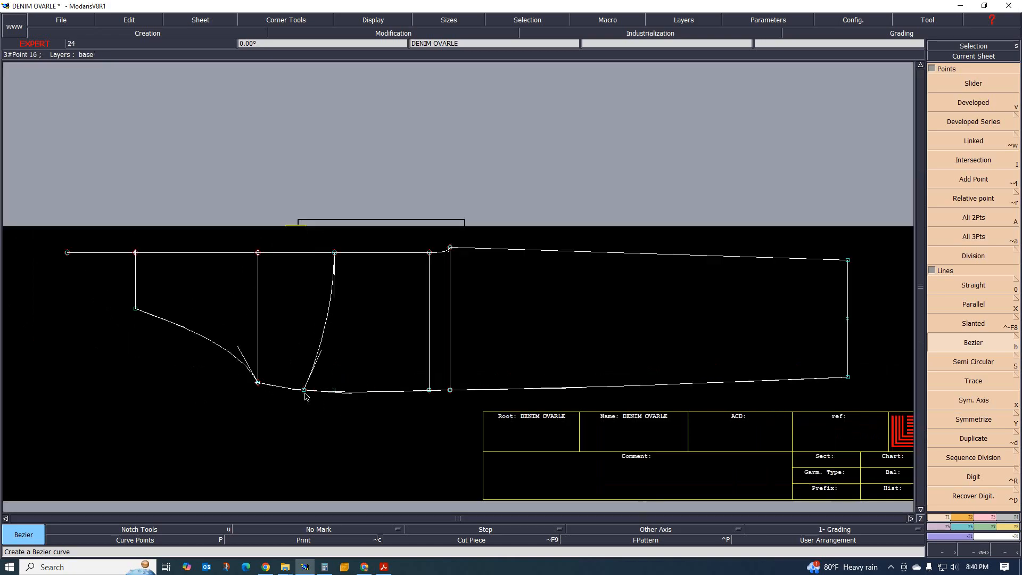
scroll(278, 360, "up", 3)
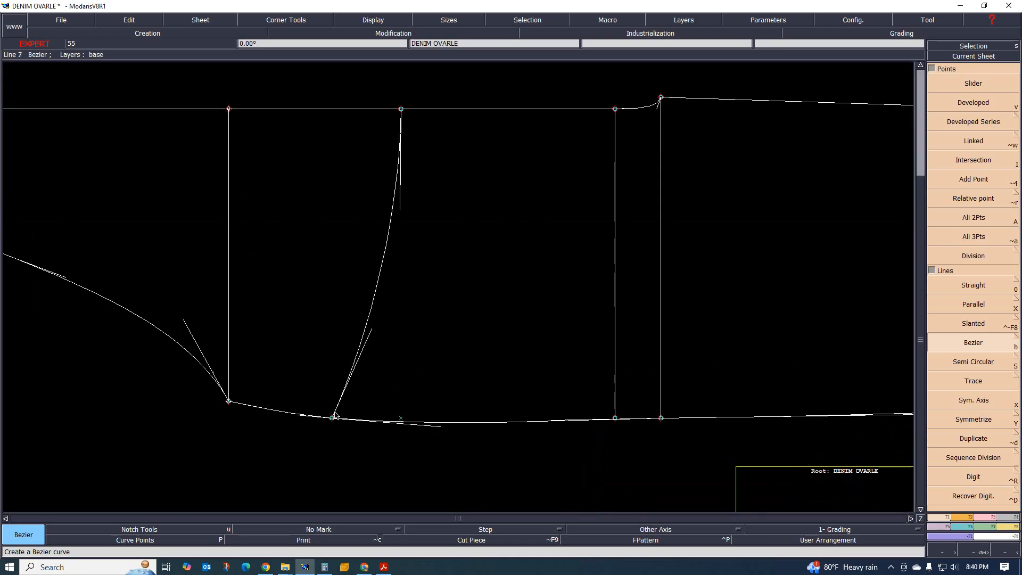
scroll(372, 449, "down", 2)
scroll(353, 445, "up", 3)
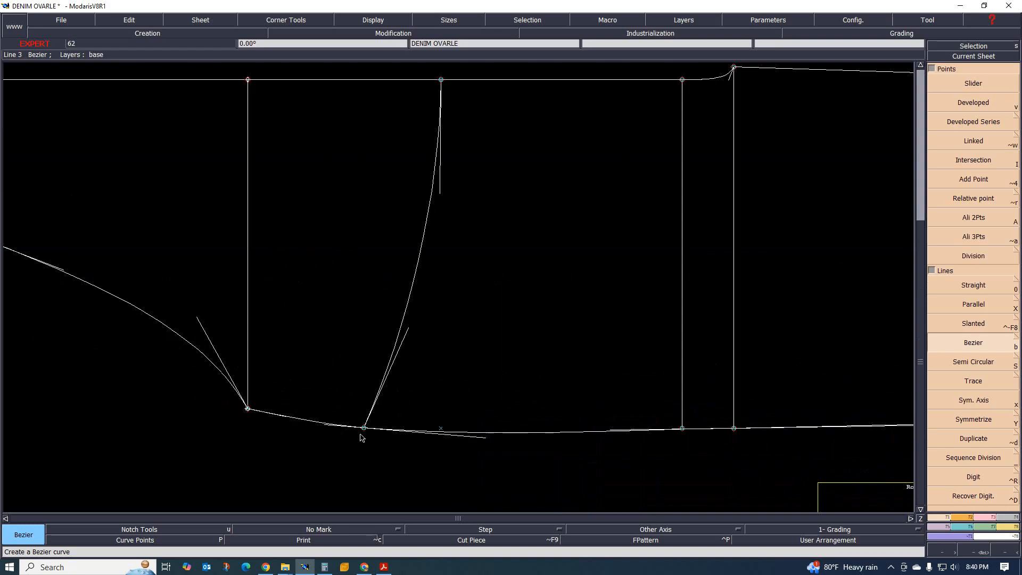
scroll(362, 437, "down", 3)
scroll(399, 445, "up", 2)
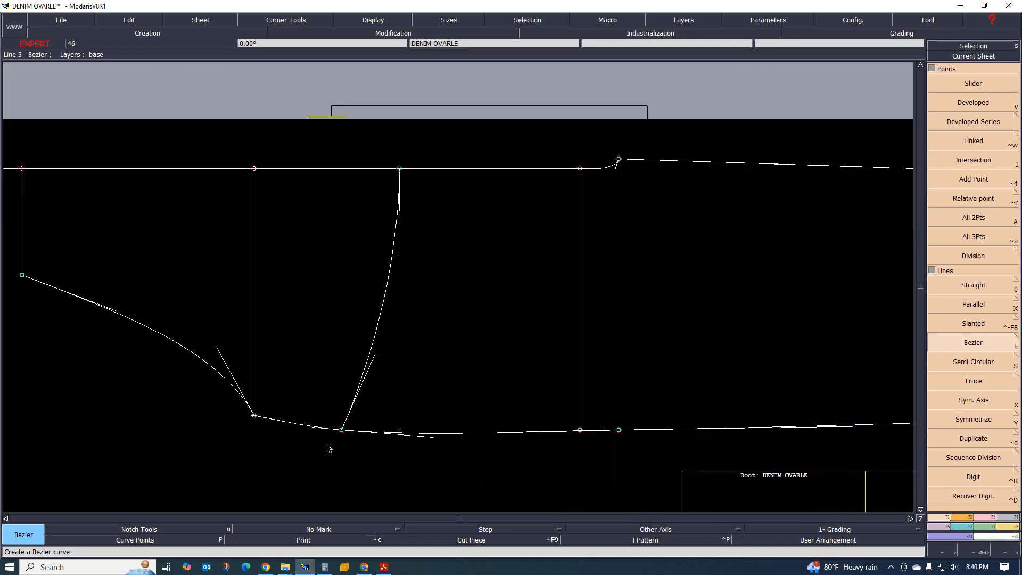
scroll(322, 447, "down", 3)
scroll(323, 444, "up", 2)
scroll(373, 438, "up", 1)
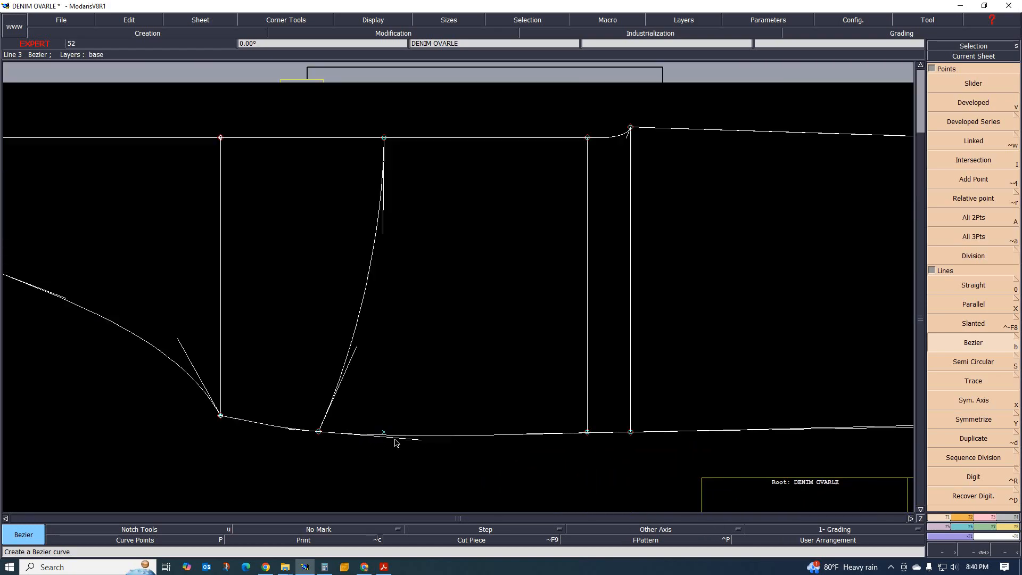
scroll(479, 444, "down", 2)
scroll(412, 440, "up", 2)
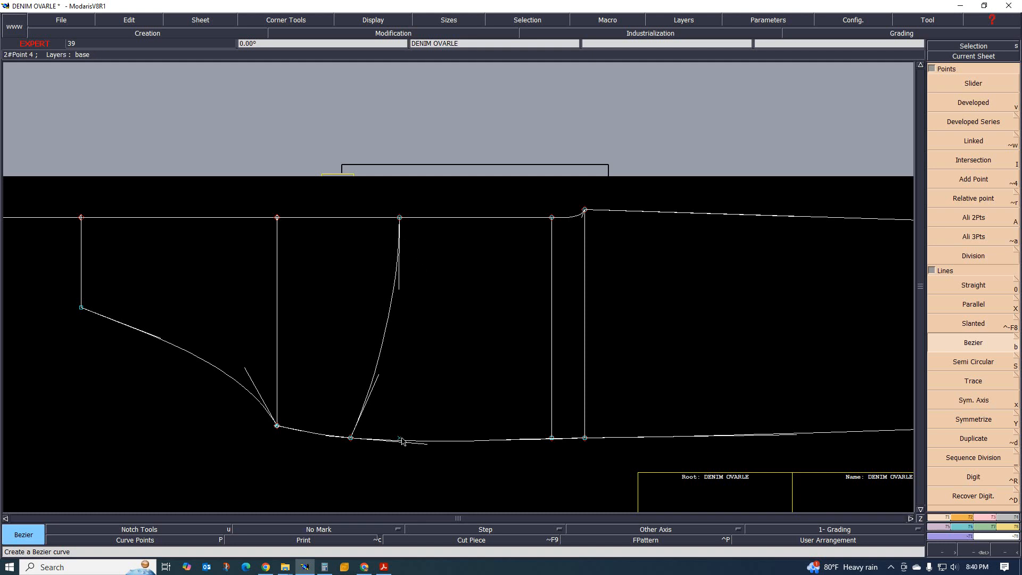
Draw a straight cross line from the waist curve's centre-front end toward the side line.
scroll(407, 440, "up", 2)
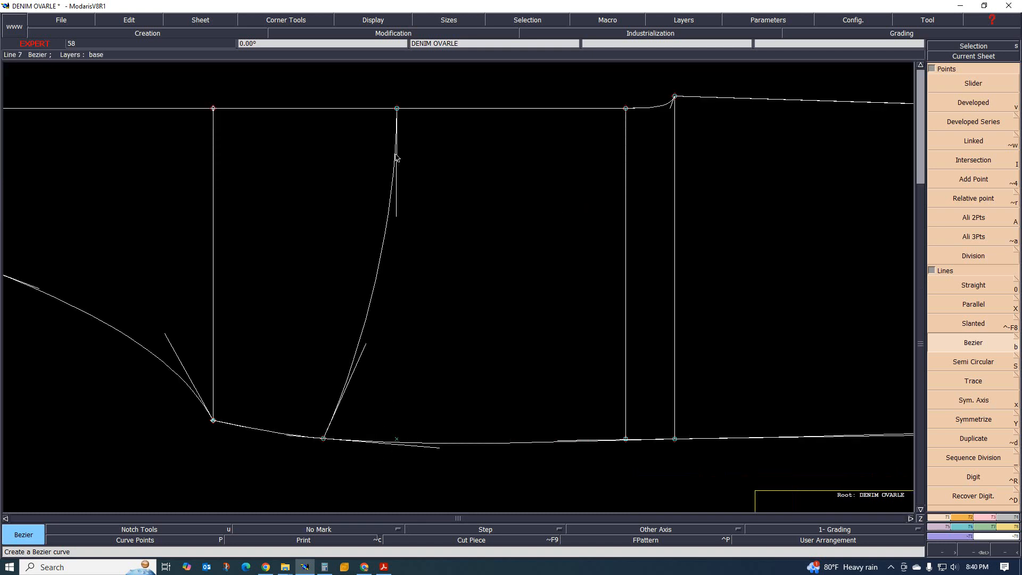
key("0")
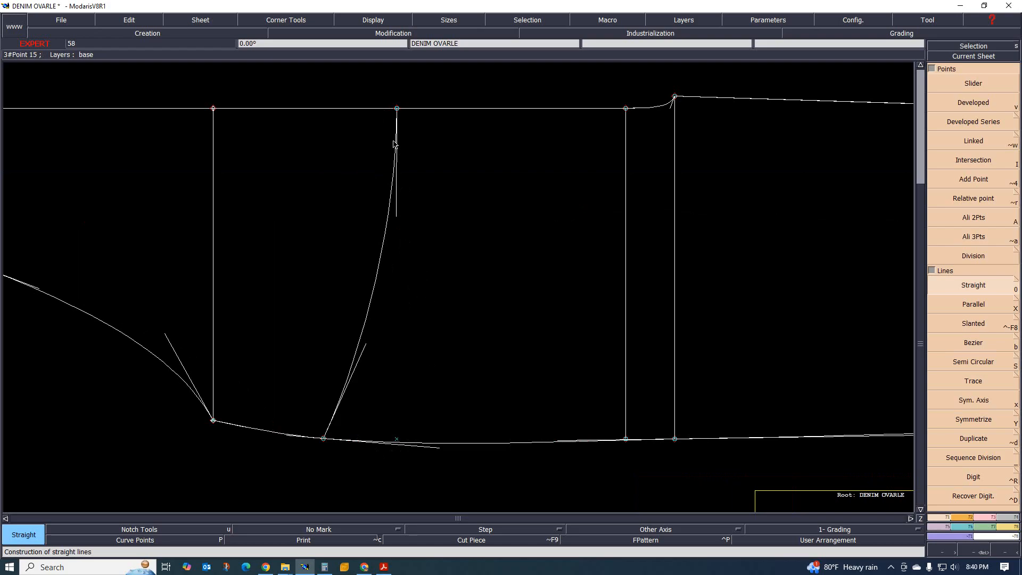
left_click(397, 108)
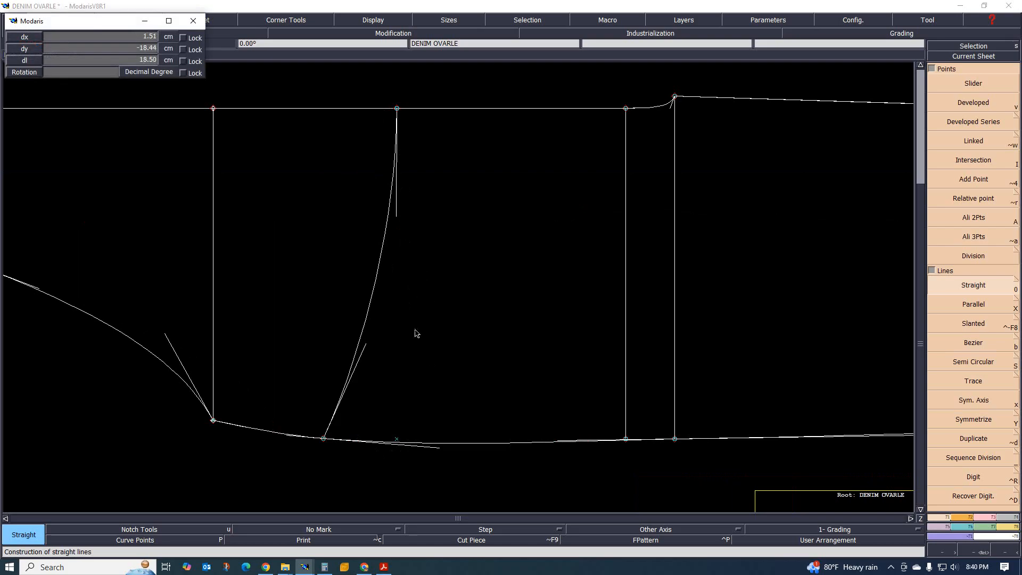
left_click(396, 445)
Attach the loose end of the cross line from the waist curve's centre-front end to the side line.
scroll(396, 445, "up", 2)
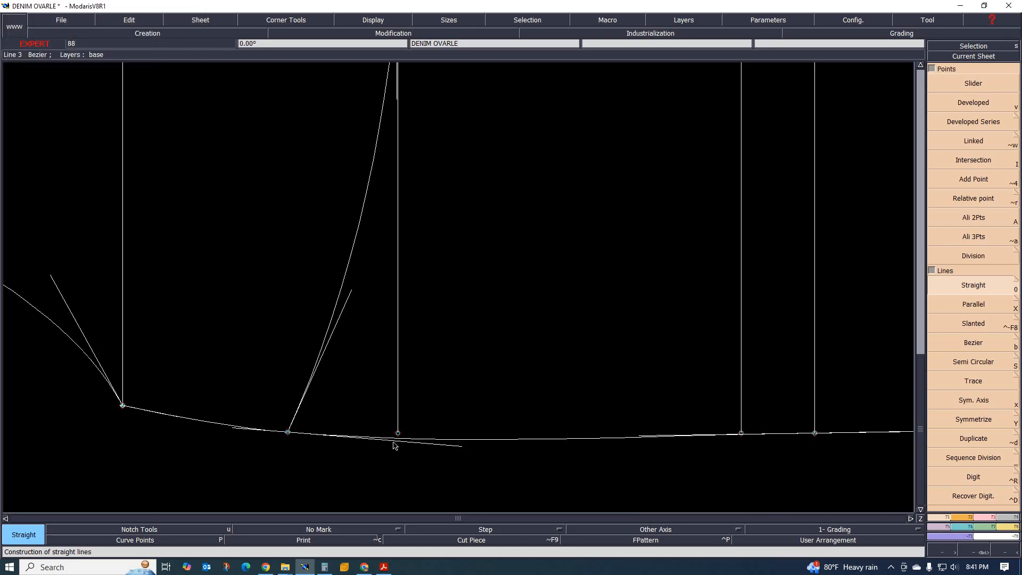
scroll(394, 445, "up", 2)
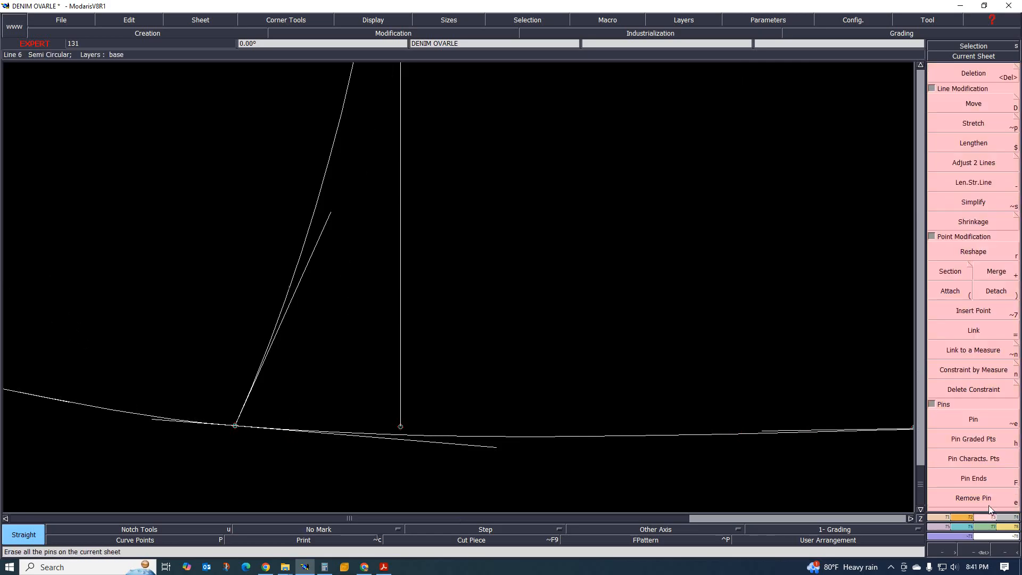
left_click(950, 294)
left_click(400, 427)
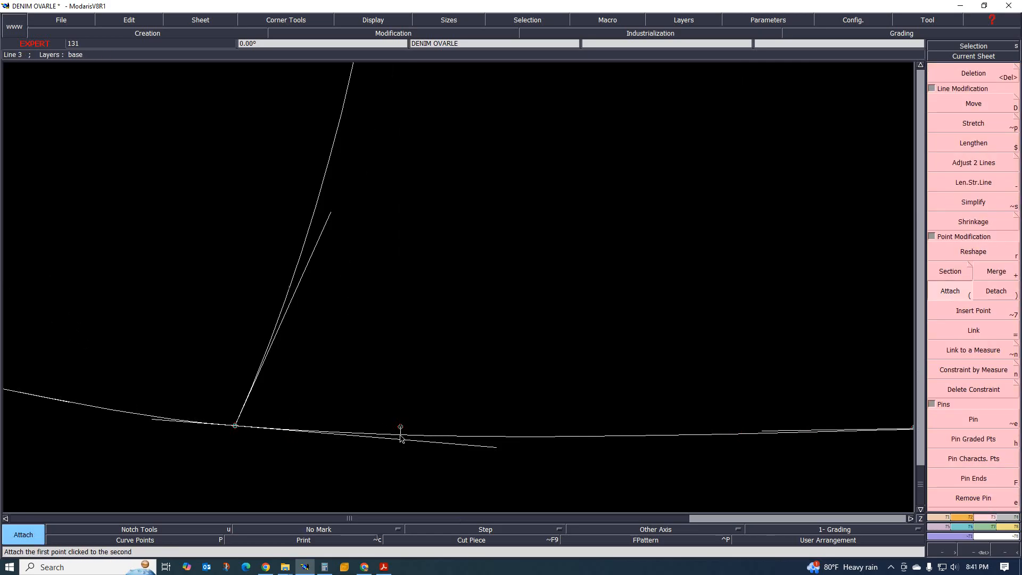
left_click(401, 435)
scroll(400, 429, "down", 1)
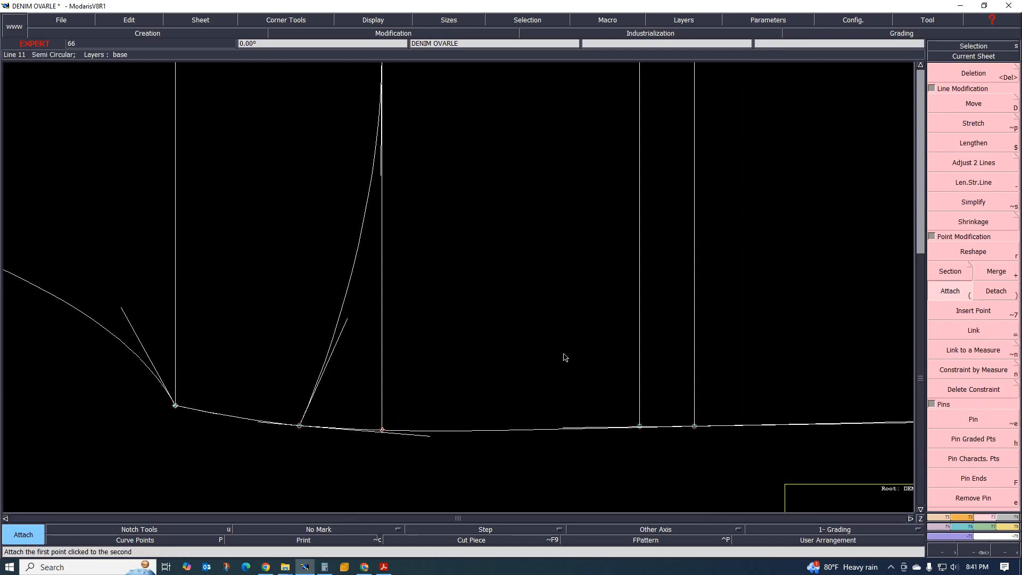
scroll(565, 357, "down", 1)
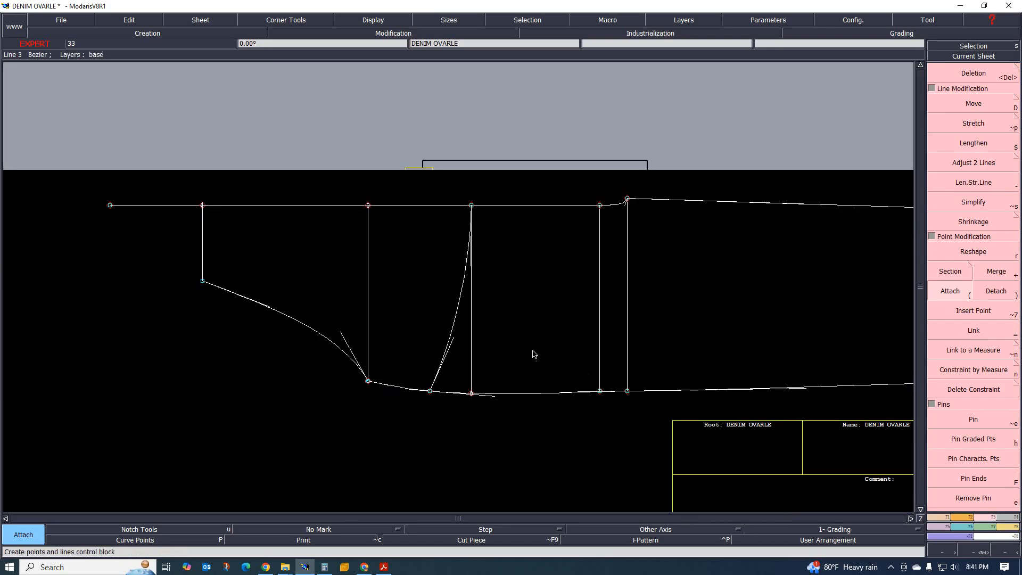
Measure the length of the cross line between the waist curve's centre-front end and the side line.
left_click(1012, 526)
left_click(971, 169)
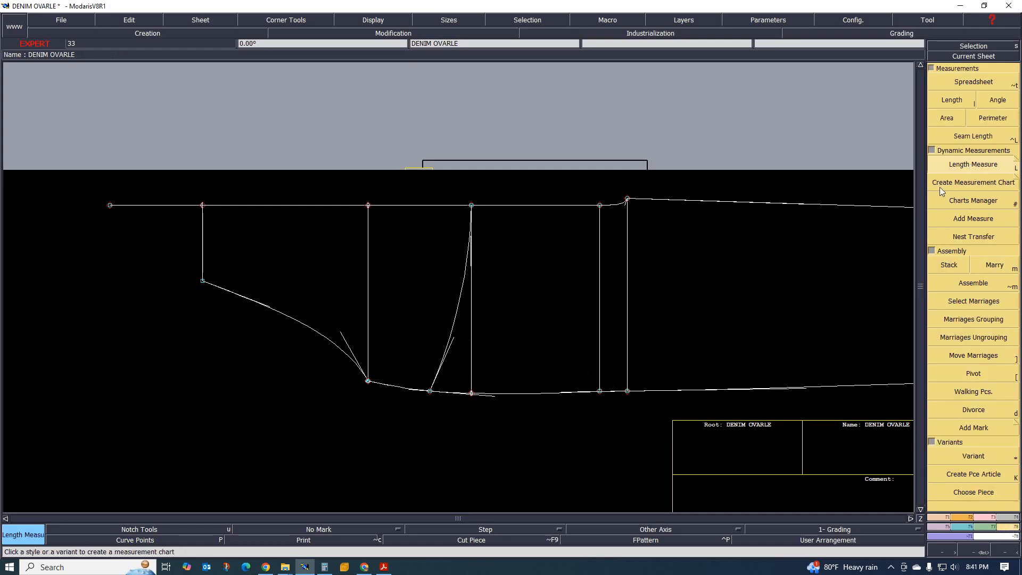
left_click(472, 312)
scroll(536, 325, "up", 4)
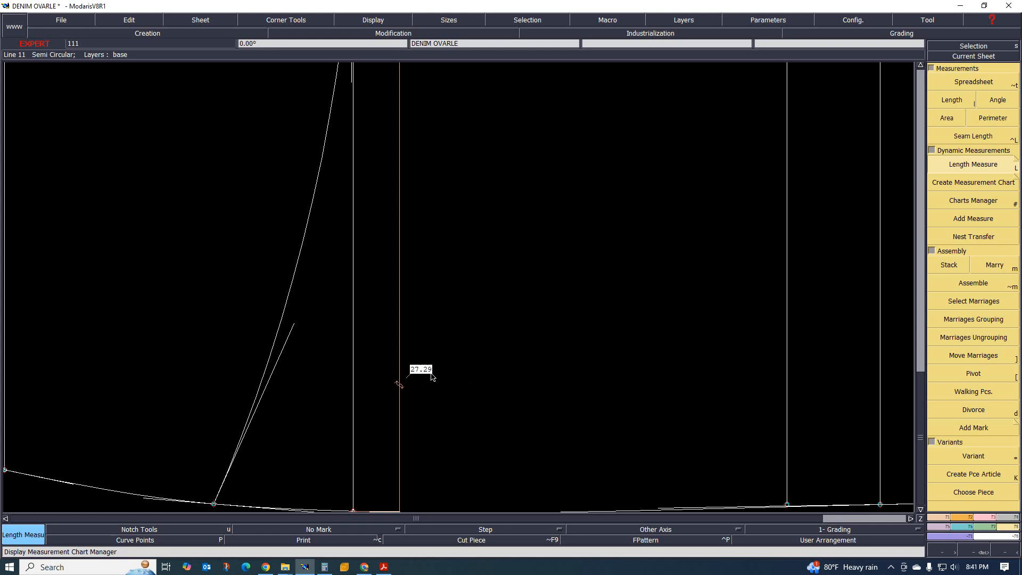
Examine the measured cross line in relation to the waist curve and the side line around both of their lower ends.
scroll(437, 377, "down", 1)
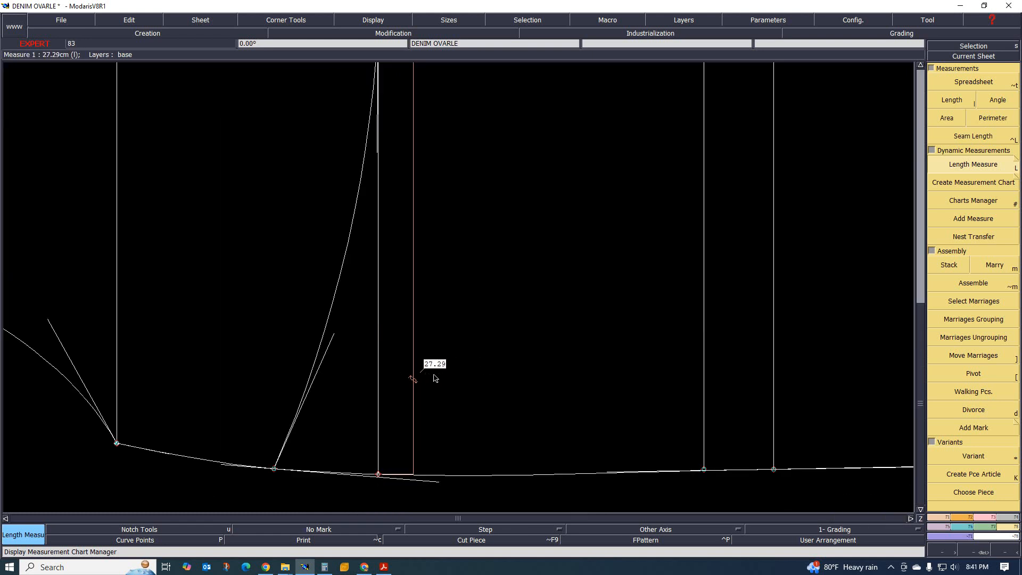
scroll(440, 367, "up", 3)
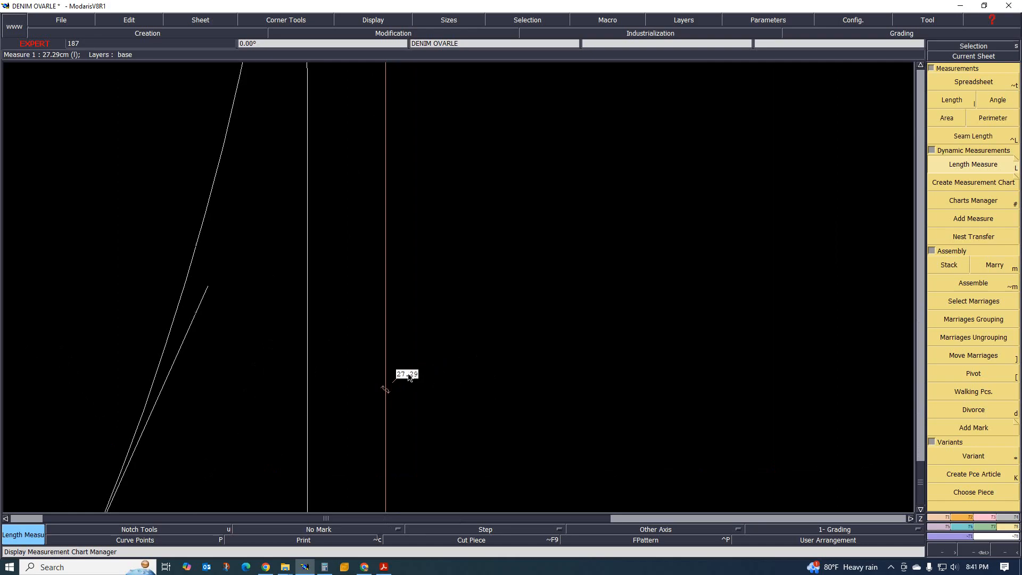
scroll(420, 381, "down", 8)
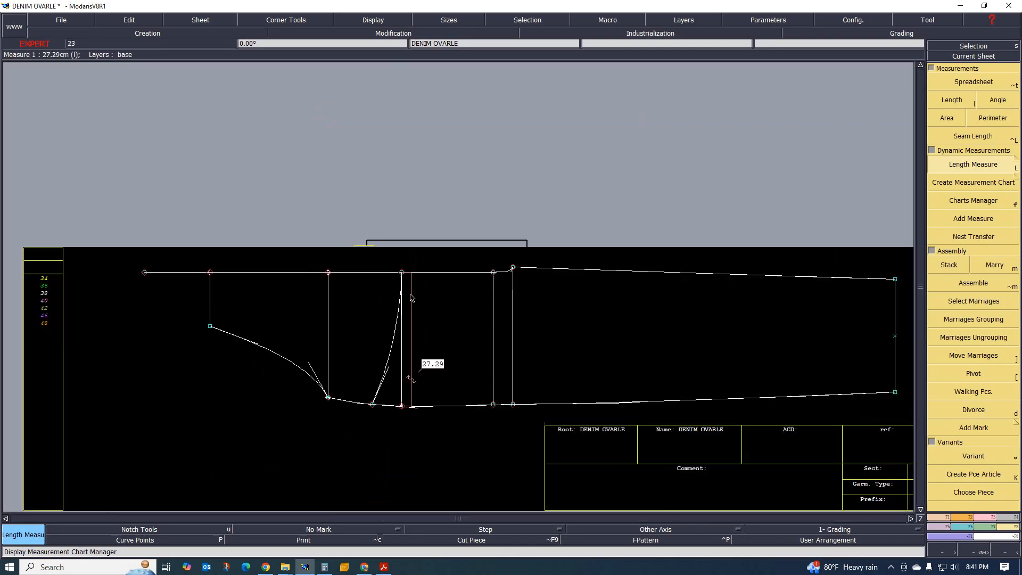
scroll(398, 269, "up", 1)
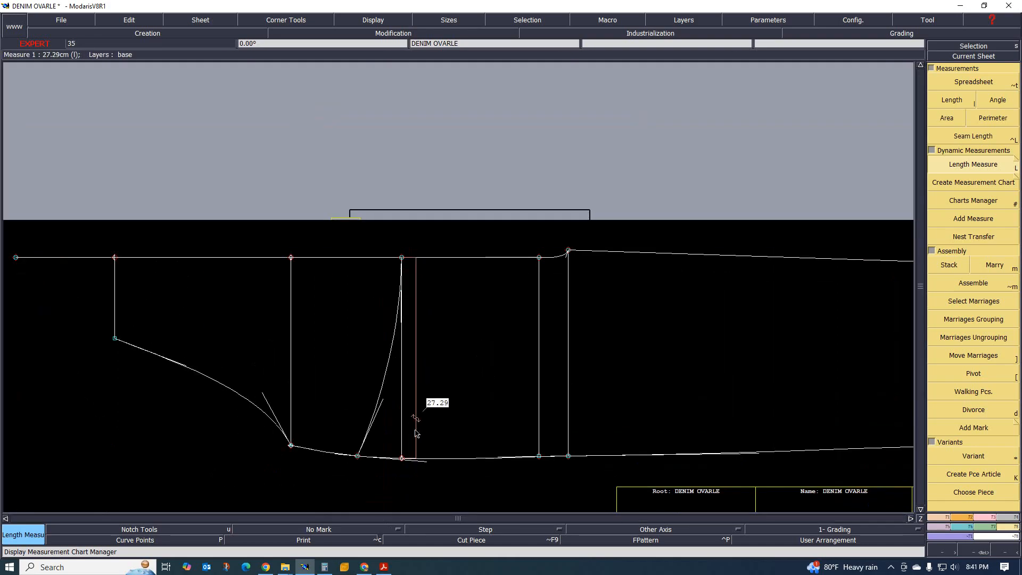
scroll(438, 419, "up", 1)
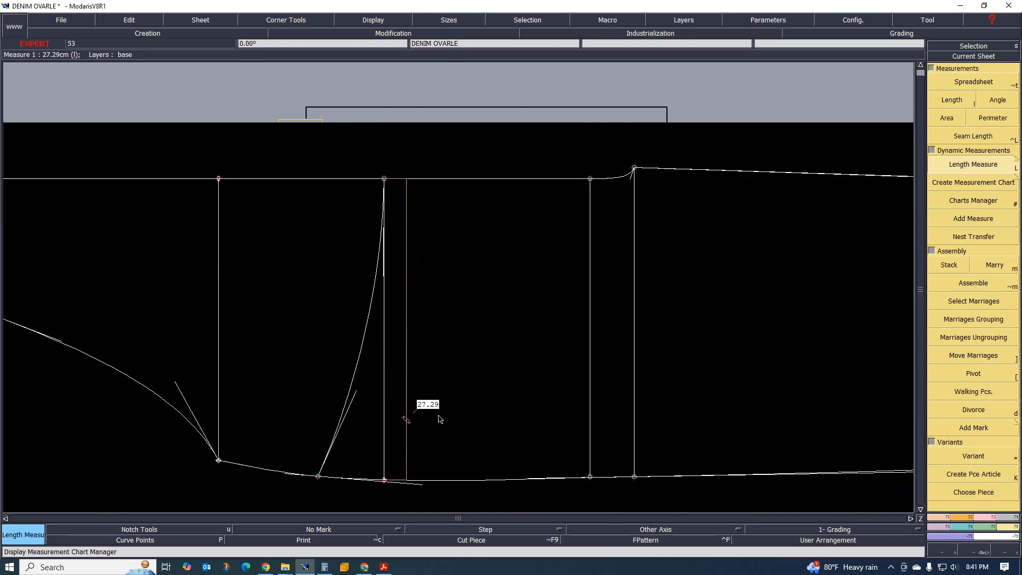
scroll(433, 414, "down", 1)
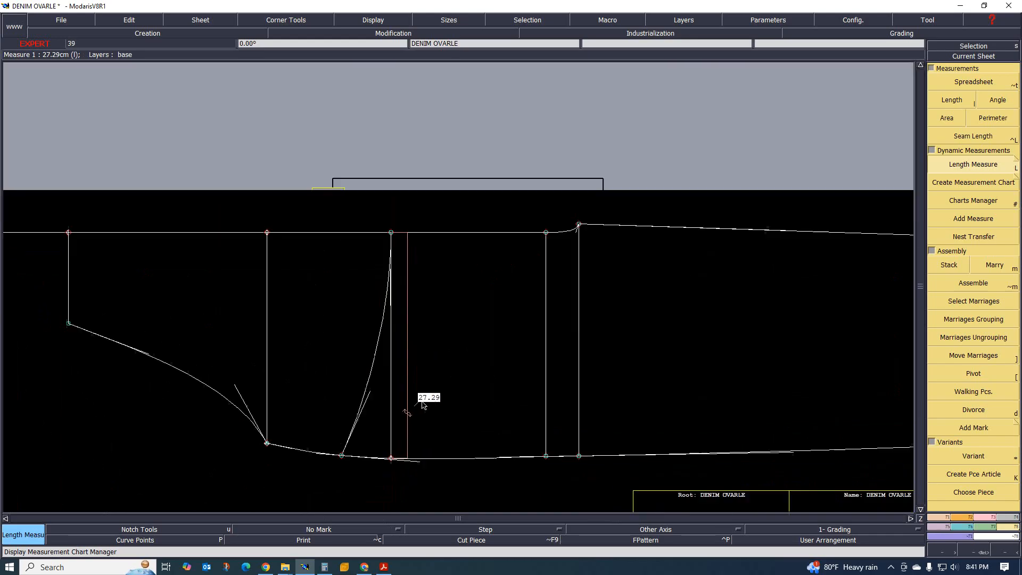
scroll(423, 413, "up", 2)
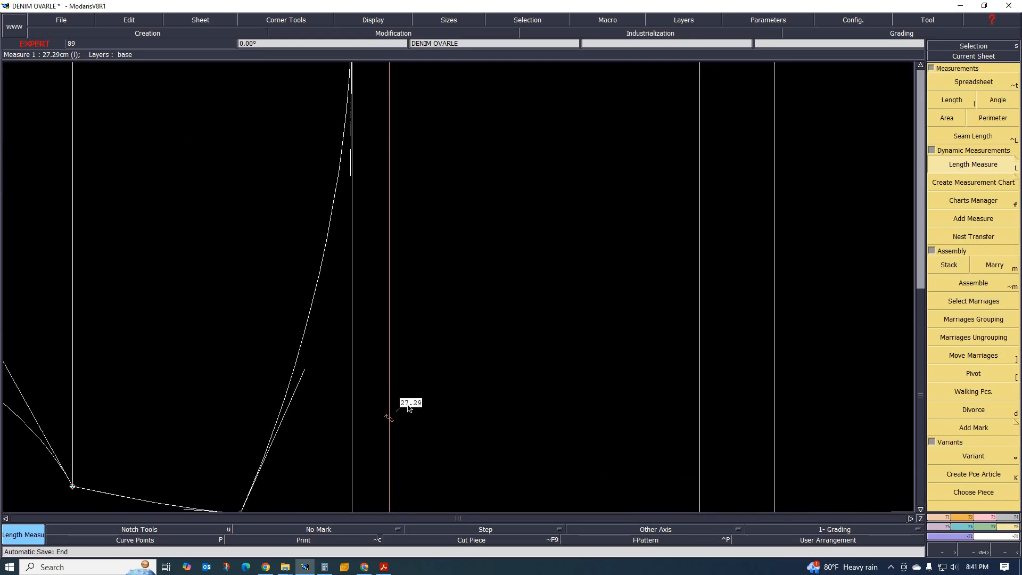
scroll(409, 408, "down", 1)
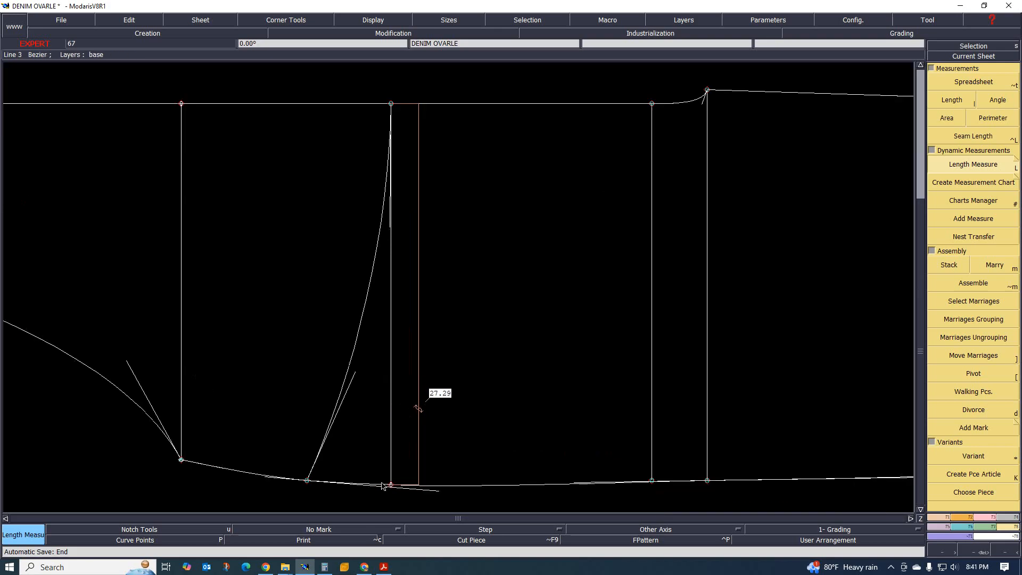
scroll(382, 485, "down", 1)
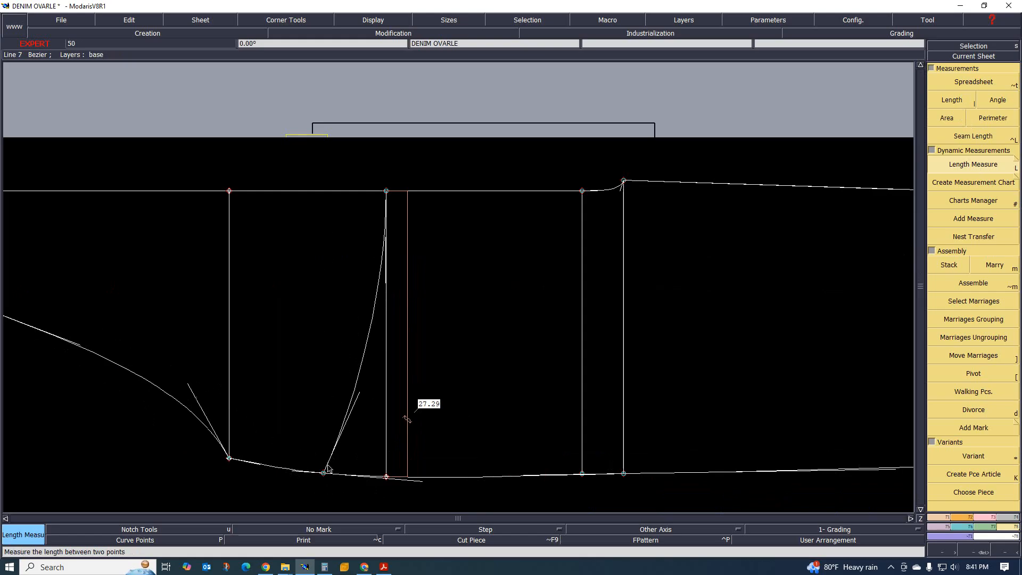
scroll(321, 479, "up", 1)
scroll(318, 480, "up", 1)
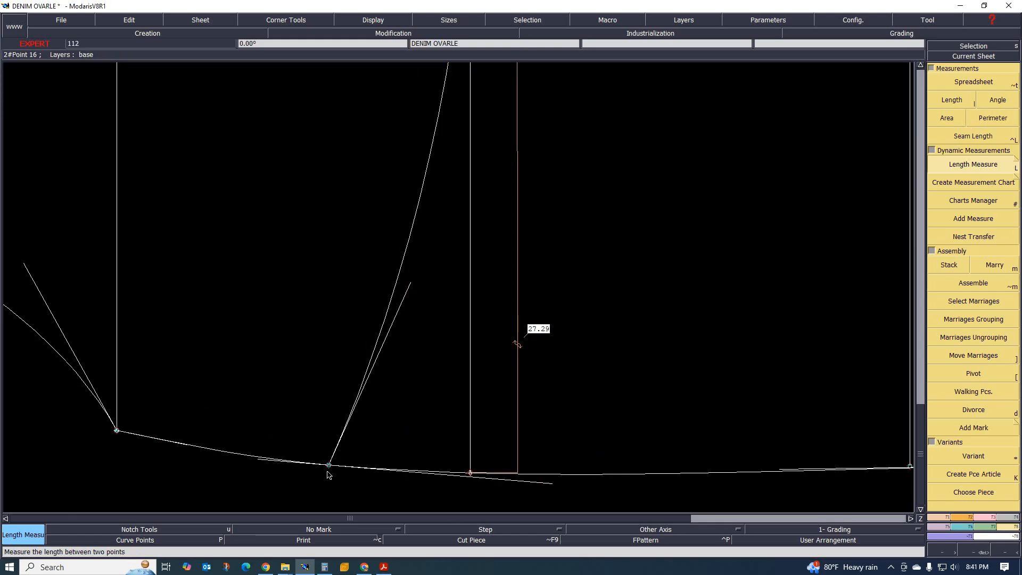
scroll(368, 486, "down", 1)
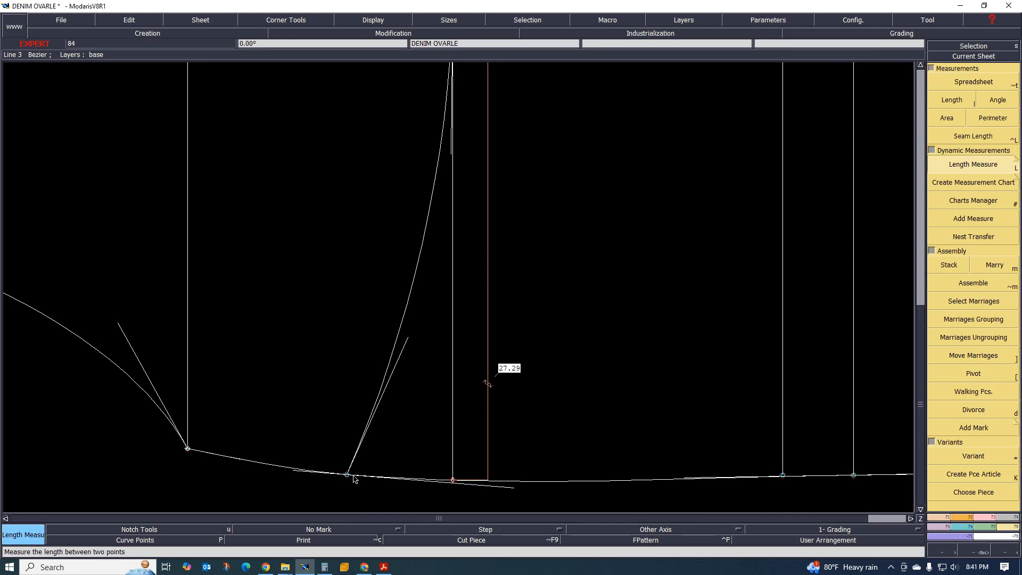
scroll(412, 492, "down", 1)
scroll(269, 482, "down", 1)
scroll(277, 492, "up", 1)
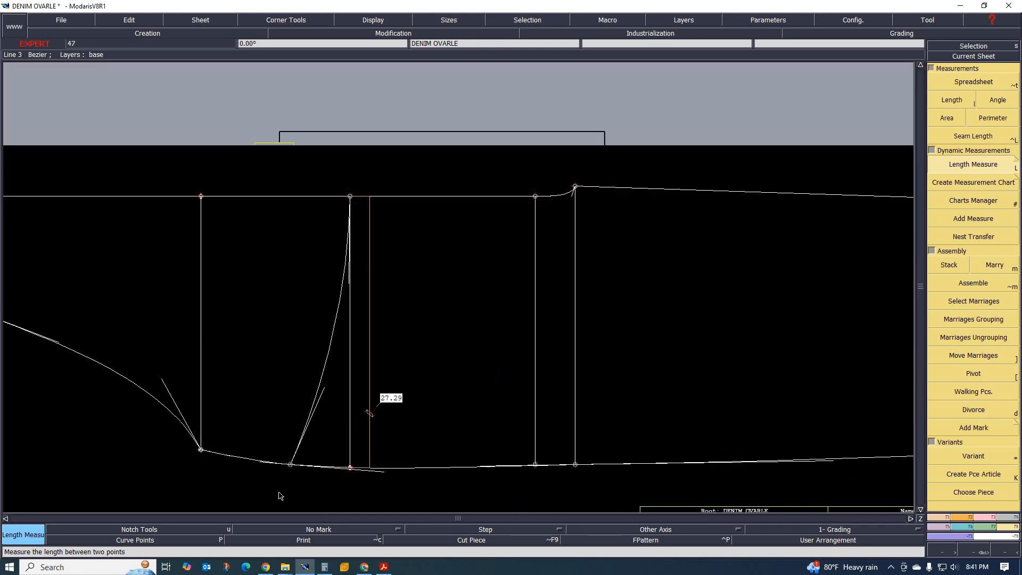
scroll(329, 494, "up", 1)
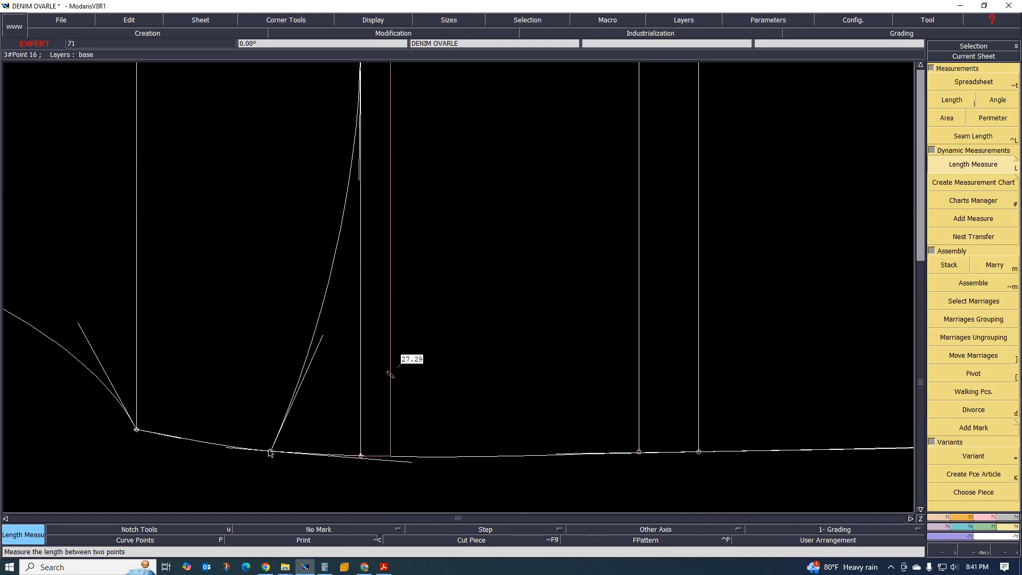
scroll(372, 404, "down", 2)
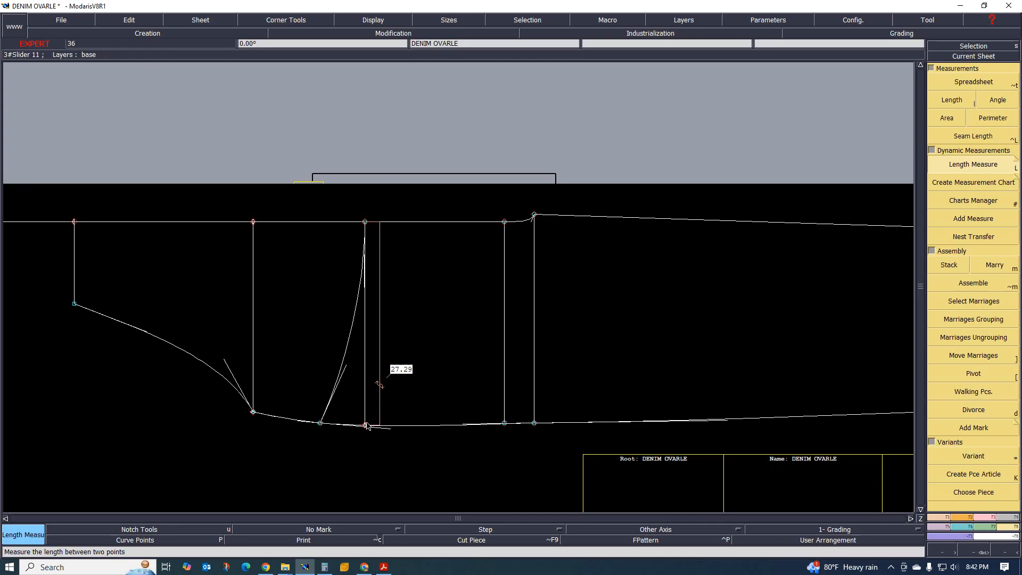
scroll(373, 425, "up", 1)
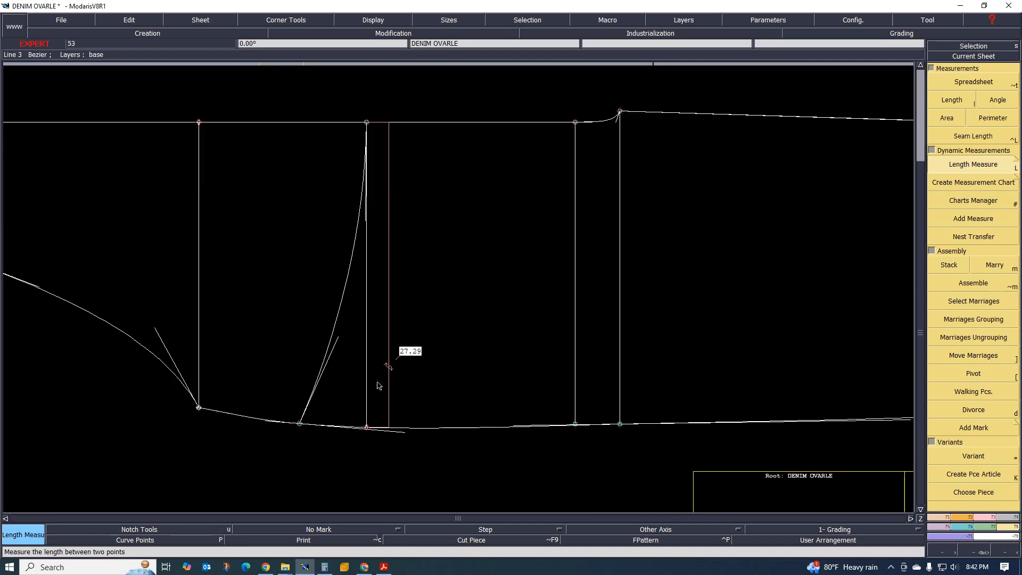
Delete the straight cross line between the waist curve's centre-front end and the side line.
key("Delete")
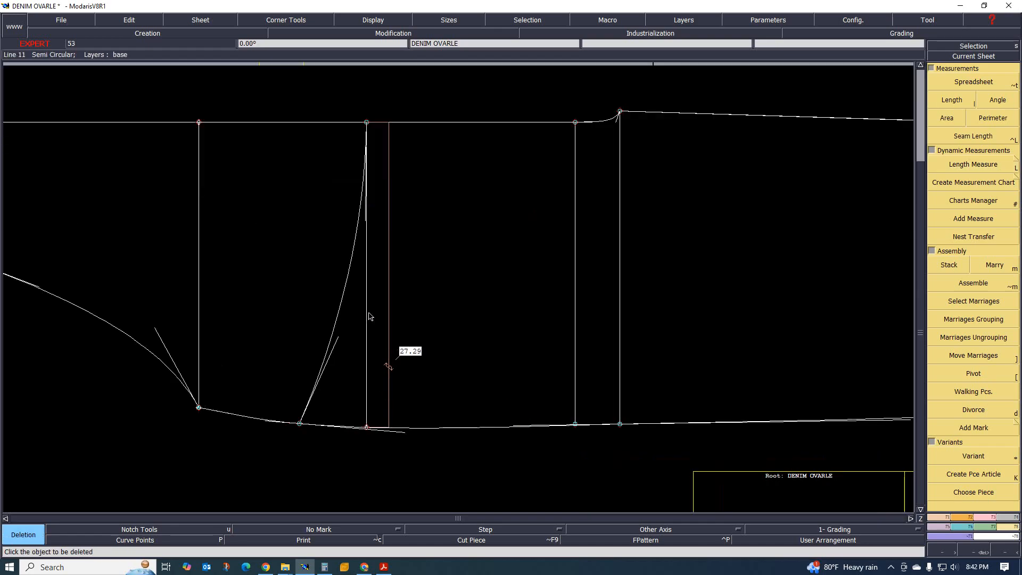
left_click(366, 319)
key("Home")
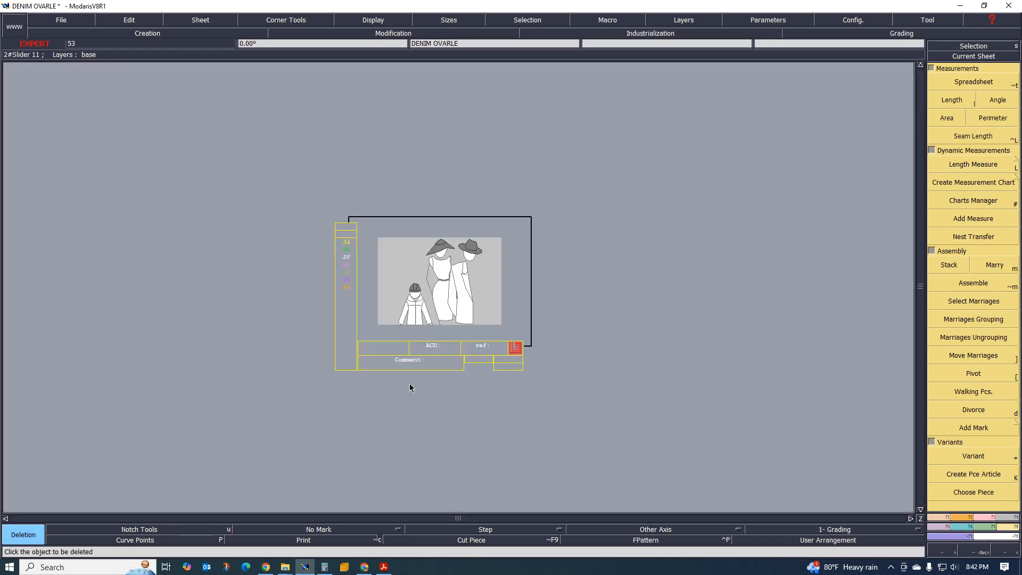
Draw a straight cross line from the waist curve's side end to the centre-front line and align its two end points vertically.
scroll(333, 386, "up", 1)
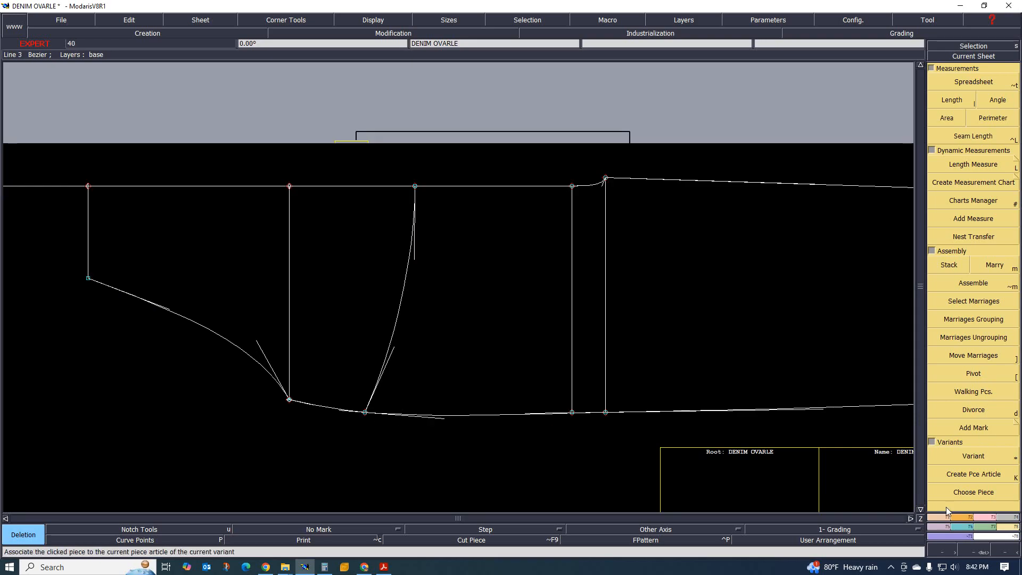
left_click(944, 516)
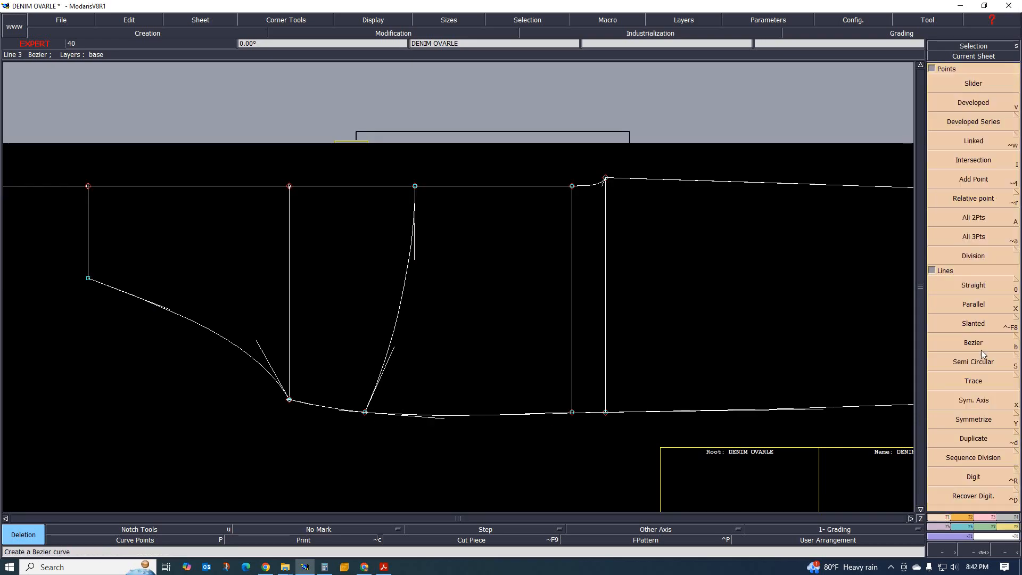
left_click(969, 286)
left_click(364, 412)
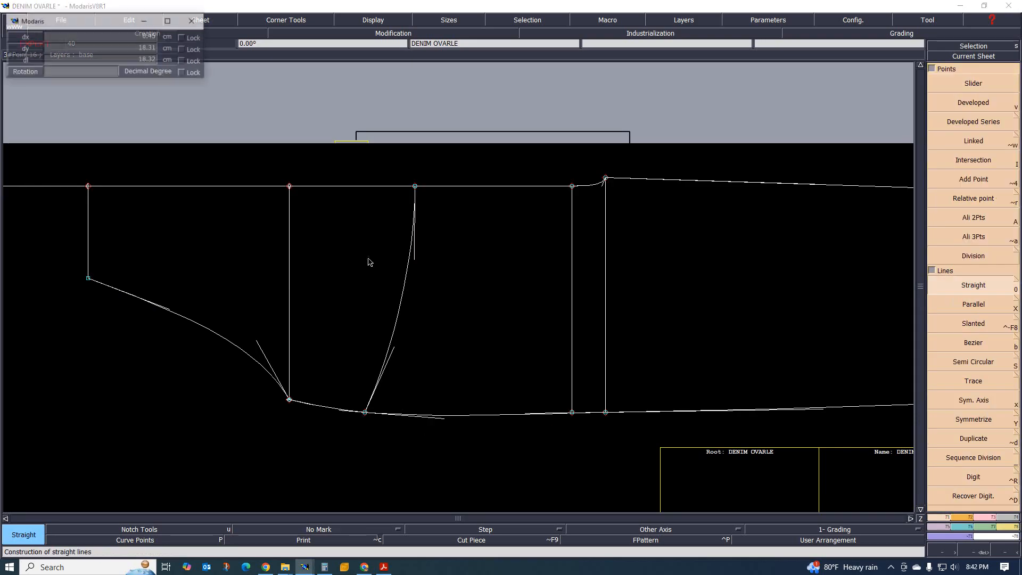
left_click(369, 186)
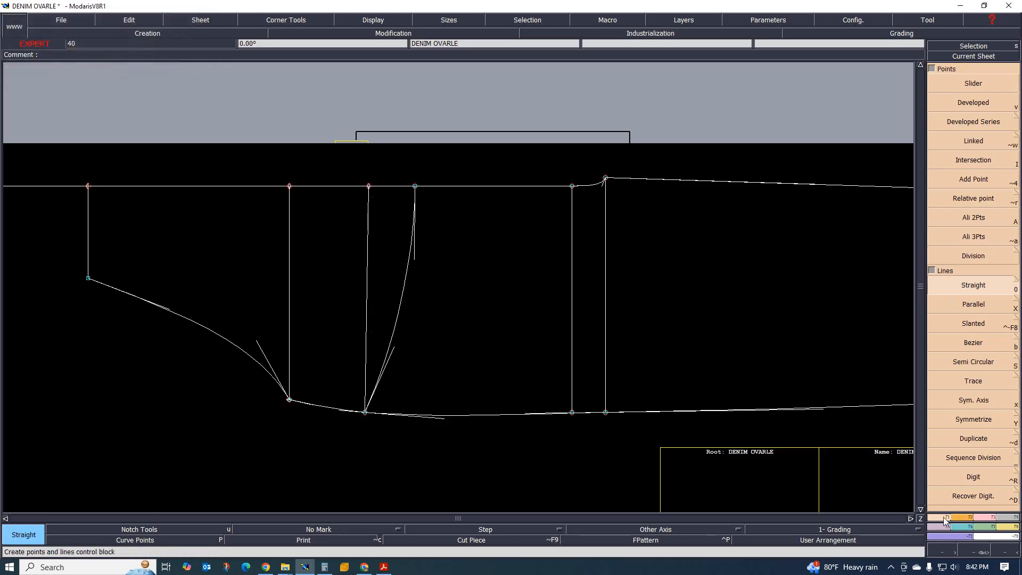
left_click(968, 222)
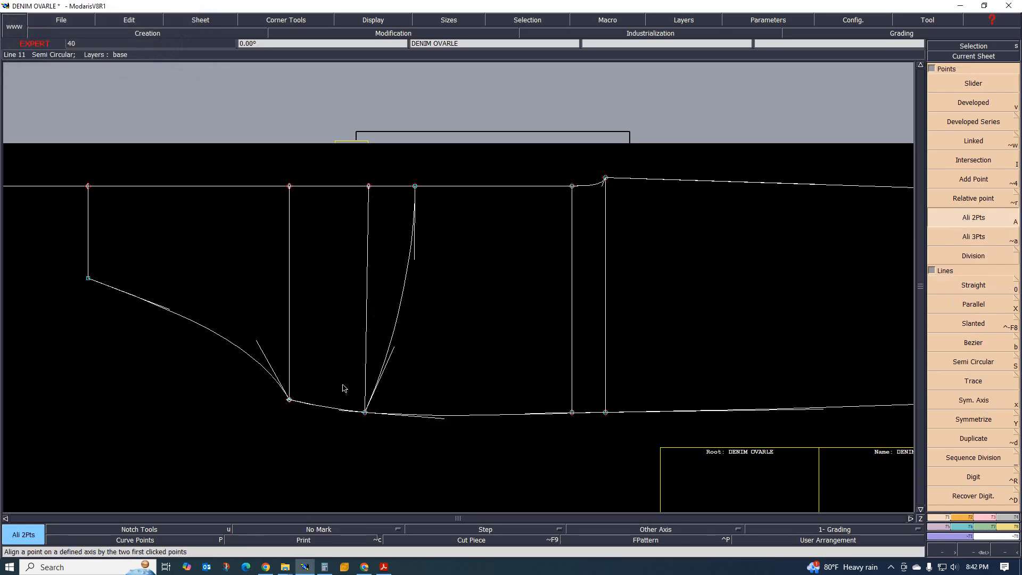
left_click(365, 187)
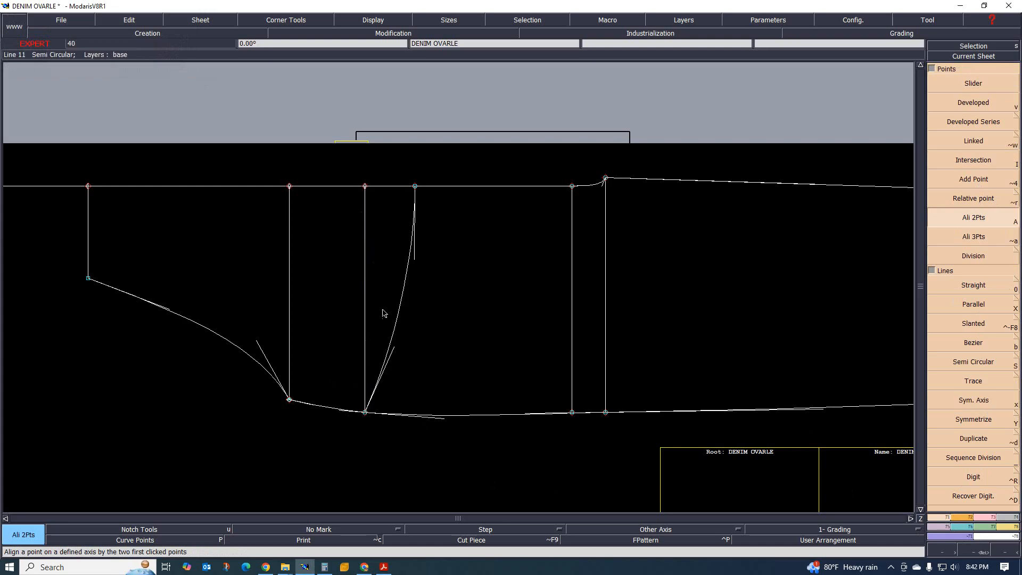
Add a dynamic length measure to the straight cross line running from the waist curve's side end to the centre-front line.
left_click(1007, 530)
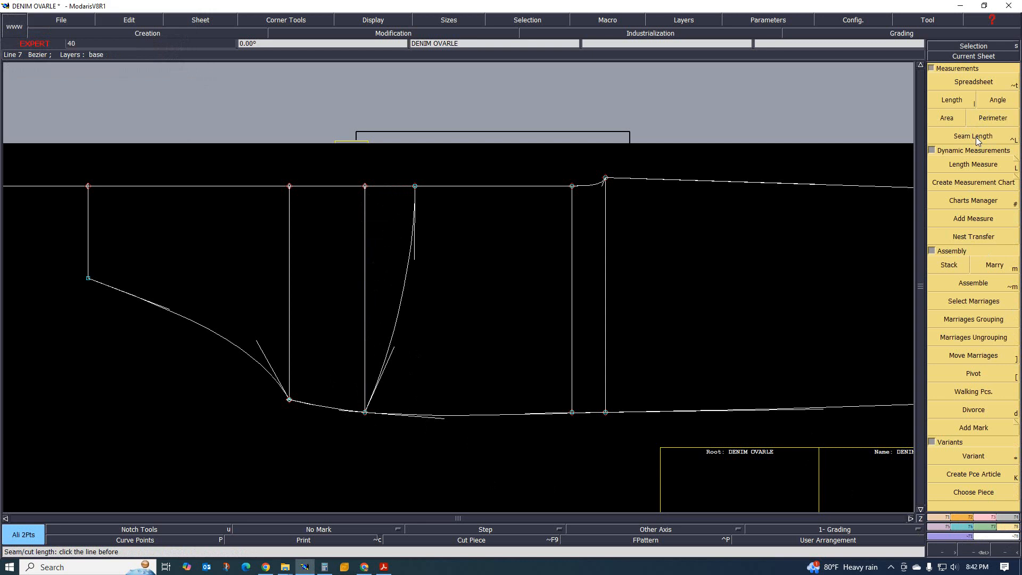
left_click(970, 165)
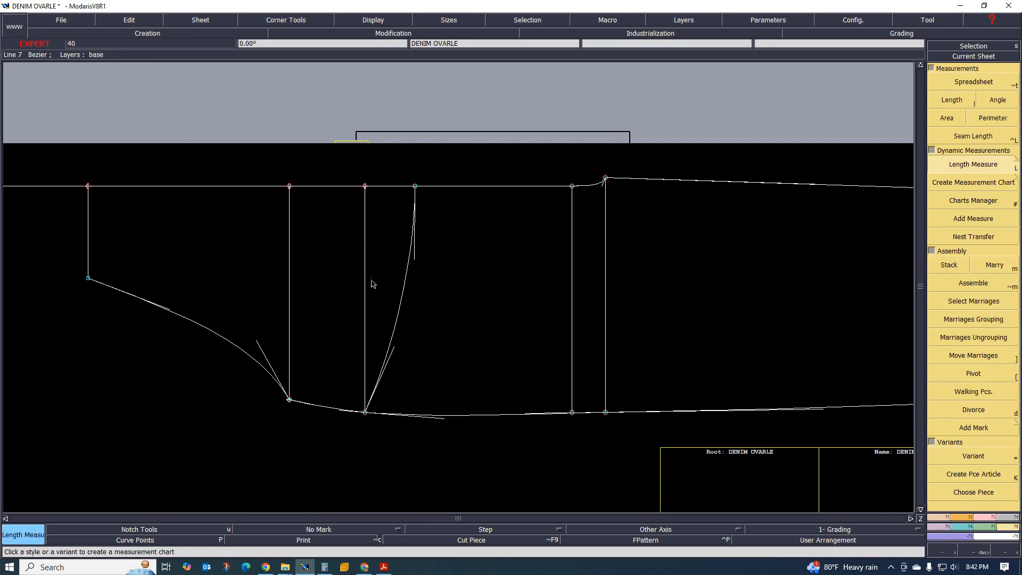
left_click(336, 269)
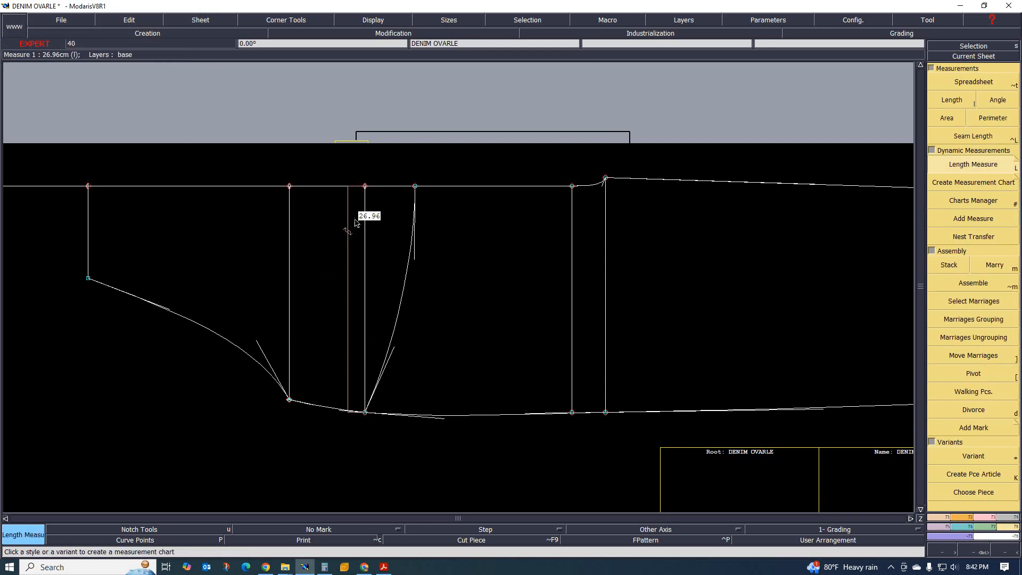
Reshape the waist curve's side end point outward by 0.05 cm (dy -0.05) to widen the cross line.
scroll(356, 223, "up", 5)
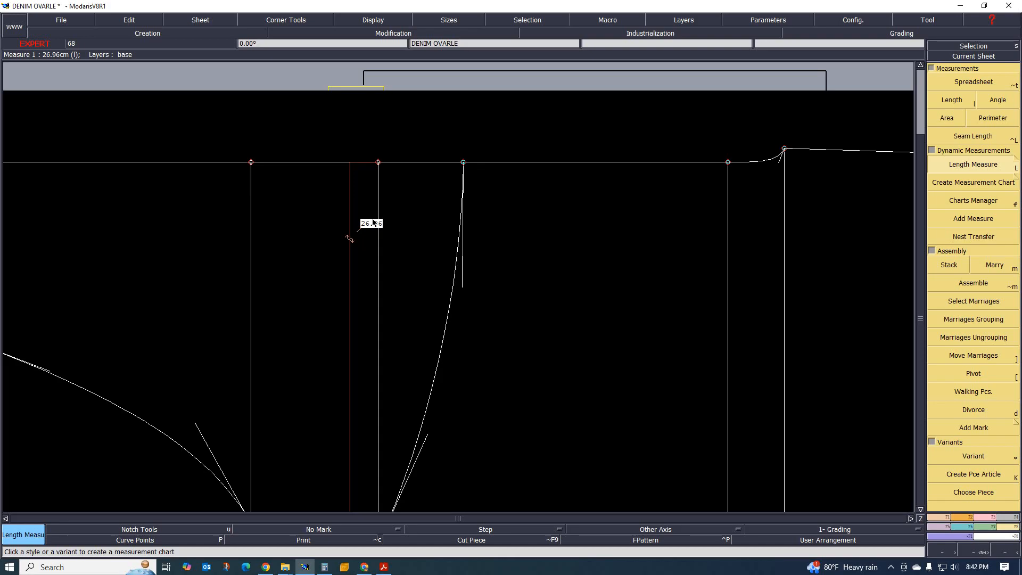
scroll(364, 462, "down", 2)
scroll(378, 420, "up", 5)
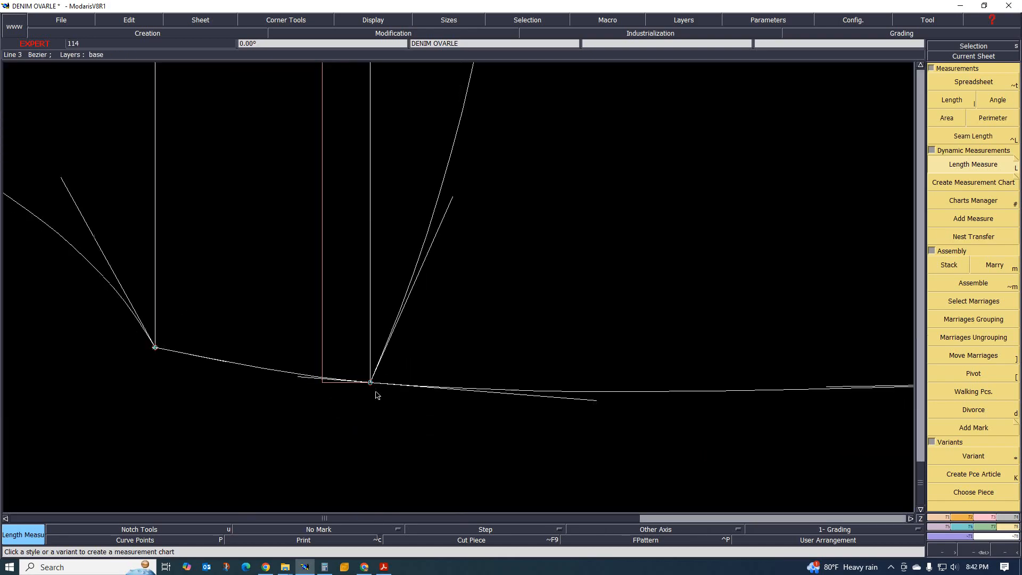
scroll(375, 395, "up", 3)
key("equal")
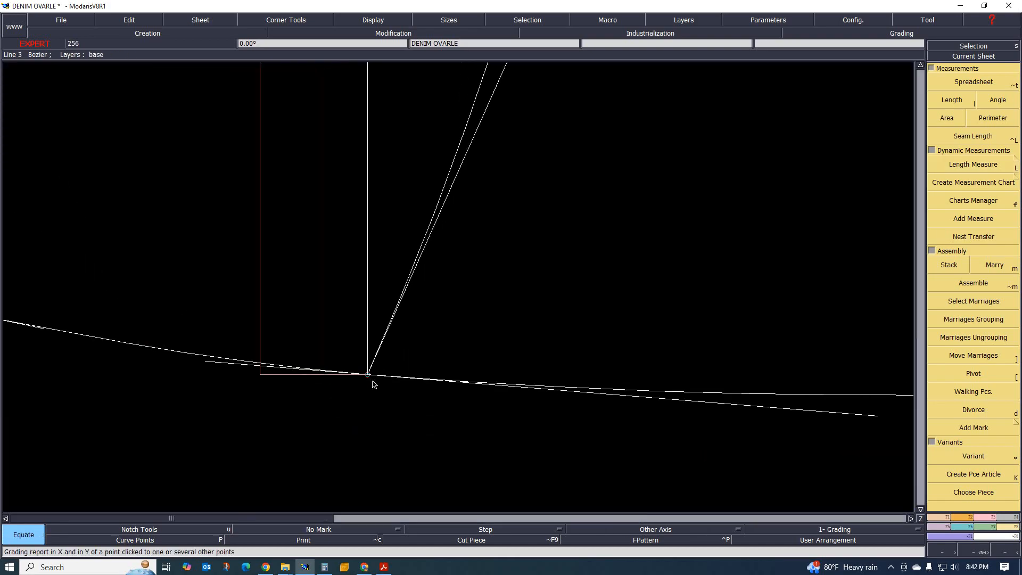
left_click(366, 375)
key("r")
left_click(367, 374)
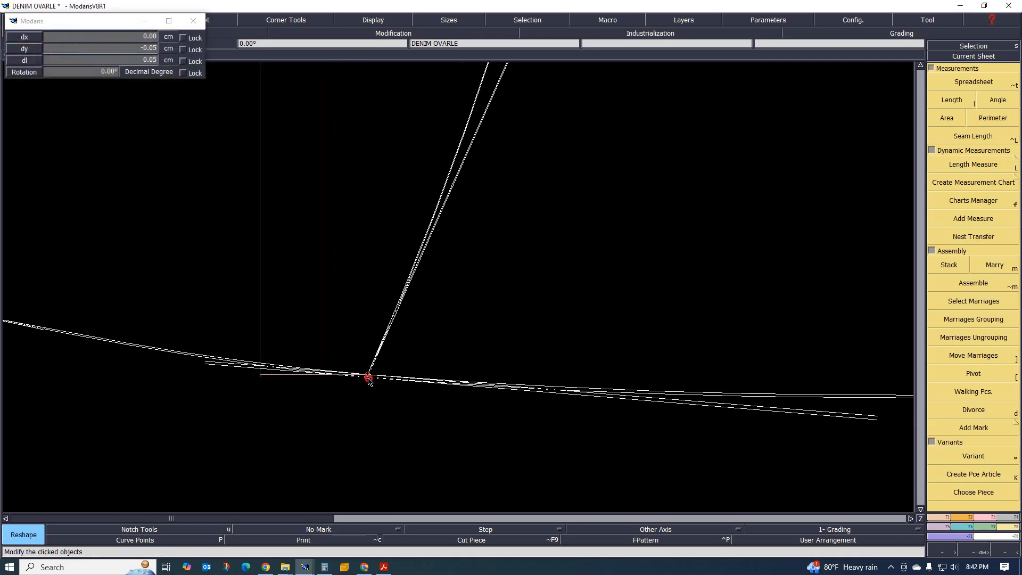
left_click(367, 377)
scroll(378, 415, "down", 2)
key("8")
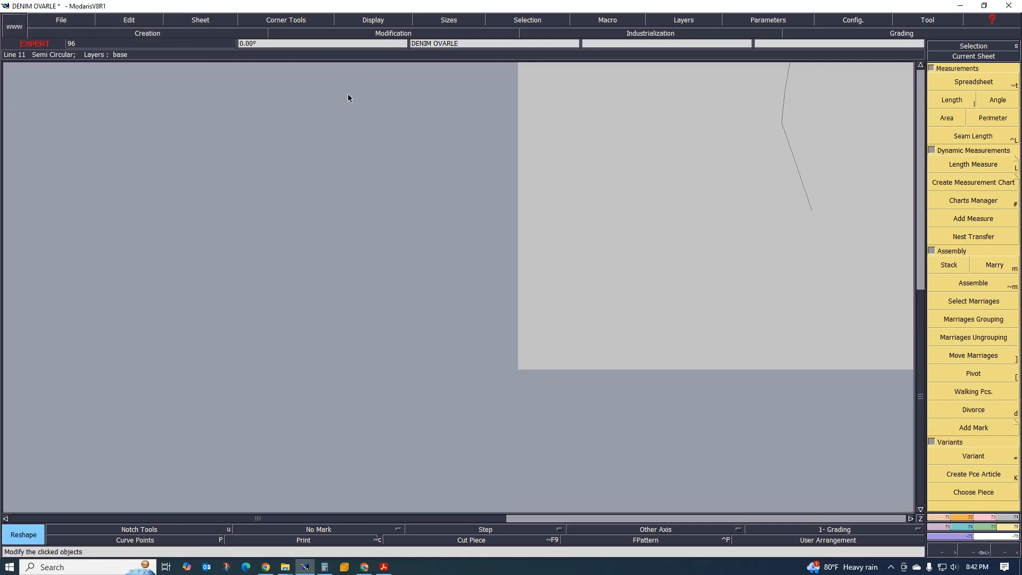
Add a dynamic length measure to the cross line at the start of the front crotch curve.
scroll(353, 279, "down", 2)
scroll(419, 364, "up", 2)
scroll(441, 398, "down", 3)
scroll(442, 397, "up", 2)
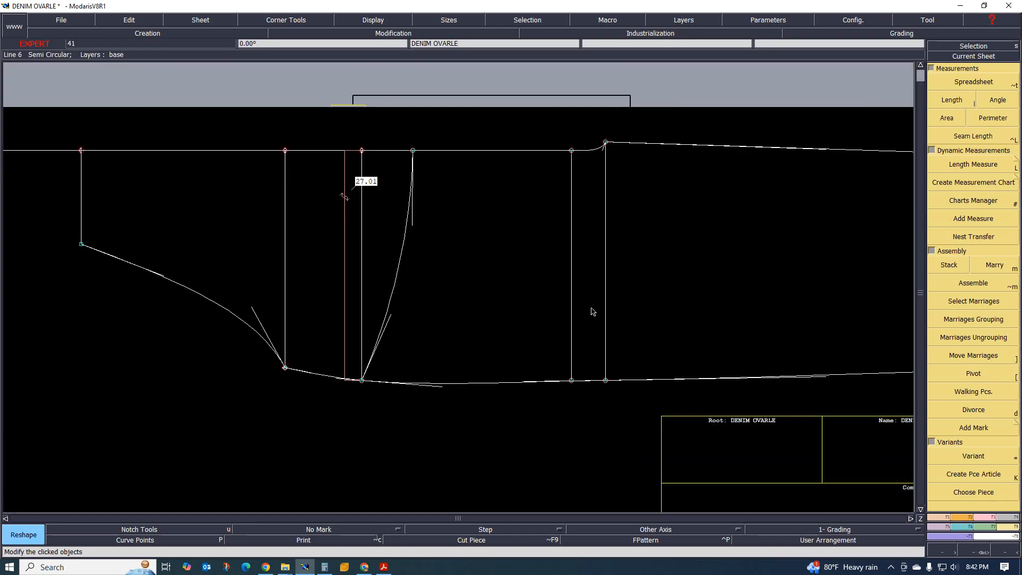
scroll(579, 298, "up", 2)
scroll(568, 302, "down", 3)
left_click(972, 137)
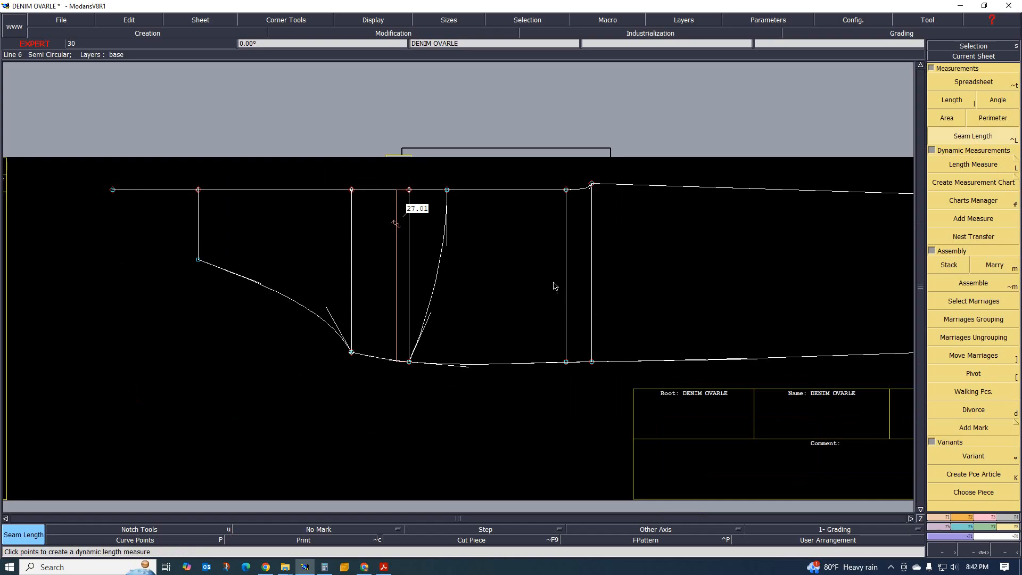
left_click(973, 166)
left_click(566, 270)
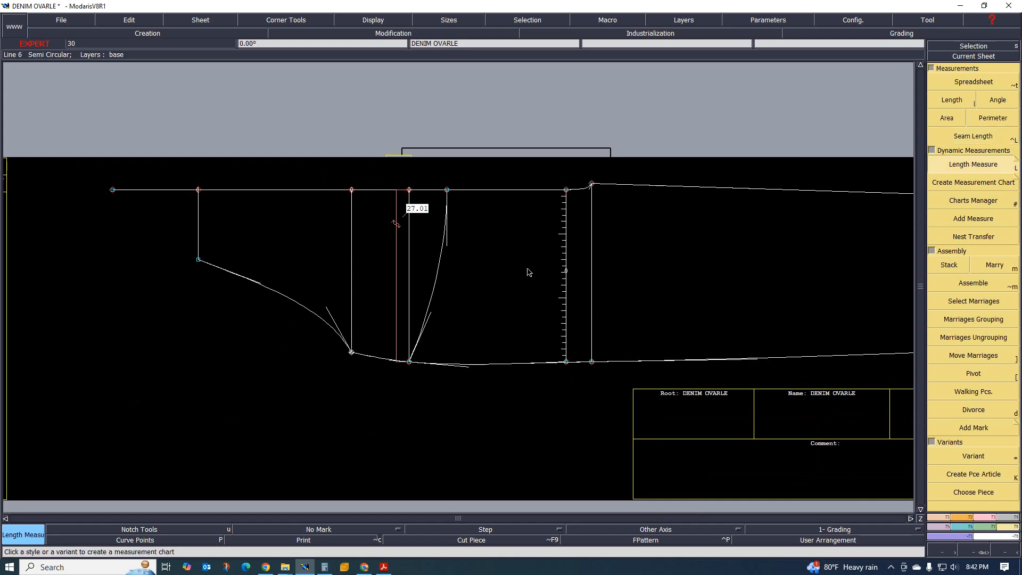
right_click(534, 270)
scroll(586, 230, "up", 3)
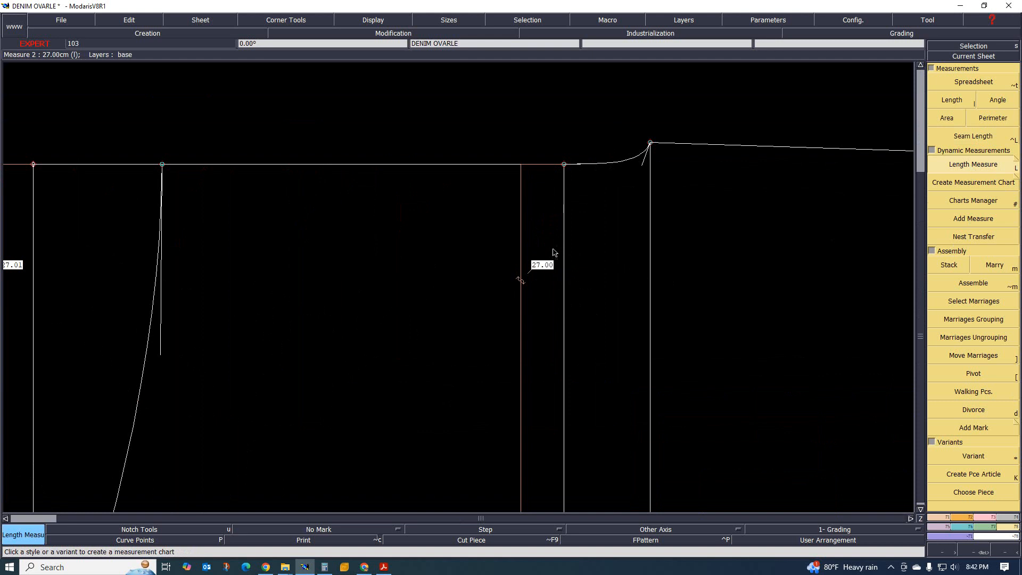
scroll(549, 250, "down", 4)
scroll(462, 295, "up", 3)
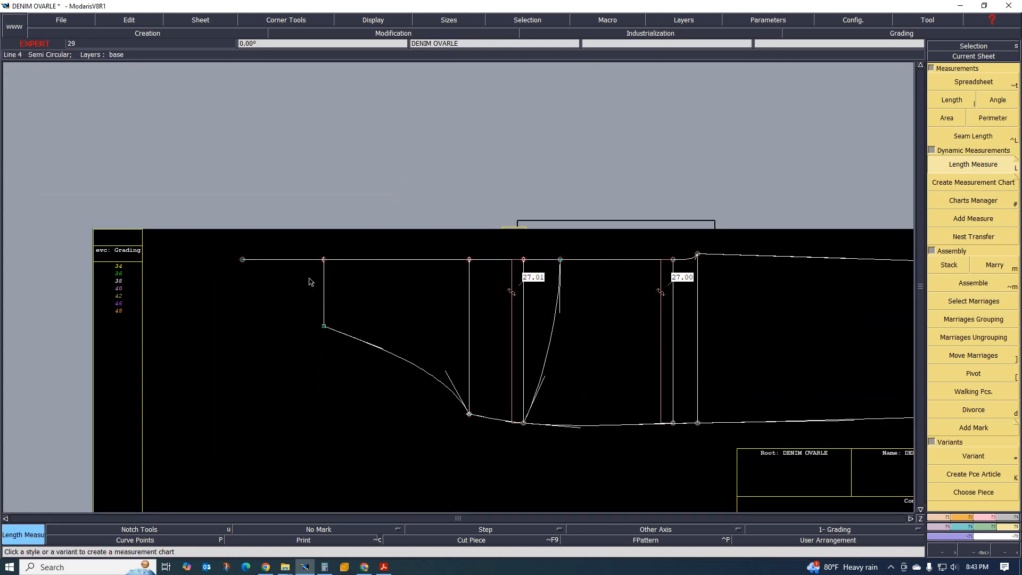
scroll(376, 281, "down", 2)
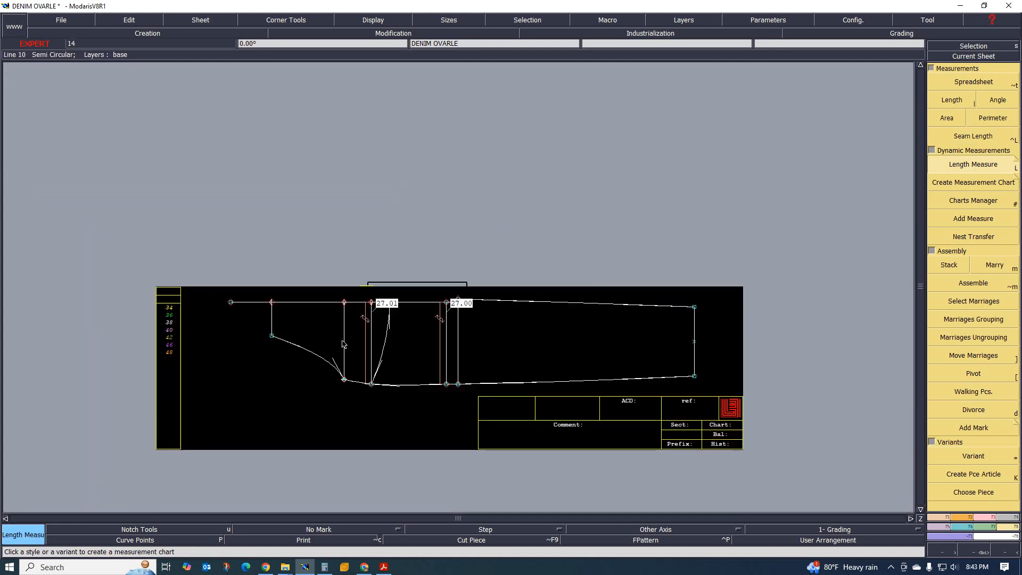
Switch to the specification PDF and compare the front fly and waist area of its size sketch with the pattern.
left_click(384, 567)
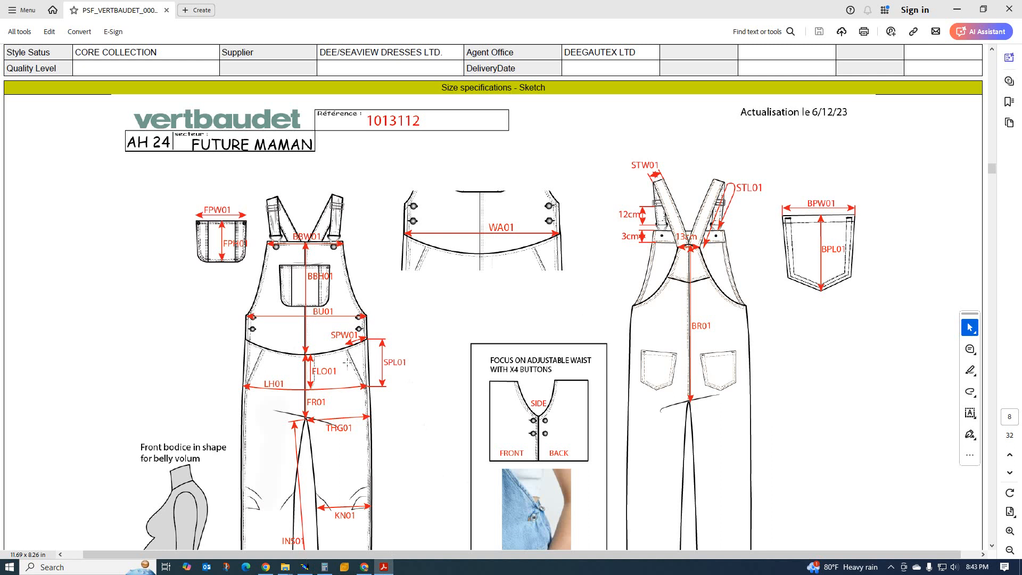
scroll(277, 380, "down", 1)
scroll(276, 380, "up", 1)
scroll(285, 406, "down", 3)
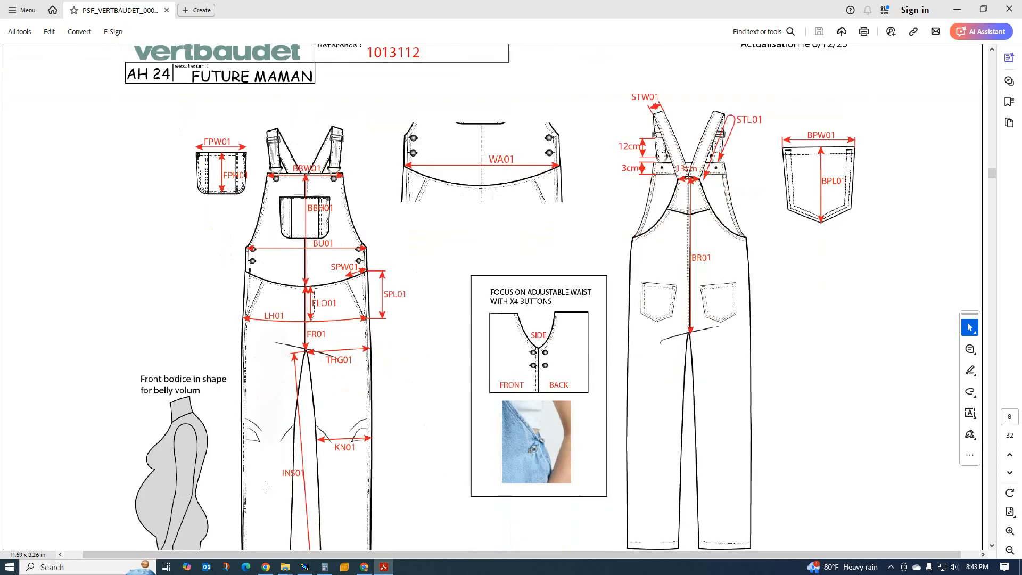
left_click(304, 567)
scroll(399, 360, "up", 4)
scroll(331, 285, "down", 3)
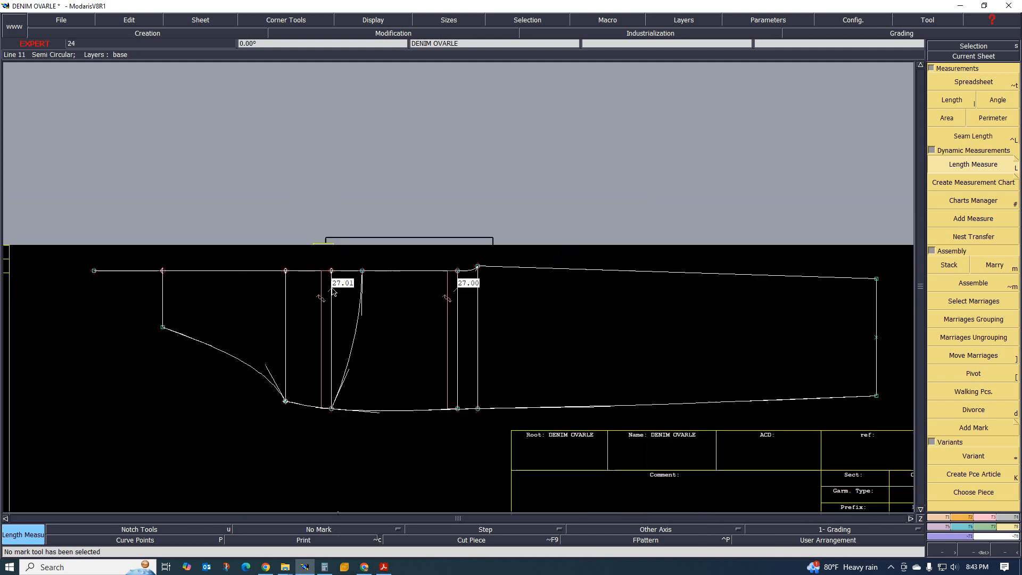
scroll(361, 271, "up", 2)
scroll(326, 285, "down", 3)
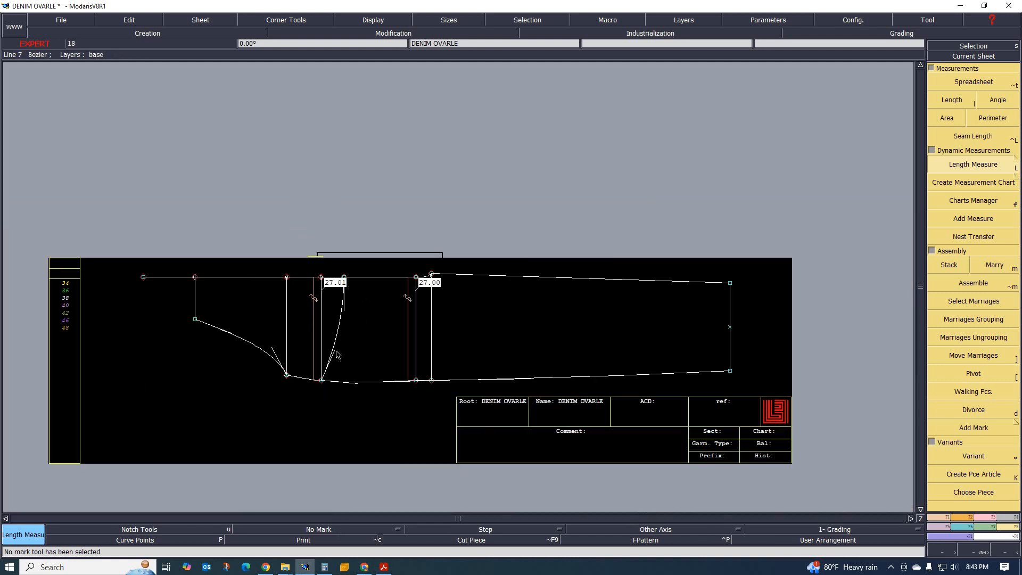
Look up the fly length in the PDF's measurement chart and examine the fake fly on the cover page sketch.
left_click(383, 566)
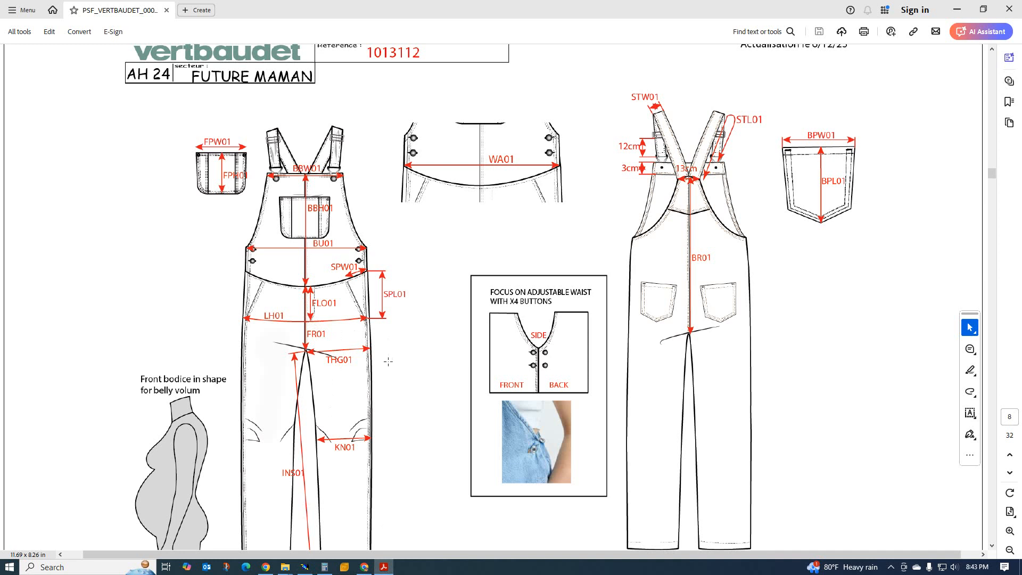
scroll(386, 392, "up", 15)
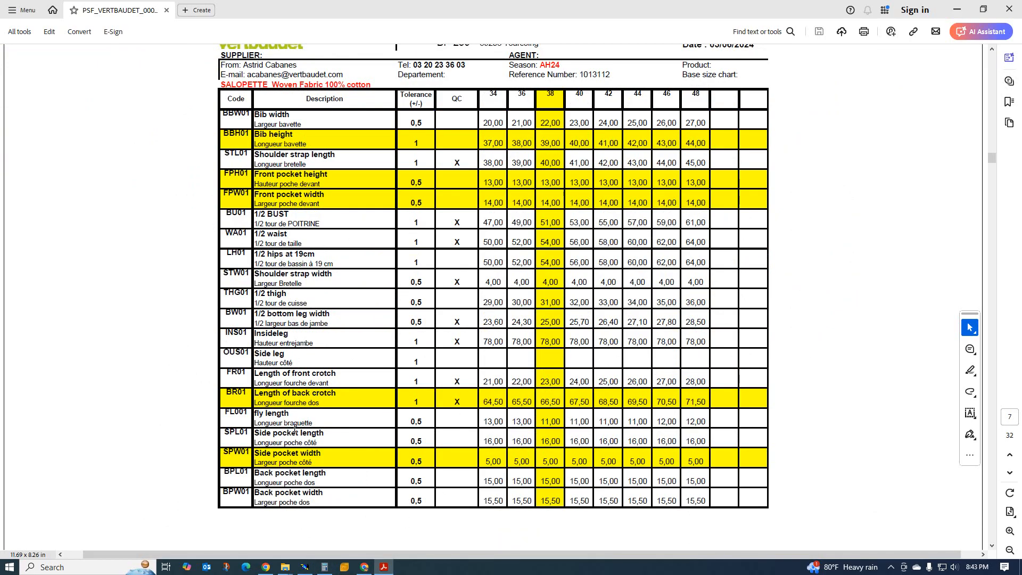
left_click(304, 567)
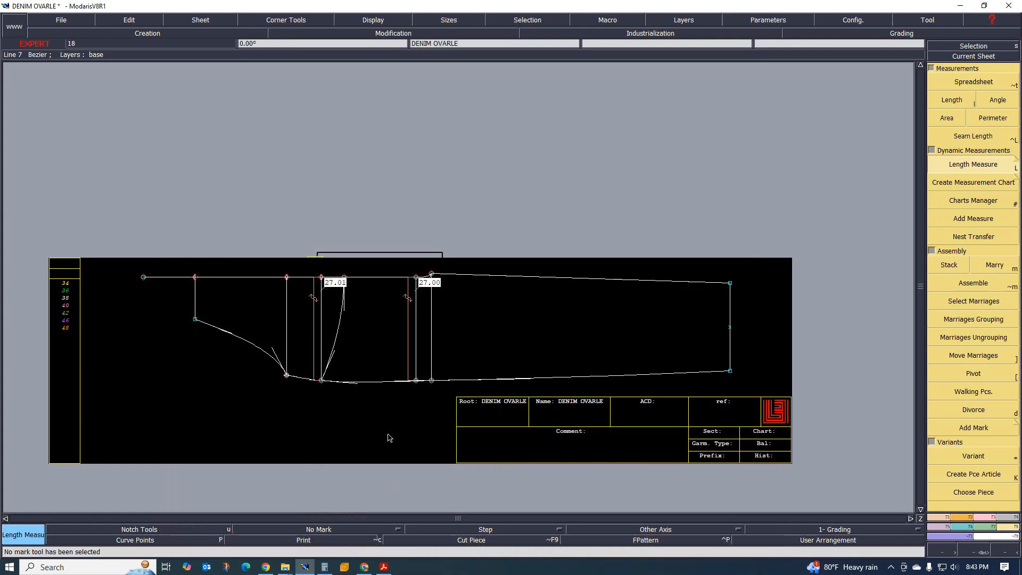
left_click(383, 567)
scroll(401, 372, "up", 10)
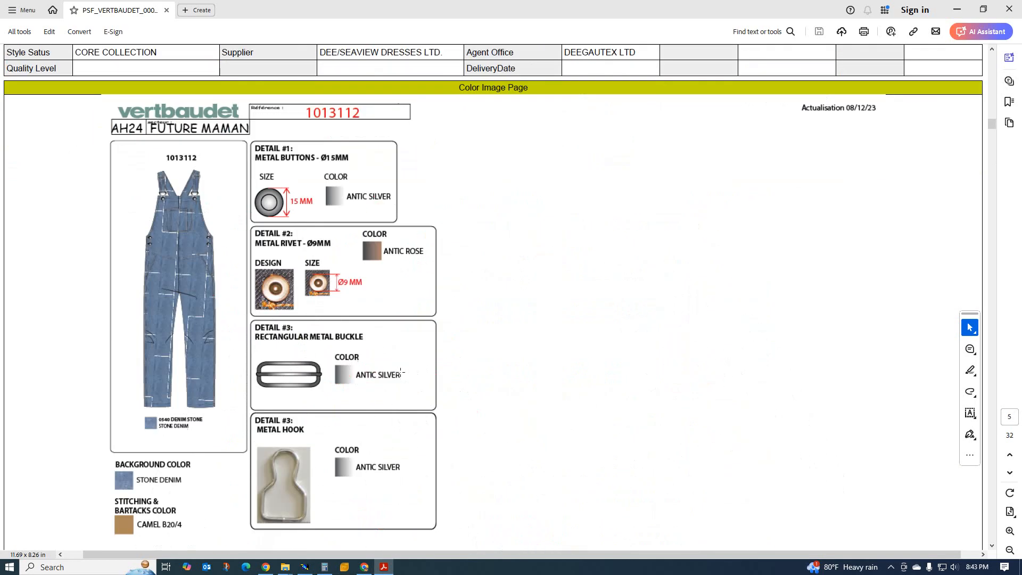
scroll(400, 372, "up", 15)
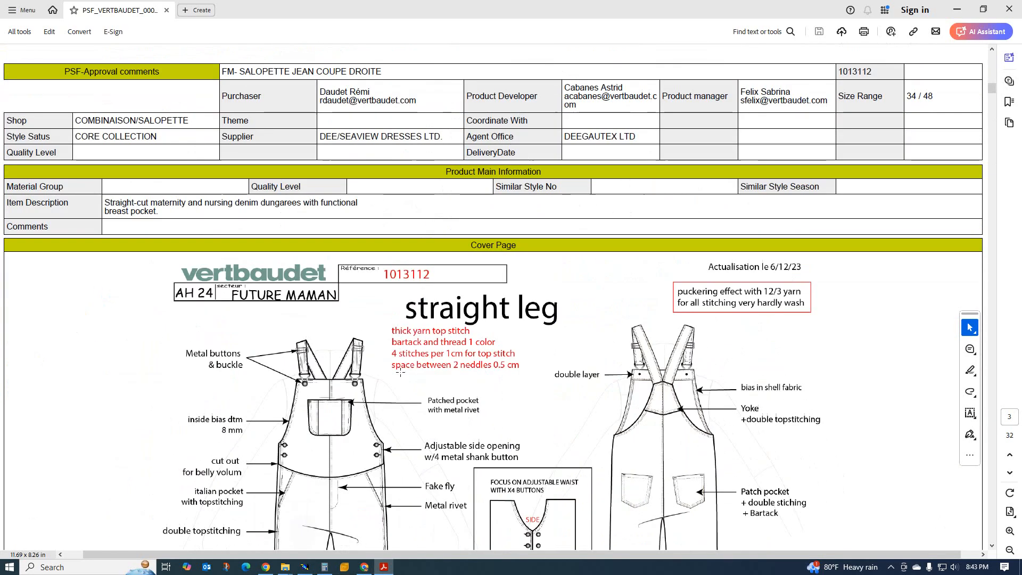
scroll(400, 373, "down", 2)
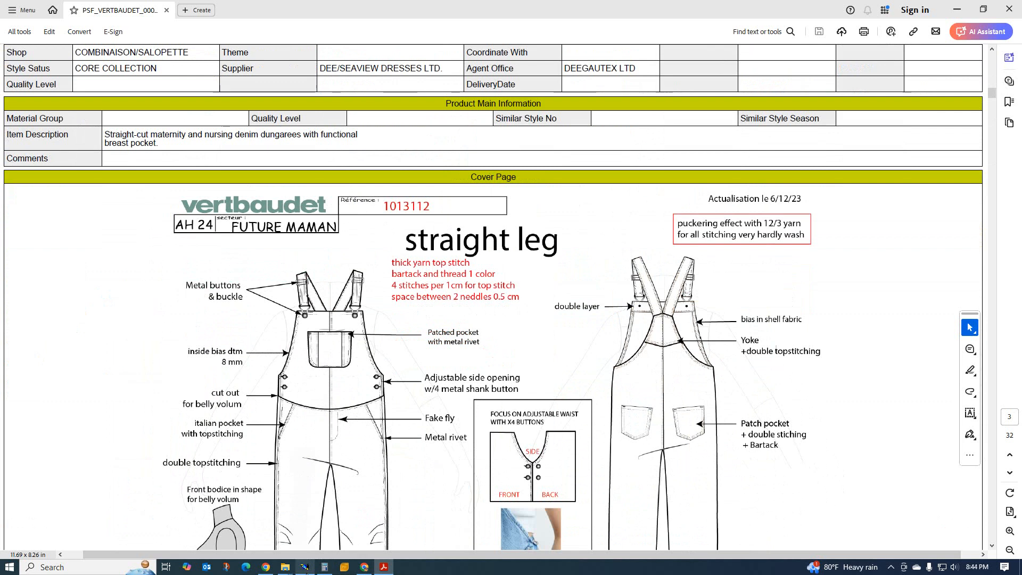
left_click(305, 567)
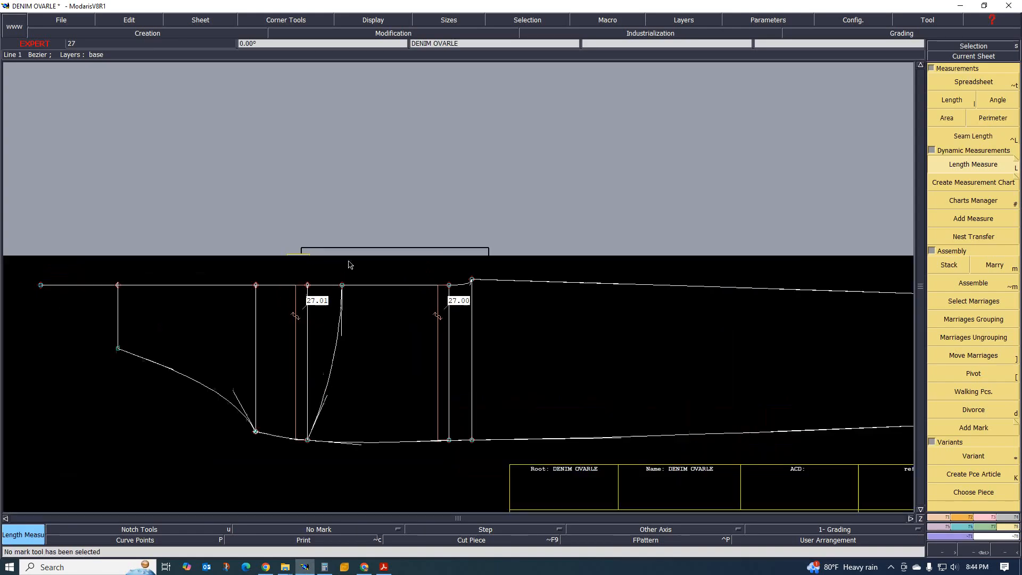
Place a developed point on the waist curve 3 cm from its centre-front end to mark the fly width.
scroll(350, 264, "up", 1)
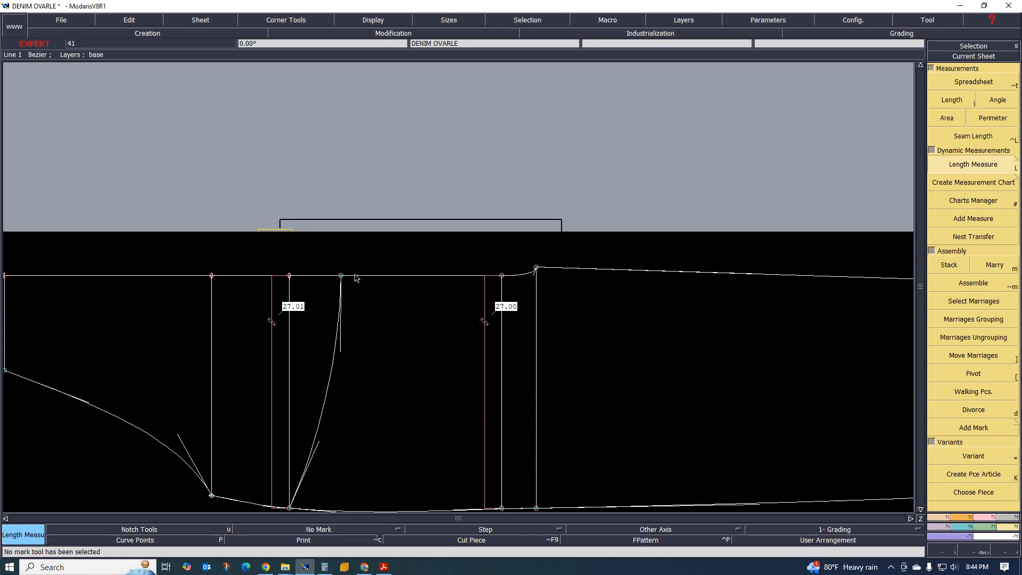
scroll(352, 289, "down", 1)
scroll(351, 290, "up", 1)
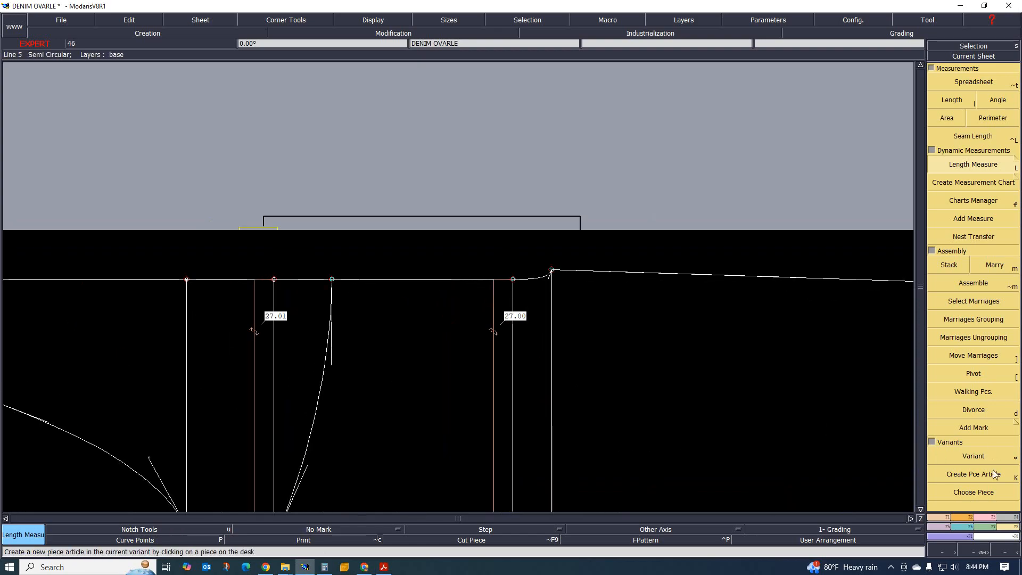
left_click(946, 517)
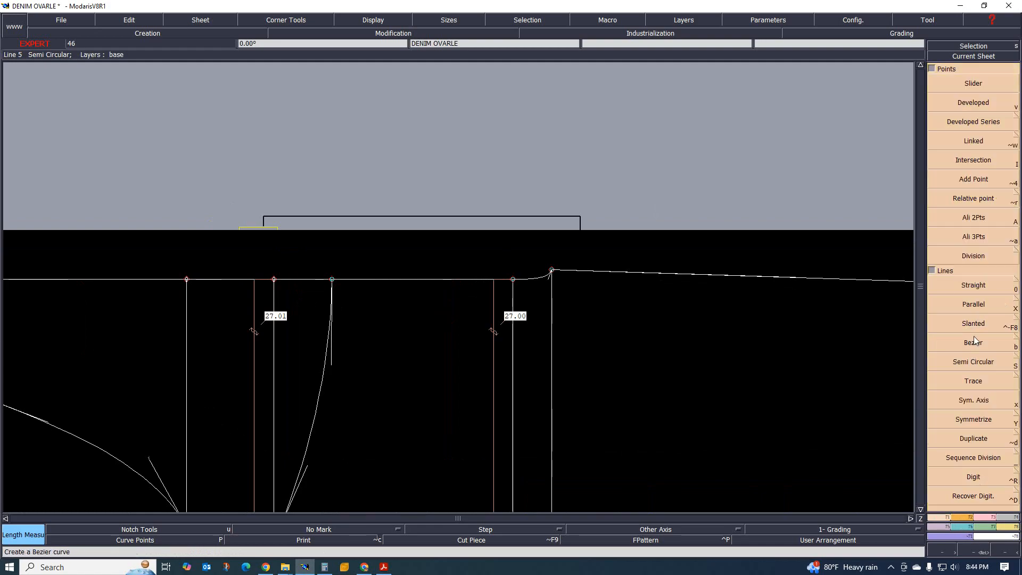
left_click(977, 104)
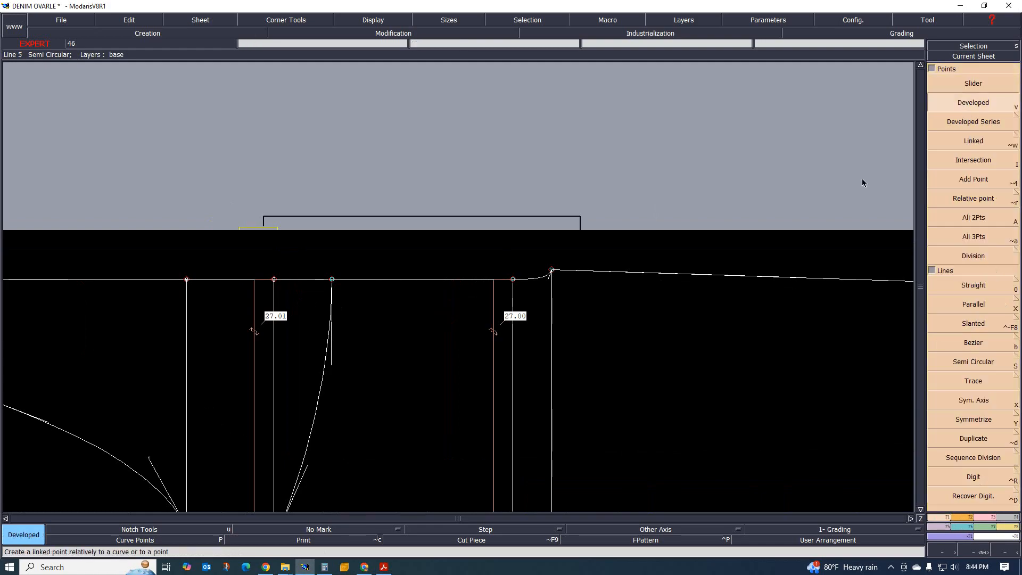
left_click(332, 280)
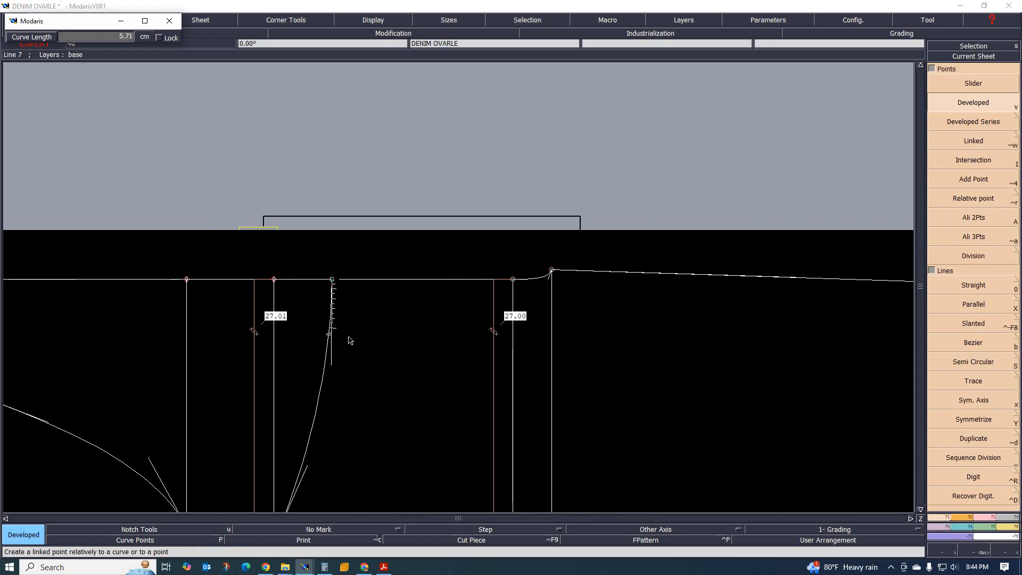
type("3.00")
key("Return")
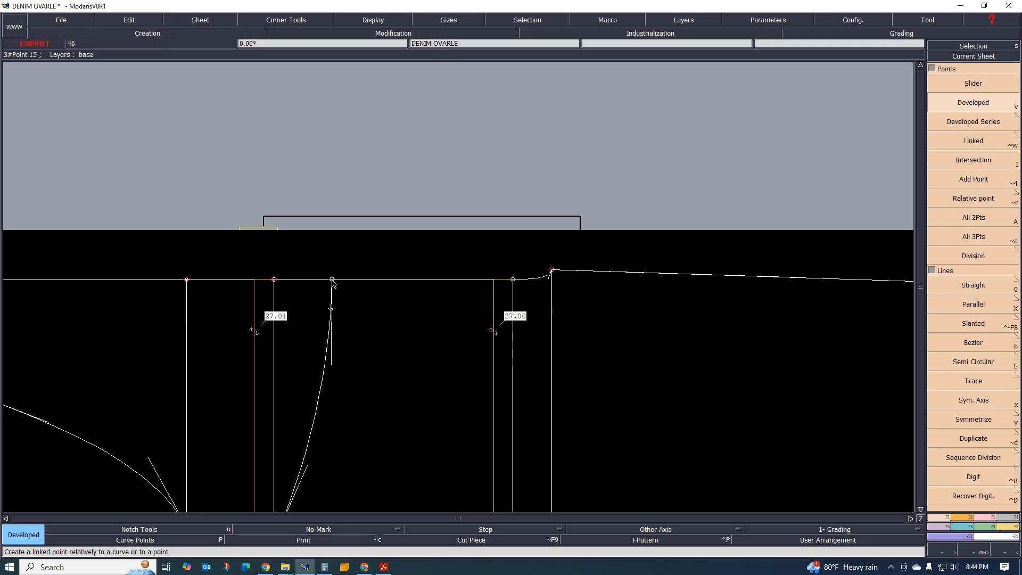
Place a developed point on the centre-front line 11 cm from the waist curve toward the crotch for the fly length.
left_click(332, 279)
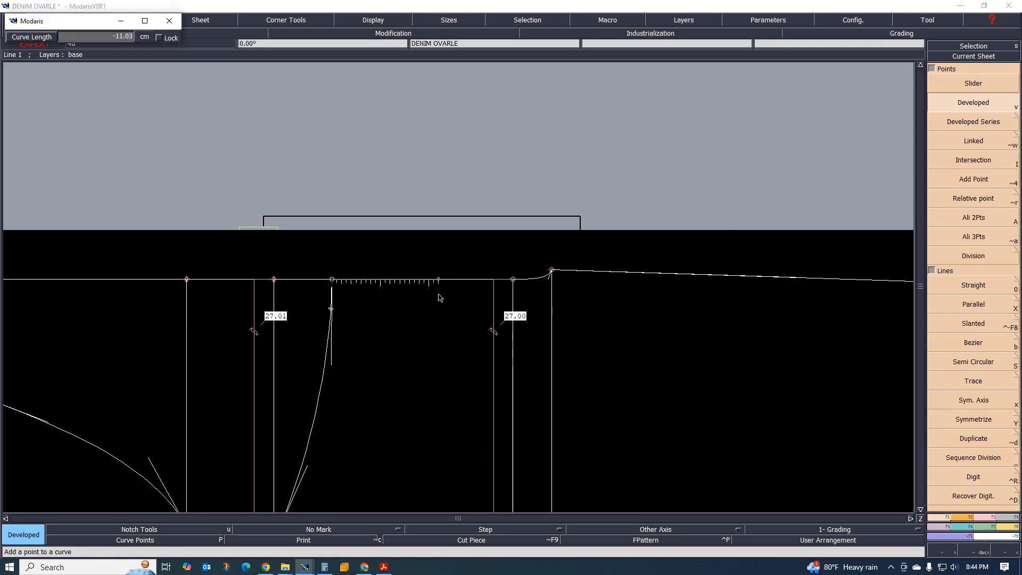
type("-11")
left_click(441, 316)
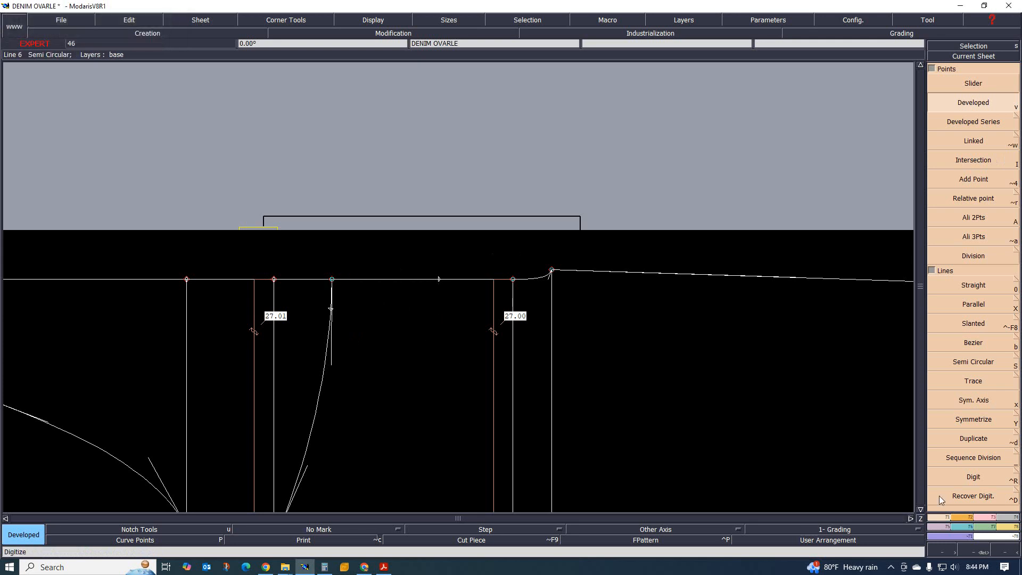
Draw a Bezier fly outline from the 3 cm waist point through one corner point to the 11 cm centre-front point.
left_click(973, 342)
left_click(332, 309)
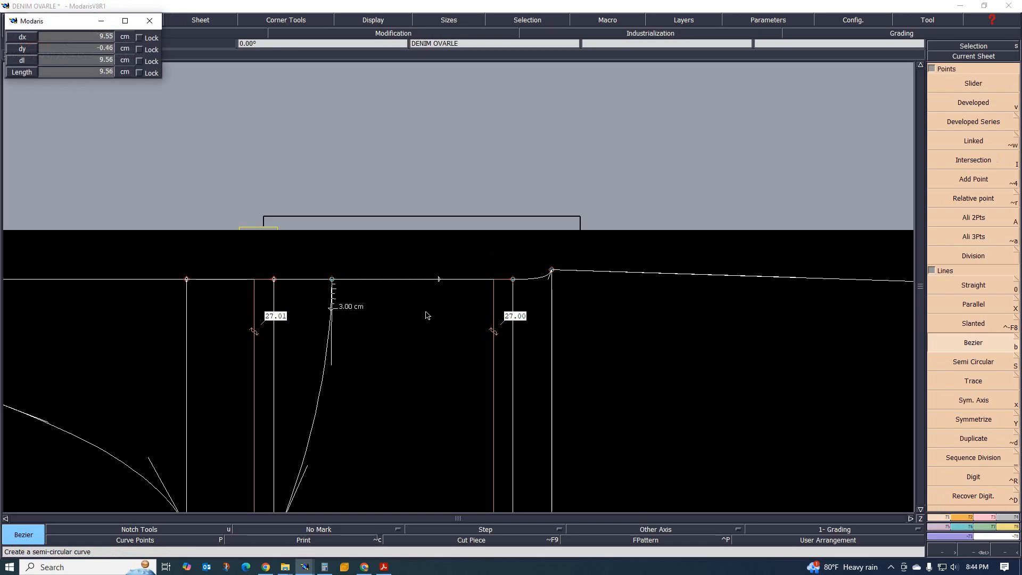
left_click(409, 308)
left_click(438, 283)
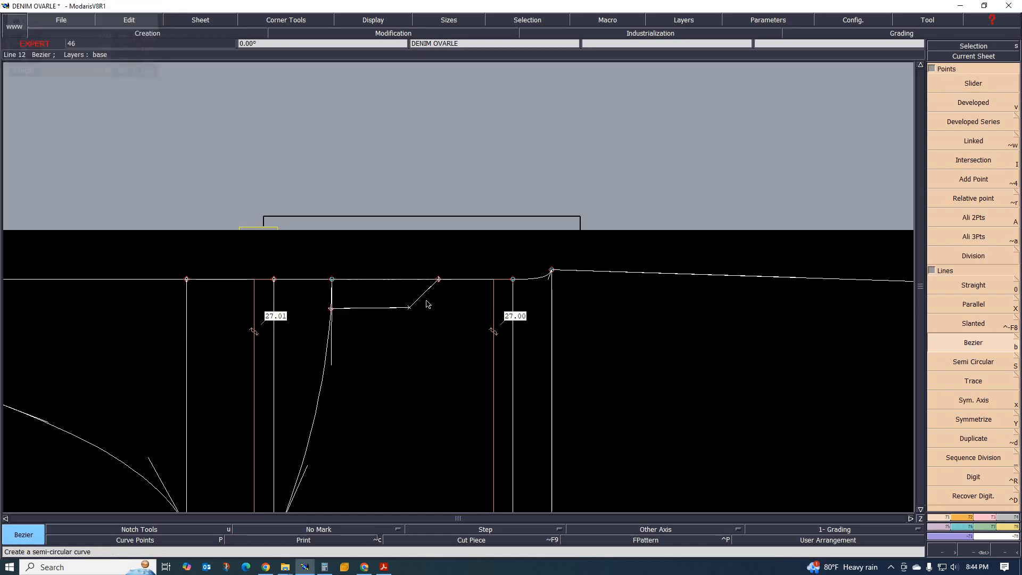
Reshape the fly outline's corner segment into a rounded curve ending at the 11 cm centre-front point.
scroll(423, 298, "up", 2)
key("r")
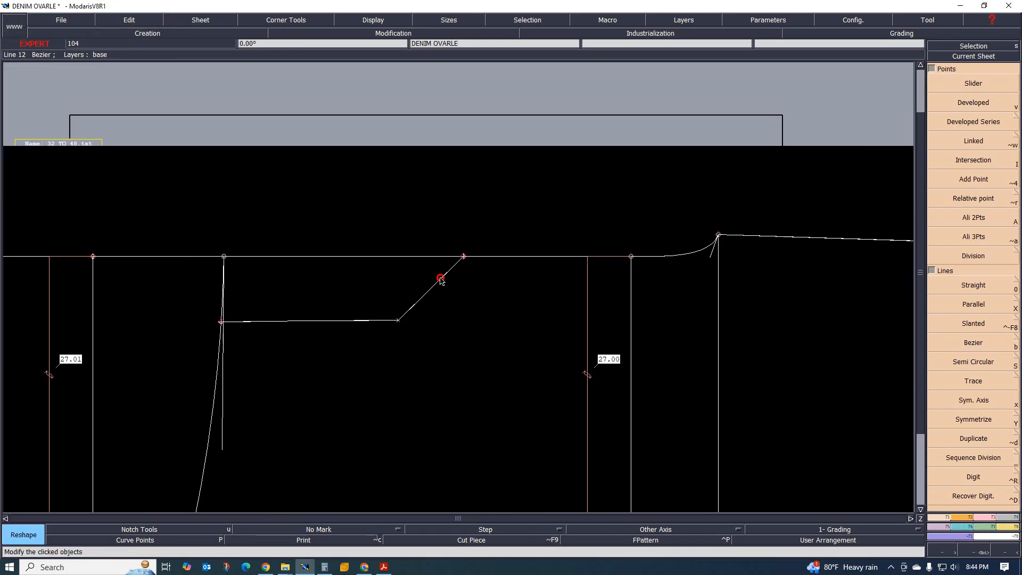
left_click_drag(440, 278, 429, 317)
scroll(446, 240, "up", 1)
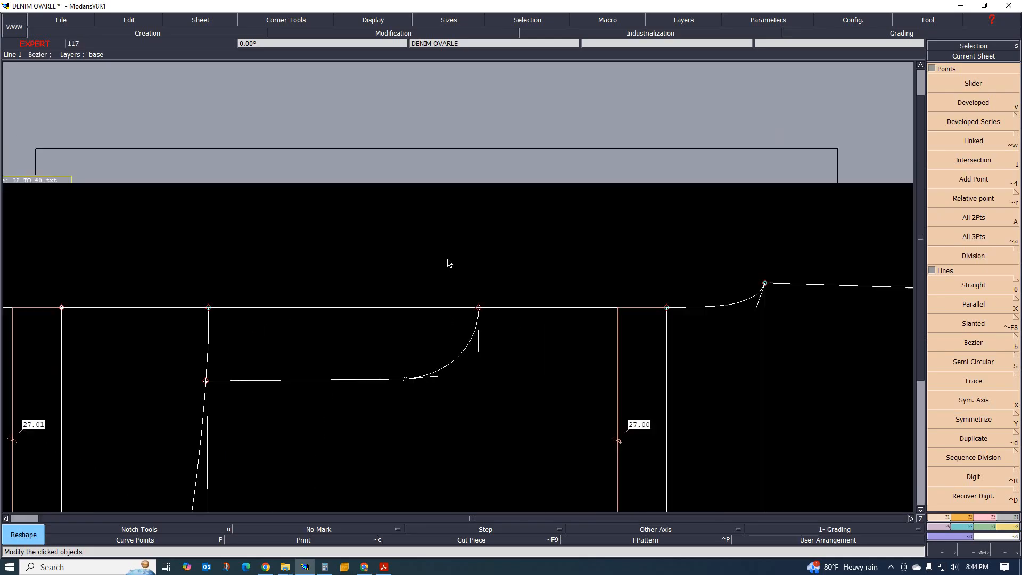
scroll(437, 314, "up", 1)
scroll(429, 359, "down", 1)
scroll(436, 361, "up", 1)
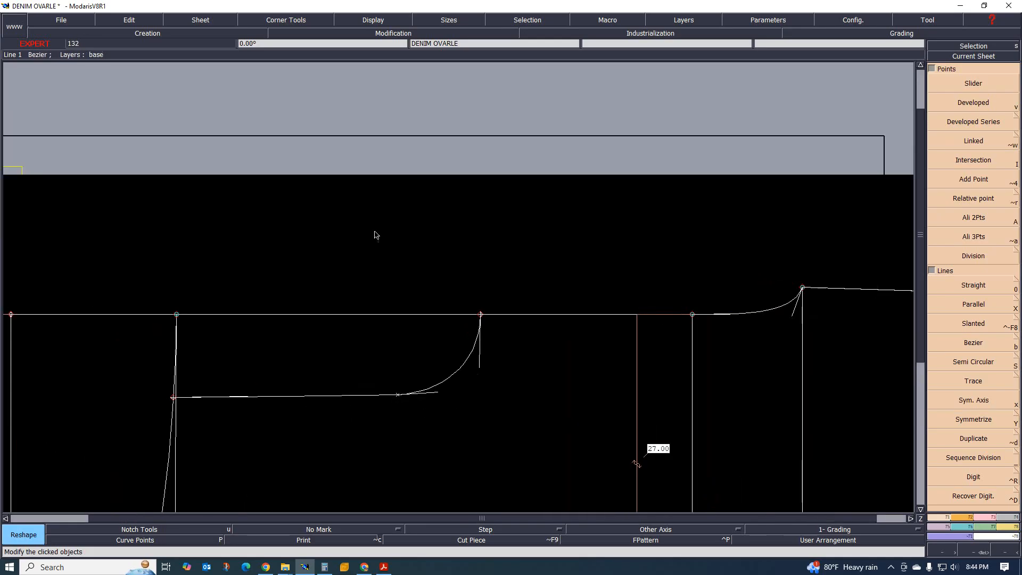
Set a symmetry axis on the centre-front line and mirror the waist curve and fly outline across it.
scroll(351, 367, "down", 5)
scroll(351, 366, "up", 4)
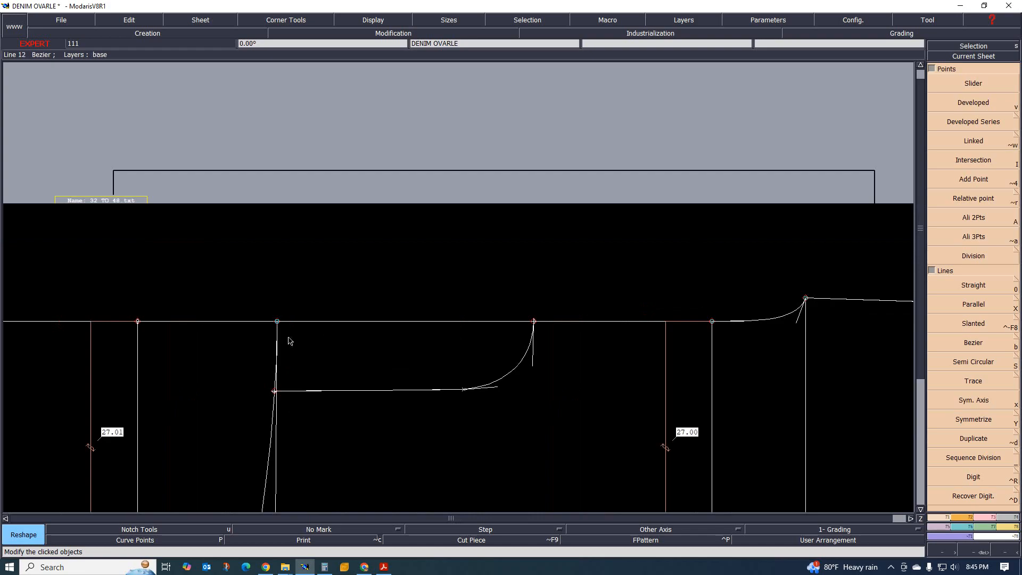
scroll(290, 341, "down", 2)
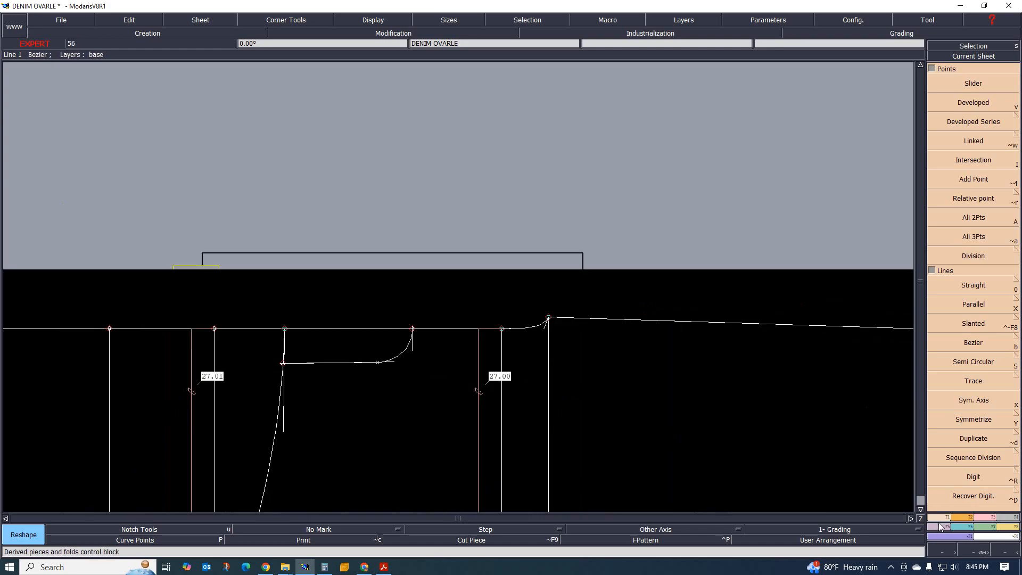
left_click(979, 400)
left_click(307, 329)
left_click(323, 329)
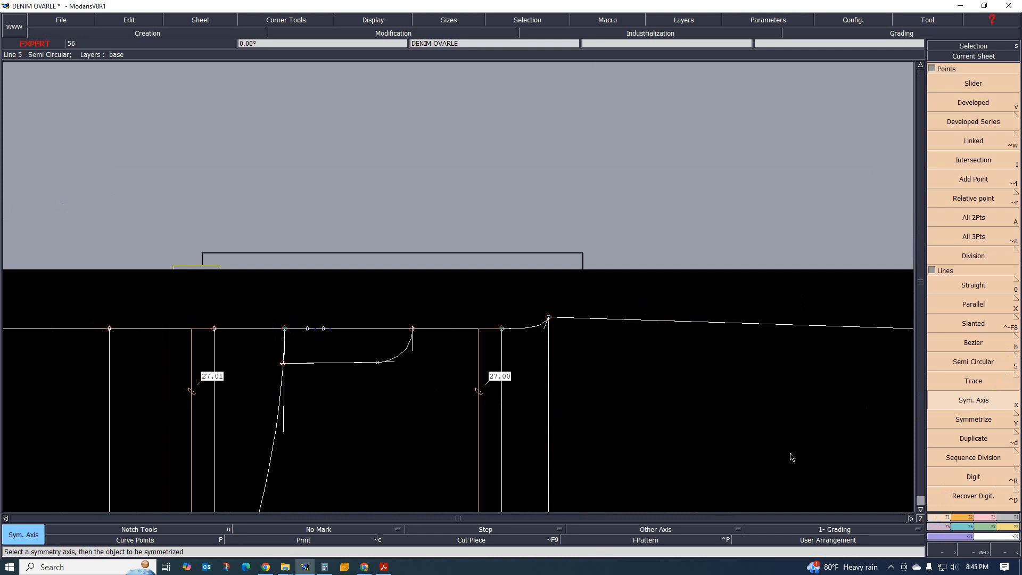
left_click(969, 418)
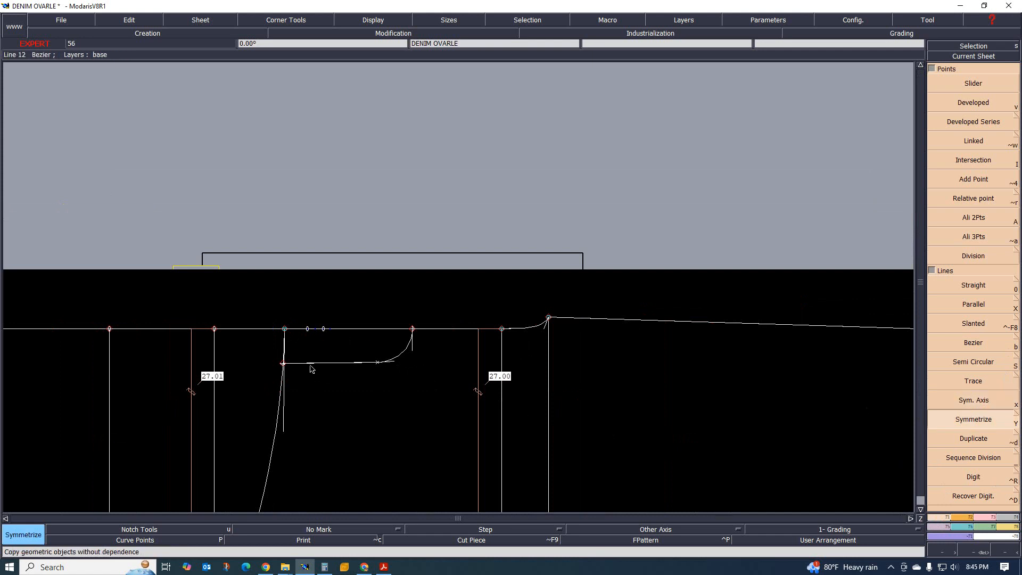
left_click(378, 360)
scroll(402, 437, "down", 1)
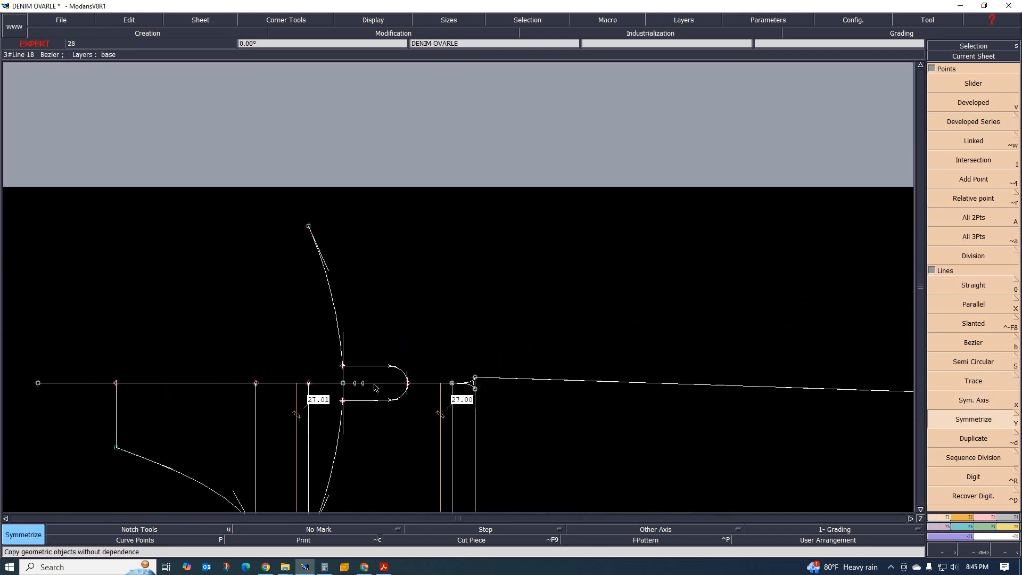
scroll(354, 298, "up", 1)
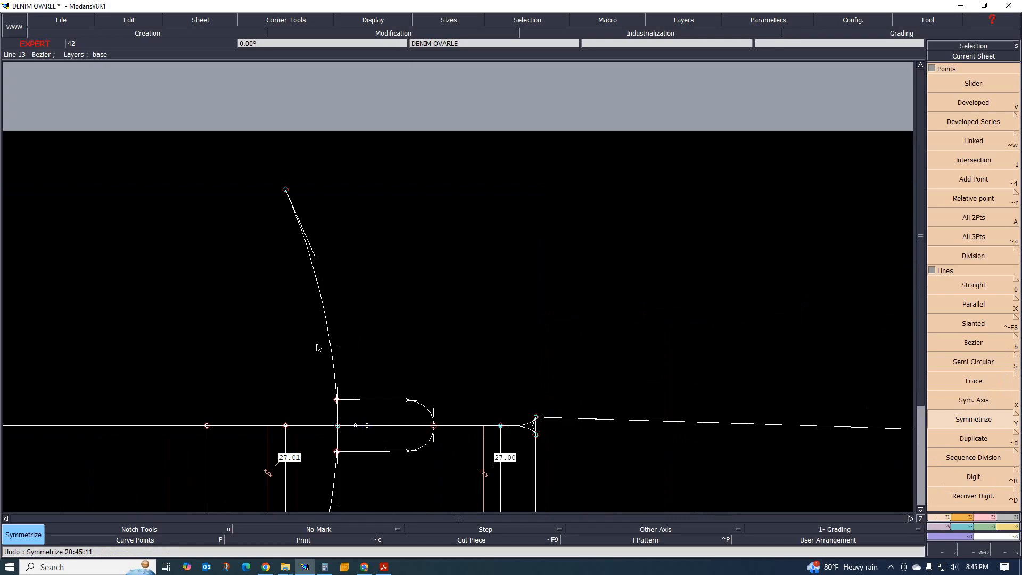
scroll(319, 349, "up", 1)
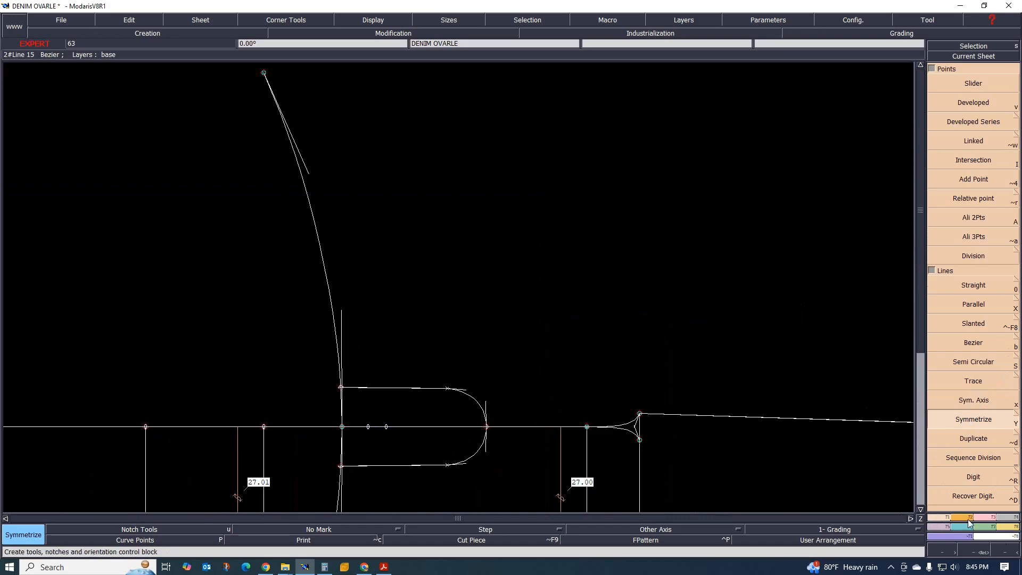
Insert a point where the mirrored fly meets the mirrored waist curve and delete the waist curve's outer end.
left_click(985, 517)
left_click(975, 313)
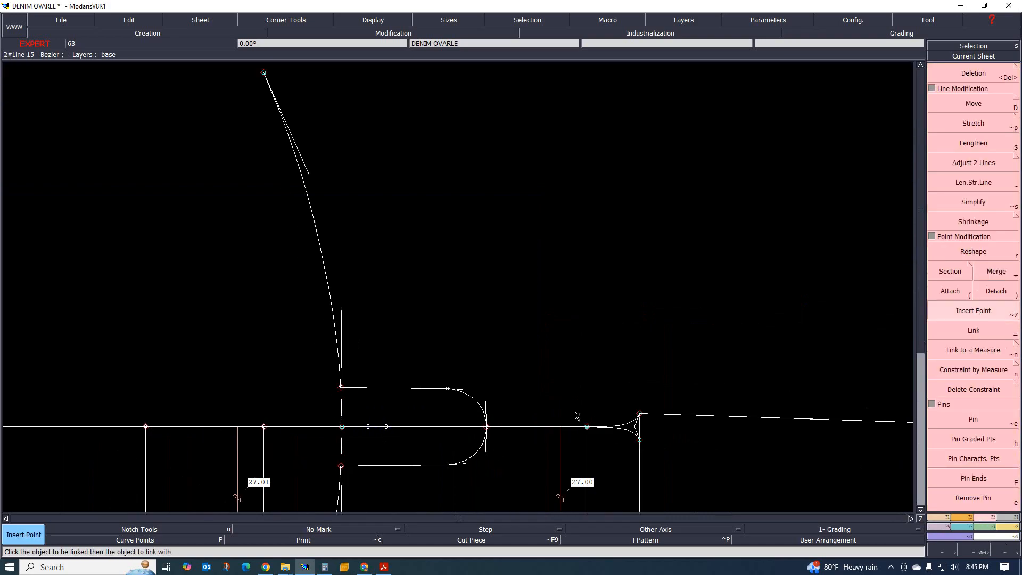
scroll(445, 447, "down", 2)
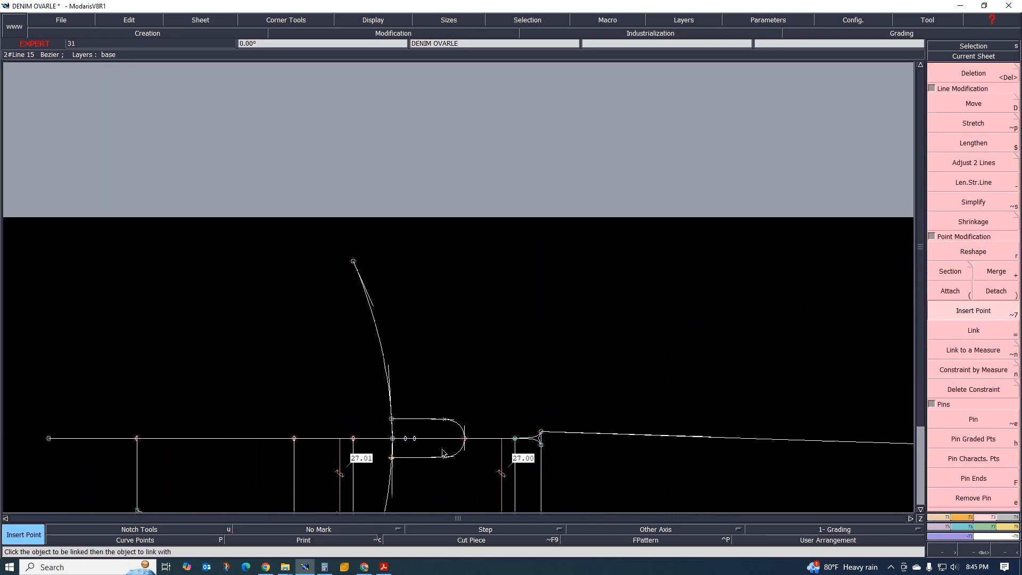
scroll(444, 447, "up", 1)
key("Delete")
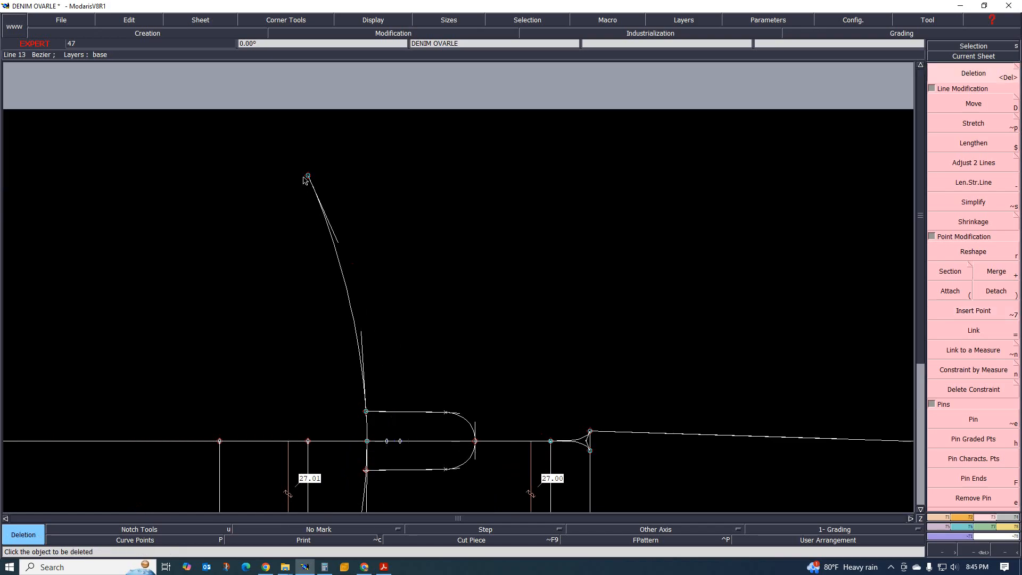
left_click(304, 178)
scroll(392, 360, "down", 1)
scroll(401, 420, "up", 1)
scroll(411, 335, "up", 1)
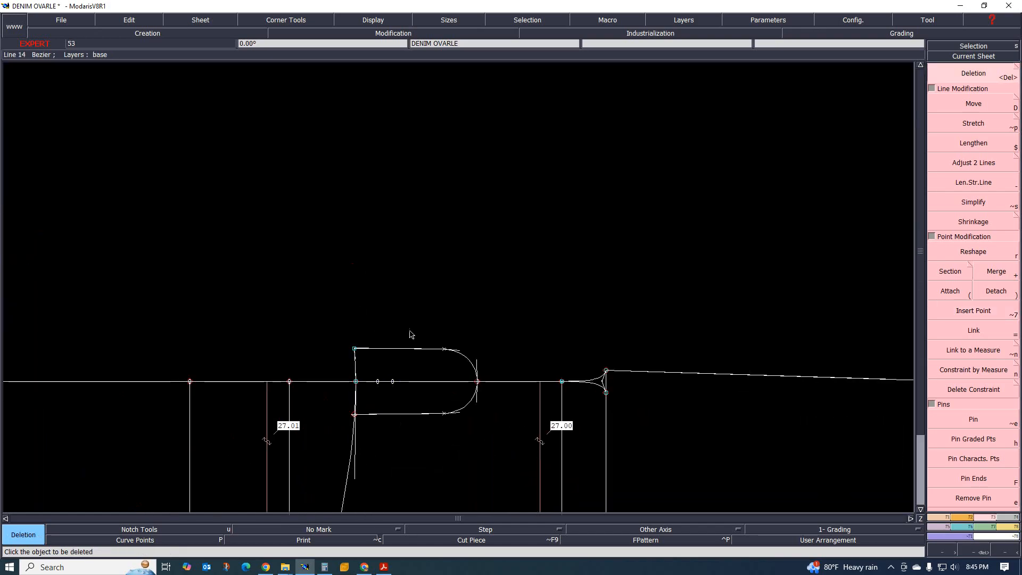
scroll(413, 384, "up", 1)
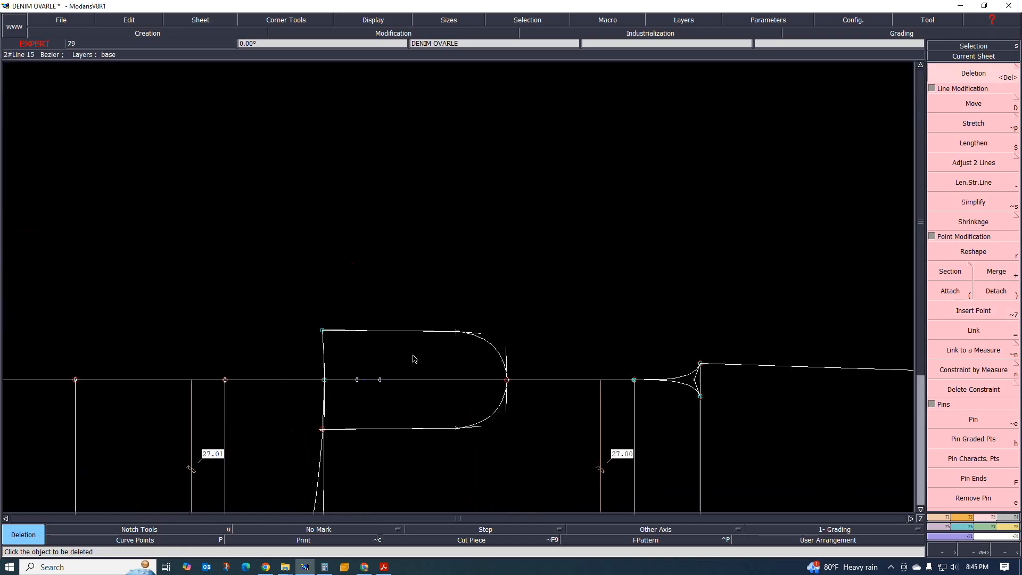
Delete the original fly outline inside the front together with its leftover corner and waist points.
scroll(404, 373, "down", 2)
scroll(398, 375, "up", 1)
scroll(401, 367, "down", 1)
scroll(394, 369, "up", 1)
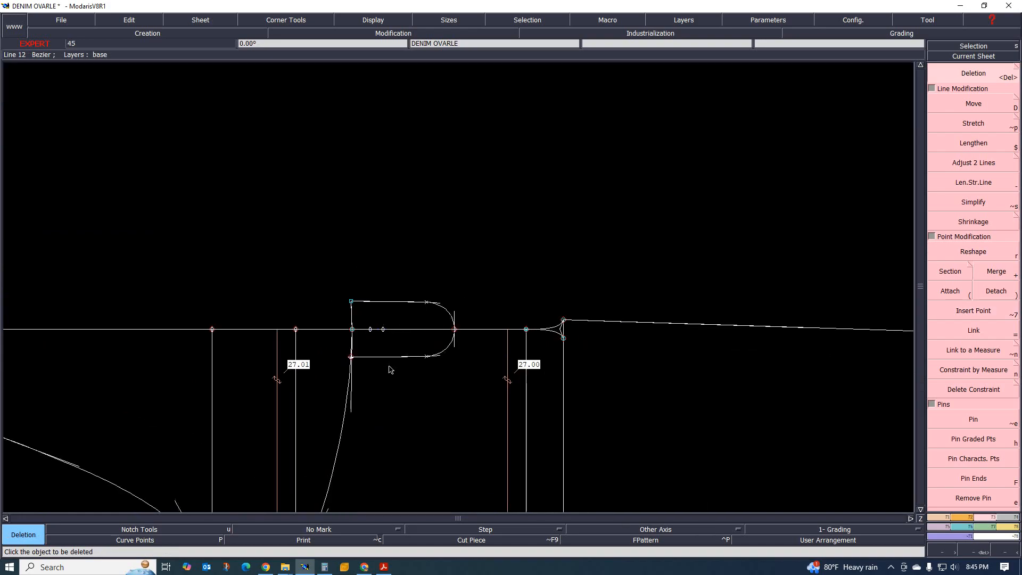
scroll(401, 359, "down", 1)
scroll(404, 352, "up", 2)
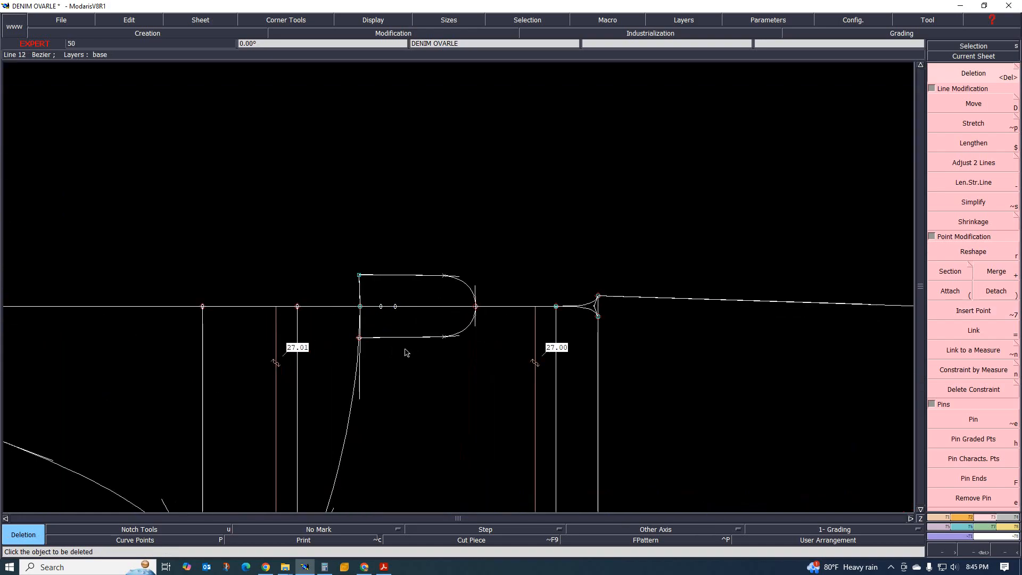
left_click(405, 338)
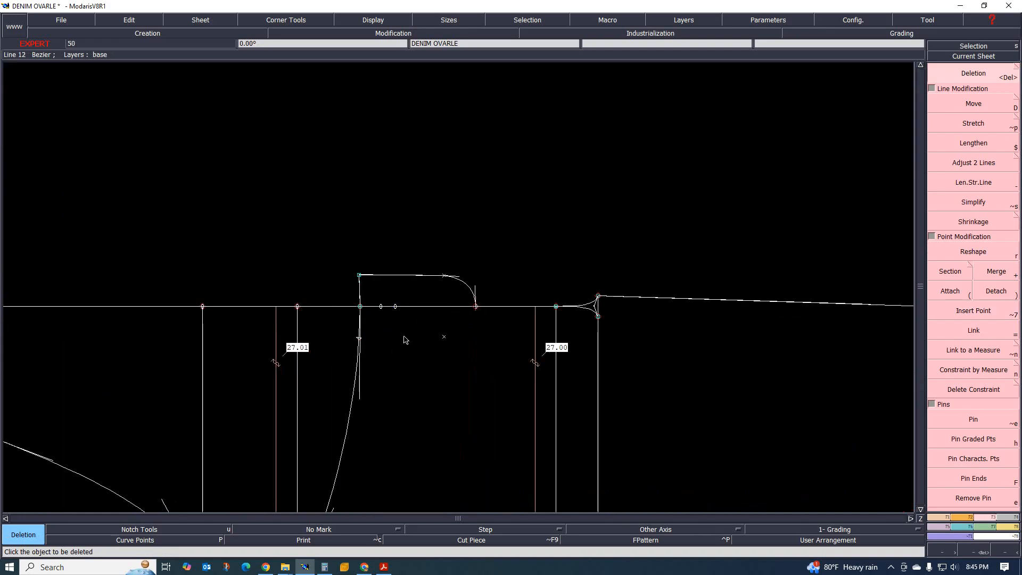
left_click(444, 337)
left_click(359, 337)
key("Home")
key("Page_Down")
scroll(470, 326, "down", 3)
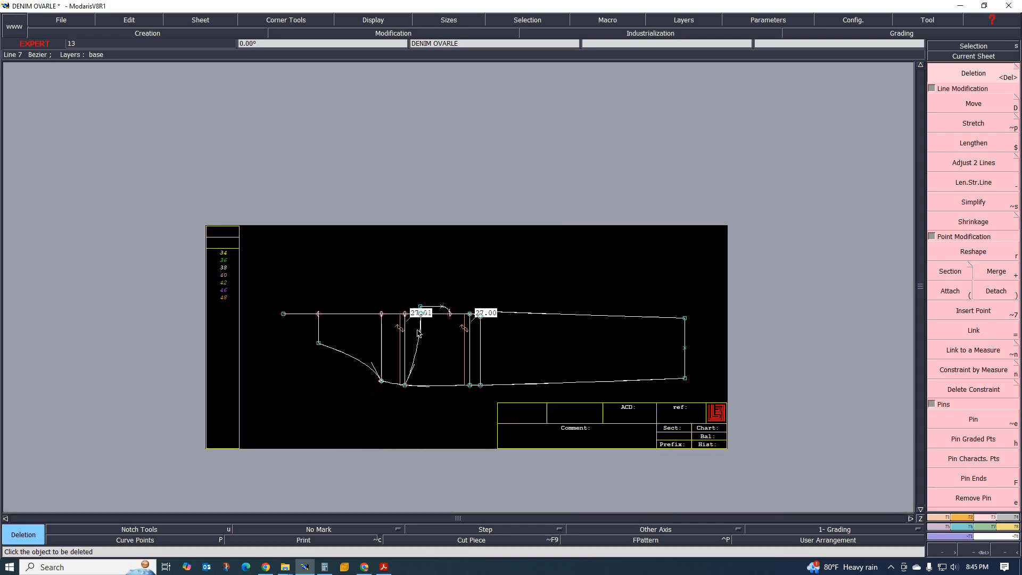
scroll(423, 339, "up", 4)
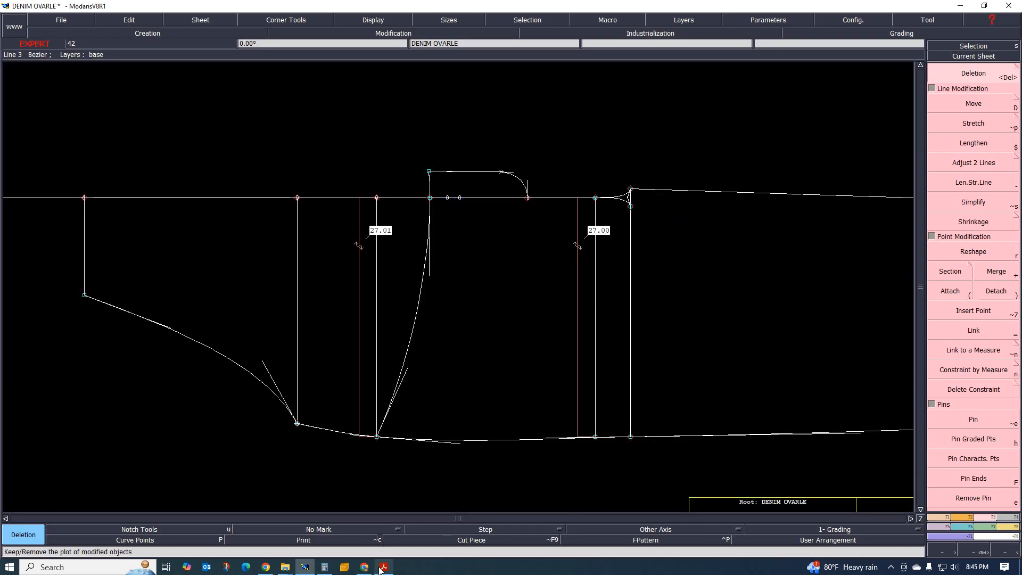
Switch to the PDF specification and examine the side pocket length and width in the size chart and measurement sketch.
left_click(384, 567)
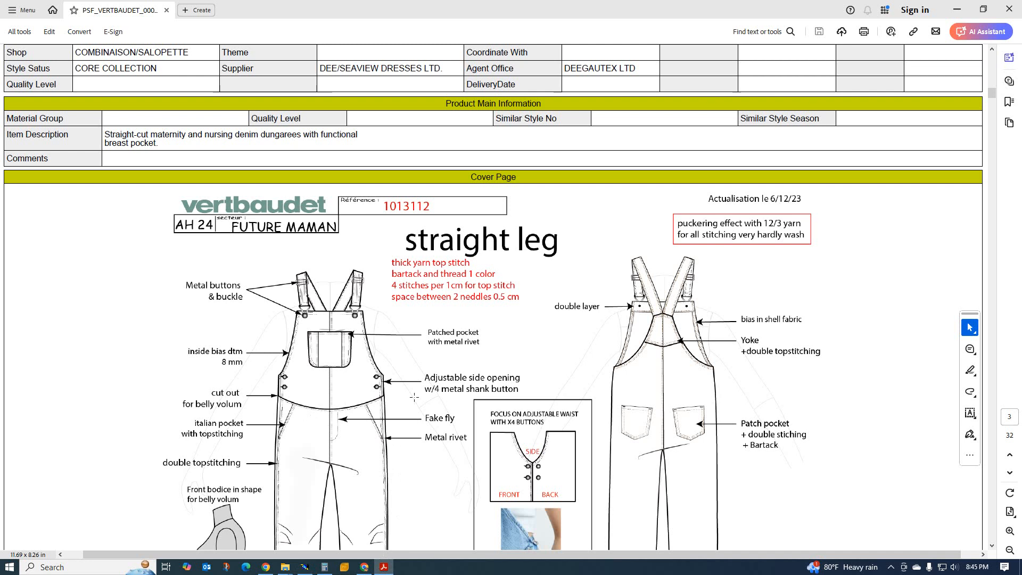
scroll(414, 404, "down", 6)
scroll(414, 421, "up", 5)
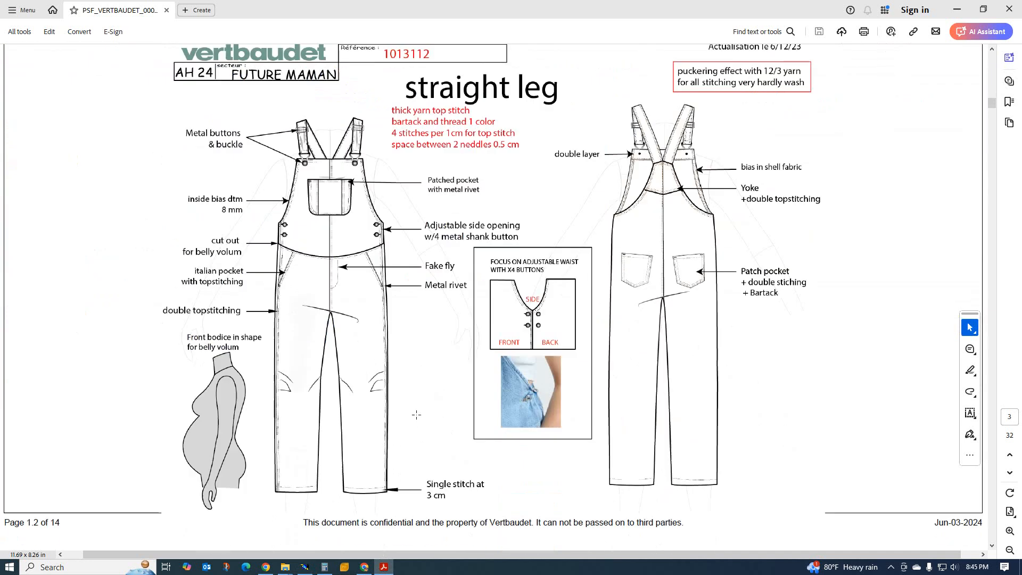
scroll(416, 414, "up", 3)
scroll(426, 436, "down", 15)
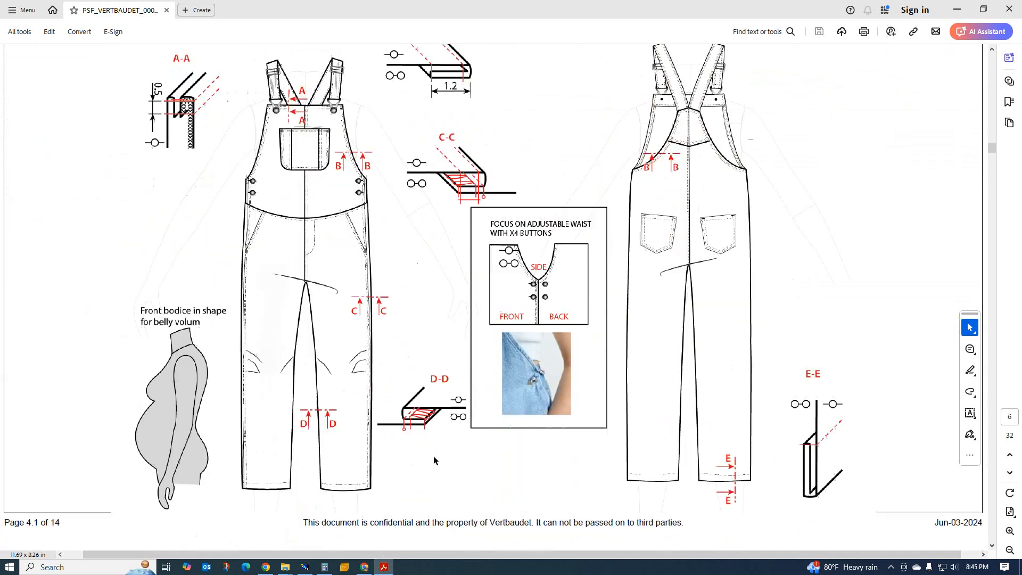
scroll(433, 456, "down", 3)
scroll(421, 426, "up", 3)
scroll(404, 373, "down", 3)
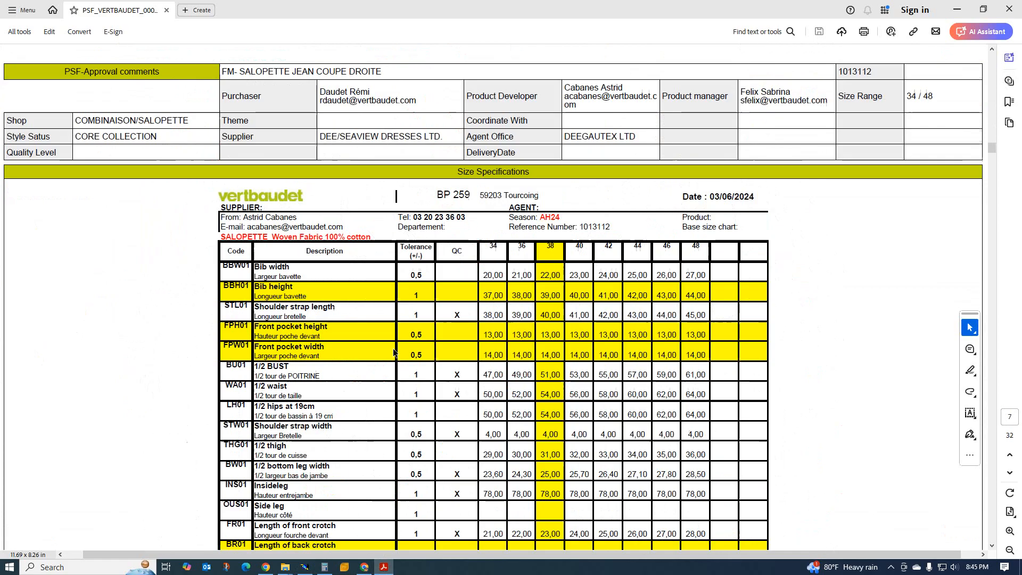
scroll(396, 372, "down", 6)
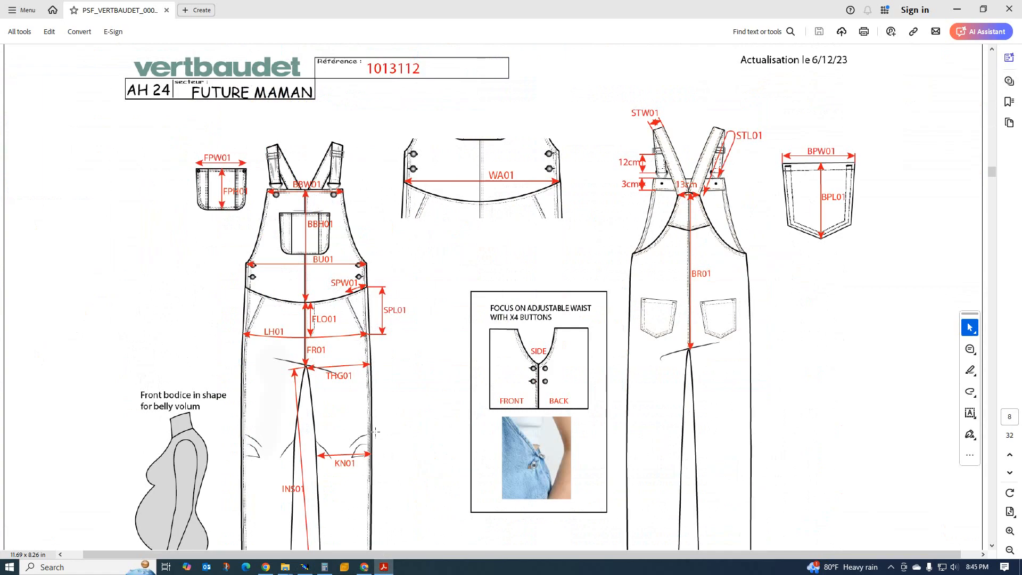
scroll(375, 432, "up", 4)
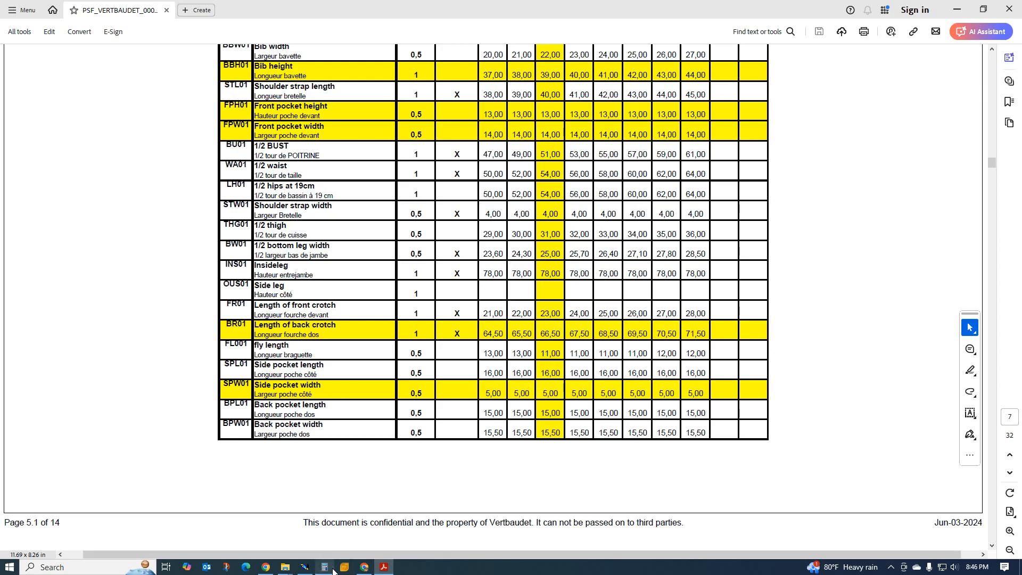
left_click(305, 567)
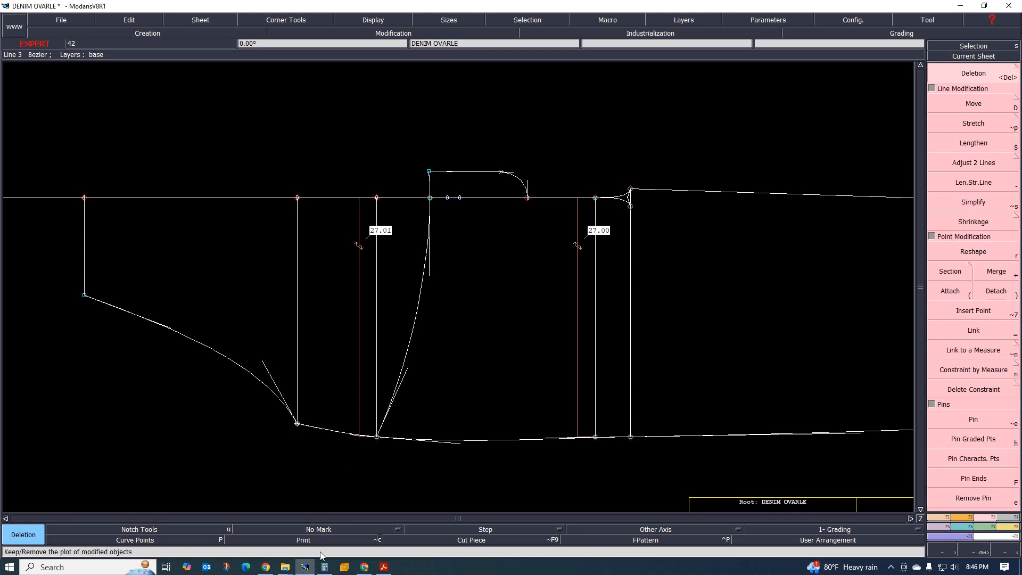
left_click(383, 566)
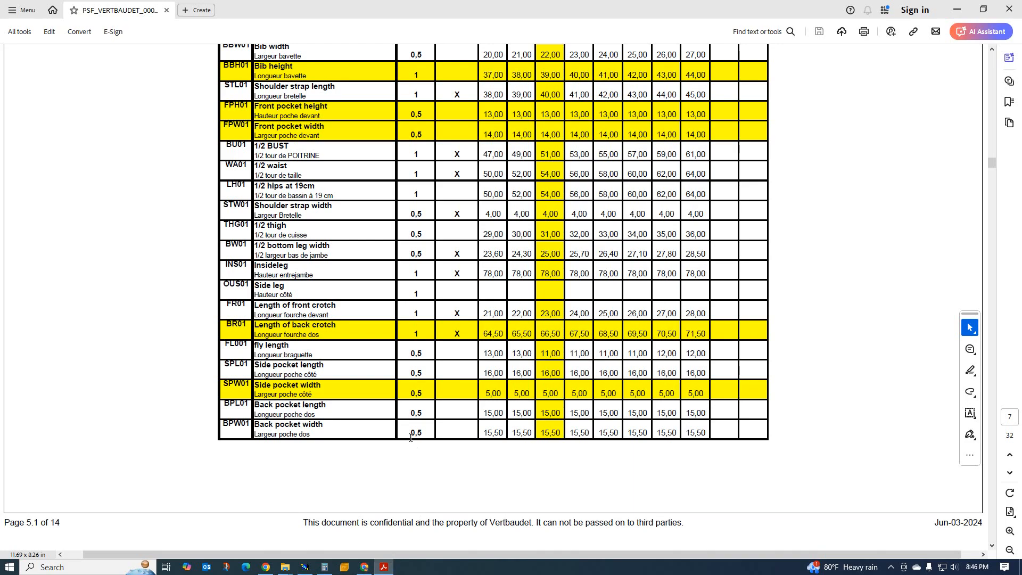
scroll(413, 442, "down", 6)
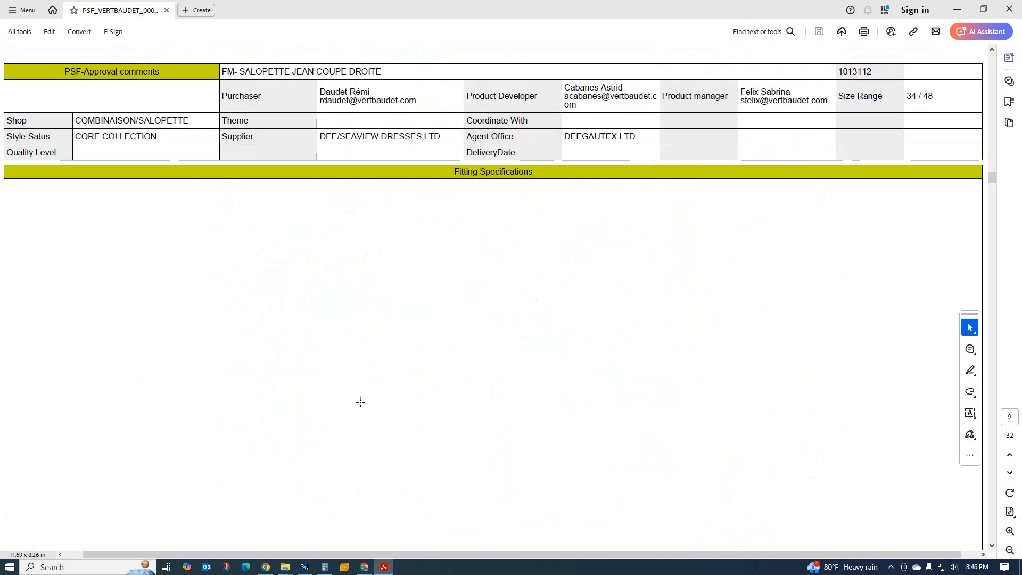
scroll(361, 402, "up", 5)
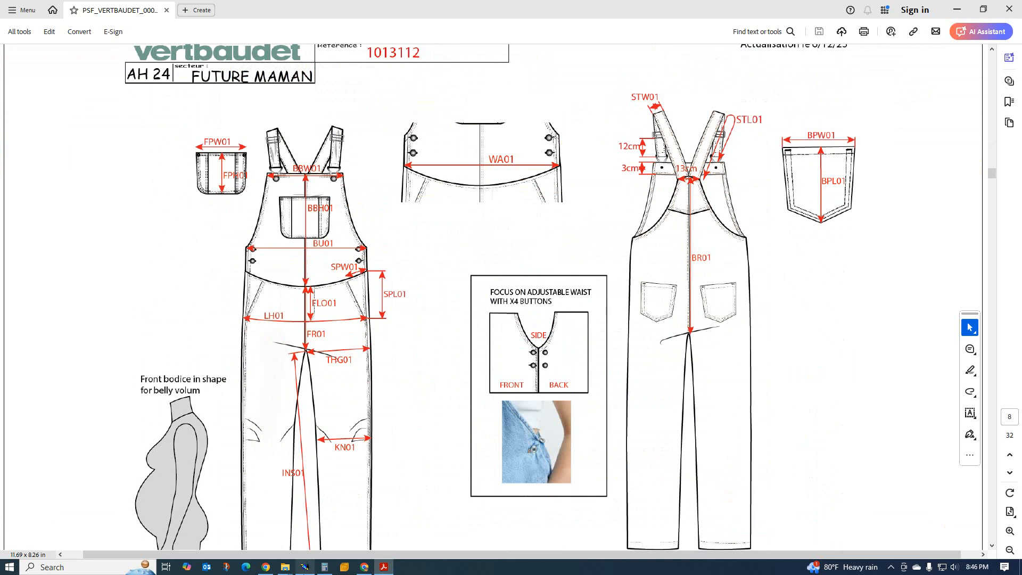
Back in Modaris, place developed points from the side waist corner, 5 cm along the waist curve and 16 cm down the side seam.
left_click(306, 566)
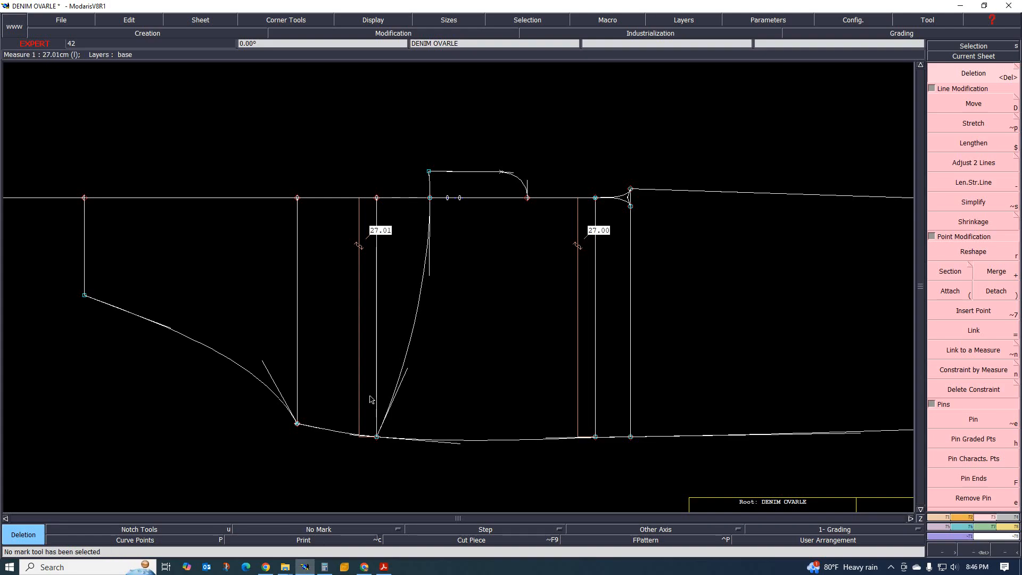
scroll(415, 436, "up", 1)
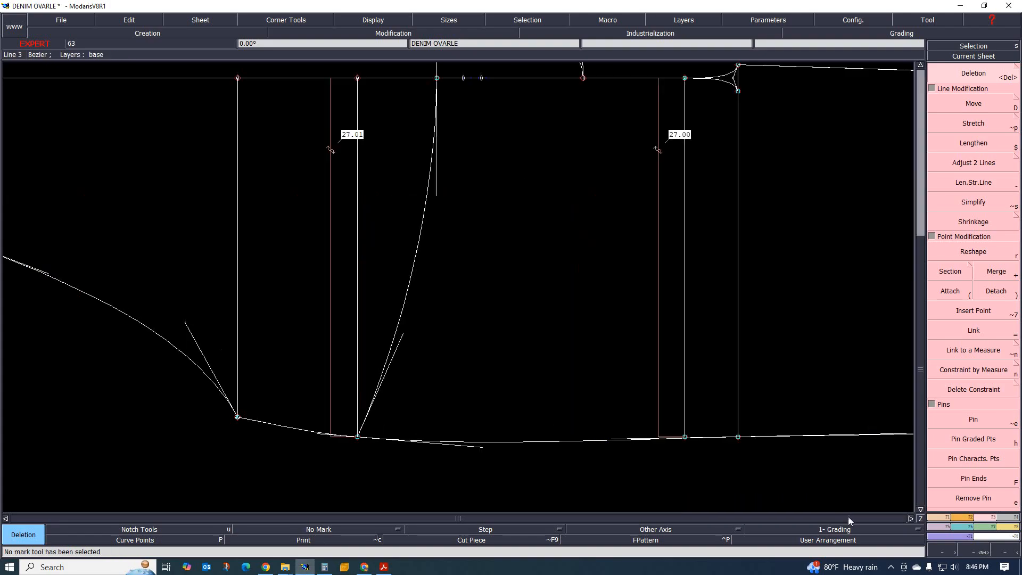
left_click(941, 516)
left_click(972, 99)
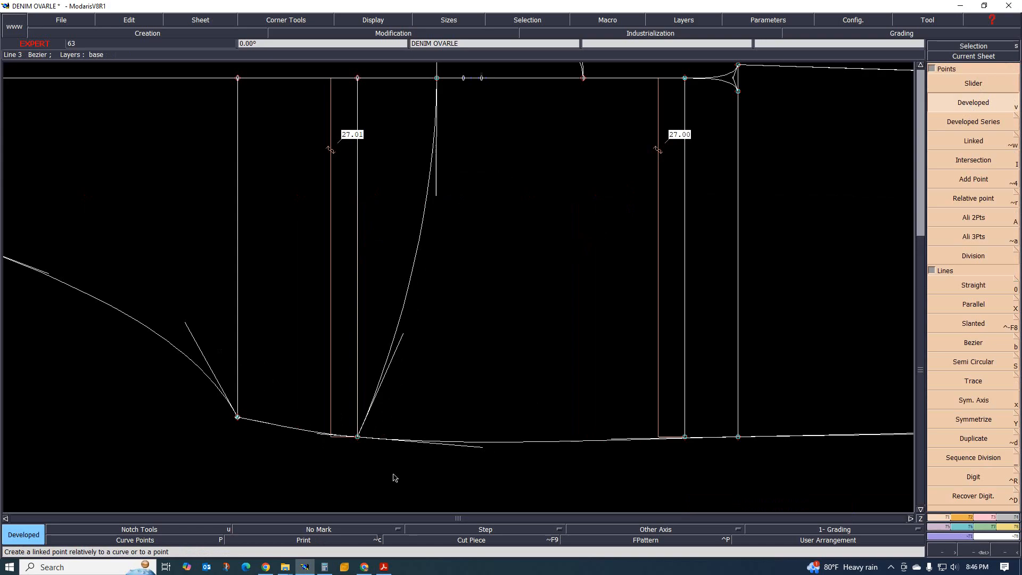
left_click(359, 438)
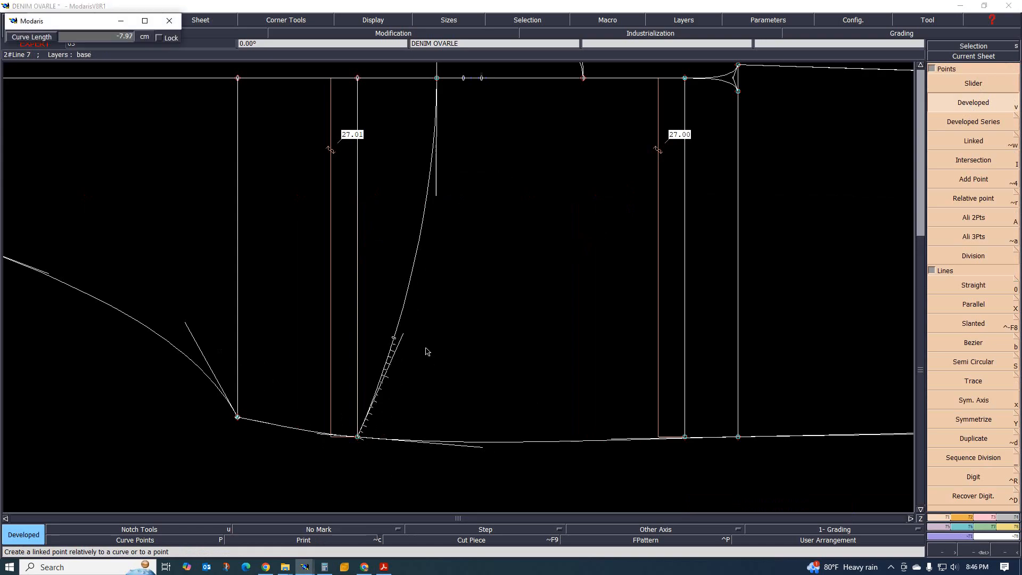
key("Down")
type("-")
key("Return")
key("Return")
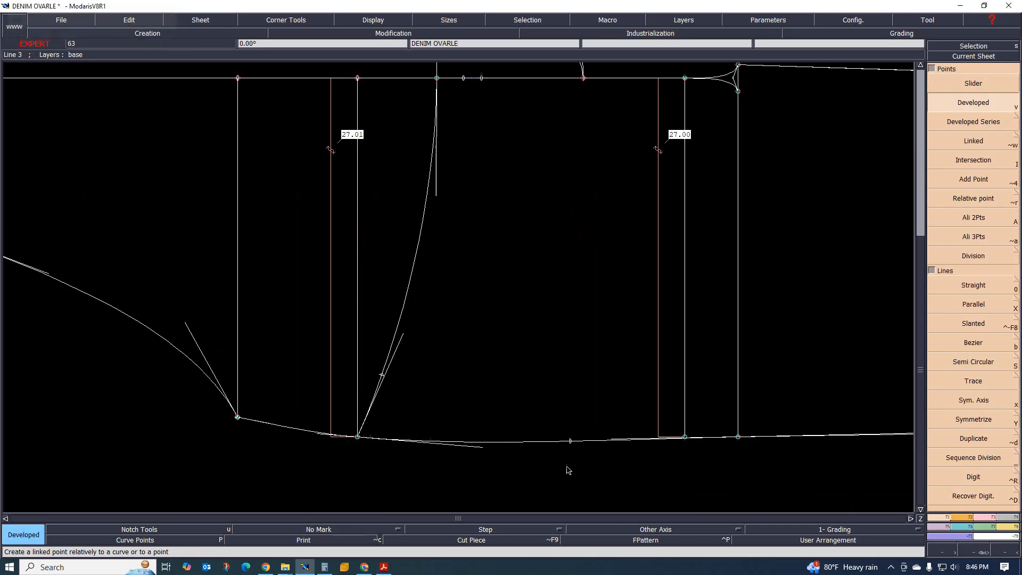
Join the developed points on the waist curve and side seam with a straight line for the side pocket opening.
key("0")
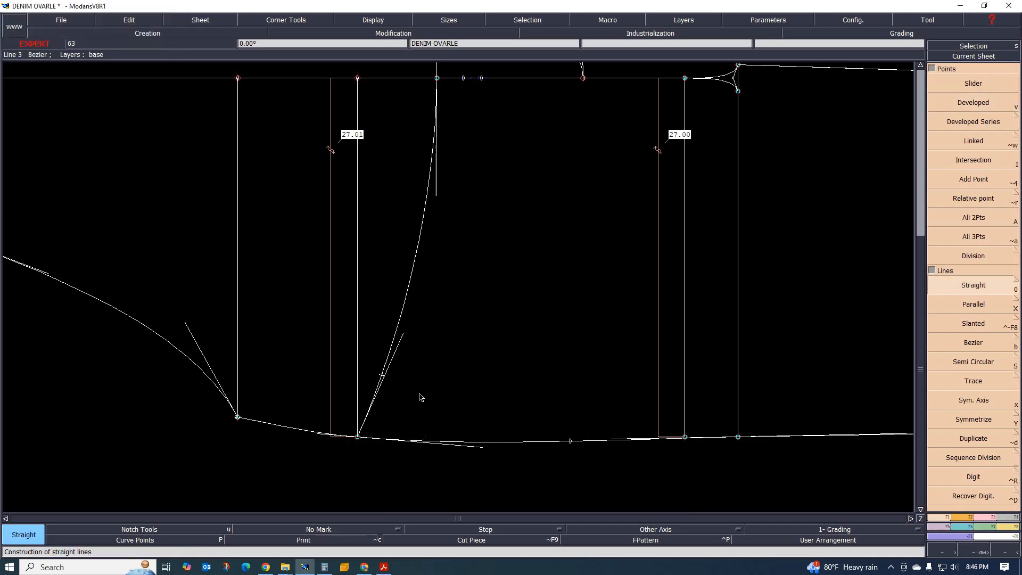
left_click(381, 375)
left_click(569, 441)
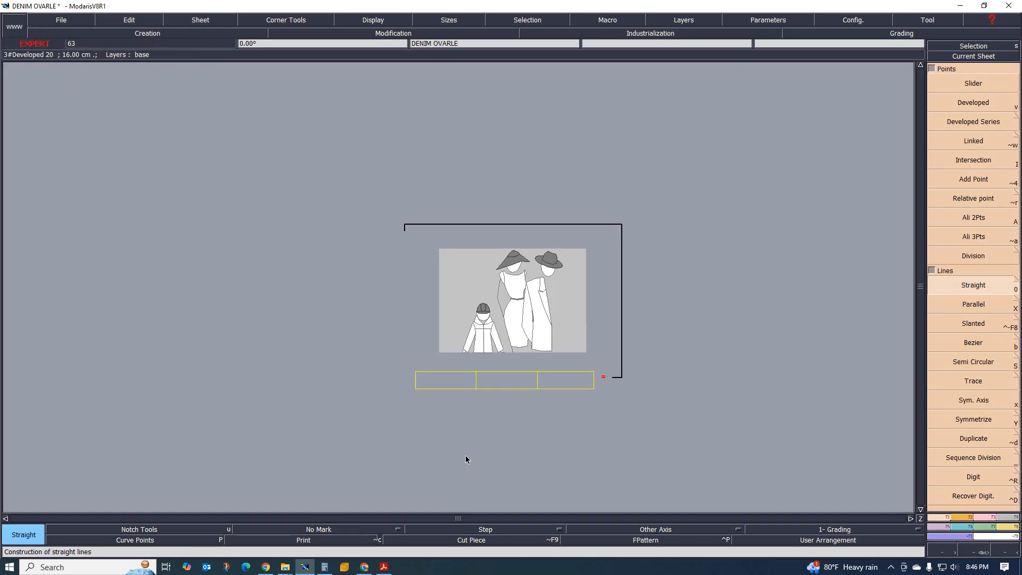
scroll(385, 420, "up", 2)
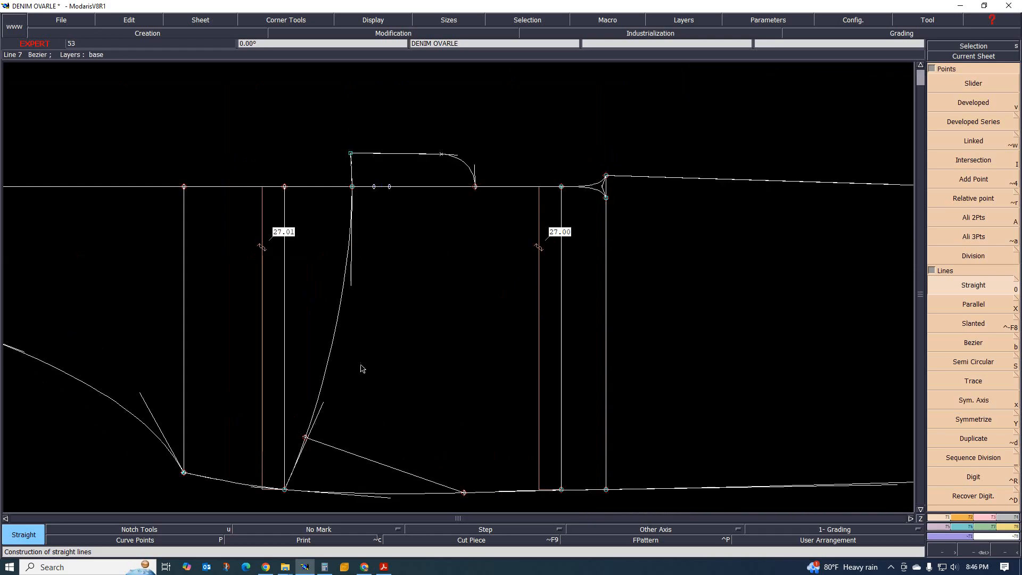
left_click(975, 345)
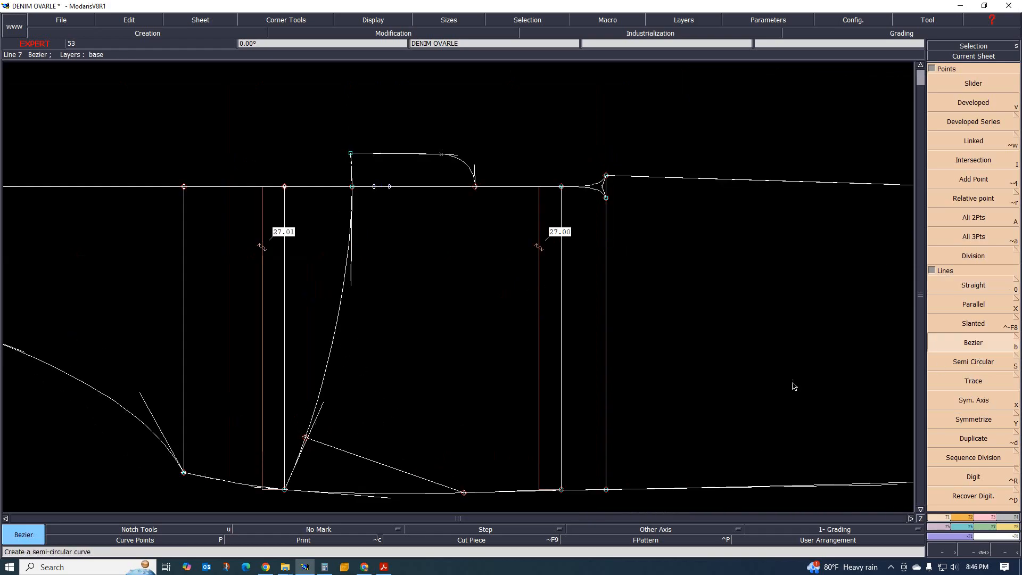
left_click(337, 325)
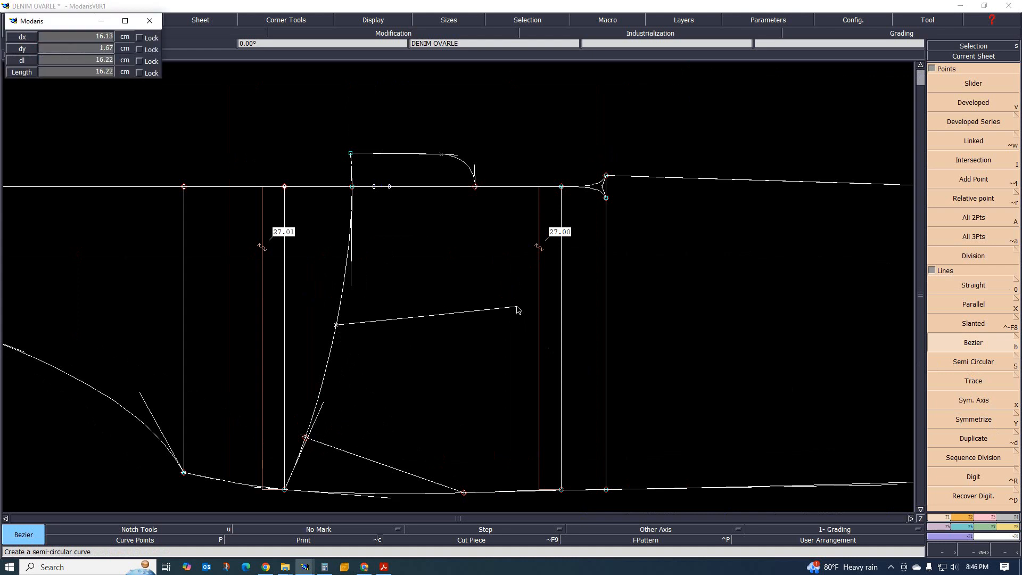
left_click(517, 308)
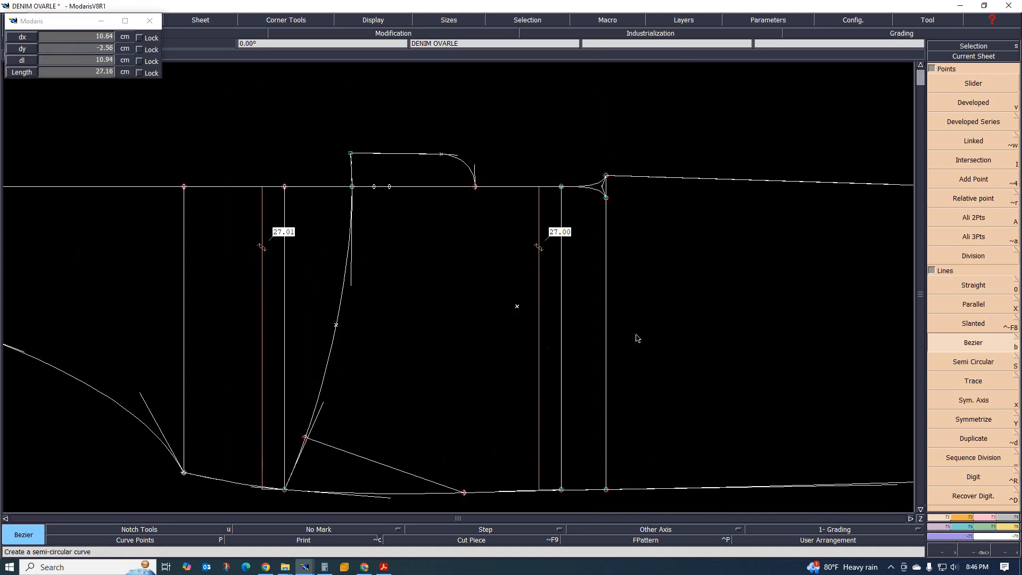
left_click(580, 386)
left_click(533, 486)
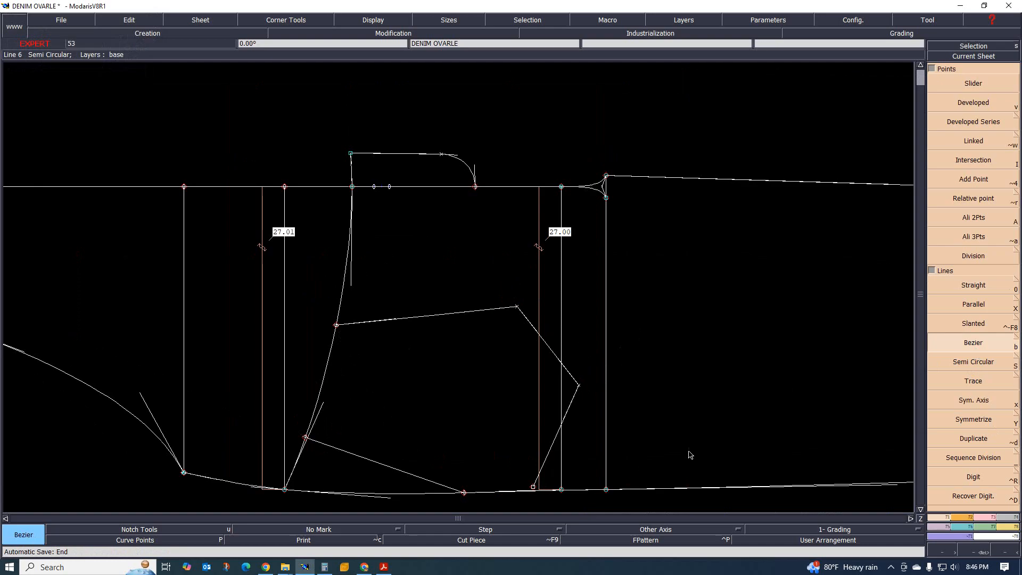
key("ctrl+z")
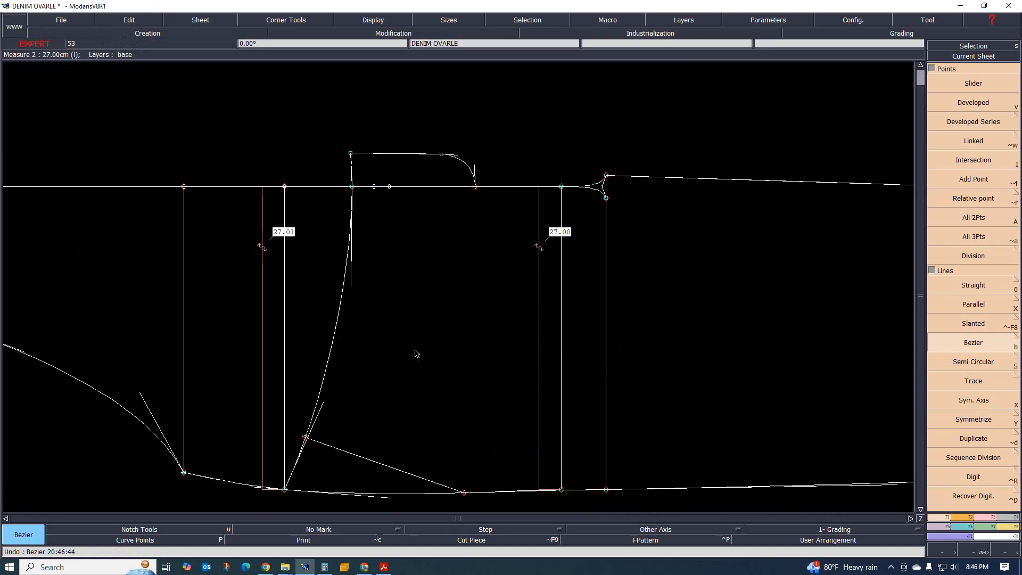
left_click(340, 300)
left_click(496, 296)
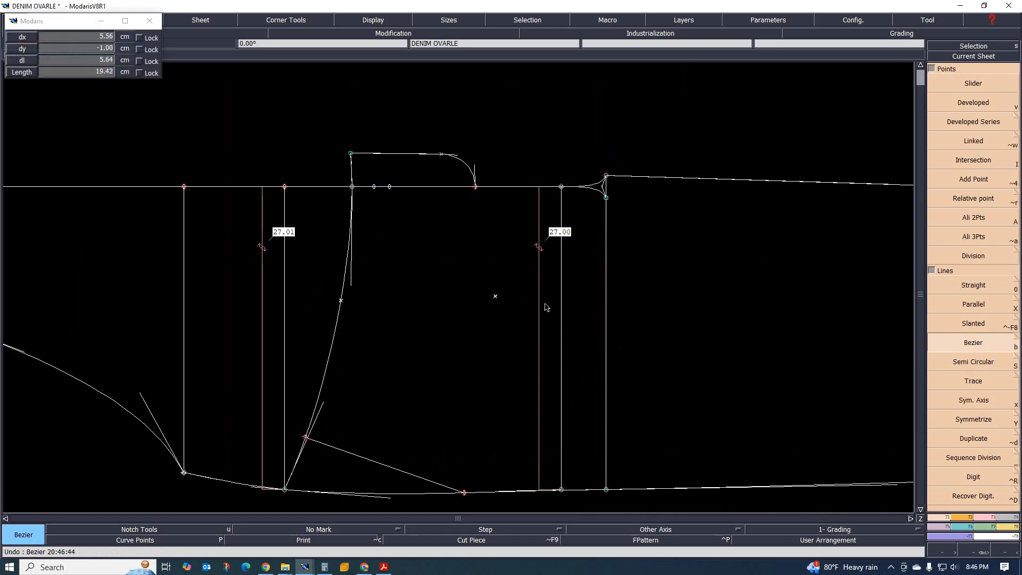
left_click(593, 356)
left_click(525, 487)
scroll(567, 465, "up", 2)
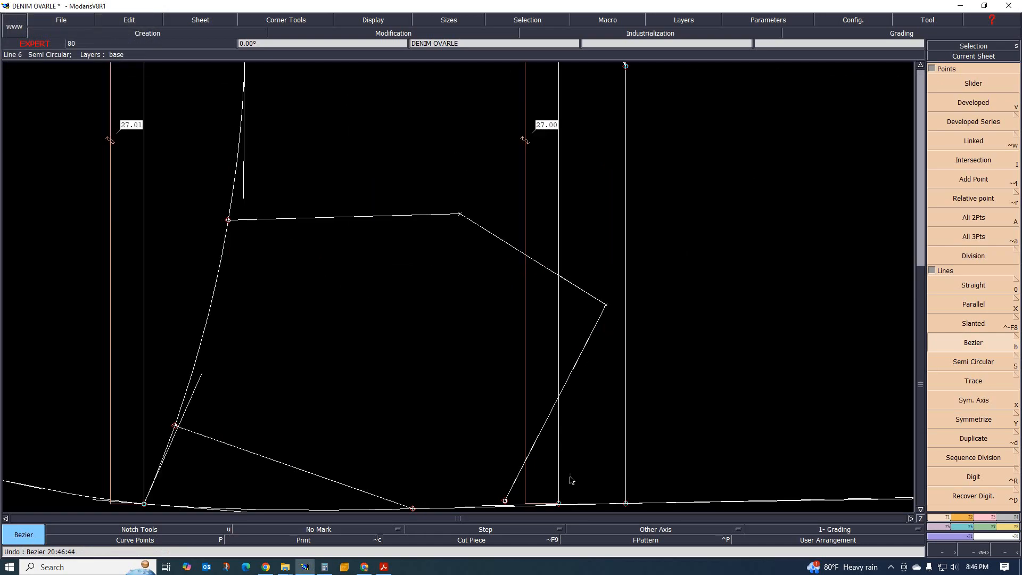
key("ctrl+z")
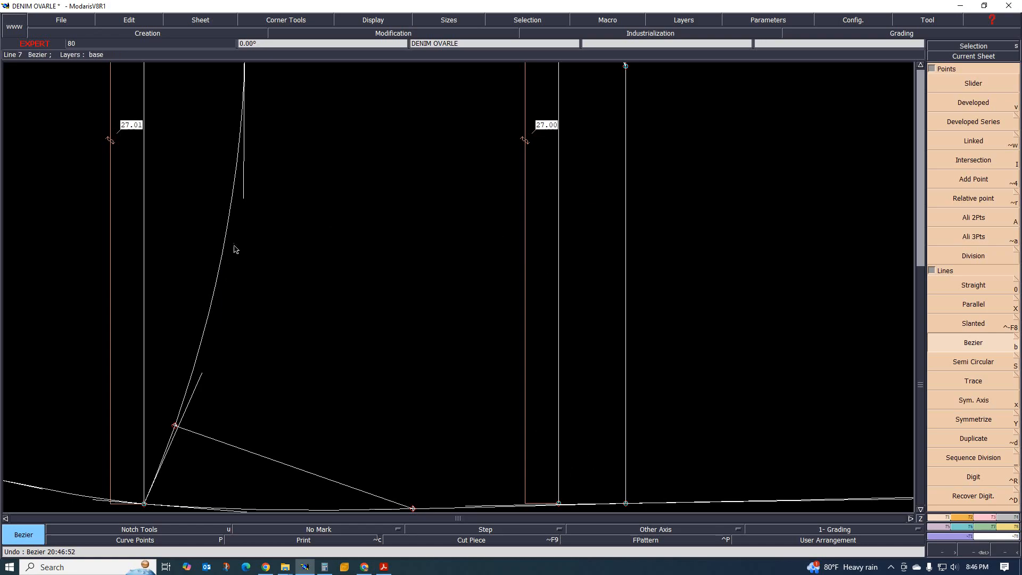
Draw the pocket bag outline with Bezier from the waist curve through two inner points to the side seam.
left_click(225, 244)
scroll(482, 230, "down", 3)
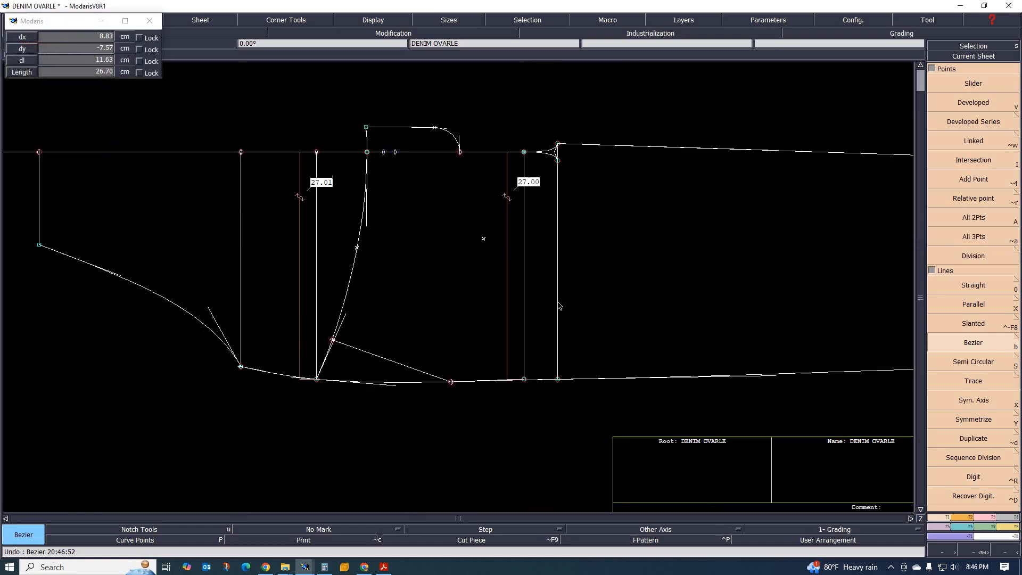
left_click(484, 239)
left_click(541, 305)
scroll(493, 393, "up", 2)
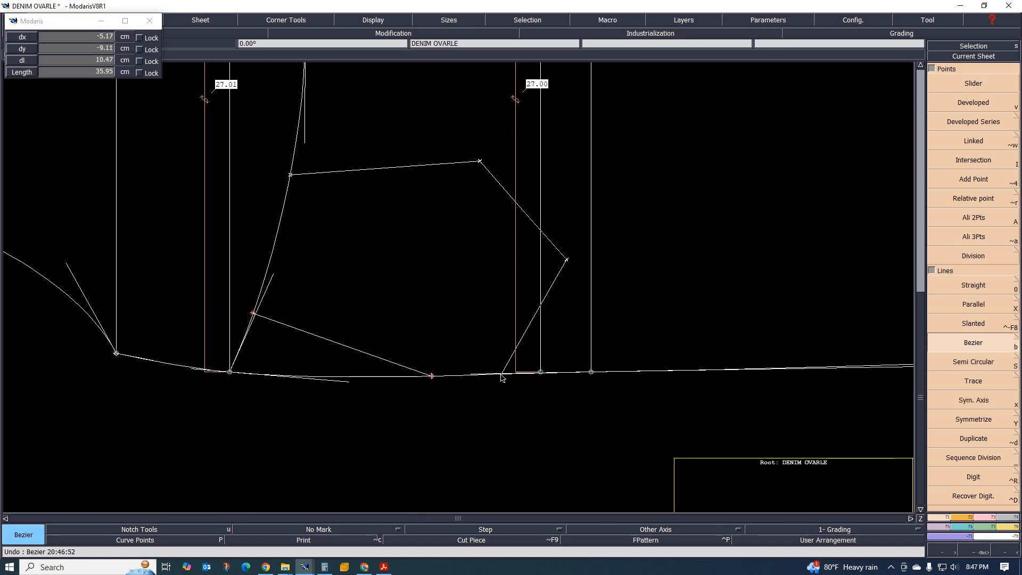
left_click(497, 381)
scroll(493, 392, "down", 1)
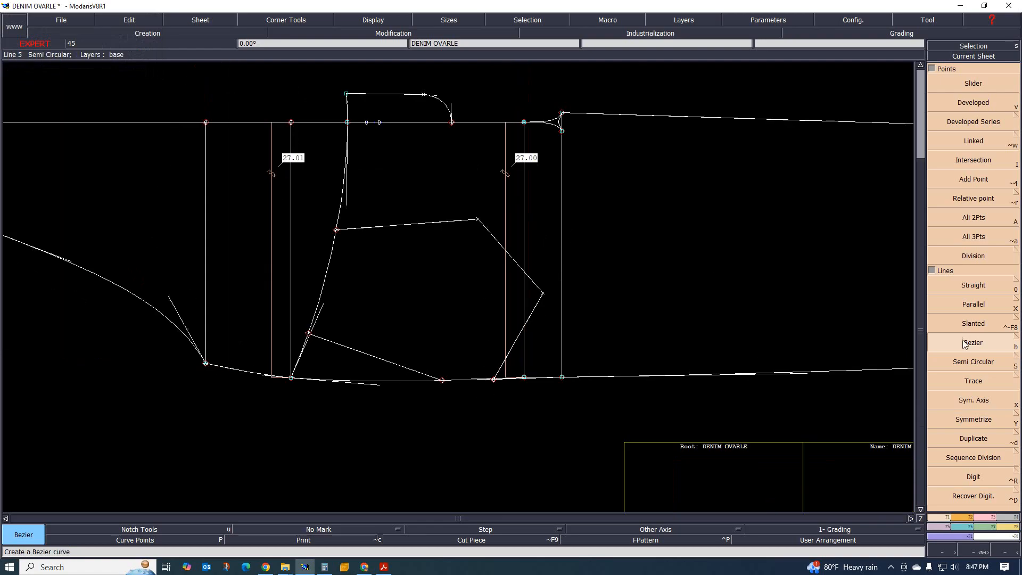
Reshape the pocket bag's lower segments into curves between the side seam and the two inner points.
left_click(982, 516)
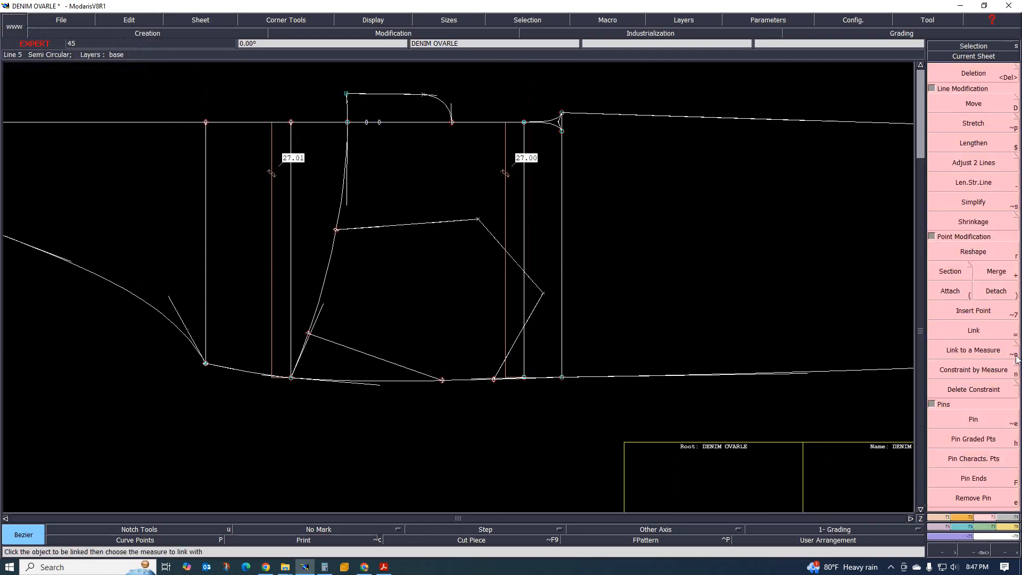
left_click(975, 251)
left_click(504, 356)
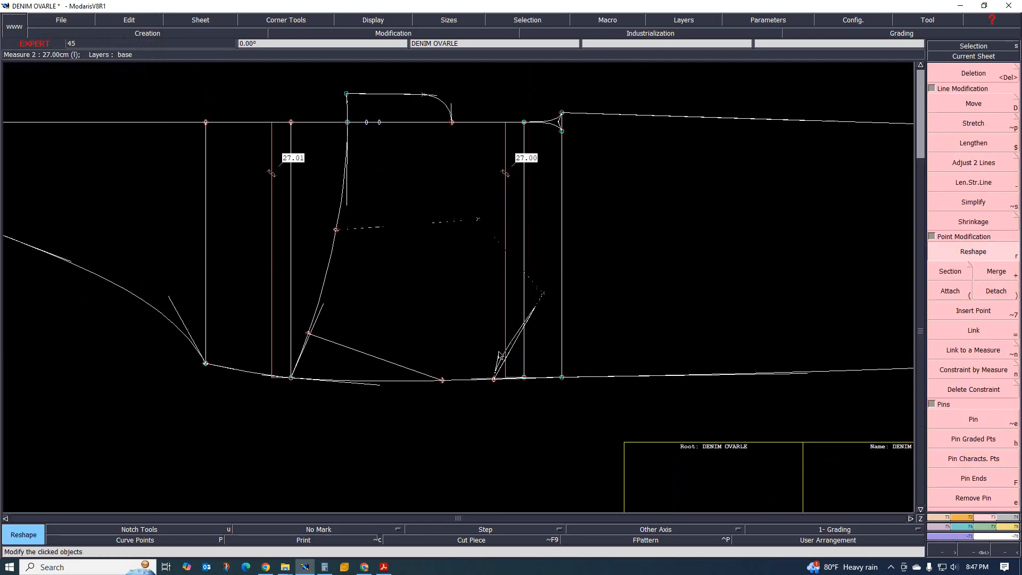
left_click(502, 362)
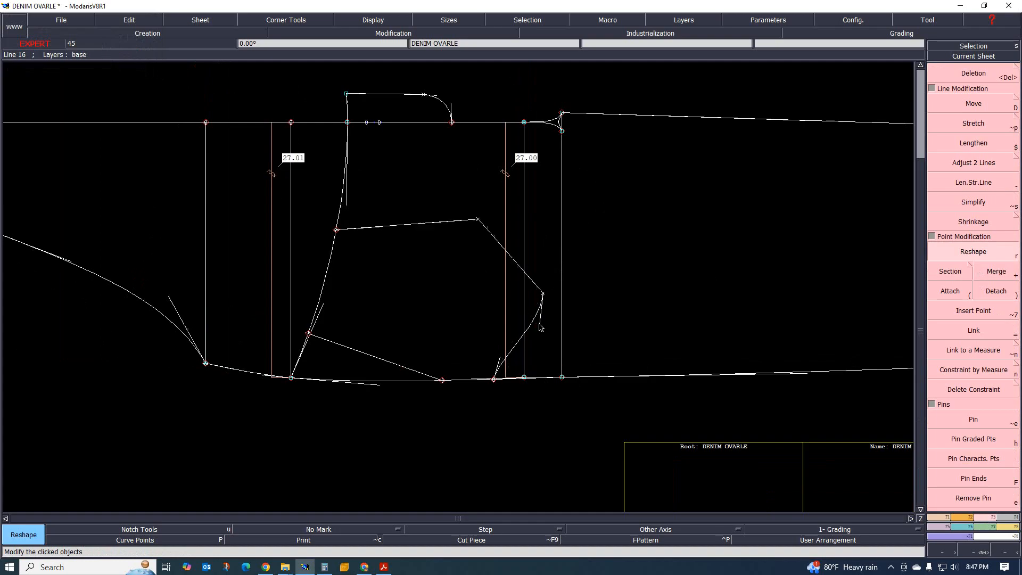
left_click(524, 276)
left_click(532, 246)
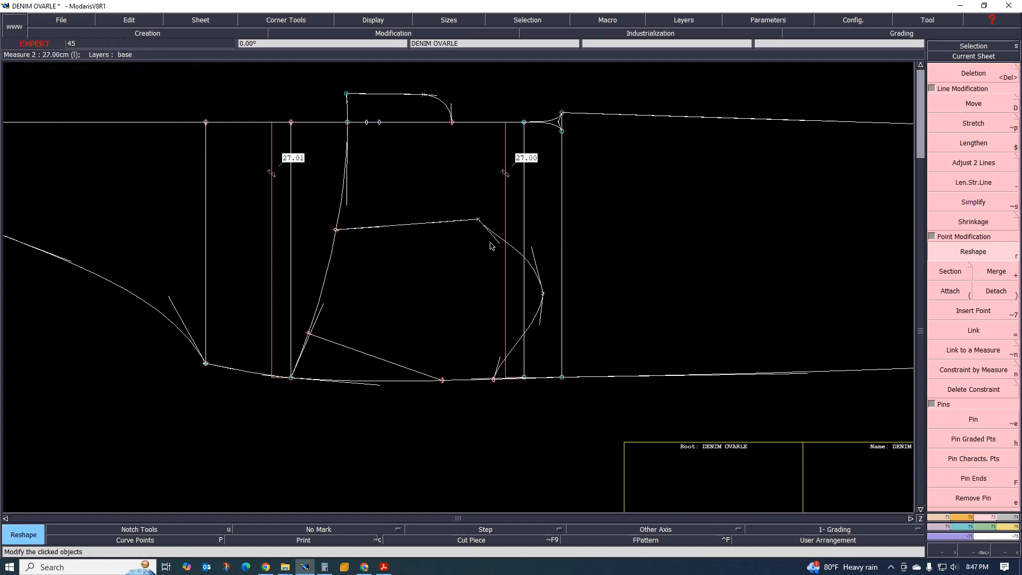
Round the pocket bag's lower corner by aligning the tangent handles at both inner points into a smooth curve.
left_click(498, 243)
left_click(532, 224)
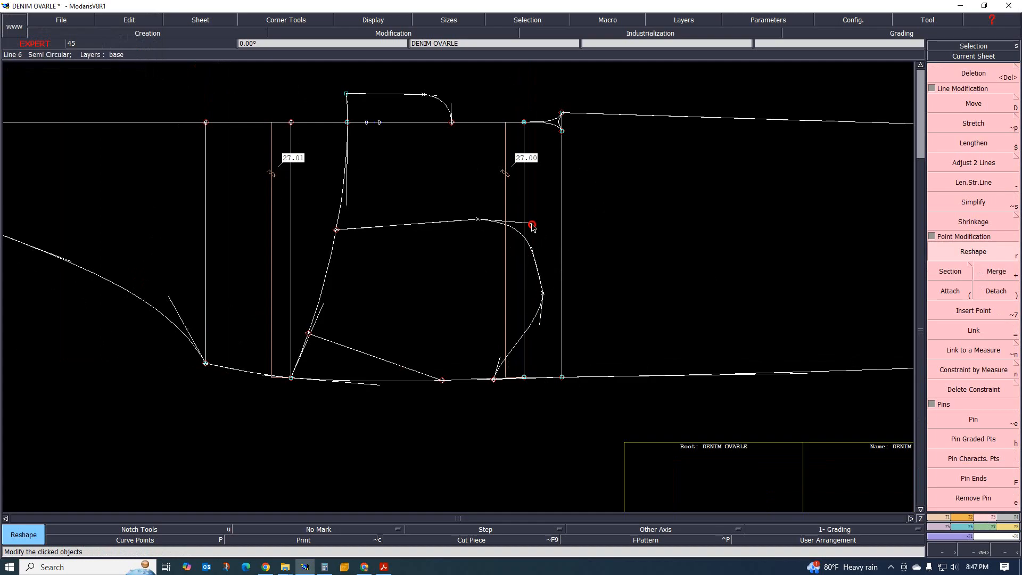
left_click(531, 224)
left_click(532, 224)
left_click(531, 247)
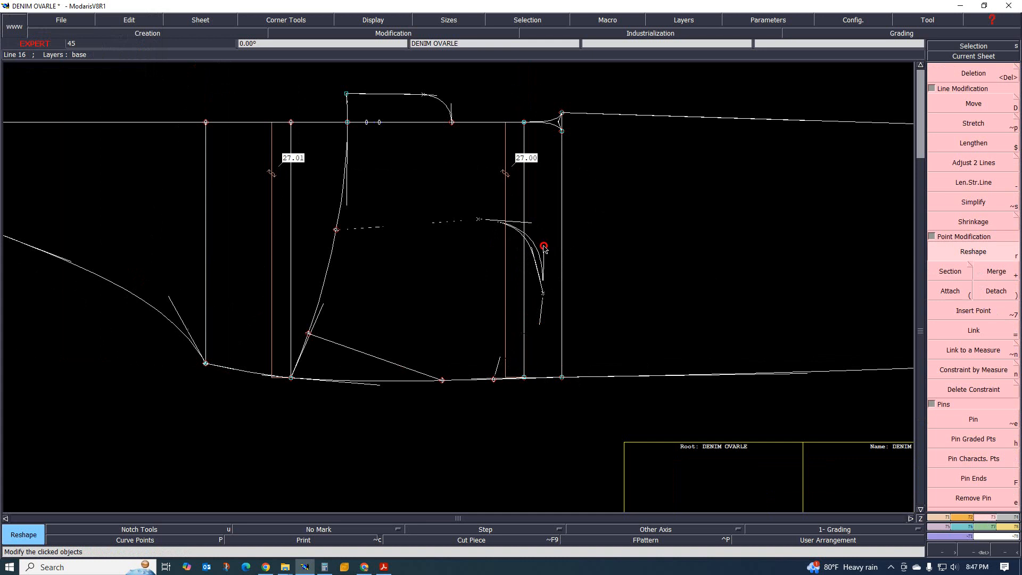
left_click(543, 328)
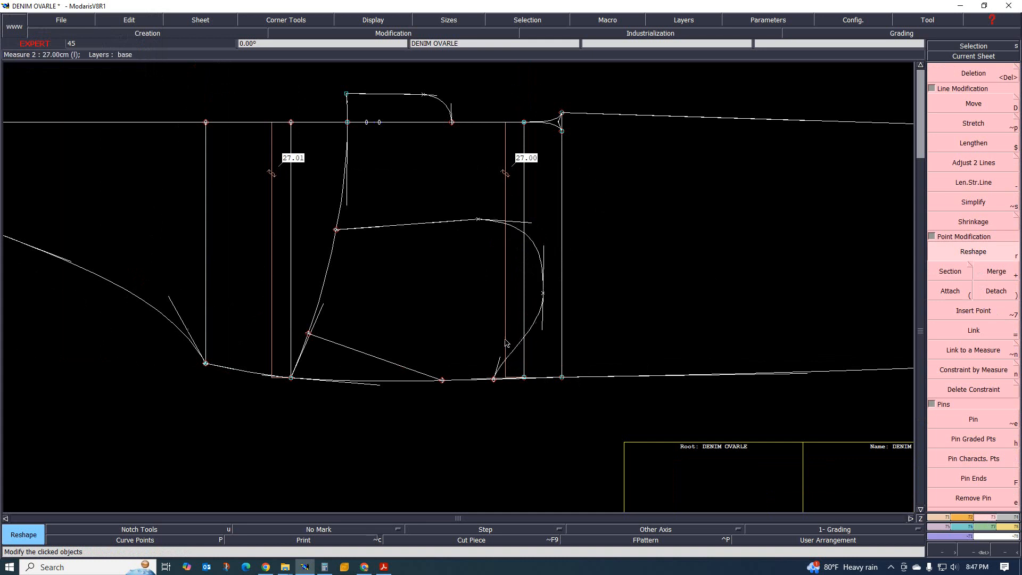
scroll(494, 312, "down", 1)
scroll(496, 231, "up", 1)
scroll(452, 290, "up", 1)
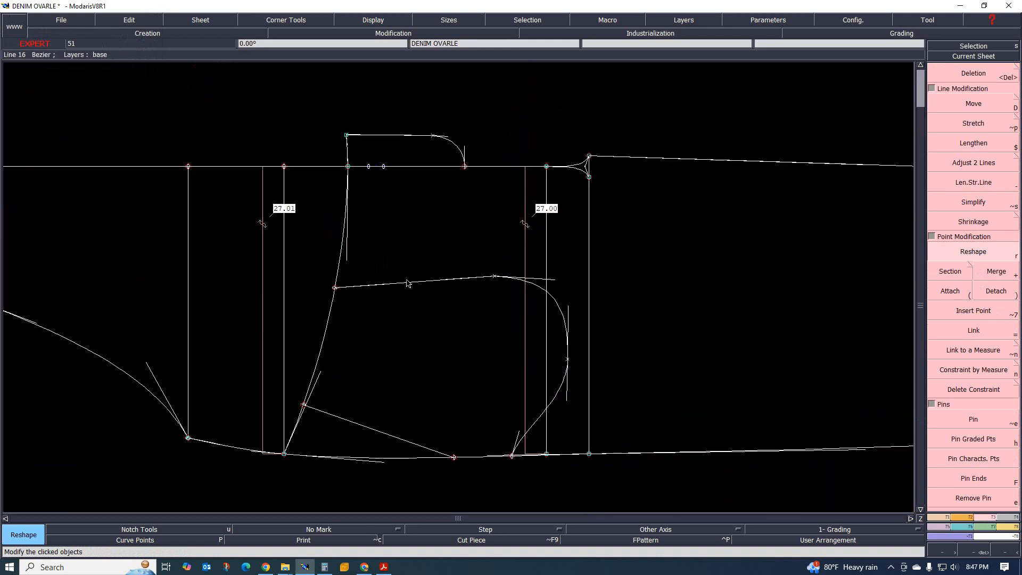
scroll(388, 294, "down", 1)
scroll(541, 306, "up", 4)
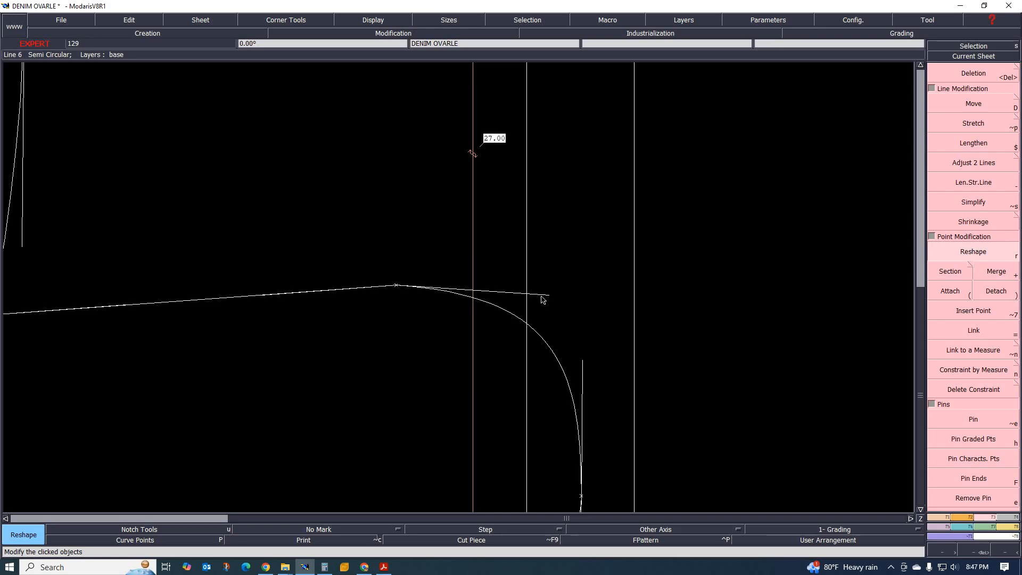
scroll(441, 343, "down", 6)
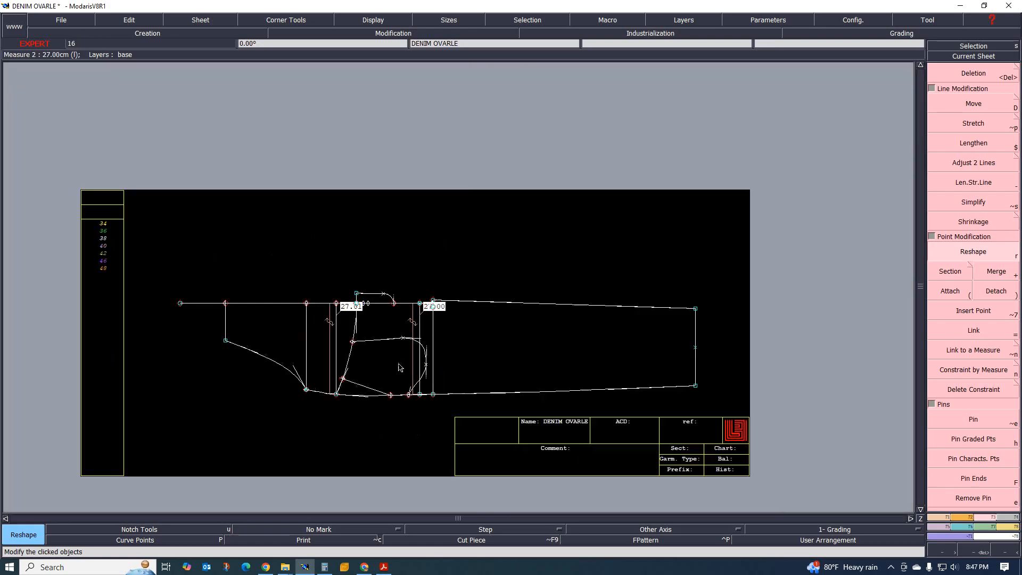
Compare the front's side seam and pocket area with the measurement sketch in the PDF specification.
scroll(392, 386, "up", 2)
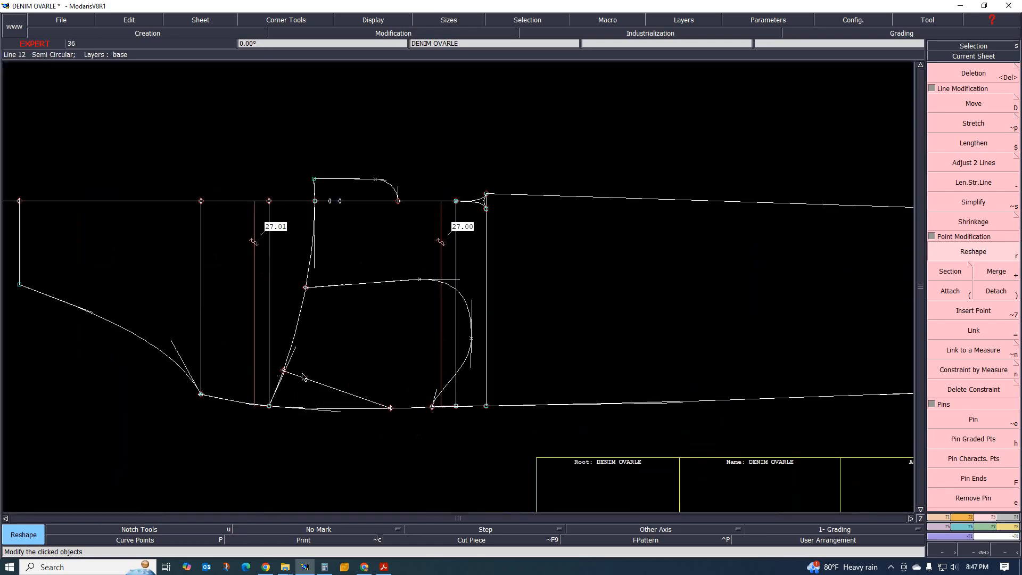
scroll(435, 356, "down", 3)
scroll(398, 360, "up", 2)
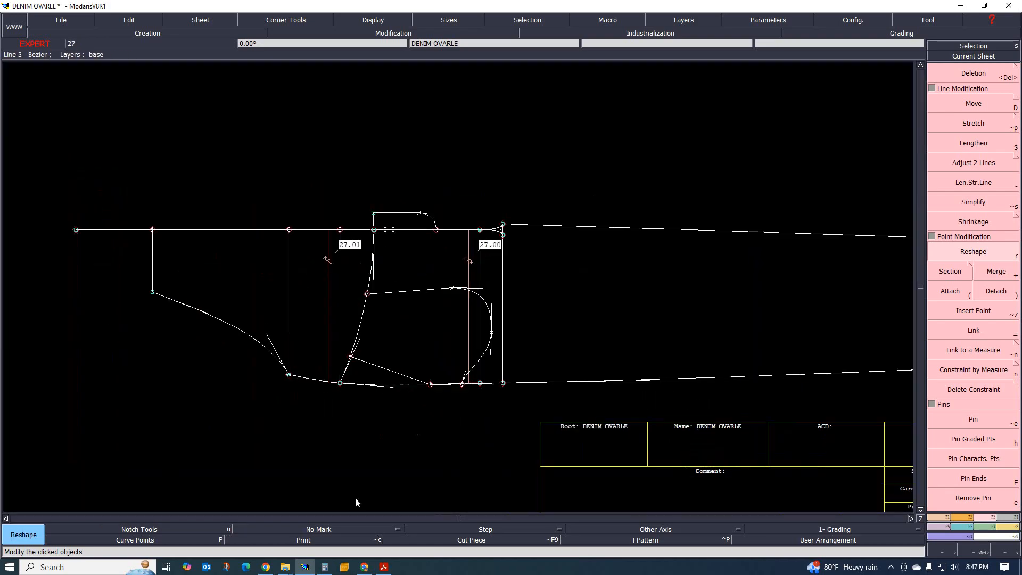
left_click(384, 565)
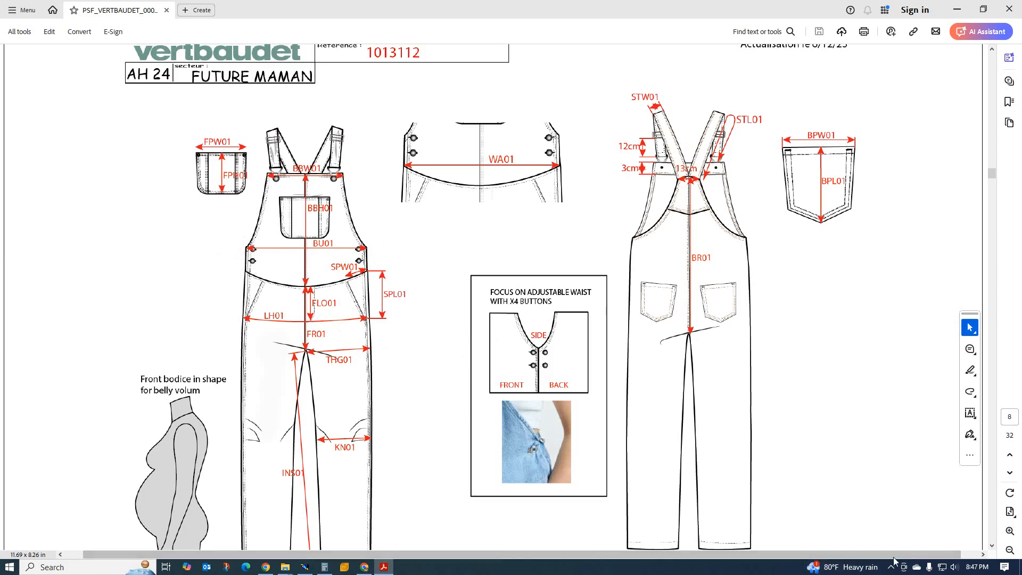
left_click(304, 567)
scroll(305, 375, "up", 2)
scroll(274, 414, "up", 1)
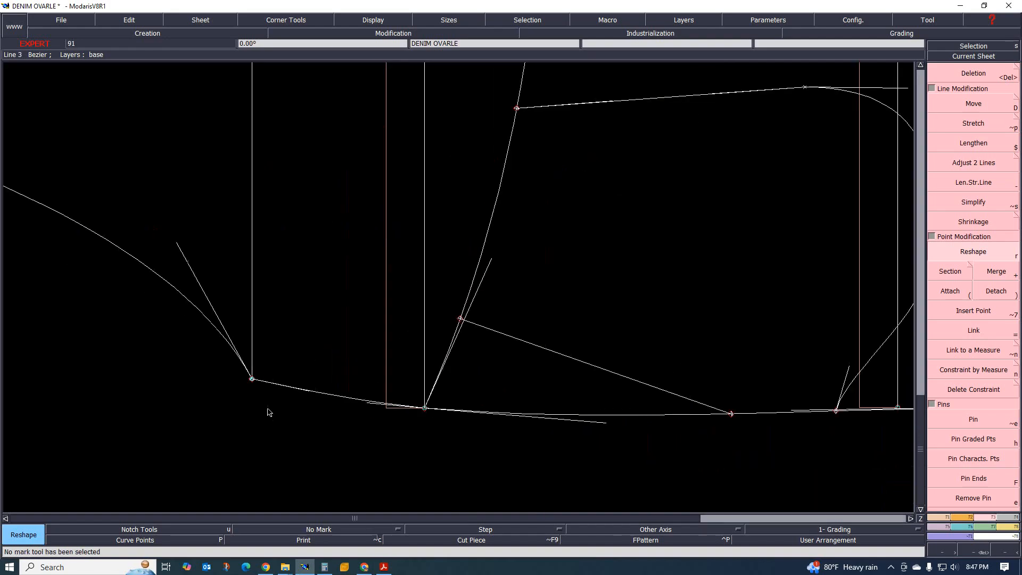
scroll(235, 408, "down", 1)
scroll(250, 395, "up", 2)
scroll(229, 409, "down", 4)
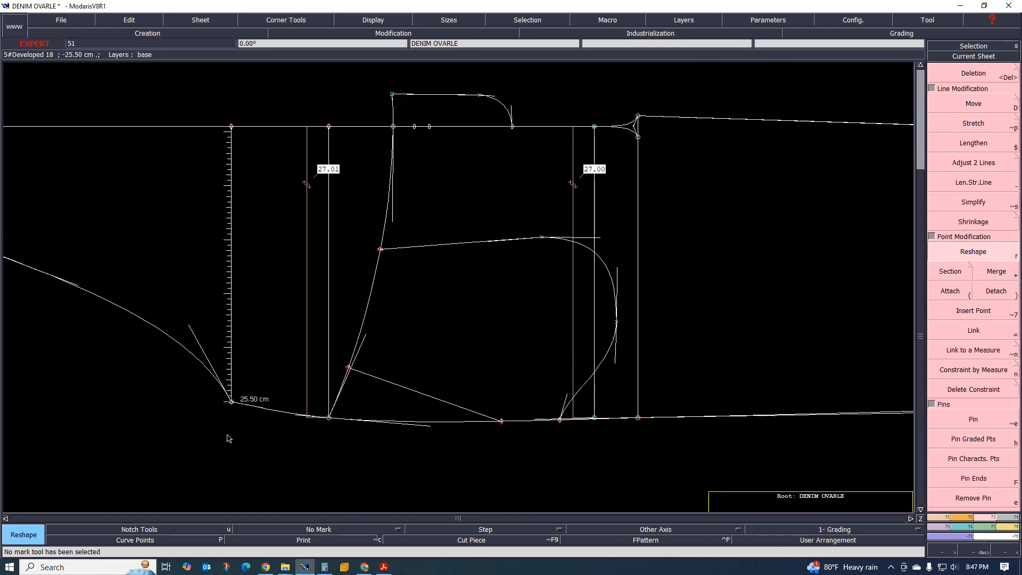
scroll(220, 436, "up", 2)
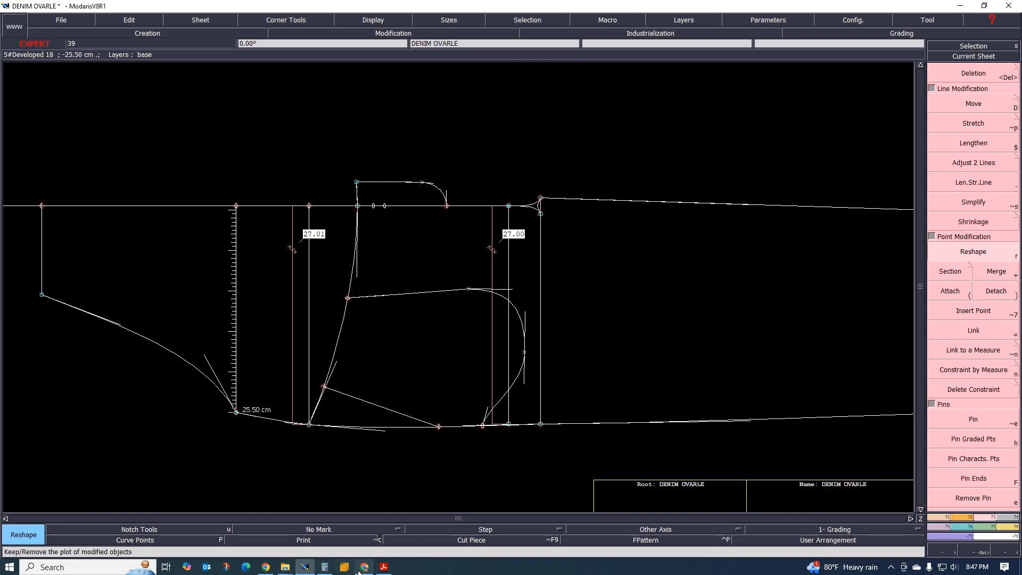
Switch to the PDF specification again and examine the front and back views of the size specification sketch.
left_click(385, 568)
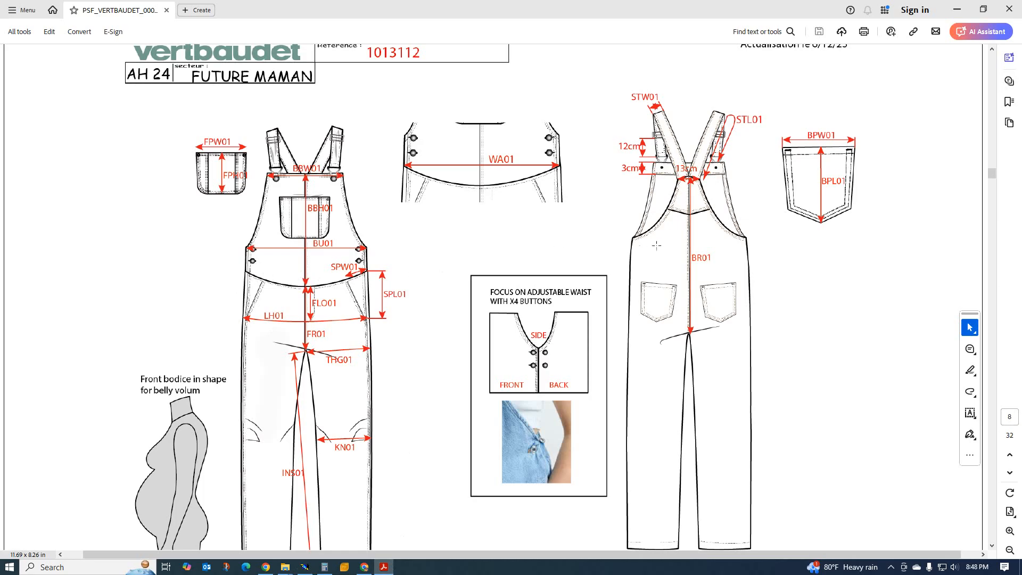
scroll(273, 235, "up", 2)
scroll(239, 270, "down", 2)
scroll(300, 247, "up", 3)
scroll(413, 318, "down", 3)
scroll(311, 278, "down", 8)
scroll(310, 280, "up", 9)
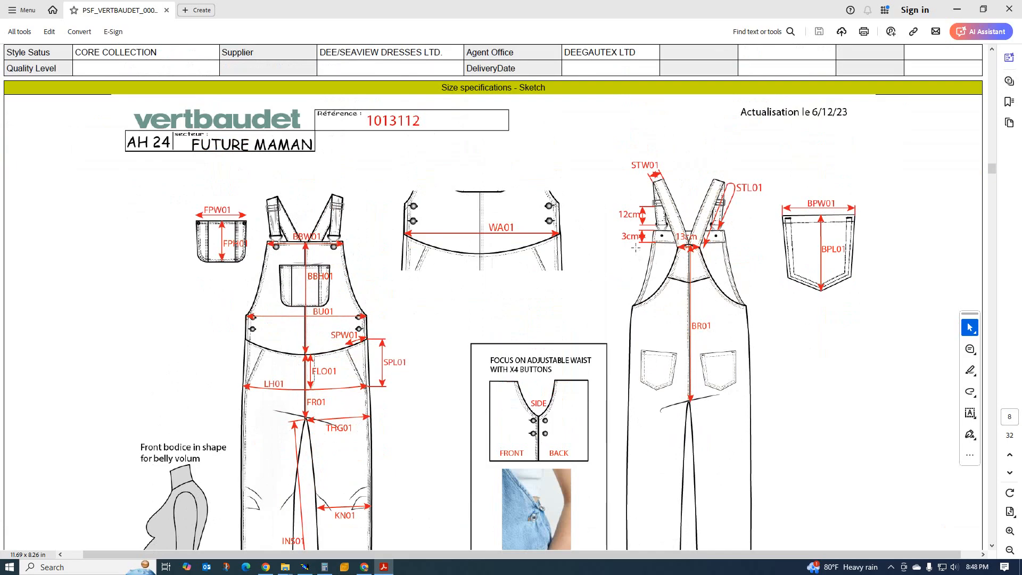
scroll(258, 219, "down", 3)
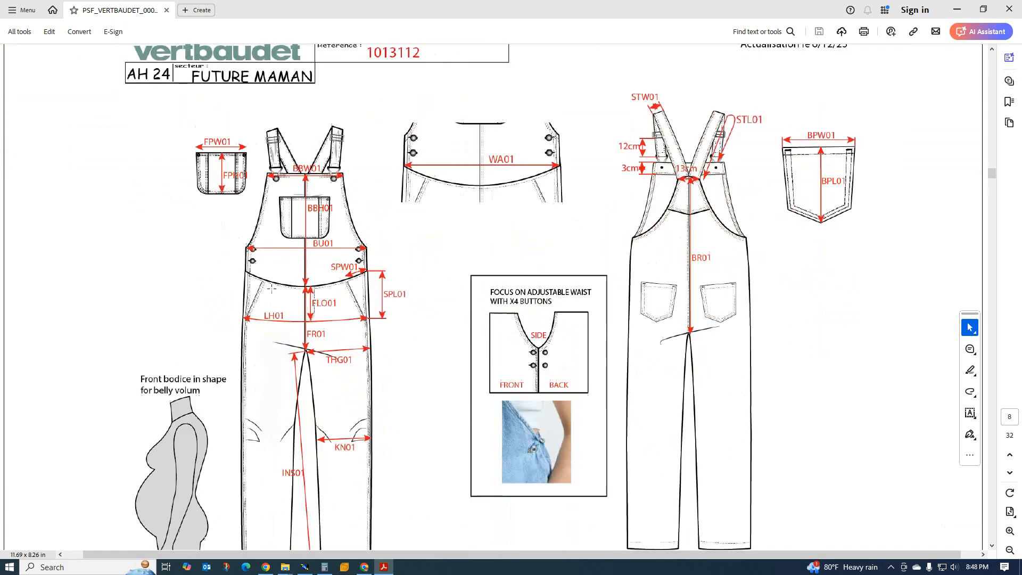
Back in Modaris, delete the inward construction curve mirrored opposite the crotch curve.
left_click(304, 567)
scroll(455, 355, "down", 1)
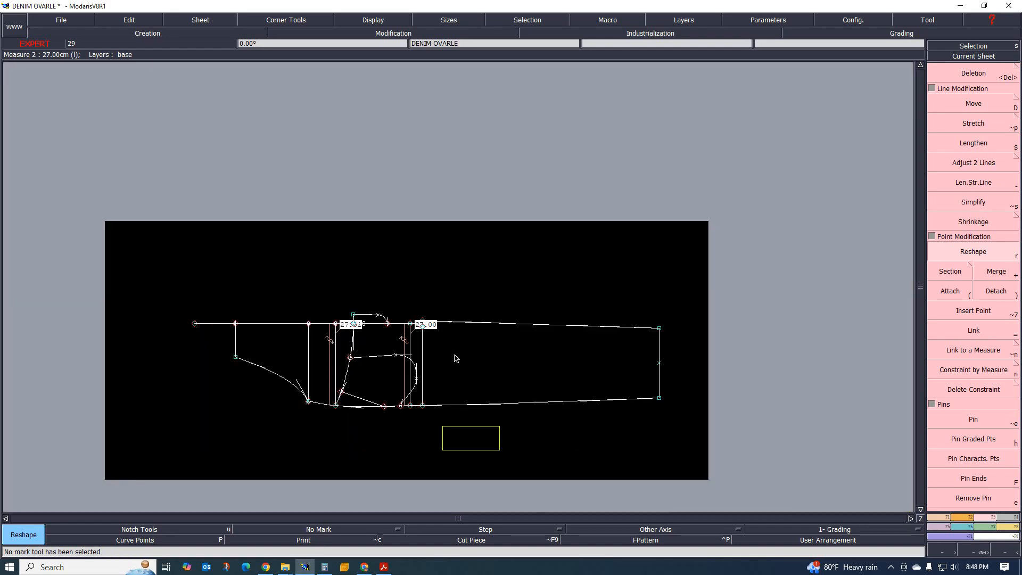
scroll(404, 393, "up", 2)
scroll(454, 253, "up", 3)
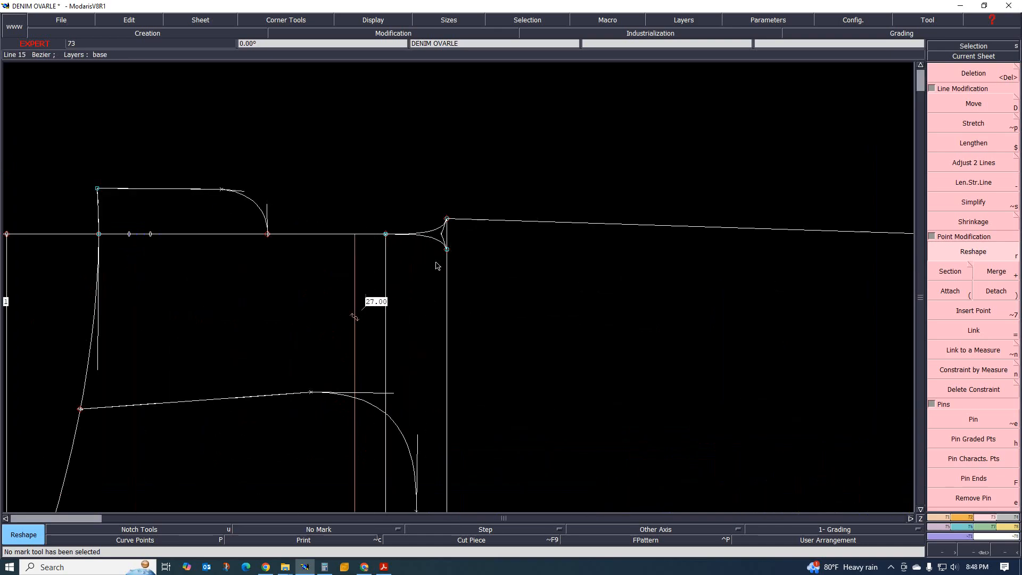
key("Delete")
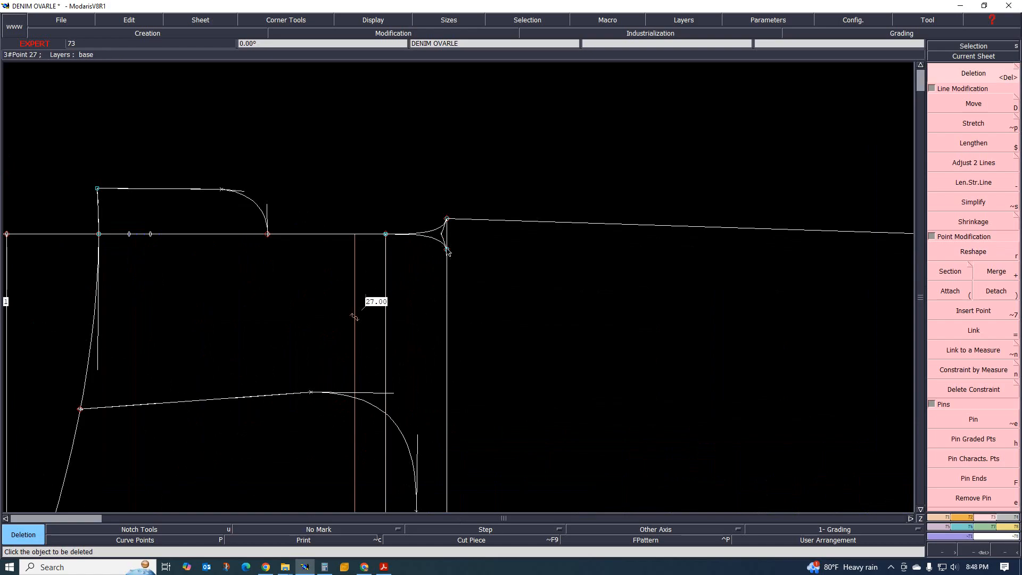
left_click(437, 241)
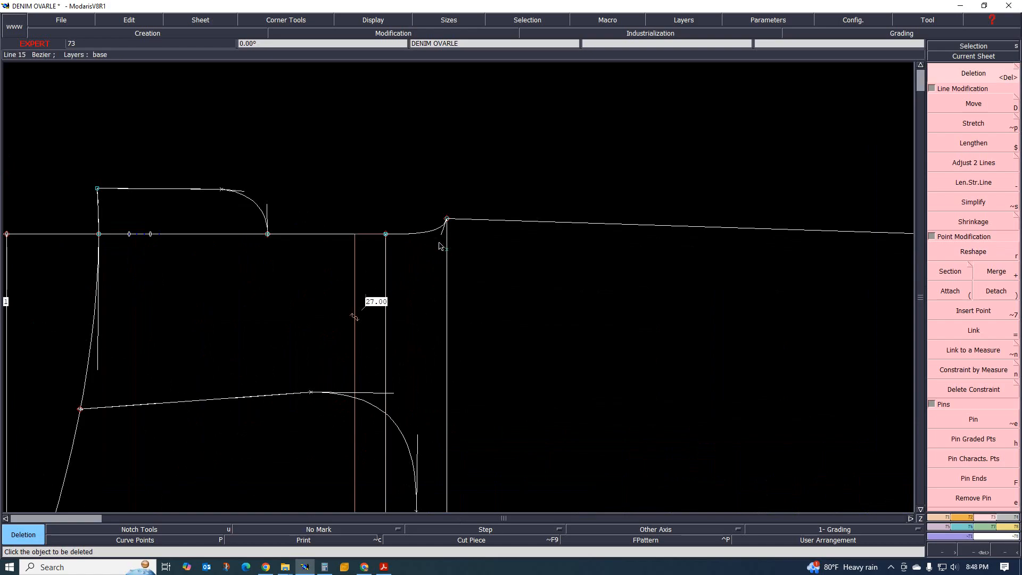
scroll(358, 234, "down", 2)
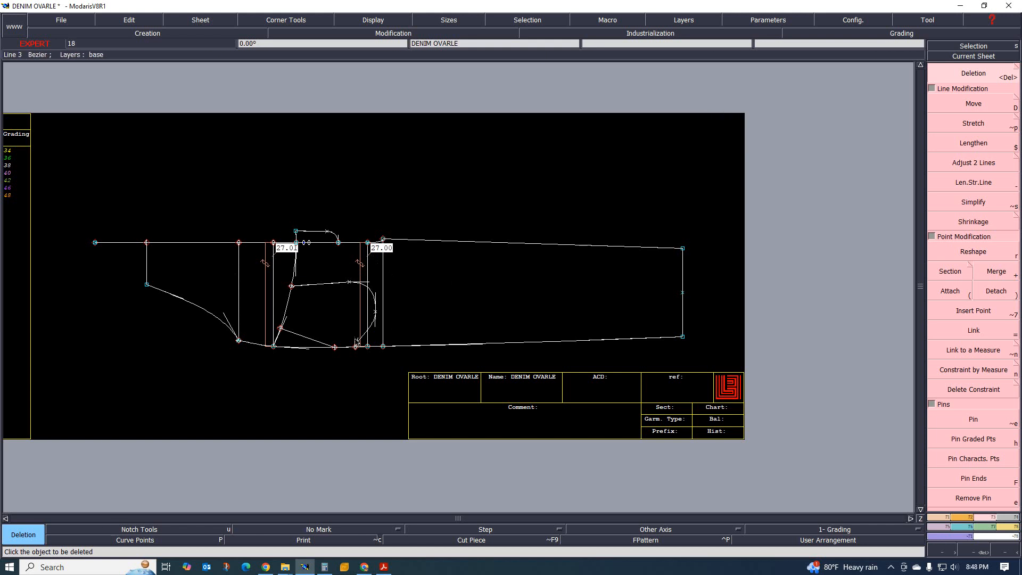
scroll(226, 294, "up", 1)
scroll(225, 293, "down", 2)
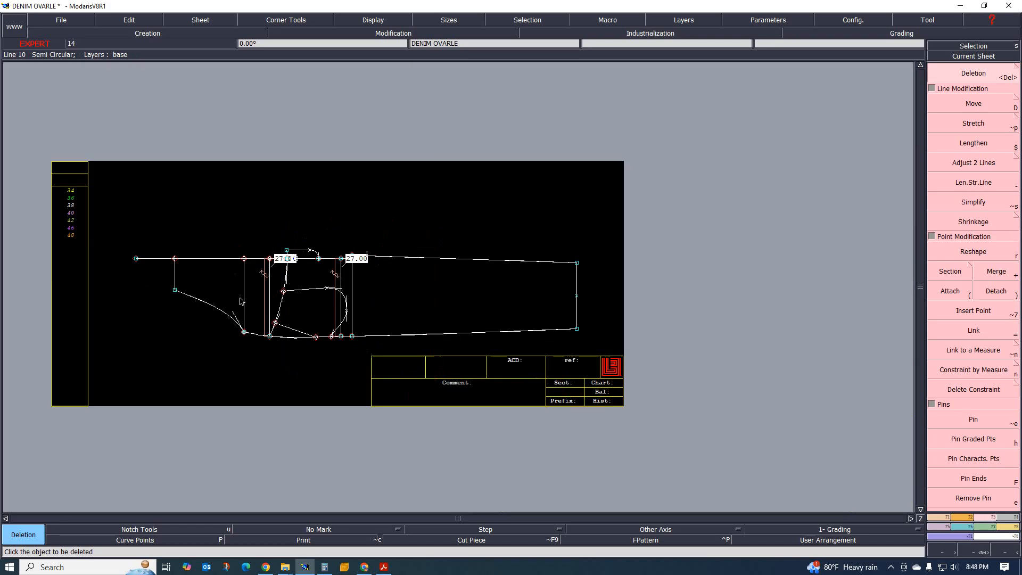
scroll(299, 305, "up", 1)
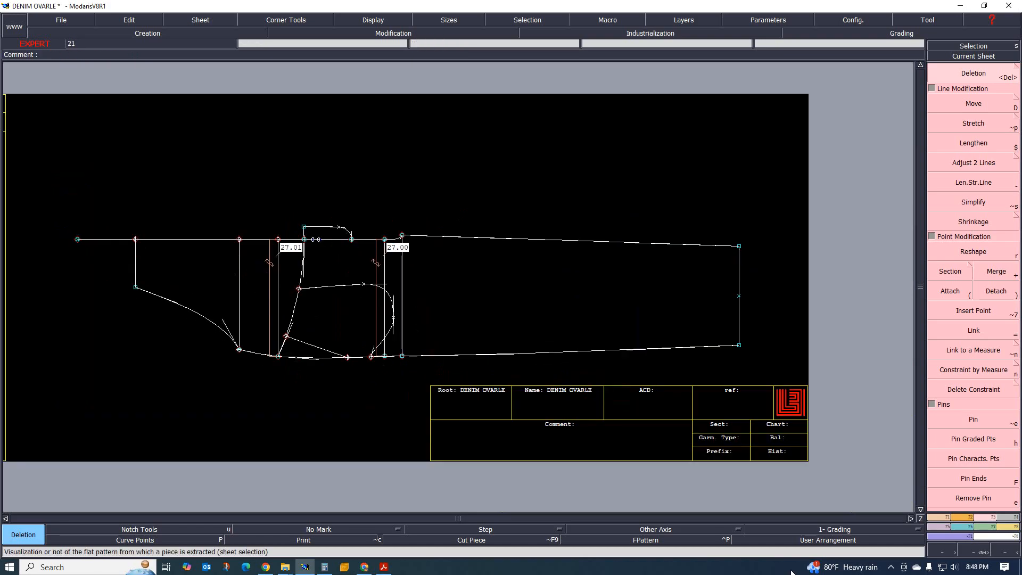